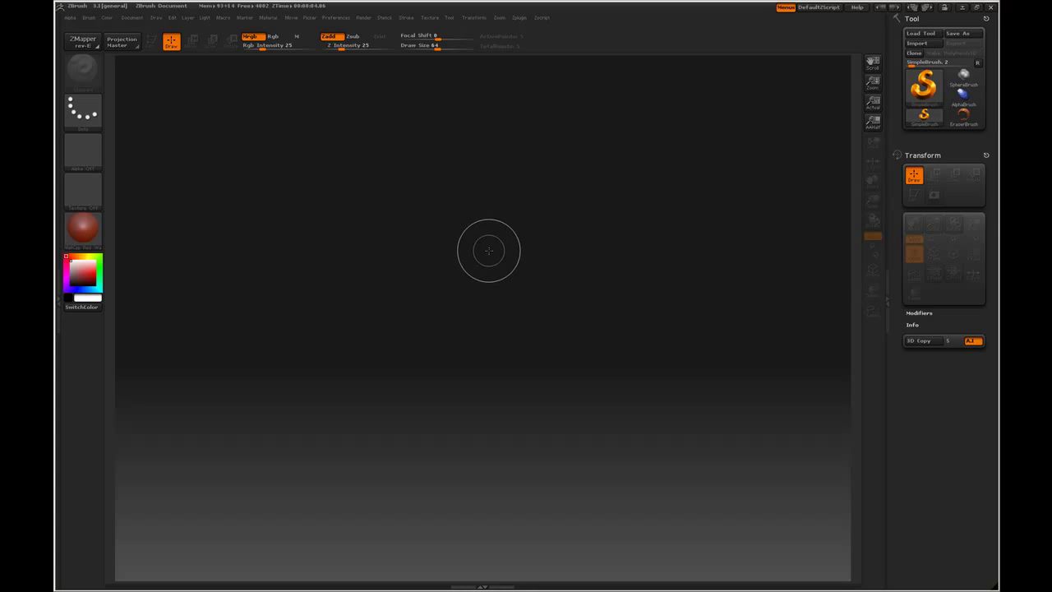
Step: Pick the ZSphere tool, draw one large ZSphere on the canvas and turn on Edit mode
{"action": "left_click", "coordinate": [924, 85]}
{"action": "left_click", "coordinate": [795, 112]}
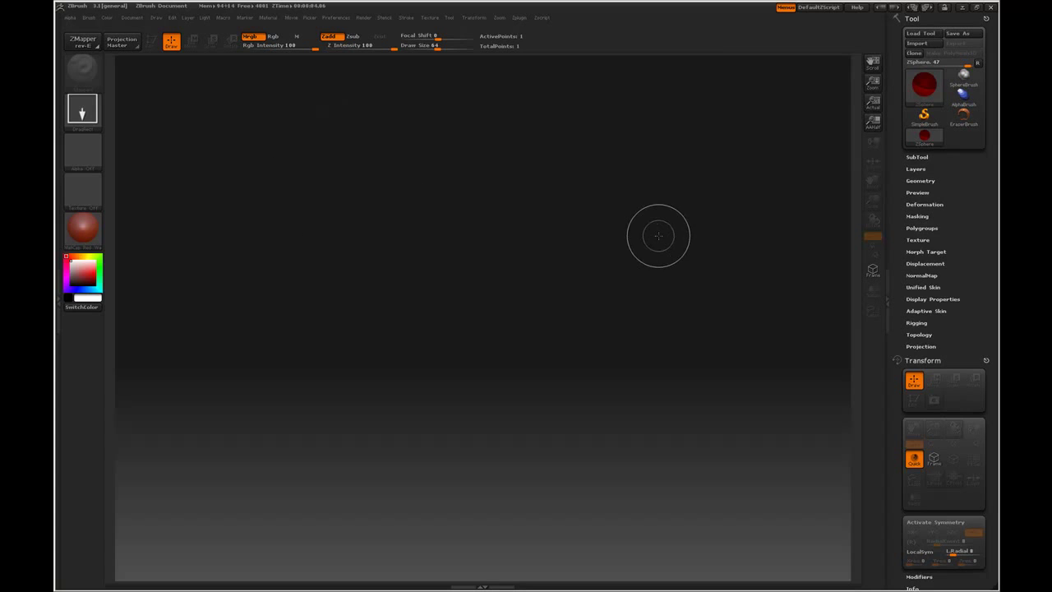
{"action": "left_click", "coordinate": [923, 87]}
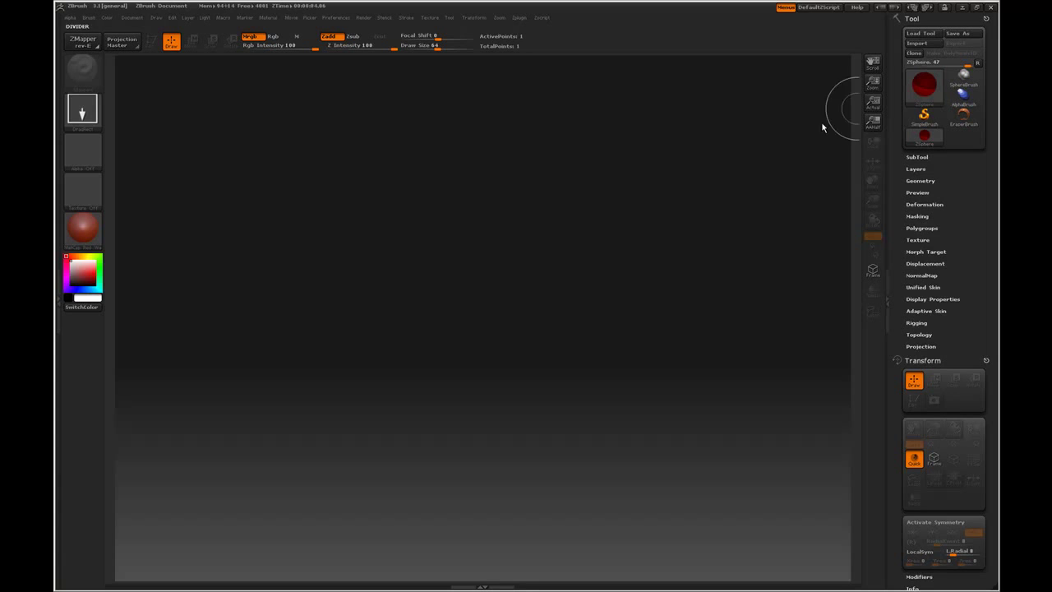
{"action": "left_click", "coordinate": [924, 88]}
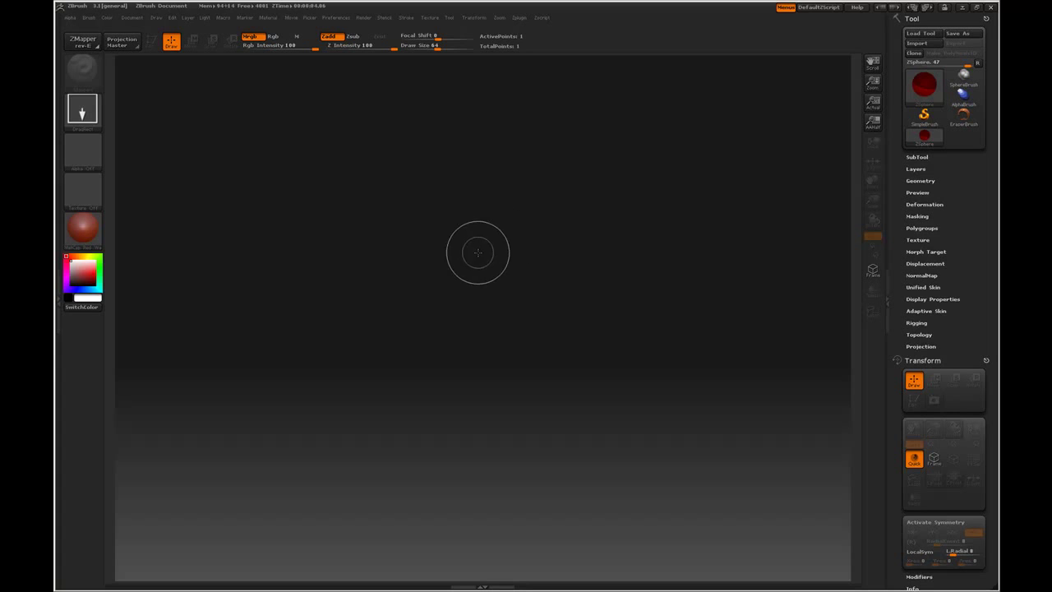
{"action": "left_click_drag", "start_coordinate": [498, 246], "coordinate": [494, 333]}
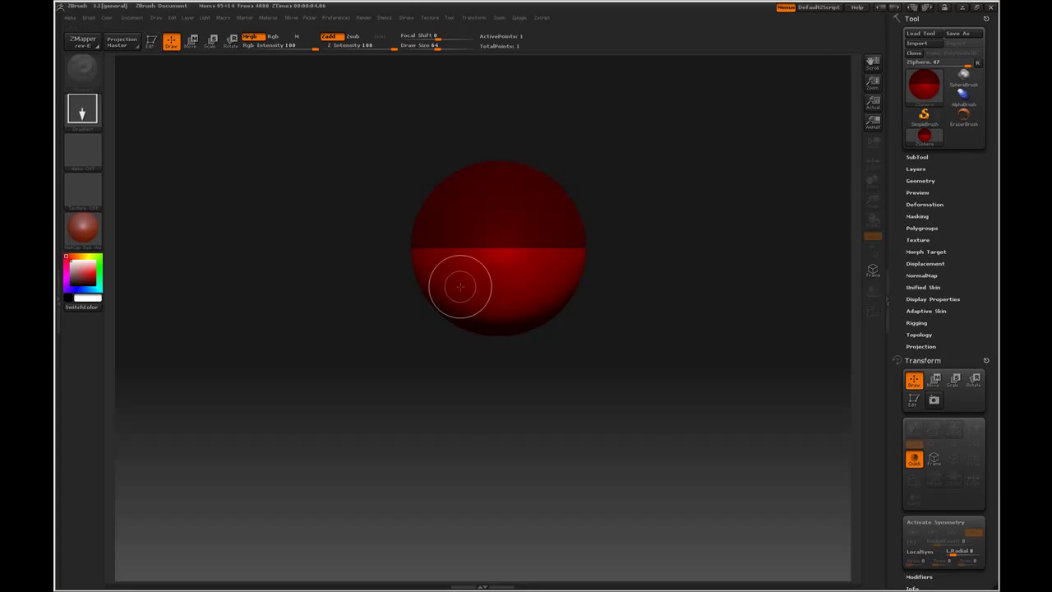
{"action": "key", "text": "t"}
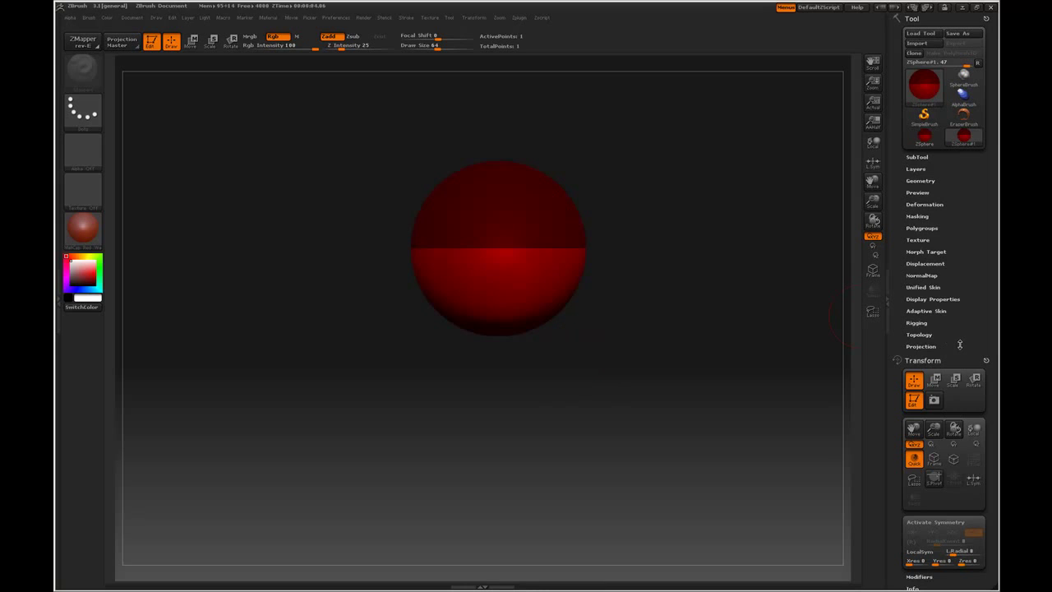
Step: Activate symmetry across the X axis and reduce Draw Size to 3
{"action": "scroll", "coordinate": [958, 344], "scroll_direction": "down", "scroll_amount": 3}
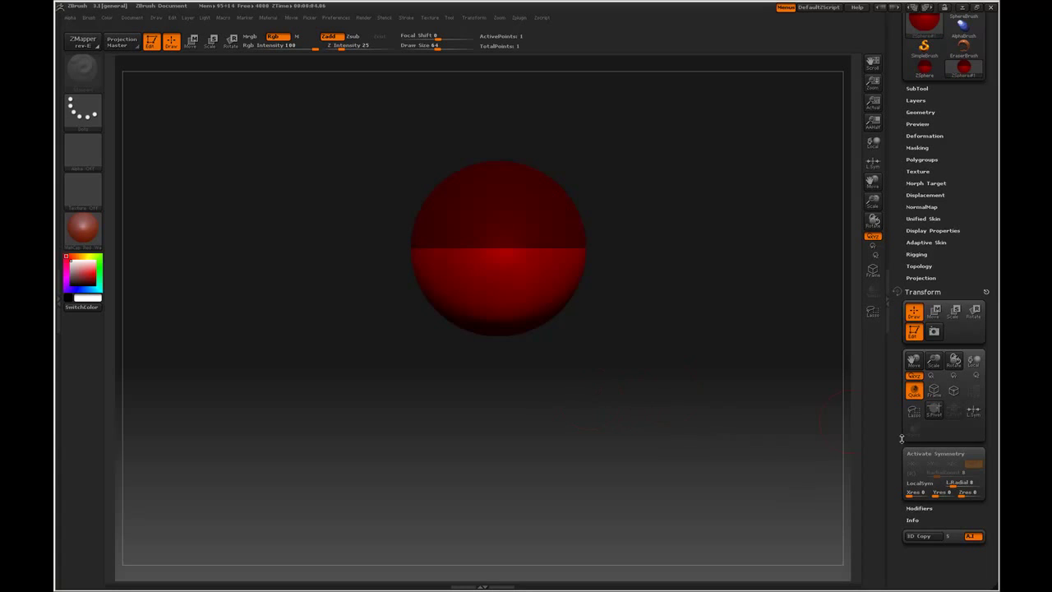
{"action": "key", "text": "x"}
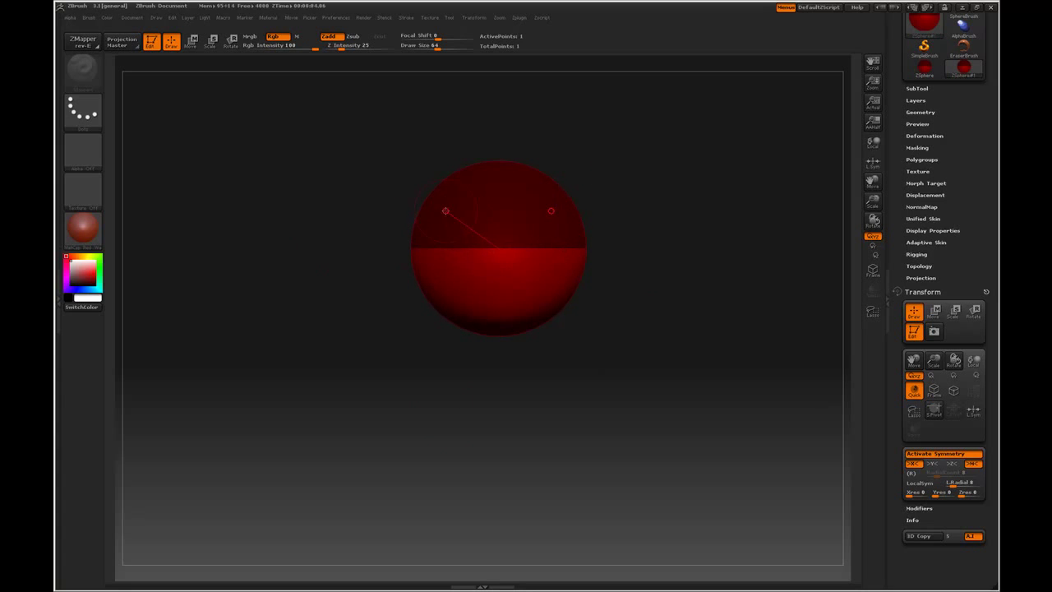
{"action": "key", "text": "space"}
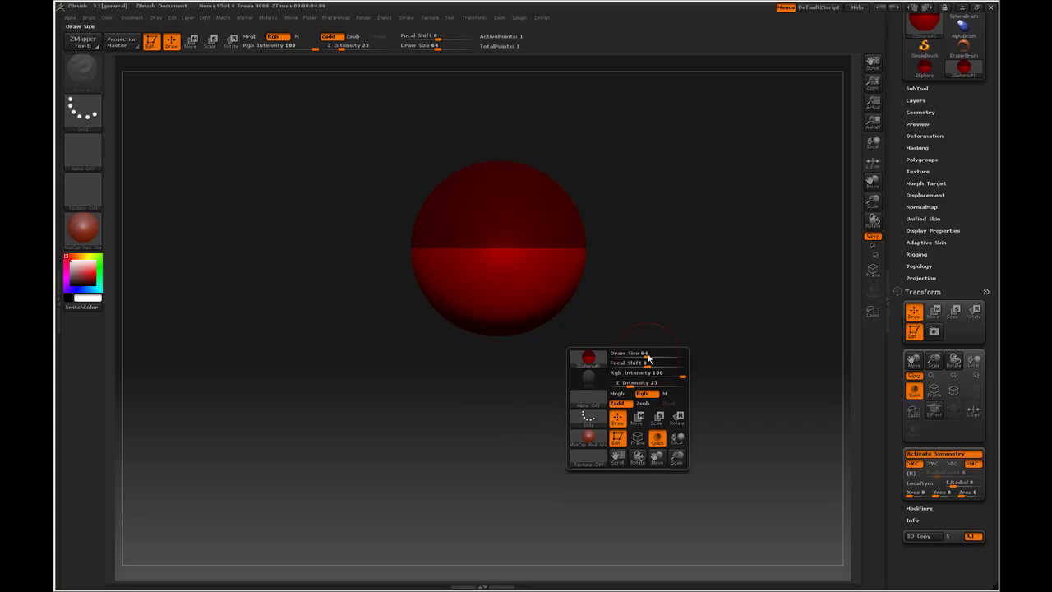
{"action": "key", "text": "space"}
{"action": "key", "text": "space"}
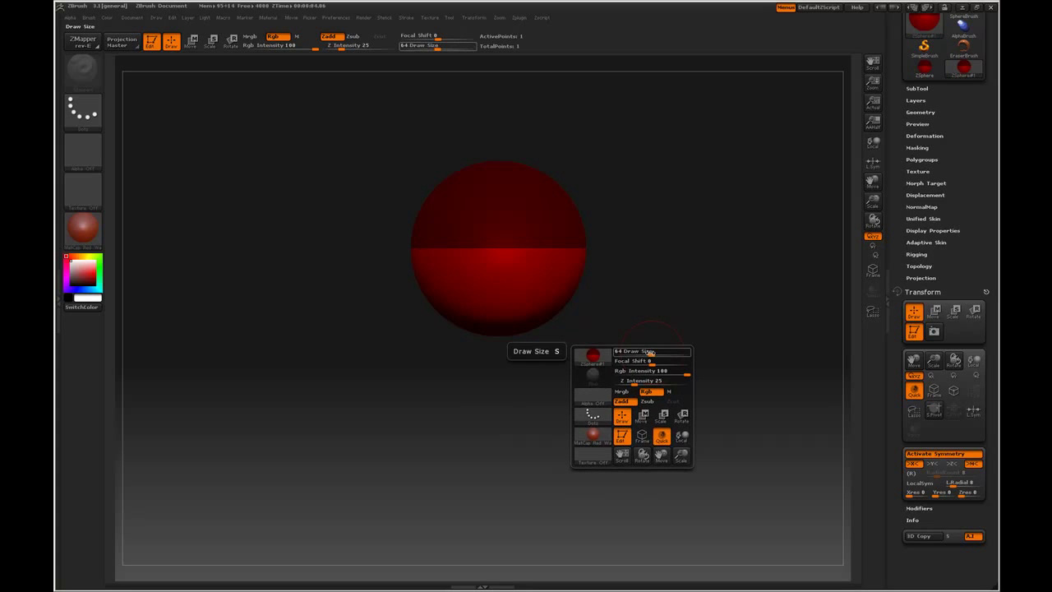
{"action": "key", "text": "space"}
{"action": "left_click_drag", "start_coordinate": [648, 352], "coordinate": [623, 352]}
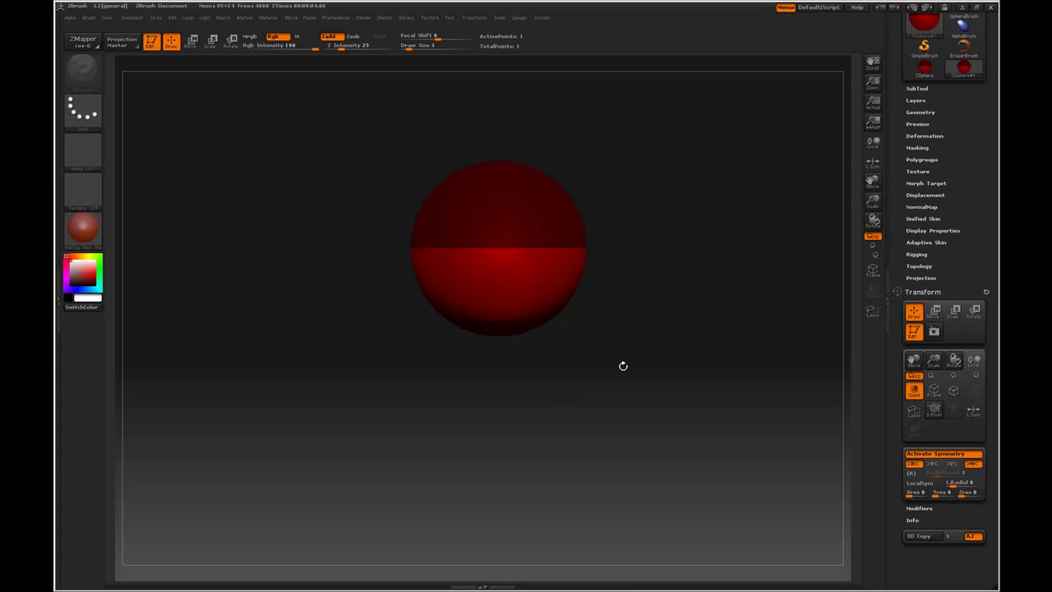
Step: Add a ZSphere on the upper and lower ends of the root sphere, centred on the symmetry line, to start the torso
{"action": "left_click_drag", "start_coordinate": [631, 353], "coordinate": [634, 398], "text": "alt"}
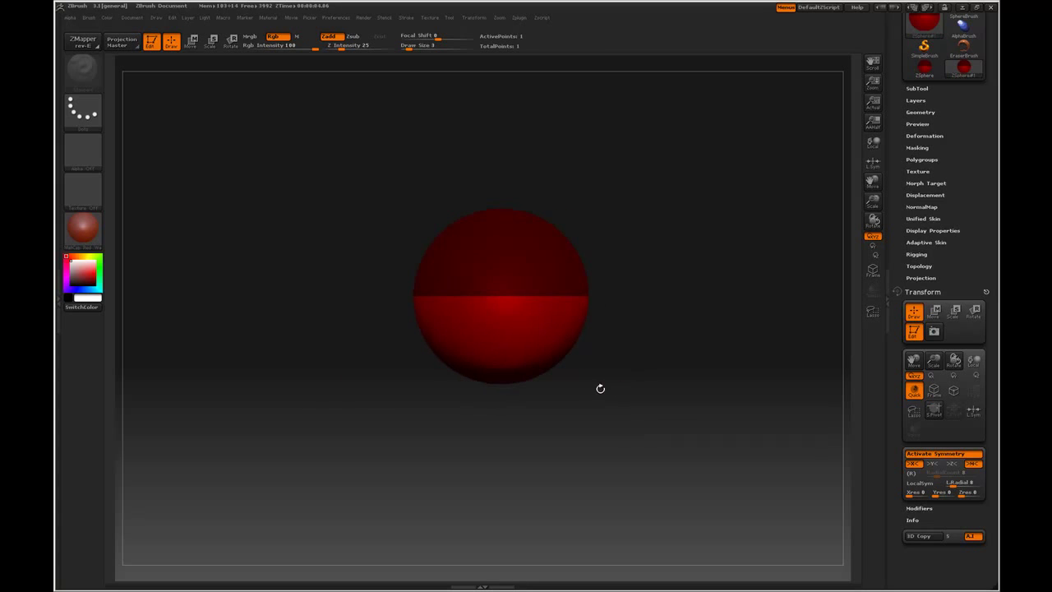
{"action": "key", "text": "space"}
{"action": "left_click_drag", "start_coordinate": [672, 487], "coordinate": [610, 406]}
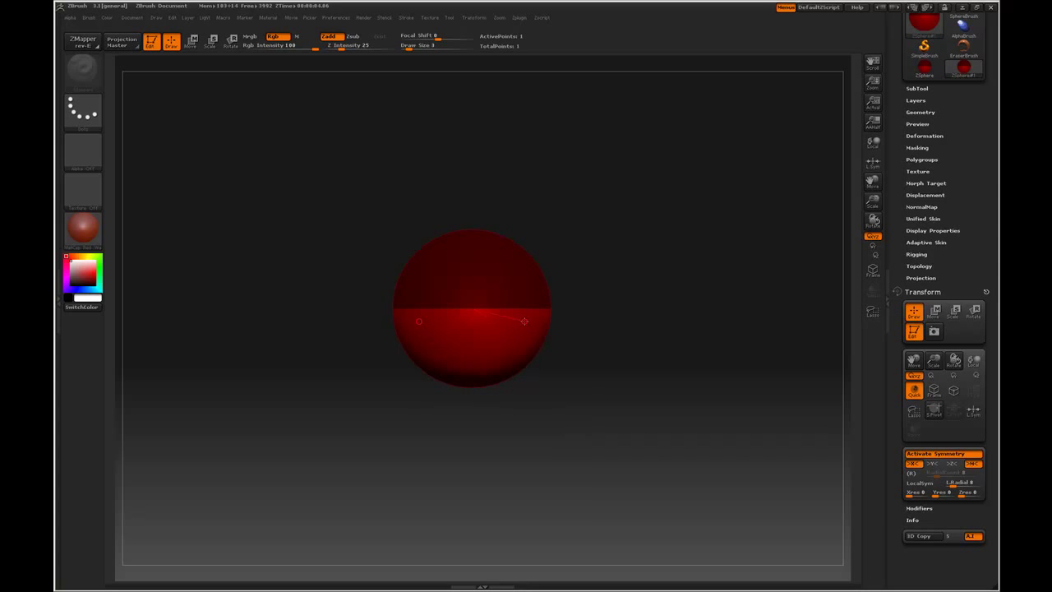
{"action": "left_click_drag", "start_coordinate": [577, 337], "coordinate": [580, 378], "text": "ctrl"}
{"action": "left_click_drag", "start_coordinate": [471, 317], "coordinate": [613, 329]}
{"action": "left_click_drag", "start_coordinate": [470, 305], "coordinate": [543, 317]}
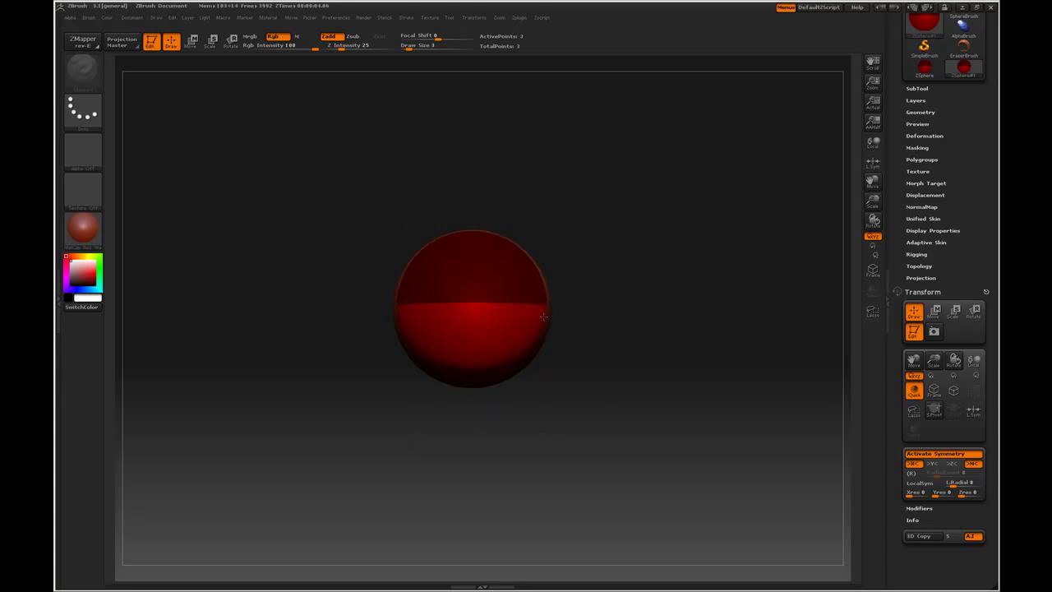
{"action": "left_click_drag", "start_coordinate": [657, 412], "coordinate": [656, 382], "text": "shift"}
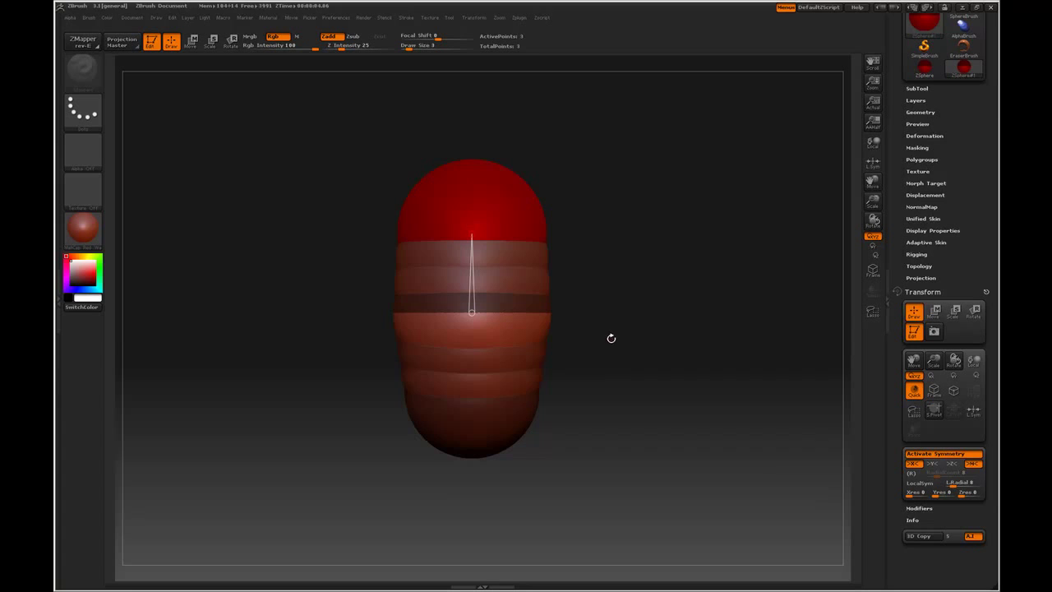
Step: Preview the adaptive skin of the three-sphere torso and return to the ZSphere display
{"action": "key", "text": "a"}
{"action": "key", "text": "a"}
{"action": "key", "text": "a"}
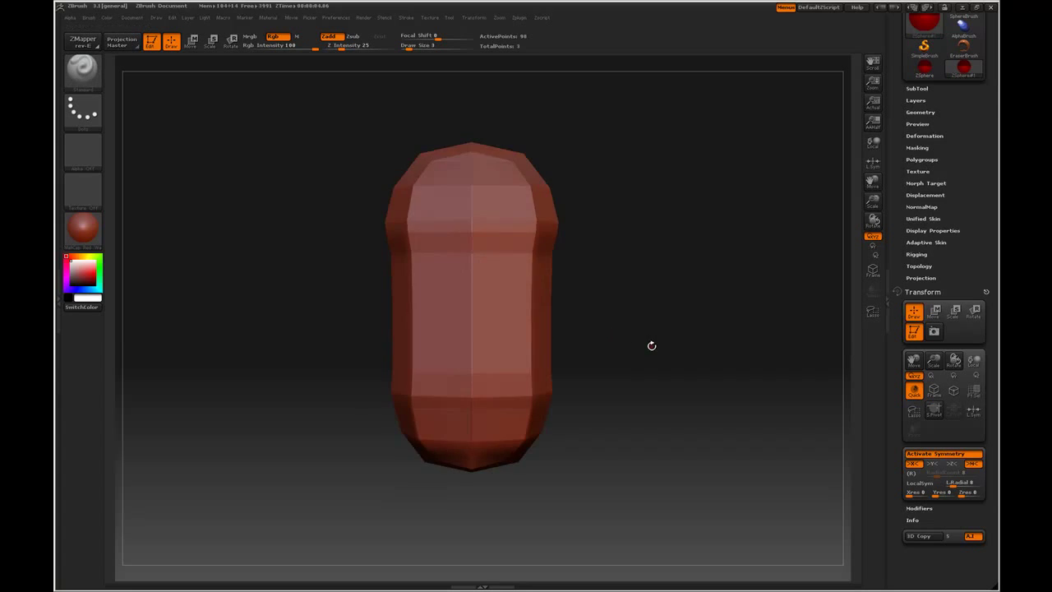
{"action": "key", "text": "a"}
{"action": "key", "text": "a"}
{"action": "key", "text": "a"}
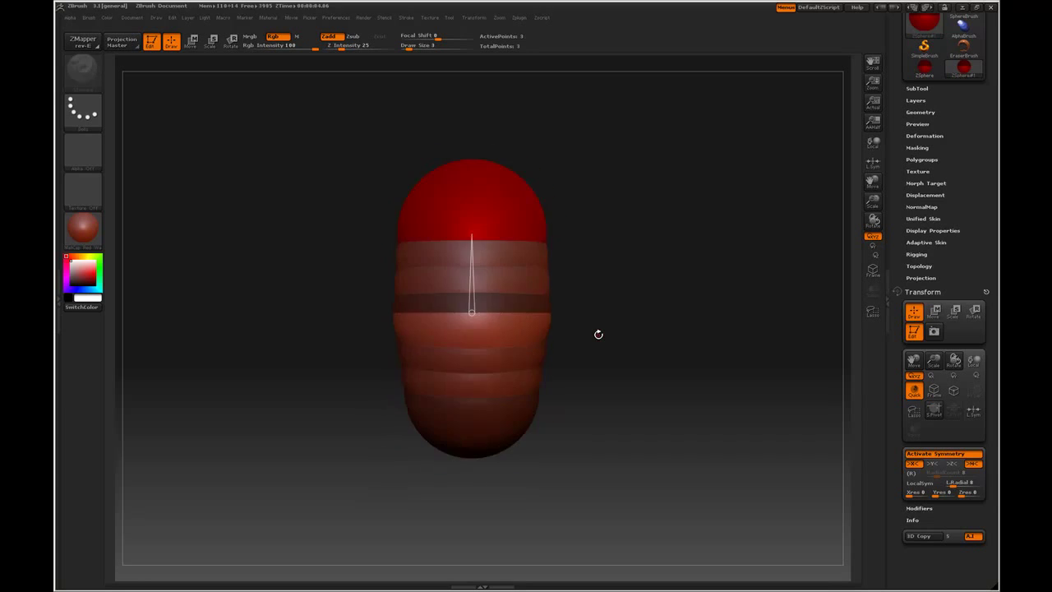
Step: Move the lowest ZSphere of the torso to lengthen the pelvis downward and keep it centred
{"action": "key", "text": "w"}
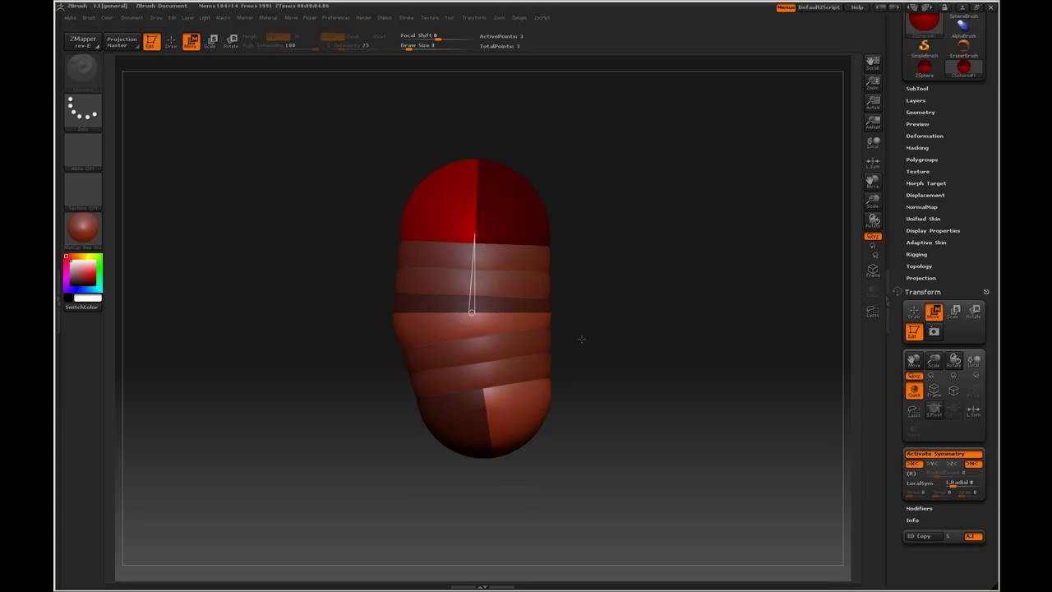
{"action": "left_click_drag", "start_coordinate": [521, 425], "coordinate": [482, 403]}
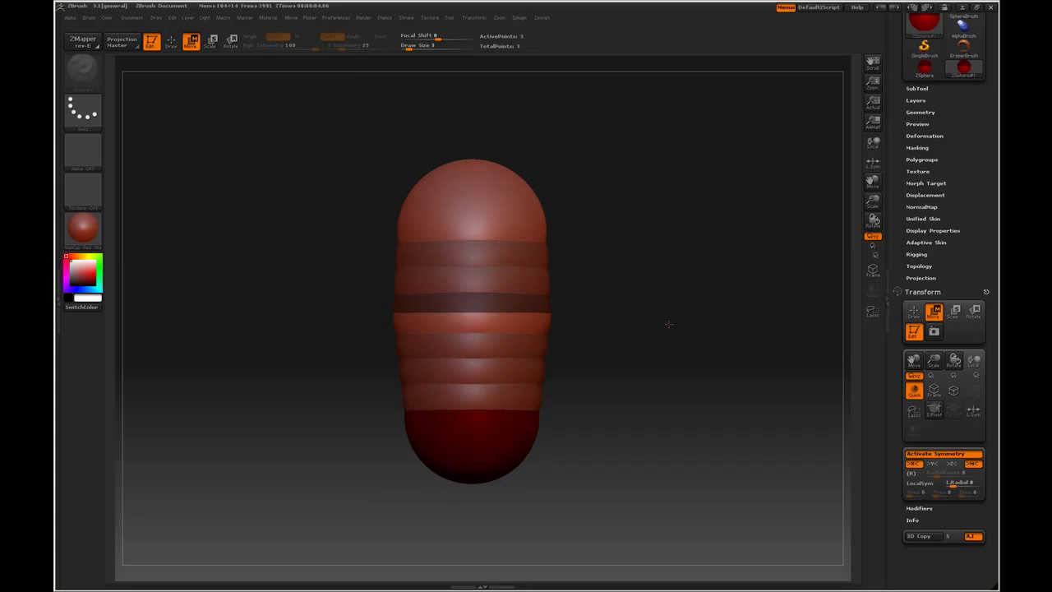
{"action": "key", "text": "a"}
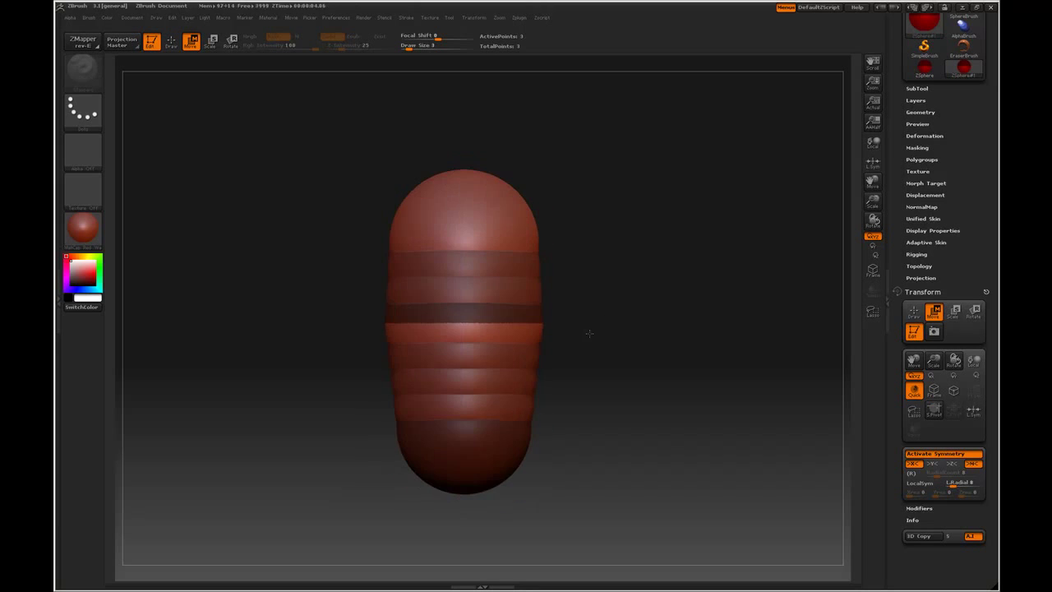
Step: Add mirrored shoulder ZSpheres on the sides of the upper torso sphere and preview the skin
{"action": "key", "text": "space"}
{"action": "left_click_drag", "start_coordinate": [650, 440], "coordinate": [650, 444]}
{"action": "left_click_drag", "start_coordinate": [570, 449], "coordinate": [570, 418], "text": "alt"}
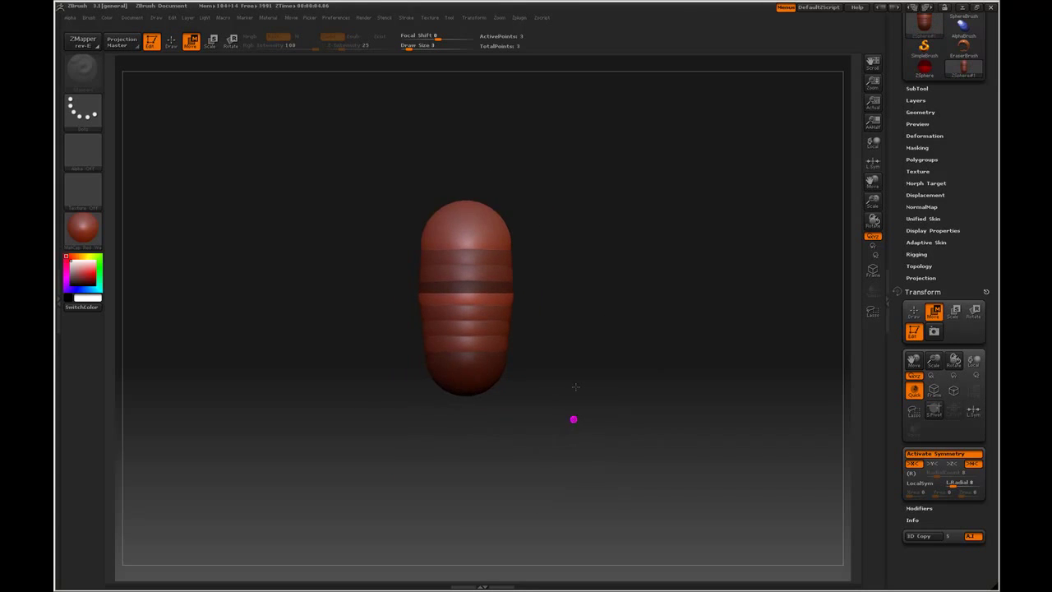
{"action": "key", "text": "q"}
{"action": "key", "text": "a"}
{"action": "left_click_drag", "start_coordinate": [466, 236], "coordinate": [489, 244]}
{"action": "key", "text": "a"}
{"action": "key", "text": "a"}
Step: Add mirrored hip ZSpheres on the underside of the pelvis sphere and check the resulting skin
{"action": "left_click_drag", "start_coordinate": [572, 331], "coordinate": [553, 389]}
{"action": "left_click_drag", "start_coordinate": [489, 374], "coordinate": [503, 386]}
{"action": "key", "text": "a"}
{"action": "left_click", "coordinate": [596, 404], "text": "shift"}
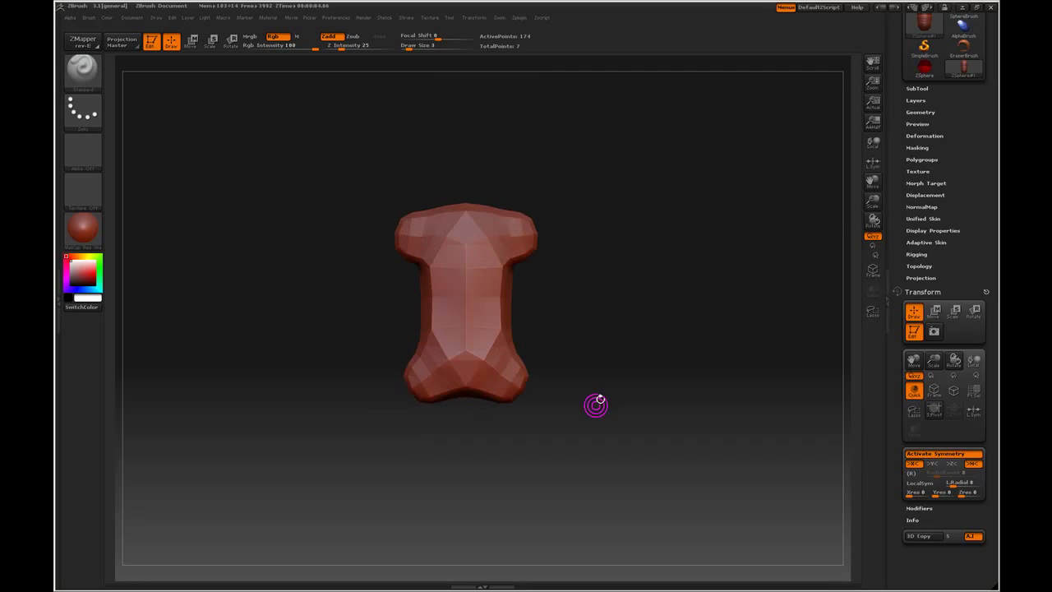
{"action": "key", "text": "a"}
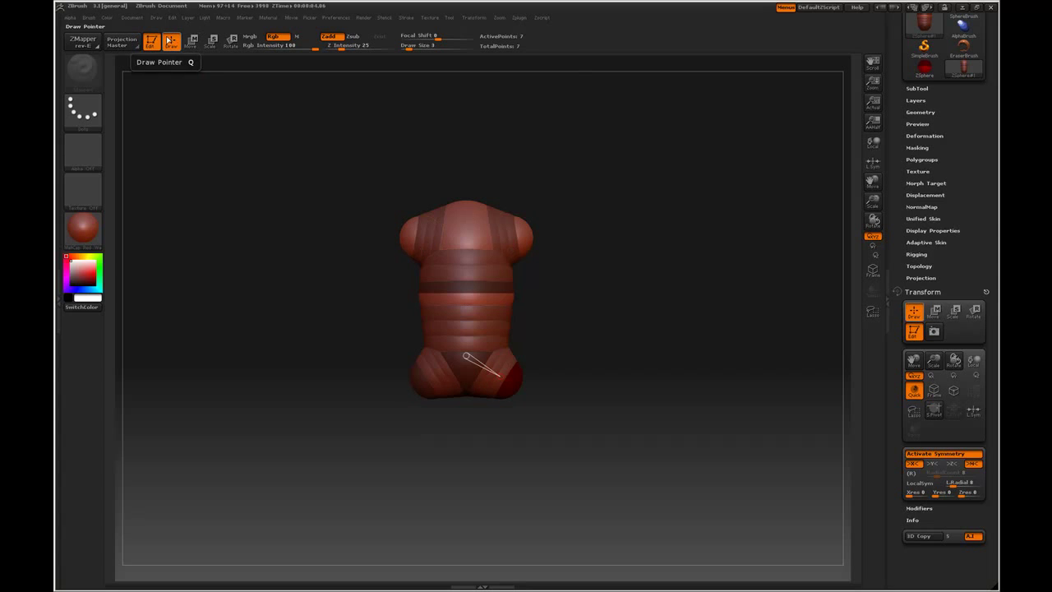
Step: Add a ZSphere below each hip to form short upper legs and preview the adaptive skin
{"action": "mouse_move", "coordinate": [518, 388]}
{"action": "left_mouse_down"}
{"action": "mouse_move", "coordinate": [530, 400]}
{"action": "mouse_move", "coordinate": [527, 431]}
{"action": "mouse_move", "coordinate": [484, 428]}
{"action": "mouse_move", "coordinate": [530, 379]}
{"action": "mouse_move", "coordinate": [546, 392]}
{"action": "mouse_move", "coordinate": [516, 429]}
{"action": "left_mouse_up"}
{"action": "key", "text": "w"}
{"action": "key", "text": "a"}
{"action": "key", "text": "a"}
{"action": "key", "text": "a"}
{"action": "key", "text": "a"}
{"action": "key", "text": "a"}
{"action": "key", "text": "a"}
{"action": "key", "text": "a"}
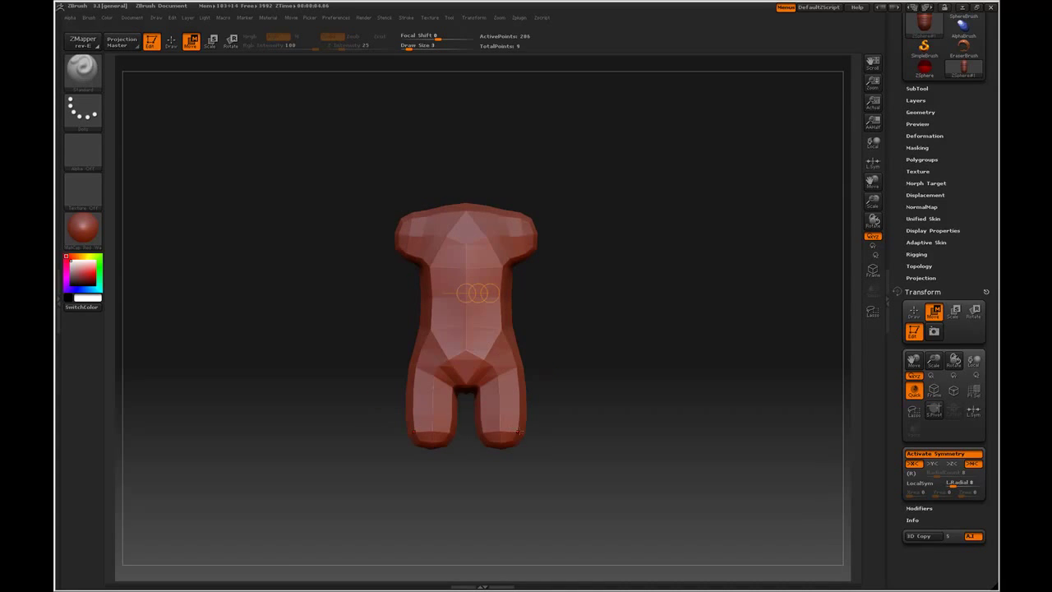
{"action": "key", "text": "a"}
Step: Move the leg end spheres slightly lower and align them with the body in side view
{"action": "mouse_move", "coordinate": [501, 422]}
{"action": "left_mouse_down"}
{"action": "mouse_move", "coordinate": [517, 428]}
{"action": "mouse_move", "coordinate": [505, 432]}
{"action": "left_mouse_up"}
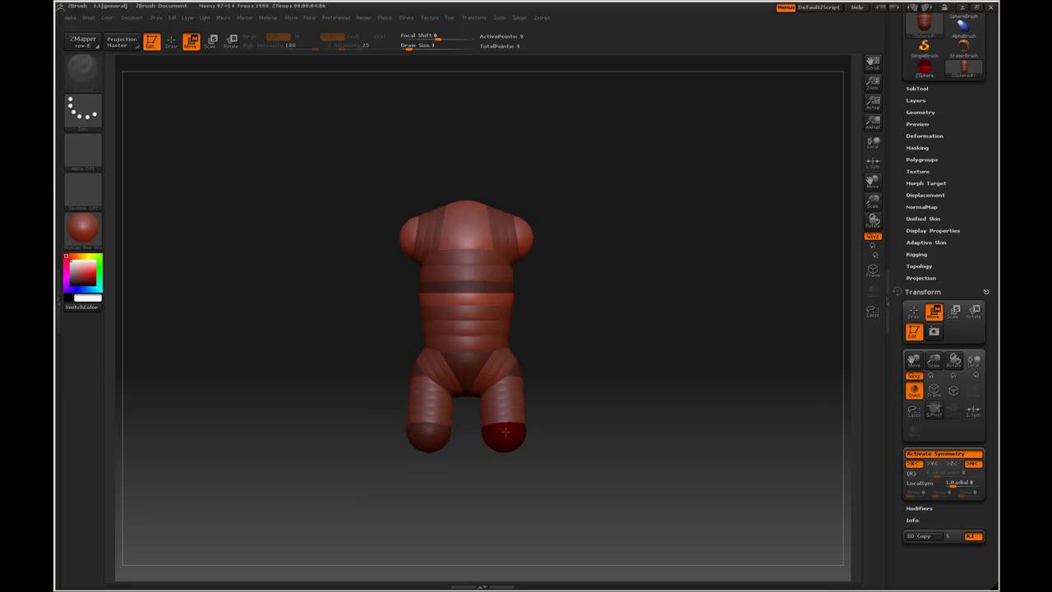
{"action": "left_click_drag", "start_coordinate": [590, 452], "coordinate": [538, 454], "text": "shift"}
{"action": "left_click_drag", "start_coordinate": [454, 433], "coordinate": [453, 437]}
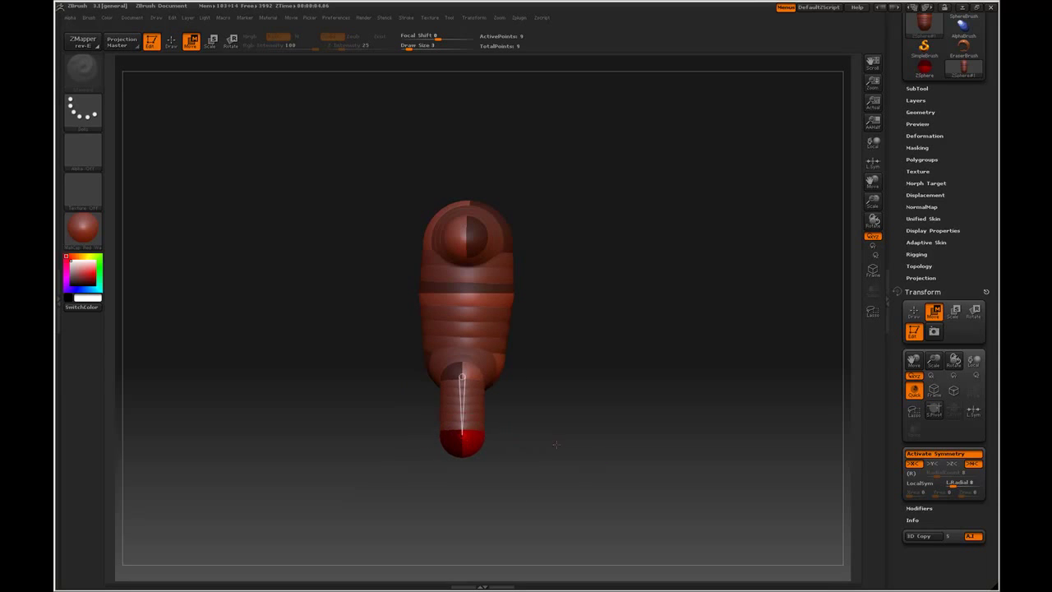
{"action": "left_click_drag", "start_coordinate": [551, 443], "coordinate": [543, 433], "text": "shift"}
{"action": "key", "text": "a"}
{"action": "key", "text": "q"}
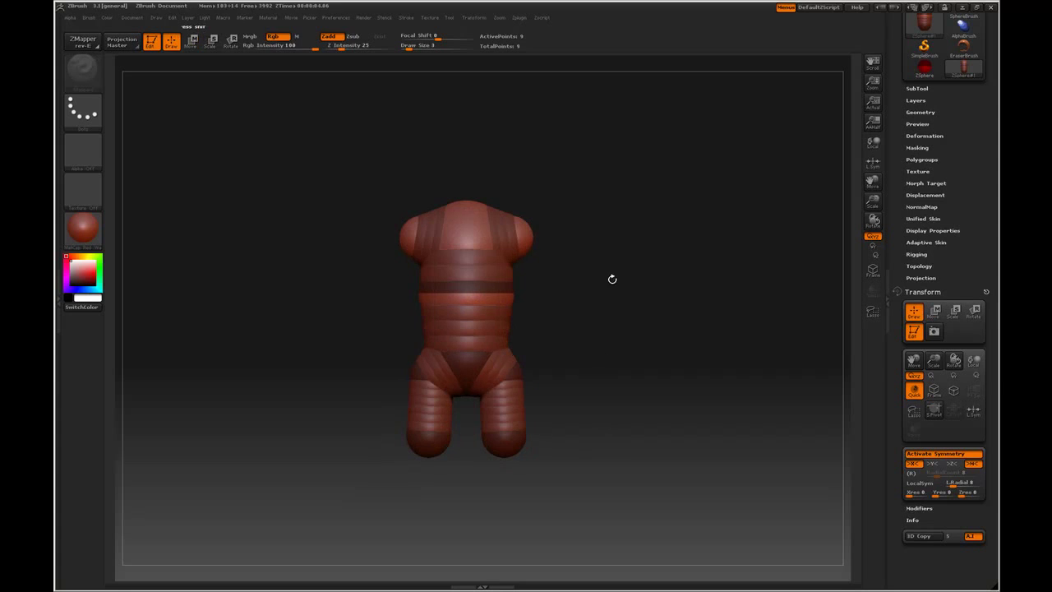
Step: Extend both arms outward and slightly down from the shoulders with hand and elbow ZSpheres, and preview the skin
{"action": "key", "text": "a"}
{"action": "key", "text": "w"}
{"action": "mouse_move", "coordinate": [533, 235]}
{"action": "left_mouse_down"}
{"action": "mouse_move", "coordinate": [615, 258]}
{"action": "mouse_move", "coordinate": [627, 274]}
{"action": "mouse_move", "coordinate": [773, 308]}
{"action": "left_mouse_up"}
{"action": "key", "text": "a"}
{"action": "key", "text": "a"}
{"action": "key", "text": "a"}
{"action": "key", "text": "a"}
Step: Scale down the elbow, shoulder and hand ZSpheres to thin the arms and shorten the forearms
{"action": "key", "text": "e"}
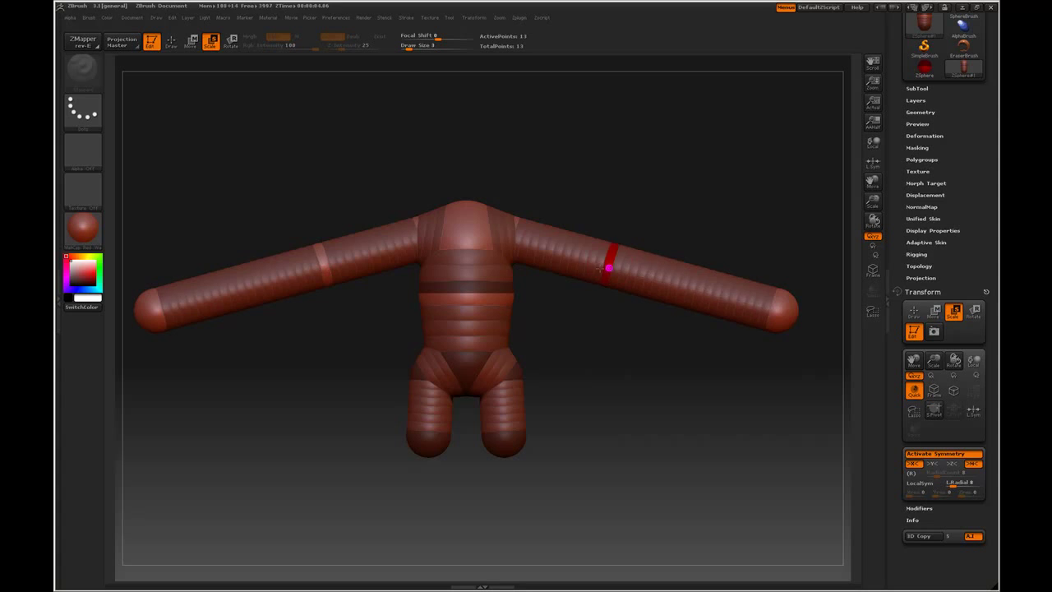
{"action": "left_click_drag", "start_coordinate": [608, 262], "coordinate": [605, 268]}
{"action": "left_click_drag", "start_coordinate": [518, 225], "coordinate": [513, 226]}
{"action": "key", "text": "a"}
{"action": "key", "text": "a"}
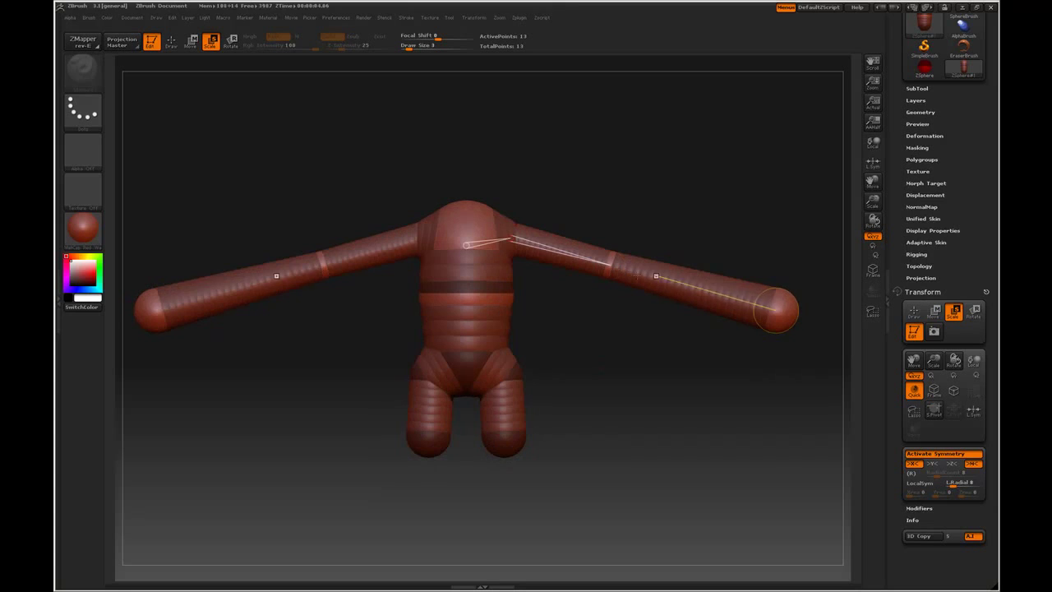
{"action": "left_click_drag", "start_coordinate": [681, 277], "coordinate": [671, 290]}
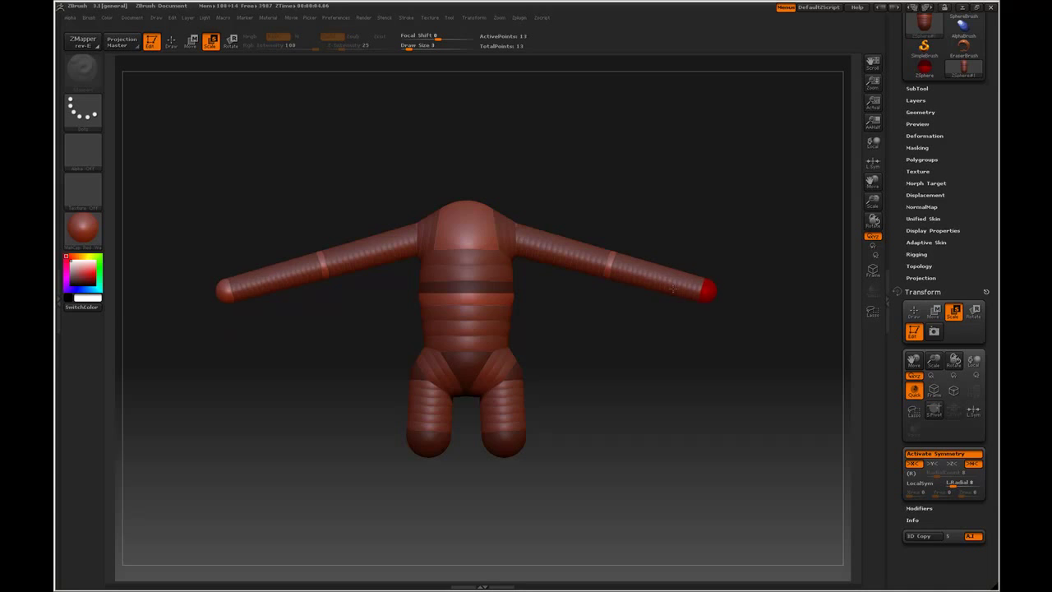
{"action": "key", "text": "a"}
{"action": "key", "text": "a"}
{"action": "key", "text": "a"}
{"action": "left_click_drag", "start_coordinate": [601, 379], "coordinate": [575, 360]}
{"action": "key", "text": "a"}
Step: Add a ZSphere to the end of each leg and move it down to form the lower legs
{"action": "key", "text": "space"}
{"action": "left_click_drag", "start_coordinate": [632, 483], "coordinate": [632, 508]}
{"action": "left_click_drag", "start_coordinate": [578, 479], "coordinate": [580, 453], "text": "alt"}
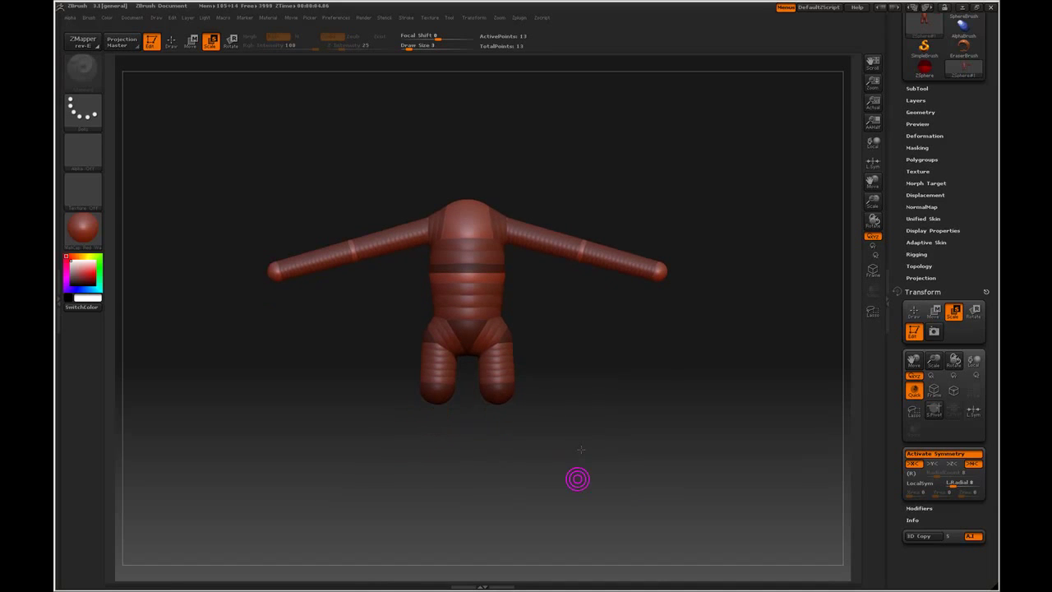
{"action": "key", "text": "q"}
{"action": "left_click", "coordinate": [503, 400]}
{"action": "key", "text": "w"}
{"action": "left_click_drag", "start_coordinate": [503, 403], "coordinate": [464, 517]}
{"action": "left_click_drag", "start_coordinate": [582, 450], "coordinate": [600, 421], "text": "shift"}
{"action": "key", "text": "a"}
{"action": "key", "text": "a"}
Step: Add a ZSphere at the end of each lower leg and move it forward to form the feet
{"action": "key", "text": "q"}
{"action": "left_click", "coordinate": [496, 486]}
{"action": "left_click_drag", "start_coordinate": [522, 478], "coordinate": [548, 480], "text": "shift"}
{"action": "key", "text": "w"}
{"action": "left_click_drag", "start_coordinate": [444, 487], "coordinate": [400, 491]}
{"action": "key", "text": "a"}
{"action": "key", "text": "a"}
Step: Insert a ZSphere in each leg just above the foot and move the heel sphere back to shape the ankle
{"action": "key", "text": "q"}
{"action": "left_click", "coordinate": [462, 464]}
{"action": "key", "text": "a"}
{"action": "key", "text": "a"}
{"action": "key", "text": "w"}
{"action": "left_click_drag", "start_coordinate": [462, 464], "coordinate": [476, 489]}
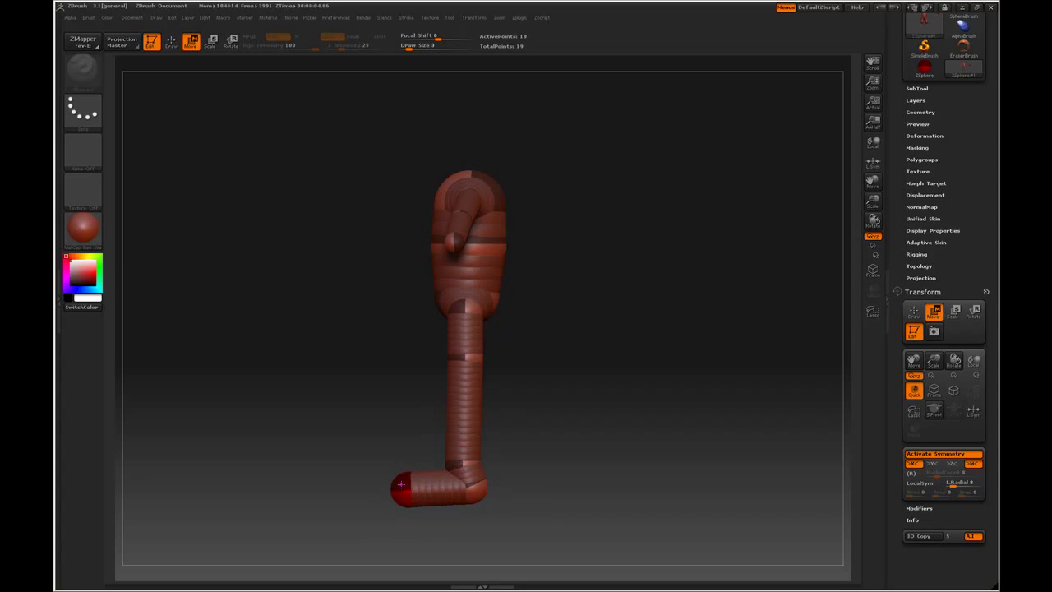
Step: Reposition the toe ZSpheres and preview the adaptive skin of the legs and feet
{"action": "key", "text": "a"}
{"action": "left_click_drag", "start_coordinate": [399, 486], "coordinate": [555, 485]}
{"action": "key", "text": "a"}
{"action": "key", "text": "a"}
{"action": "key", "text": "a"}
{"action": "key", "text": "a"}
{"action": "key", "text": "a"}
Step: Add a ZSphere on top of the upper torso sphere and move it up to form the neck
{"action": "mouse_move", "coordinate": [624, 363]}
{"action": "left_mouse_down"}
{"action": "mouse_move", "coordinate": [613, 356]}
{"action": "mouse_move", "coordinate": [618, 379]}
{"action": "left_mouse_up"}
{"action": "key", "text": "q"}
{"action": "left_click_drag", "start_coordinate": [453, 233], "coordinate": [456, 243]}
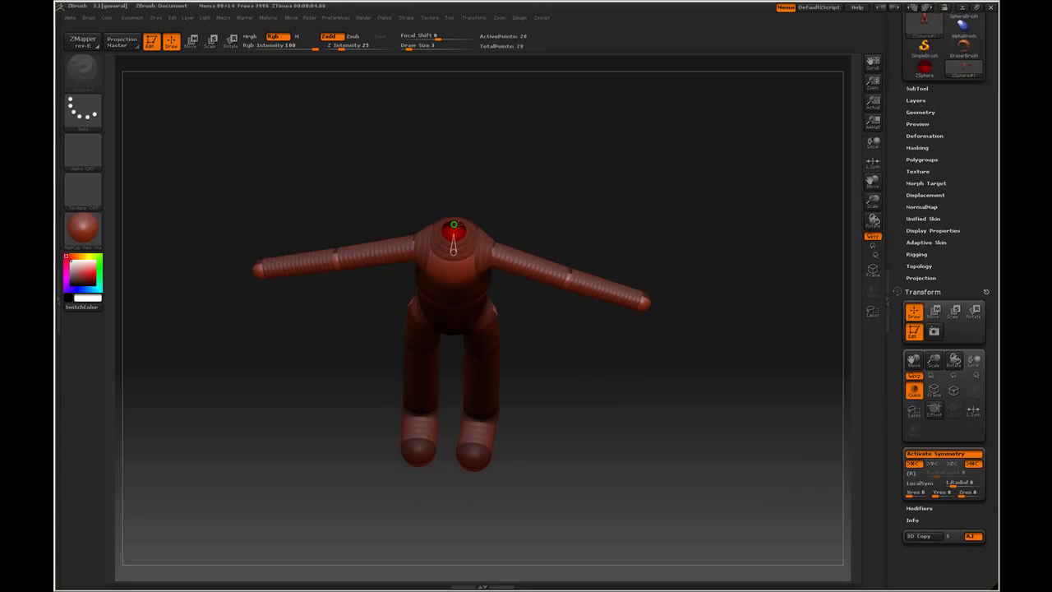
{"action": "key", "text": "w"}
{"action": "left_click_drag", "start_coordinate": [572, 380], "coordinate": [558, 309]}
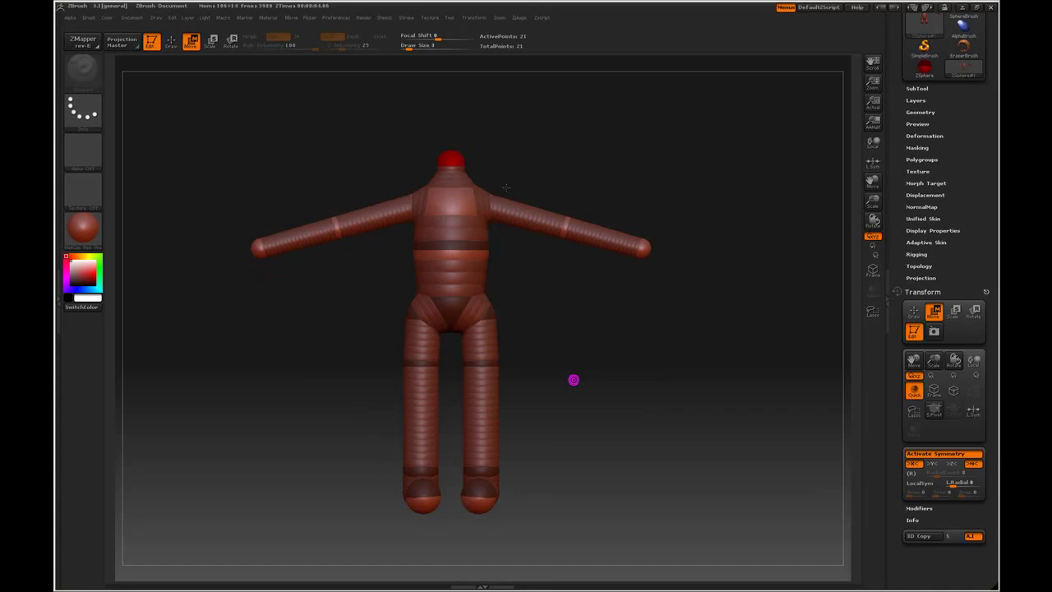
{"action": "left_click_drag", "start_coordinate": [449, 155], "coordinate": [449, 118]}
{"action": "key", "text": "a"}
{"action": "key", "text": "a"}
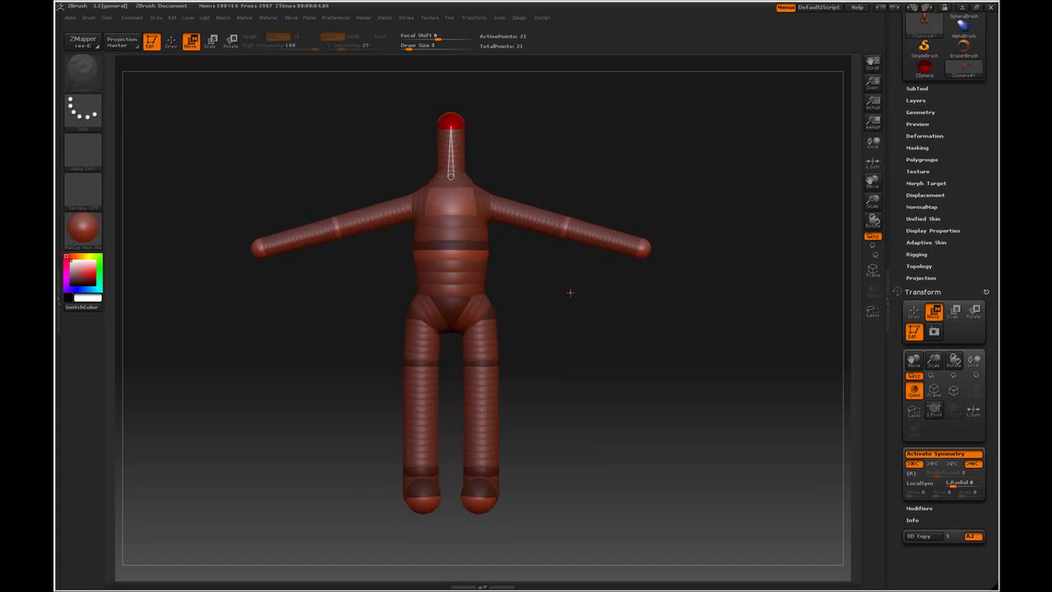
Step: Add a large head ZSphere on top of the neck and preview the adaptive skin
{"action": "left_click_drag", "start_coordinate": [570, 292], "coordinate": [546, 209], "text": "alt"}
{"action": "key", "text": "q"}
{"action": "key", "text": "space"}
{"action": "left_click_drag", "start_coordinate": [599, 347], "coordinate": [559, 390]}
{"action": "left_click_drag", "start_coordinate": [555, 375], "coordinate": [552, 434]}
{"action": "left_click_drag", "start_coordinate": [455, 275], "coordinate": [489, 277]}
{"action": "left_click_drag", "start_coordinate": [584, 445], "coordinate": [615, 420]}
{"action": "key", "text": "a"}
{"action": "key", "text": "a"}
Step: Add a second ZSphere on top of the head to form the cranium, check the skin and switch to Move mode
{"action": "left_click", "coordinate": [453, 280]}
{"action": "key", "text": "a"}
{"action": "key", "text": "a"}
{"action": "key", "text": "a"}
{"action": "key", "text": "a"}
{"action": "key", "text": "w"}
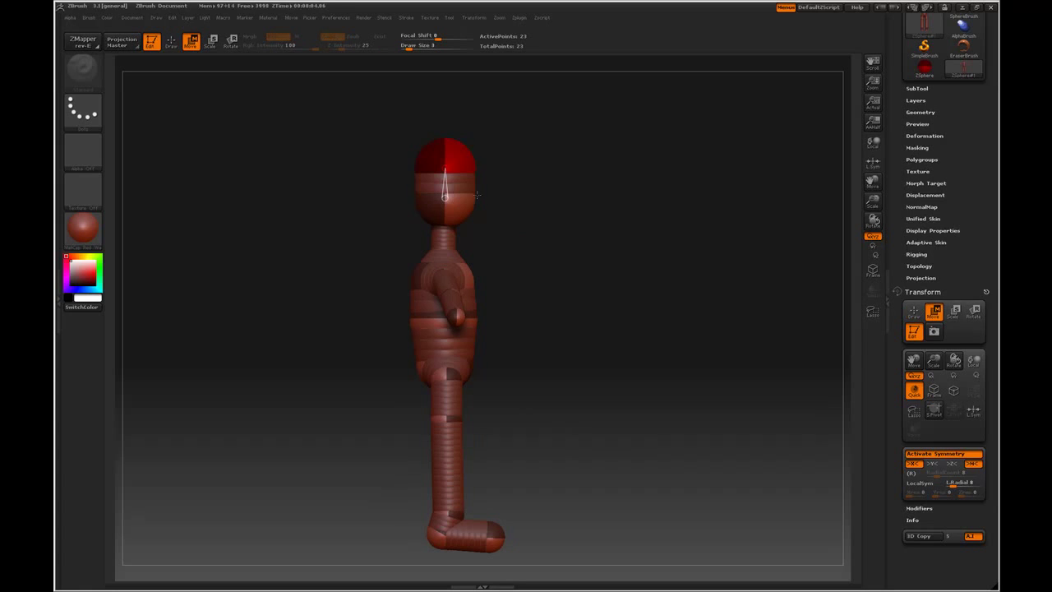
Step: Move the arm ZSpheres outward to lengthen the arms and preview the adaptive skin
{"action": "key", "text": "a"}
{"action": "left_click_drag", "start_coordinate": [626, 343], "coordinate": [567, 342]}
{"action": "key", "text": "a"}
{"action": "left_click_drag", "start_coordinate": [629, 316], "coordinate": [655, 317]}
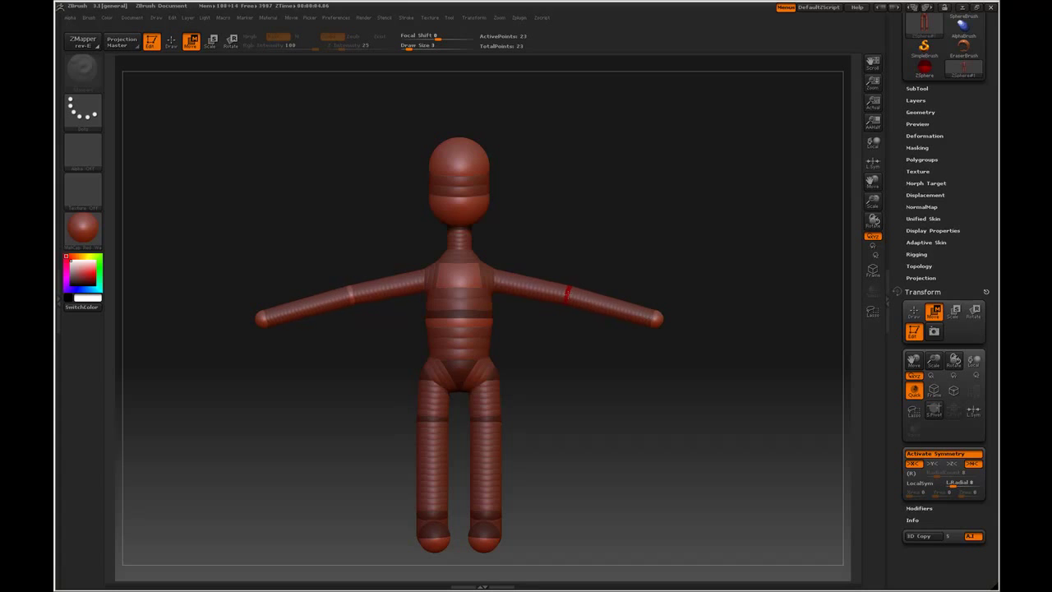
{"action": "key", "text": "a"}
{"action": "mouse_move", "coordinate": [600, 411]}
{"action": "left_mouse_down"}
{"action": "mouse_move", "coordinate": [617, 418]}
{"action": "mouse_move", "coordinate": [596, 432]}
{"action": "mouse_move", "coordinate": [636, 420]}
{"action": "left_mouse_up"}
{"action": "key", "text": "a"}
Step: Add two small ZSpheres on opposite sides of the wrist sphere to start the hand
{"action": "key", "text": "q"}
{"action": "key", "text": "space"}
{"action": "left_click_drag", "start_coordinate": [688, 480], "coordinate": [700, 534]}
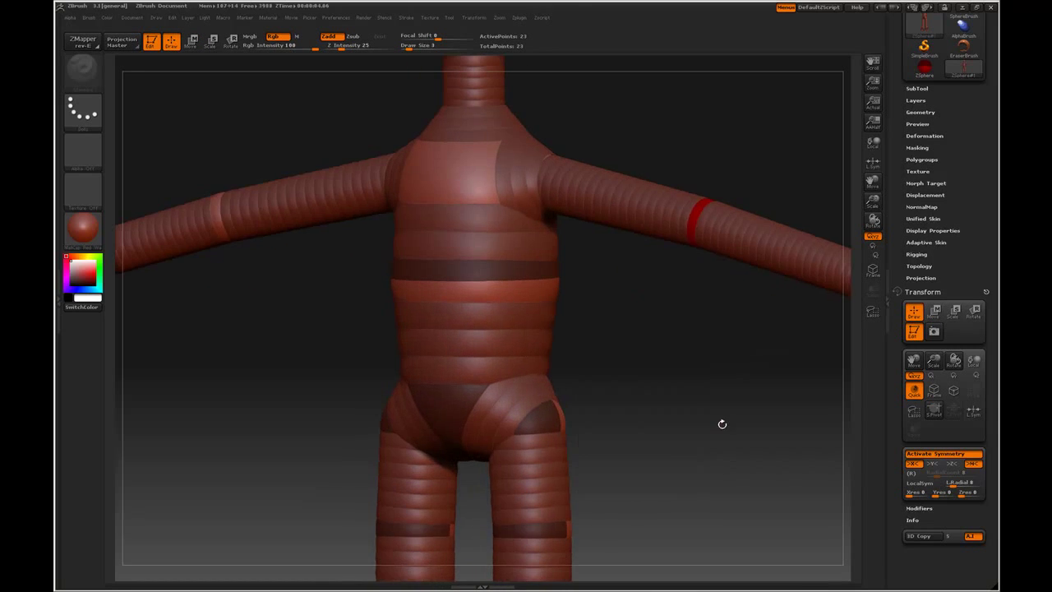
{"action": "left_click_drag", "start_coordinate": [719, 418], "coordinate": [587, 441], "text": "alt"}
{"action": "mouse_move", "coordinate": [689, 445]}
{"action": "left_mouse_down", "text": "alt"}
{"action": "mouse_move", "coordinate": [622, 444]}
{"action": "mouse_move", "coordinate": [649, 425]}
{"action": "left_mouse_up", "text": "alt"}
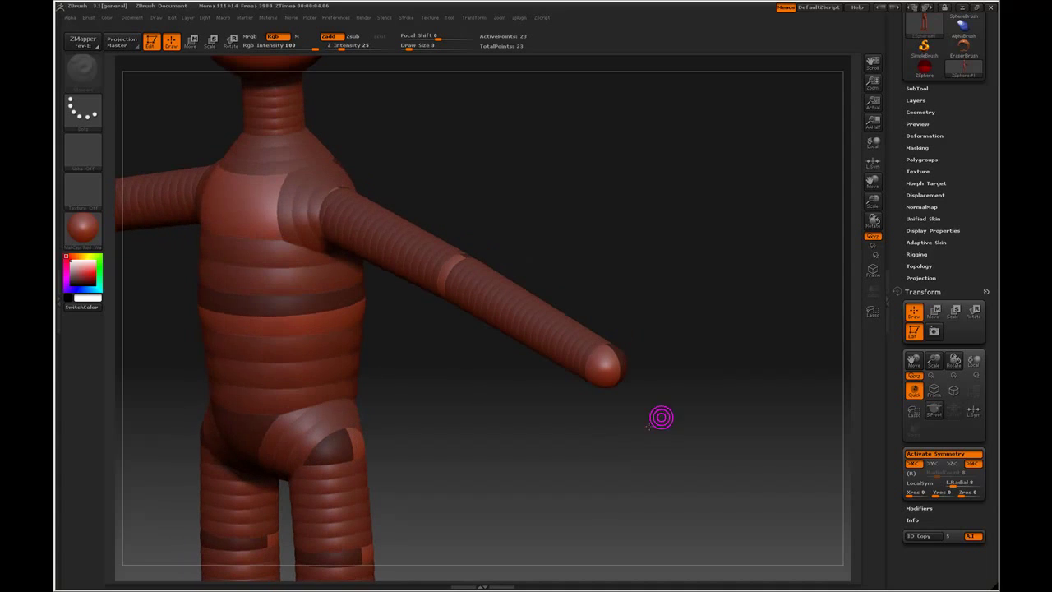
{"action": "left_click_drag", "start_coordinate": [612, 348], "coordinate": [627, 351]}
{"action": "left_click_drag", "start_coordinate": [663, 406], "coordinate": [634, 237]}
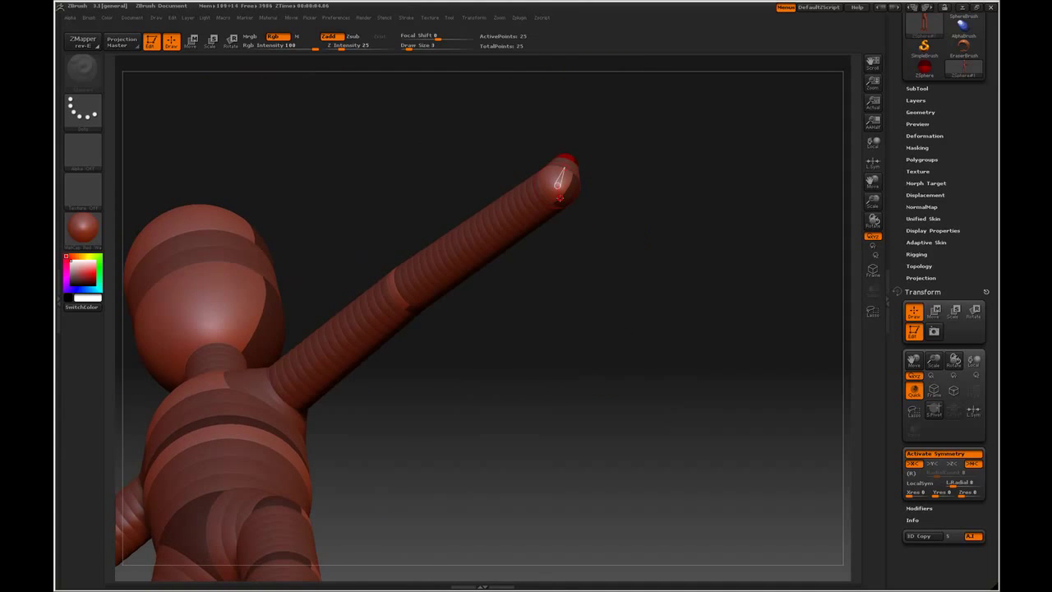
{"action": "left_click_drag", "start_coordinate": [558, 195], "coordinate": [569, 200]}
{"action": "mouse_move", "coordinate": [612, 251]}
{"action": "left_mouse_down"}
{"action": "mouse_move", "coordinate": [616, 309]}
{"action": "mouse_move", "coordinate": [589, 267]}
{"action": "left_mouse_up"}
Step: Move the two new wrist ZSpheres apart, one up and one down, to form the palm's crossbar
{"action": "key", "text": "w"}
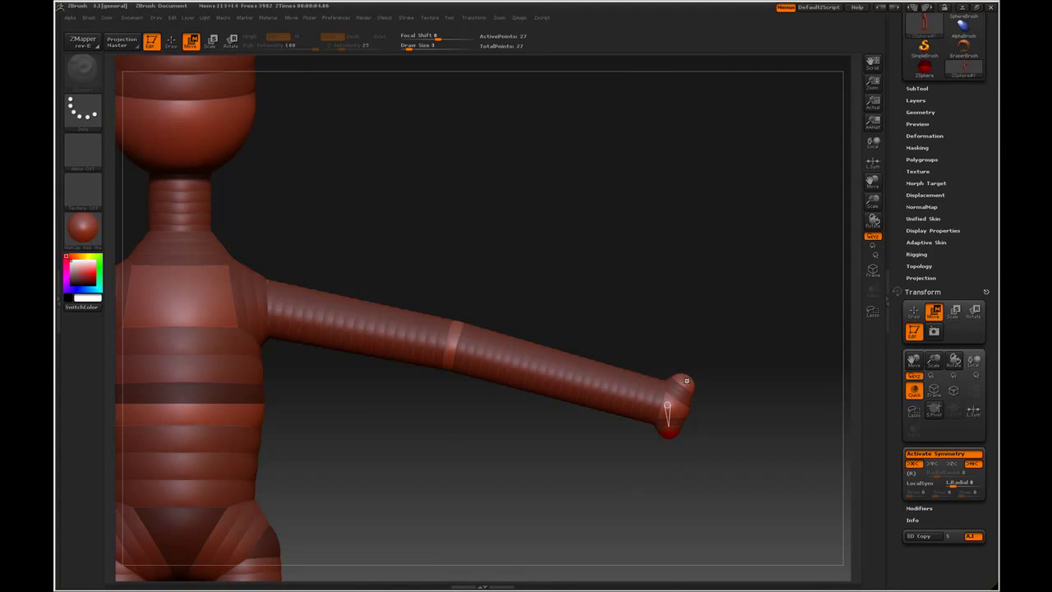
{"action": "left_click_drag", "start_coordinate": [686, 378], "coordinate": [700, 327]}
{"action": "left_click_drag", "start_coordinate": [670, 432], "coordinate": [654, 494]}
{"action": "left_click_drag", "start_coordinate": [720, 497], "coordinate": [670, 474], "text": "alt"}
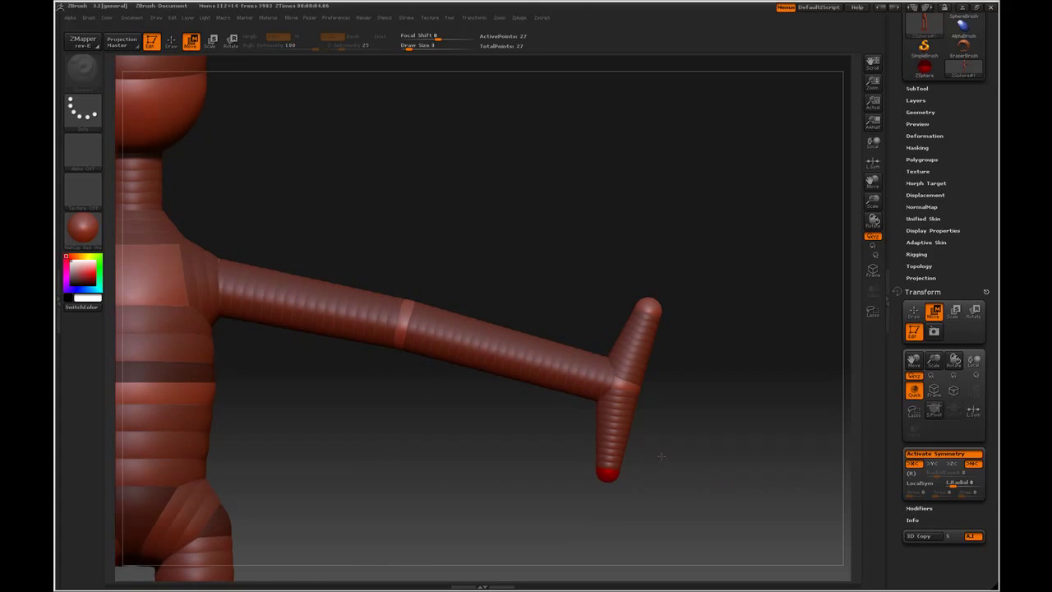
Step: Insert a joint ZSphere midway along both palm branches and preview the adaptive skin
{"action": "key", "text": "q"}
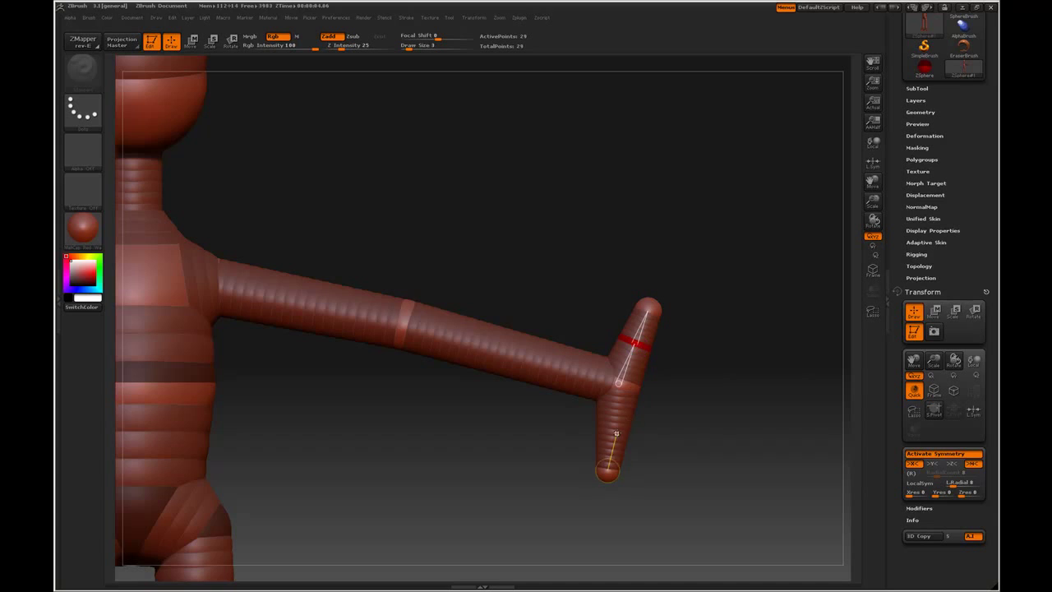
{"action": "key", "text": "a"}
{"action": "key", "text": "a"}
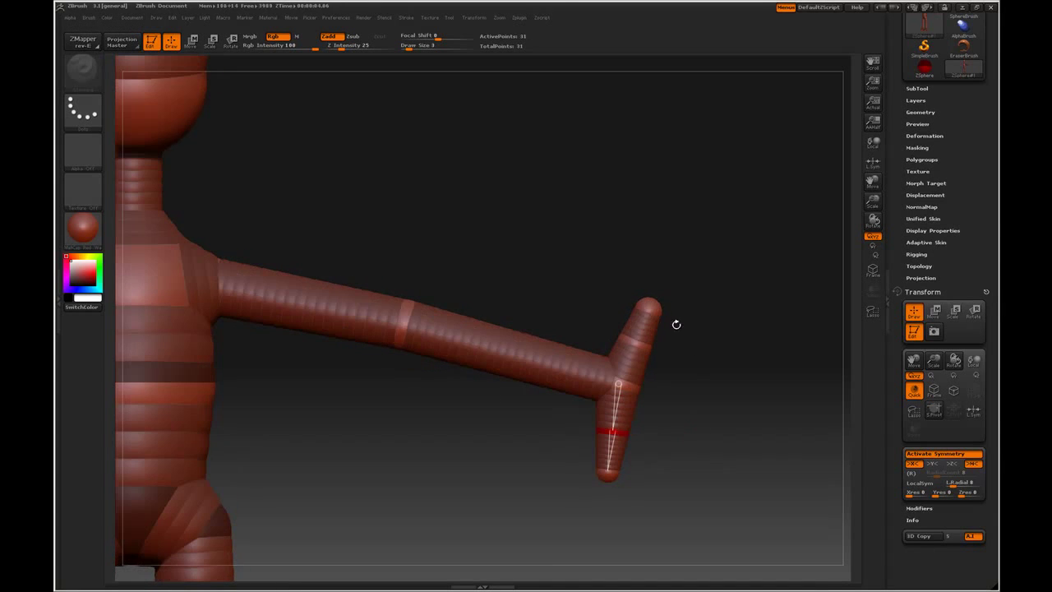
Step: Add finger-base ZSpheres at both ends and the centre of the palm, and scale the centre one down
{"action": "mouse_move", "coordinate": [661, 309]}
{"action": "left_mouse_down"}
{"action": "mouse_move", "coordinate": [665, 340]}
{"action": "mouse_move", "coordinate": [649, 311]}
{"action": "left_mouse_up"}
{"action": "key", "text": "ctrl+z"}
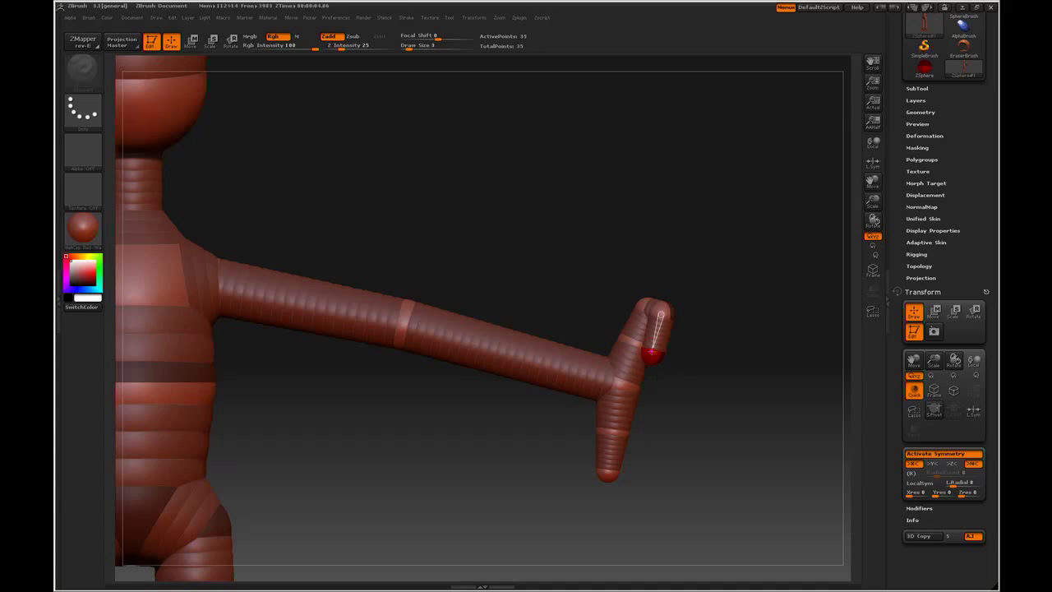
{"action": "key", "text": "ctrl+z"}
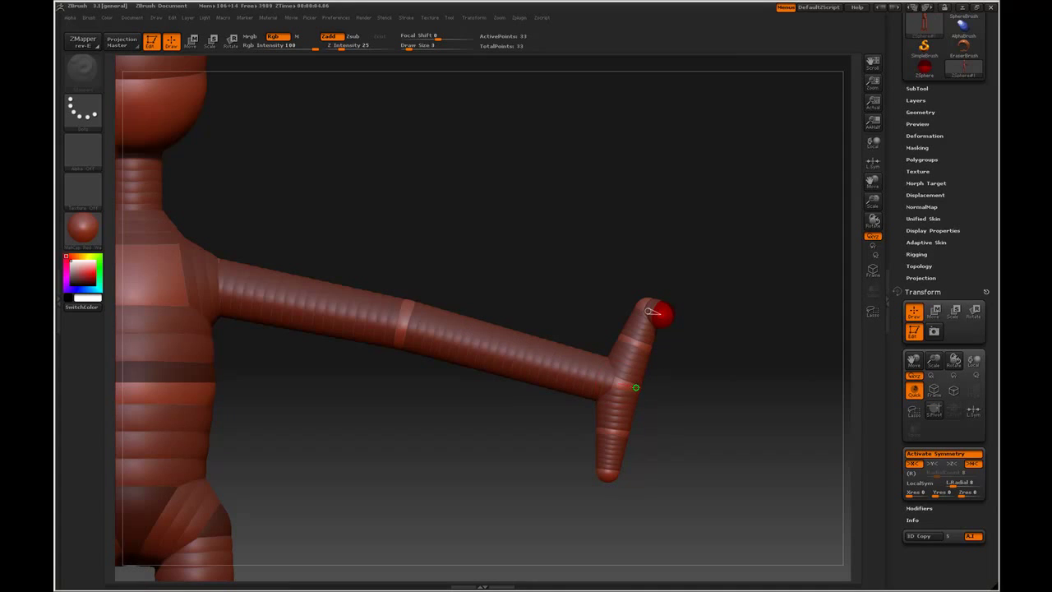
{"action": "left_click", "coordinate": [652, 311]}
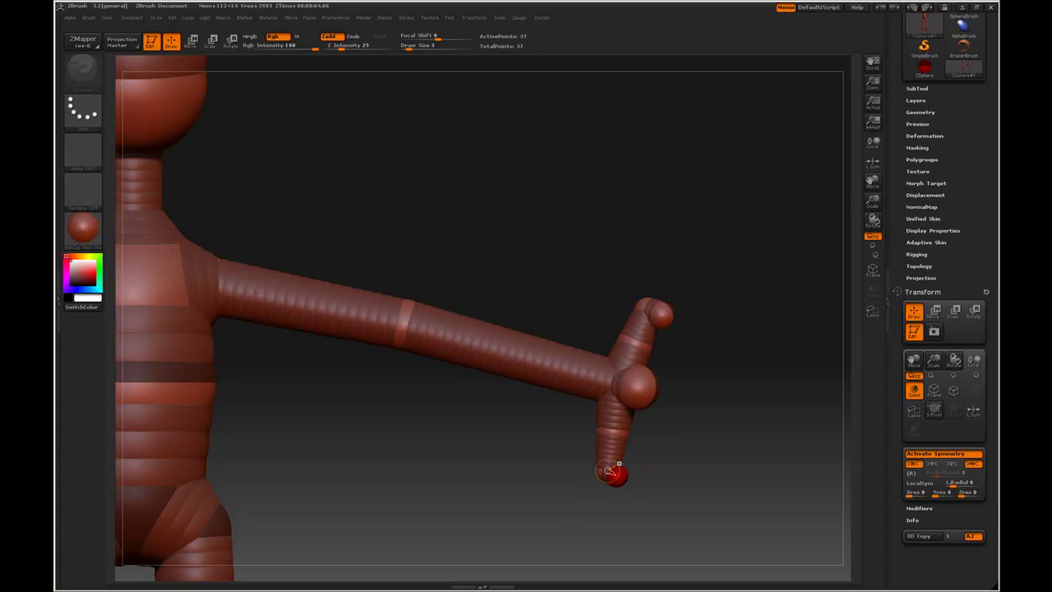
{"action": "key", "text": "e"}
{"action": "left_click_drag", "start_coordinate": [638, 383], "coordinate": [631, 398]}
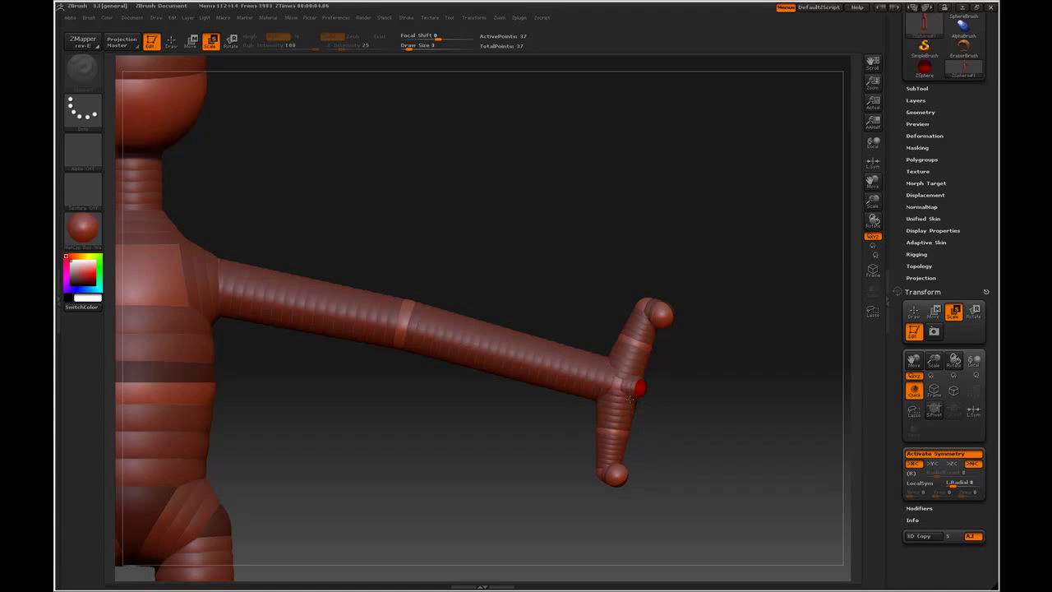
{"action": "key", "text": "a"}
{"action": "key", "text": "a"}
Step: Reposition the finger-base ZSpheres on the hand and preview the adaptive skin
{"action": "key", "text": "w"}
{"action": "left_click_drag", "start_coordinate": [682, 446], "coordinate": [642, 442]}
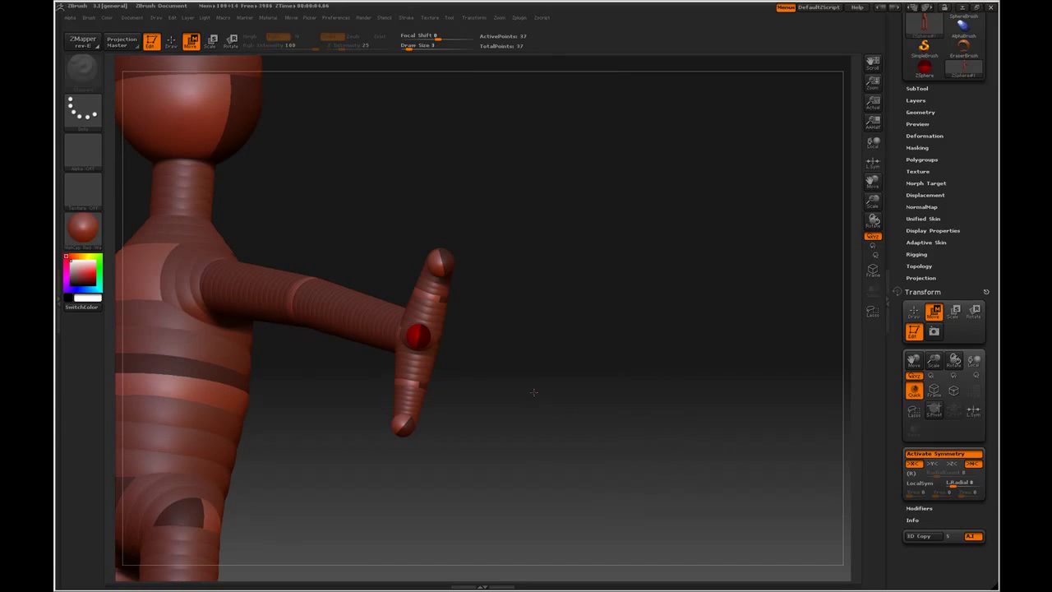
{"action": "left_click_drag", "start_coordinate": [420, 337], "coordinate": [425, 339]}
{"action": "left_click_drag", "start_coordinate": [400, 423], "coordinate": [408, 426]}
{"action": "key", "text": "a"}
{"action": "left_click_drag", "start_coordinate": [535, 428], "coordinate": [562, 437]}
{"action": "key", "text": "a"}
{"action": "left_click_drag", "start_coordinate": [576, 300], "coordinate": [584, 299]}
{"action": "key", "text": "a"}
{"action": "left_click_drag", "start_coordinate": [653, 400], "coordinate": [714, 407]}
{"action": "key", "text": "a"}
Step: Add a ZSphere on each finger base and move it outward to form three long fingers
{"action": "key", "text": "q"}
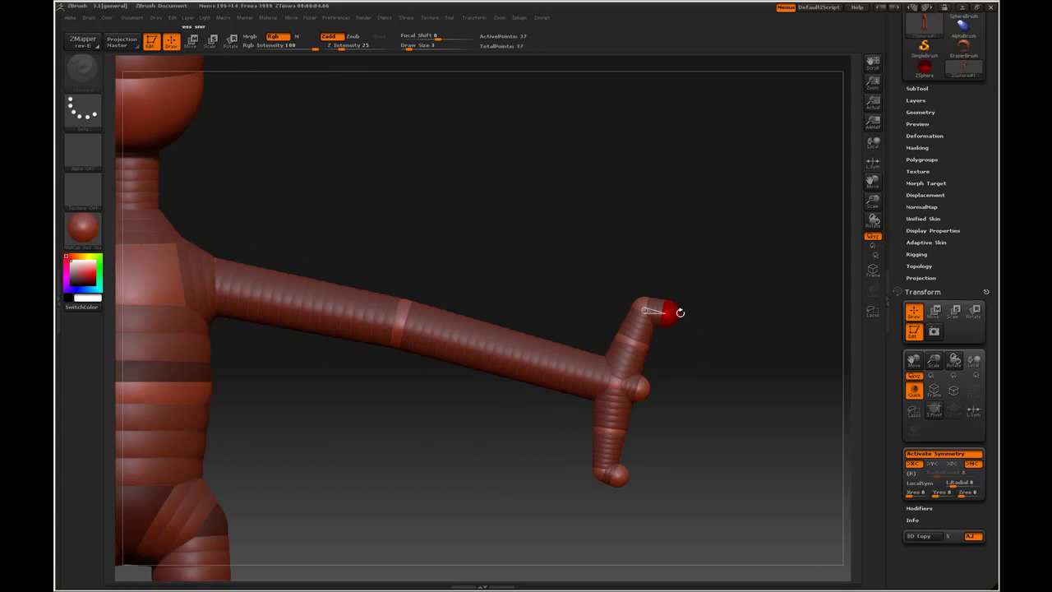
{"action": "left_click_drag", "start_coordinate": [677, 315], "coordinate": [694, 338]}
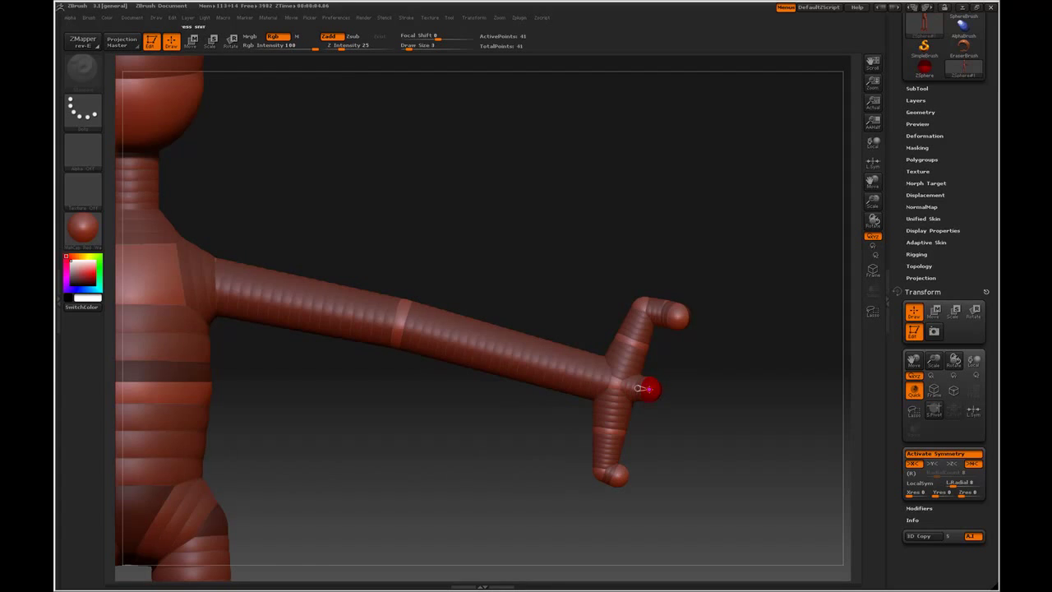
{"action": "mouse_move", "coordinate": [628, 476]}
{"action": "left_mouse_down"}
{"action": "mouse_move", "coordinate": [653, 479]}
{"action": "mouse_move", "coordinate": [646, 449]}
{"action": "left_mouse_up"}
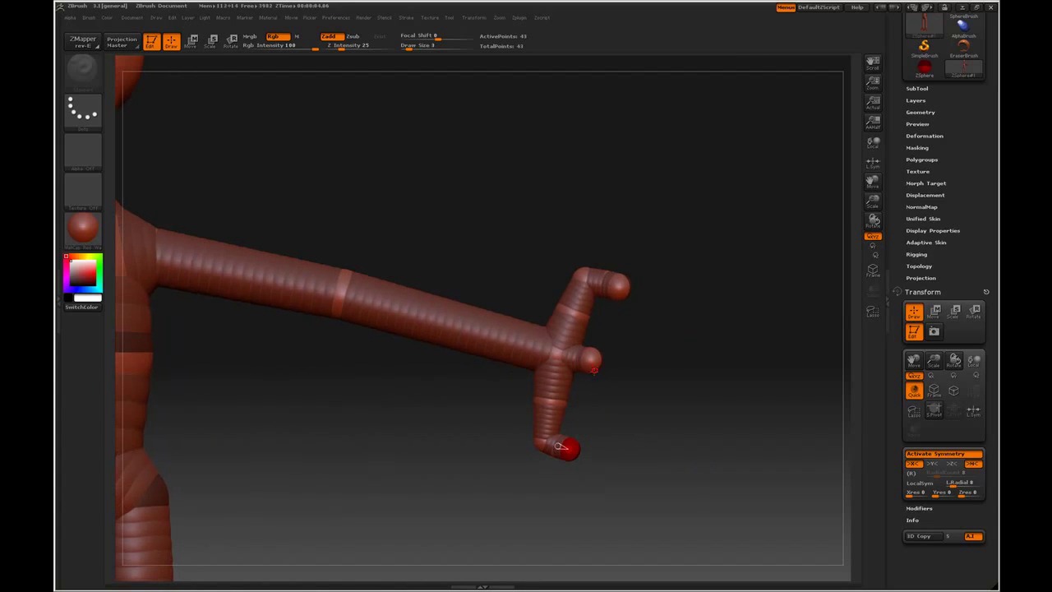
{"action": "key", "text": "w"}
{"action": "left_click_drag", "start_coordinate": [623, 288], "coordinate": [763, 313]}
{"action": "left_click_drag", "start_coordinate": [589, 358], "coordinate": [775, 402]}
{"action": "left_click_drag", "start_coordinate": [567, 458], "coordinate": [591, 521]}
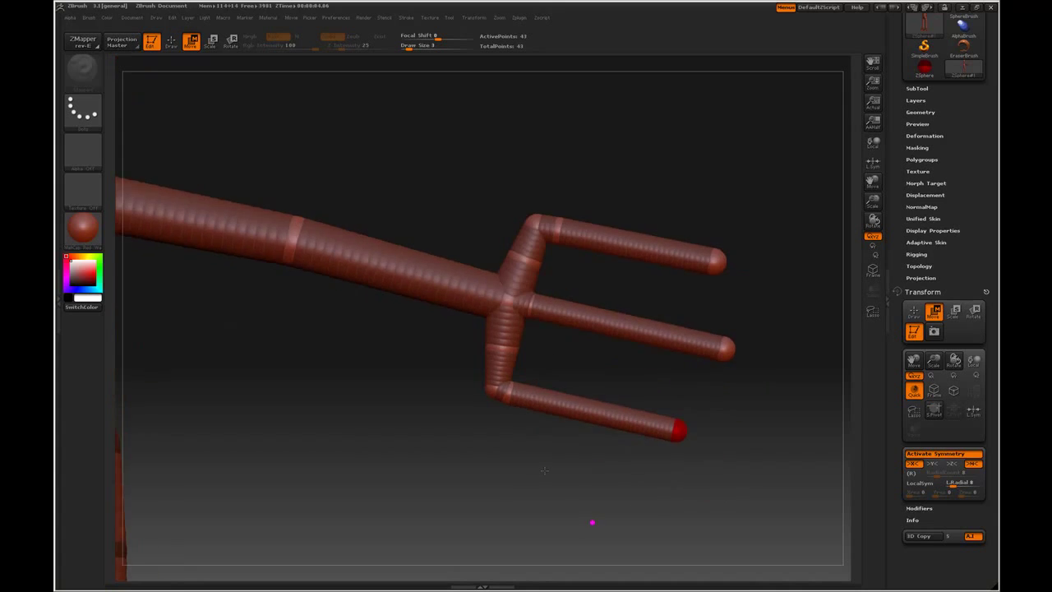
{"action": "key", "text": "a"}
{"action": "key", "text": "a"}
Step: Adjust the positions of the palm ZSpheres and check the hand's adaptive skin
{"action": "left_click_drag", "start_coordinate": [532, 246], "coordinate": [534, 263]}
{"action": "left_click_drag", "start_coordinate": [503, 329], "coordinate": [512, 356]}
{"action": "key", "text": "a"}
{"action": "left_click_drag", "start_coordinate": [504, 408], "coordinate": [470, 389]}
{"action": "key", "text": "space"}
{"action": "left_click_drag", "start_coordinate": [582, 551], "coordinate": [648, 282]}
{"action": "key", "text": "a"}
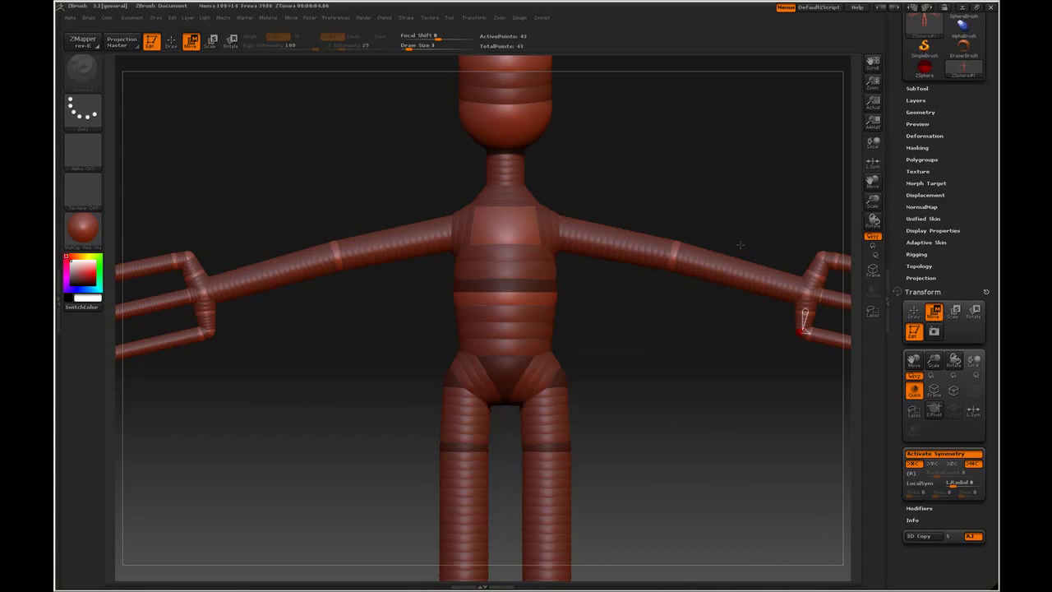
Step: Move the forearm and upper-arm sections outward to lengthen the arms further and preview the skin
{"action": "left_click_drag", "start_coordinate": [718, 267], "coordinate": [742, 268]}
{"action": "left_click_drag", "start_coordinate": [627, 246], "coordinate": [660, 251]}
{"action": "key", "text": "space"}
{"action": "left_click_drag", "start_coordinate": [714, 405], "coordinate": [636, 417]}
{"action": "key", "text": "a"}
Step: Add a mirrored pair of ZSpheres on the sides of the upper head as eye bulges and preview the skin
{"action": "key", "text": "space"}
{"action": "left_click_drag", "start_coordinate": [639, 480], "coordinate": [594, 494]}
{"action": "key", "text": "q"}
{"action": "key", "text": "a"}
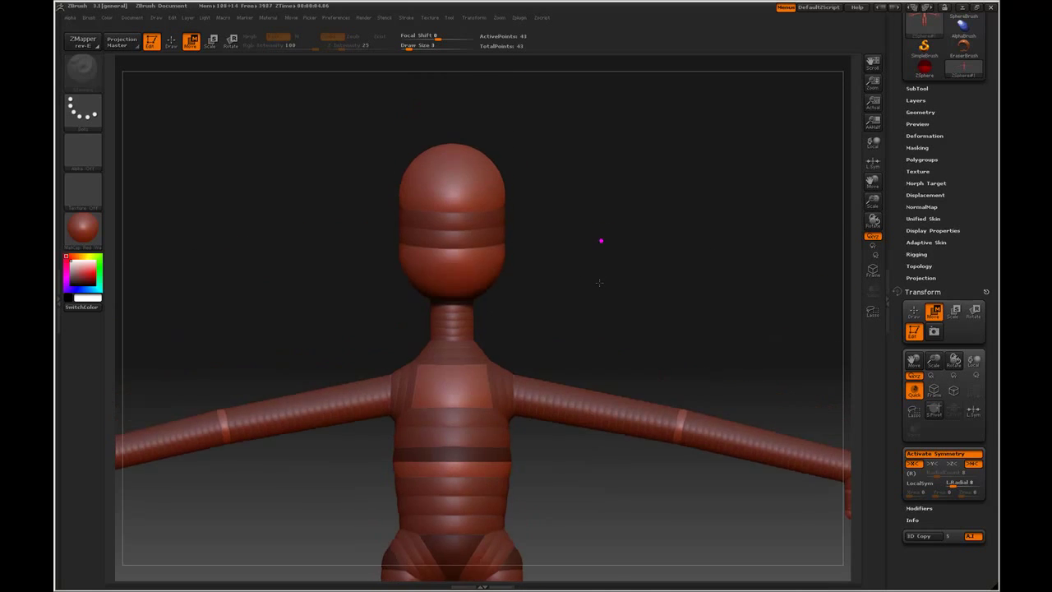
{"action": "key", "text": "a"}
{"action": "key", "text": "a"}
{"action": "left_click_drag", "start_coordinate": [491, 194], "coordinate": [489, 190]}
{"action": "key", "text": "a"}
{"action": "left_click_drag", "start_coordinate": [622, 254], "coordinate": [641, 265]}
{"action": "key", "text": "a"}
Step: Adjust the eye ZSpheres with the Move and Scale tools and check the head's adaptive skin
{"action": "key", "text": "w"}
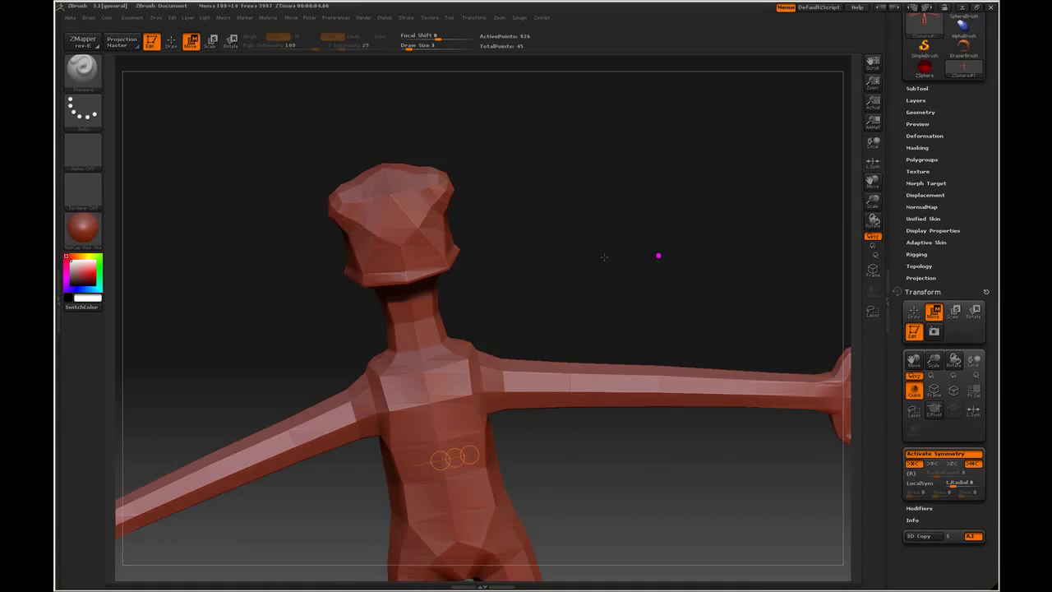
{"action": "mouse_move", "coordinate": [604, 257]}
{"action": "left_mouse_down"}
{"action": "mouse_move", "coordinate": [641, 251]}
{"action": "mouse_move", "coordinate": [594, 280]}
{"action": "mouse_move", "coordinate": [596, 268]}
{"action": "left_mouse_up"}
{"action": "key", "text": "a"}
{"action": "key", "text": "e"}
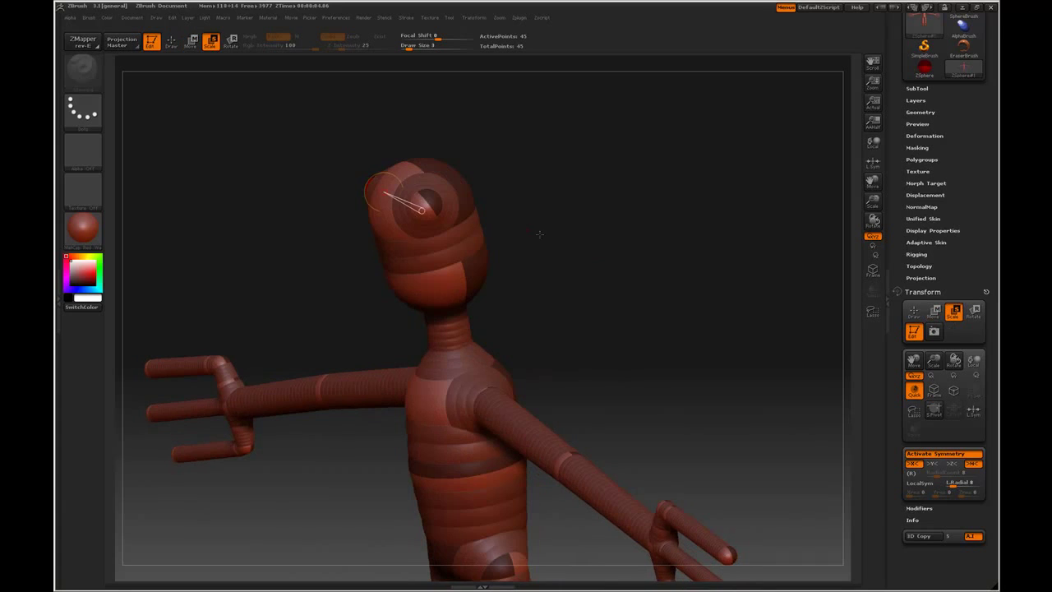
{"action": "key", "text": "a"}
{"action": "left_click_drag", "start_coordinate": [577, 216], "coordinate": [648, 291]}
{"action": "left_click_drag", "start_coordinate": [627, 286], "coordinate": [507, 275]}
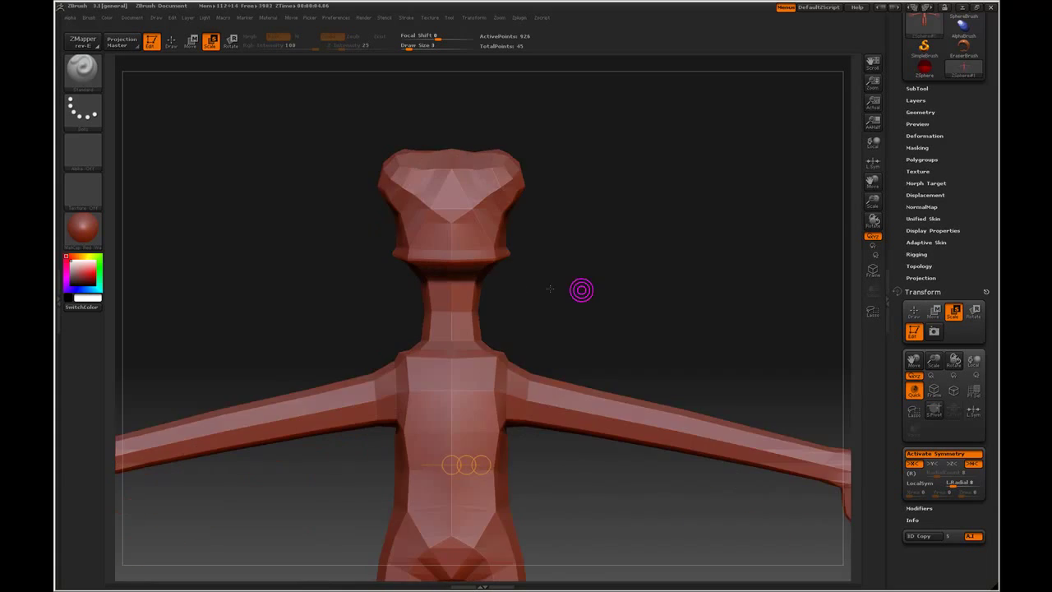
{"action": "key", "text": "a"}
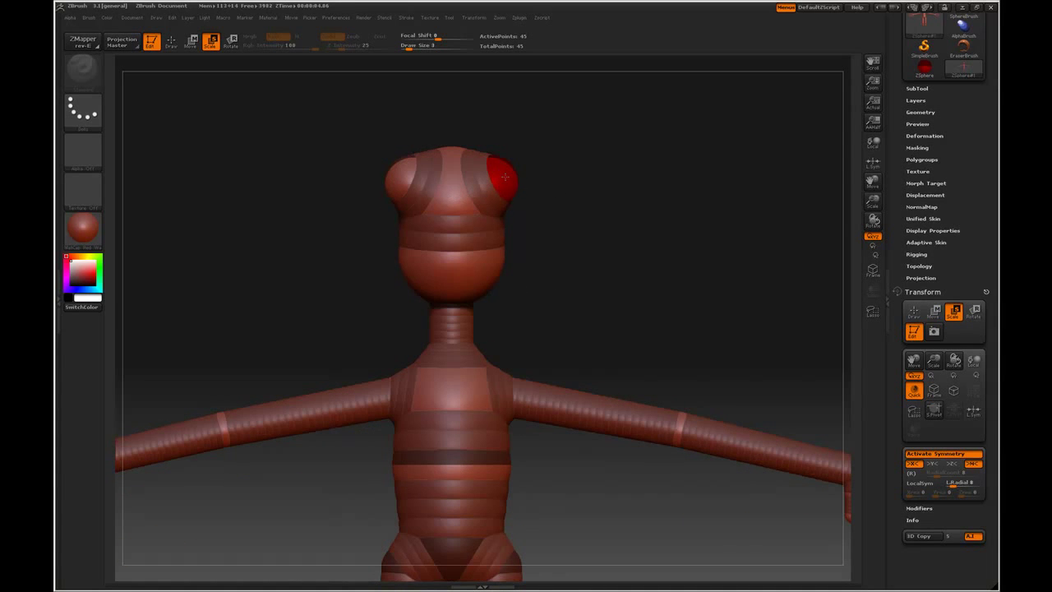
Step: Add a smaller ZSphere on each eye bulge and push it inward to form the eye sockets
{"action": "mouse_move", "coordinate": [618, 233]}
{"action": "left_mouse_down"}
{"action": "mouse_move", "coordinate": [632, 237]}
{"action": "mouse_move", "coordinate": [594, 241]}
{"action": "left_mouse_up"}
{"action": "key", "text": "q"}
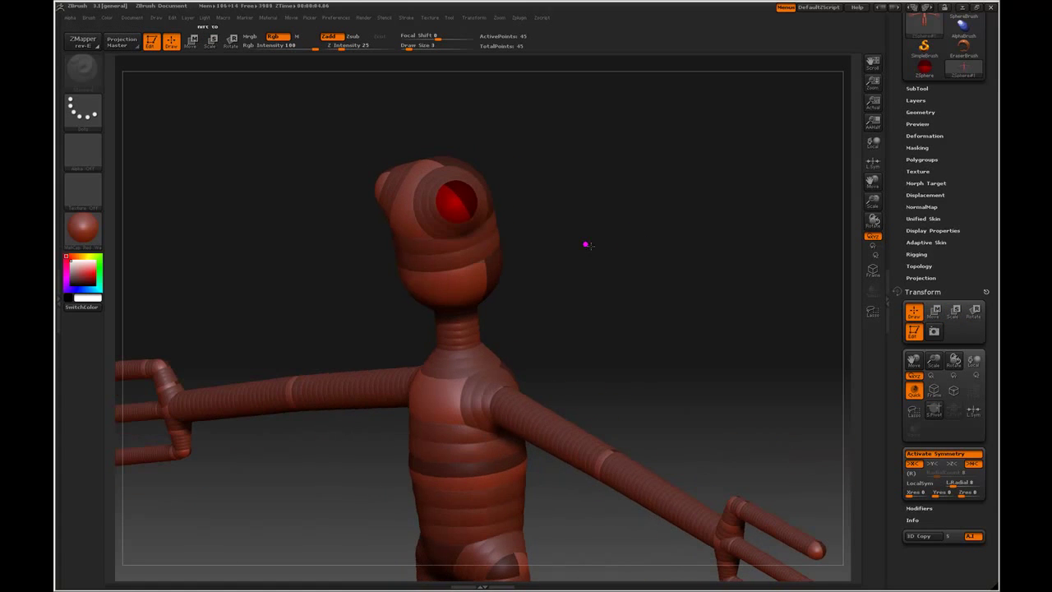
{"action": "left_click_drag", "start_coordinate": [458, 203], "coordinate": [470, 208]}
{"action": "left_click_drag", "start_coordinate": [553, 244], "coordinate": [592, 261]}
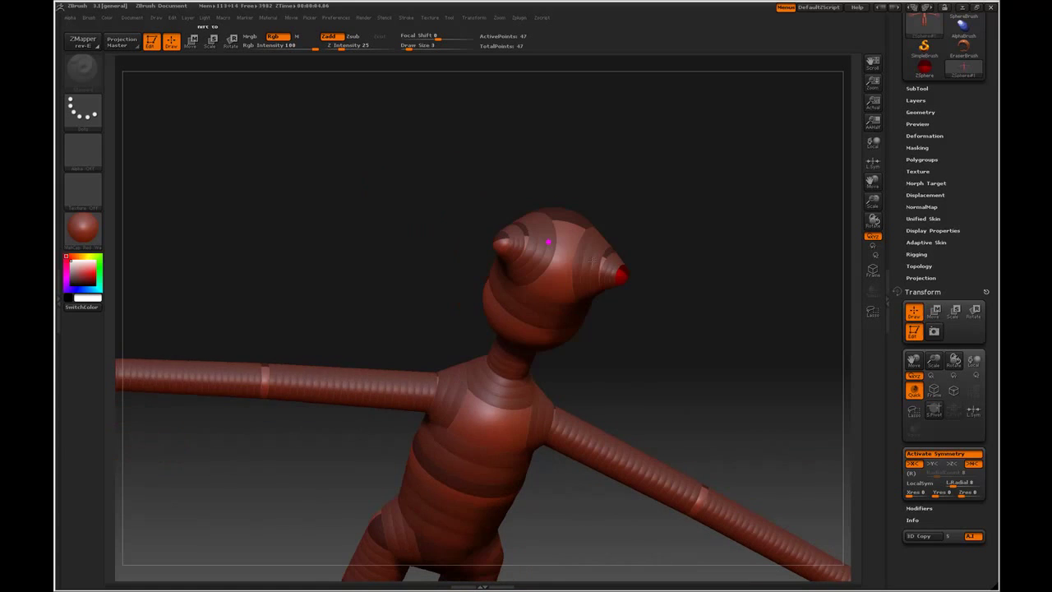
{"action": "key", "text": "w"}
{"action": "mouse_move", "coordinate": [645, 285]}
{"action": "left_mouse_down"}
{"action": "mouse_move", "coordinate": [685, 340]}
{"action": "mouse_move", "coordinate": [621, 322]}
{"action": "left_mouse_up"}
{"action": "key", "text": "a"}
{"action": "left_click_drag", "start_coordinate": [699, 361], "coordinate": [597, 274]}
{"action": "key", "text": "a"}
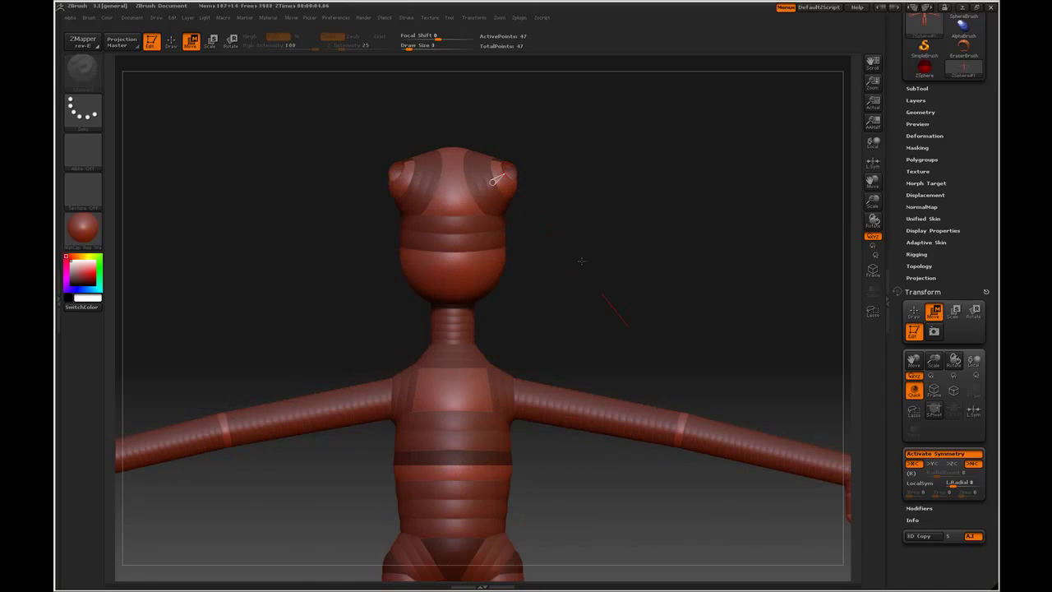
Step: Add a ZSphere on the front of the lower head to form the muzzle and preview the skin
{"action": "key", "text": "q"}
{"action": "left_click_drag", "start_coordinate": [452, 276], "coordinate": [496, 284]}
{"action": "key", "text": "a"}
{"action": "mouse_move", "coordinate": [575, 312]}
{"action": "left_mouse_down"}
{"action": "mouse_move", "coordinate": [566, 310]}
{"action": "mouse_move", "coordinate": [629, 319]}
{"action": "mouse_move", "coordinate": [565, 308]}
{"action": "left_mouse_up"}
{"action": "key", "text": "a"}
Step: Add another ZSphere on the front of the muzzle for the mouth and preview the adaptive skin
{"action": "left_click_drag", "start_coordinate": [444, 285], "coordinate": [477, 292]}
{"action": "left_click_drag", "start_coordinate": [561, 313], "coordinate": [478, 318], "text": "shift"}
{"action": "key", "text": "w"}
{"action": "key", "text": "a"}
{"action": "left_click_drag", "start_coordinate": [634, 349], "coordinate": [582, 344], "text": "shift"}
{"action": "key", "text": "a"}
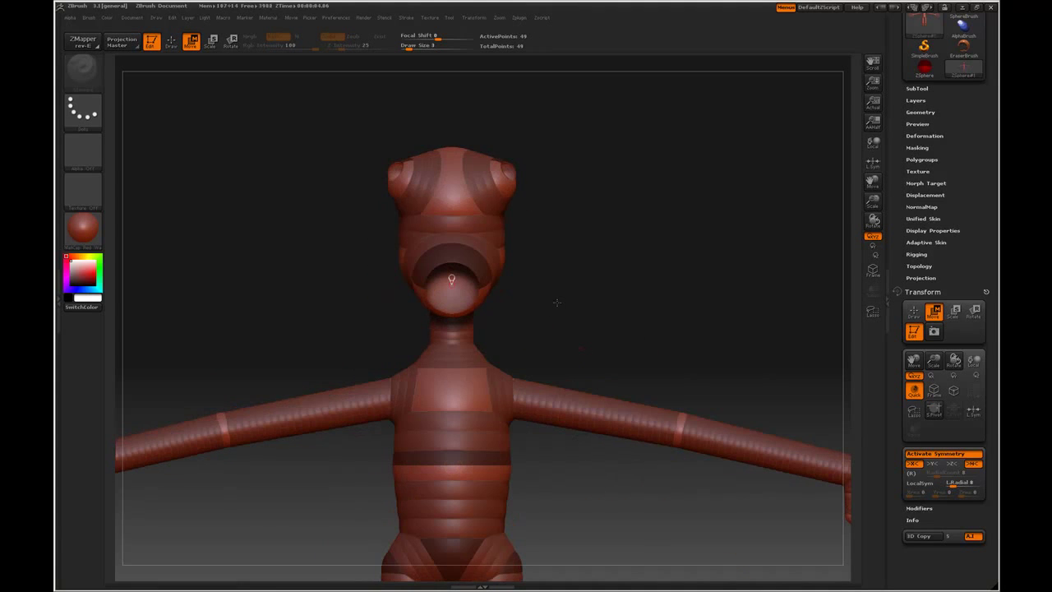
Step: Reposition the mouth ZSphere on the muzzle and inspect the whole figure's adaptive skin
{"action": "left_click_drag", "start_coordinate": [569, 299], "coordinate": [625, 309]}
{"action": "left_click_drag", "start_coordinate": [467, 289], "coordinate": [474, 275]}
{"action": "key", "text": "a"}
{"action": "left_click_drag", "start_coordinate": [615, 314], "coordinate": [561, 477]}
{"action": "right_click", "coordinate": [563, 310]}
{"action": "left_click", "coordinate": [649, 405]}
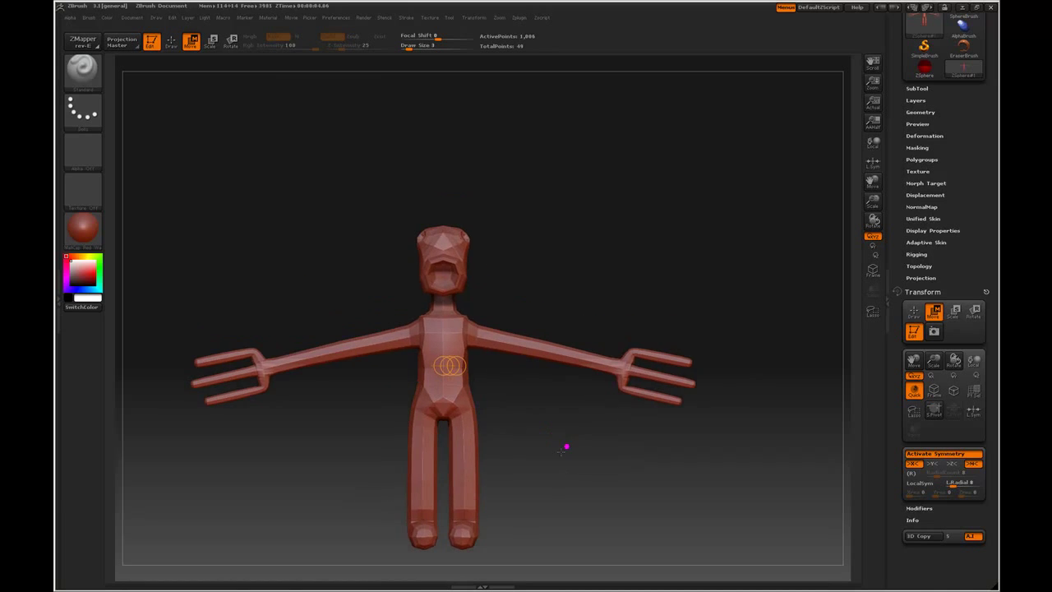
Step: Try adding a ZSphere on top of the head and preview the adaptive skin
{"action": "key", "text": "a"}
{"action": "left_click_drag", "start_coordinate": [538, 253], "coordinate": [581, 378]}
{"action": "key", "text": "space"}
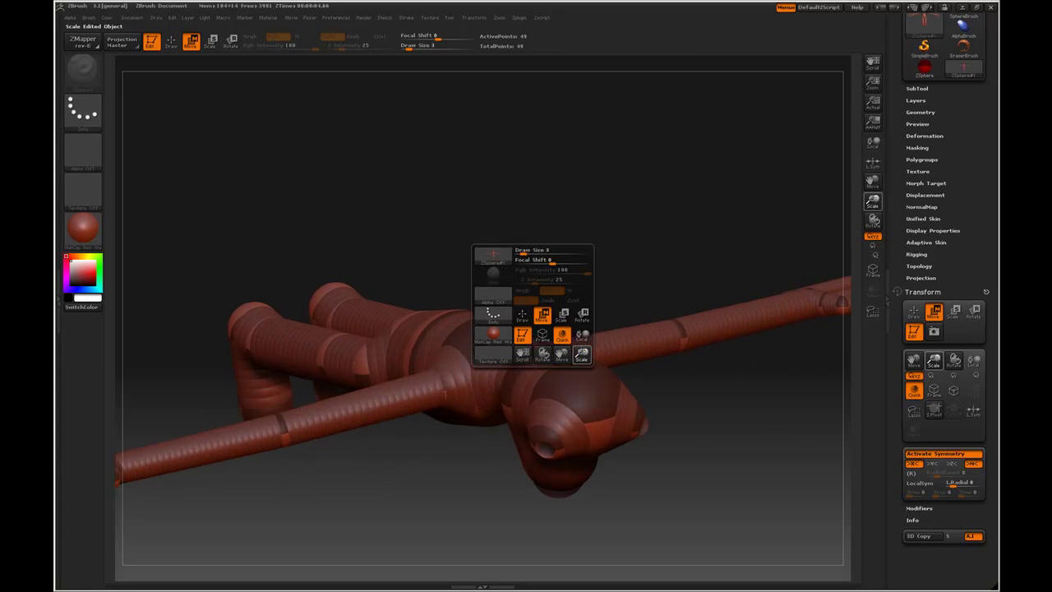
{"action": "key", "text": "q"}
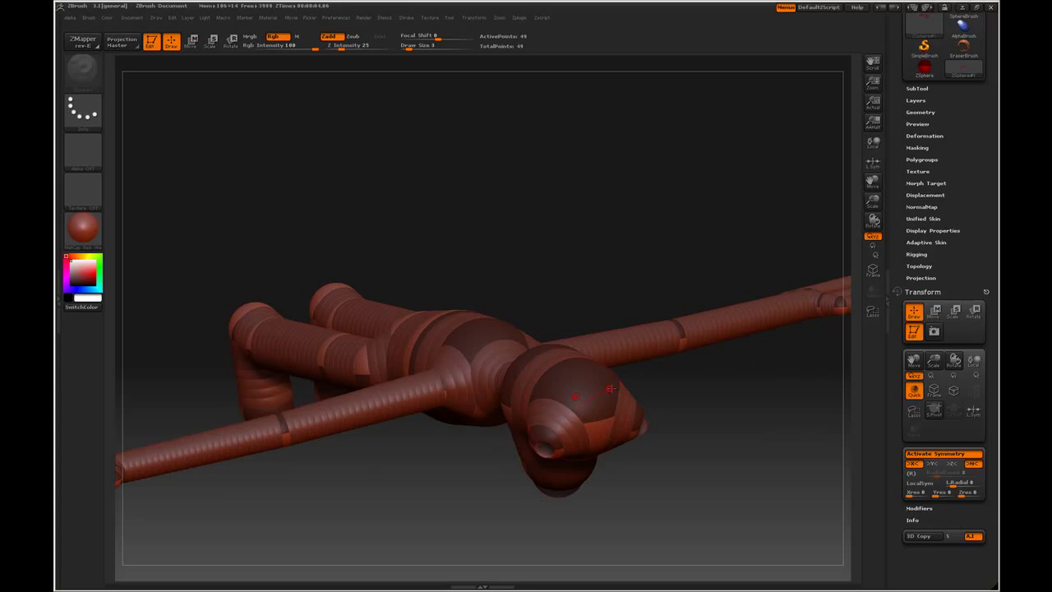
{"action": "left_click_drag", "start_coordinate": [592, 386], "coordinate": [577, 403]}
{"action": "key", "text": "a"}
{"action": "mouse_move", "coordinate": [698, 435]}
{"action": "left_mouse_down"}
{"action": "mouse_move", "coordinate": [684, 409]}
{"action": "mouse_move", "coordinate": [599, 381]}
{"action": "left_mouse_up"}
{"action": "key", "text": "a"}
Step: Add a centred ZSphere on the upper back between the shoulders and preview the adaptive skin
{"action": "left_click_drag", "start_coordinate": [549, 174], "coordinate": [552, 220]}
{"action": "left_click_drag", "start_coordinate": [465, 378], "coordinate": [492, 380]}
{"action": "key", "text": "a"}
{"action": "left_click_drag", "start_coordinate": [628, 459], "coordinate": [603, 425]}
{"action": "key", "text": "a"}
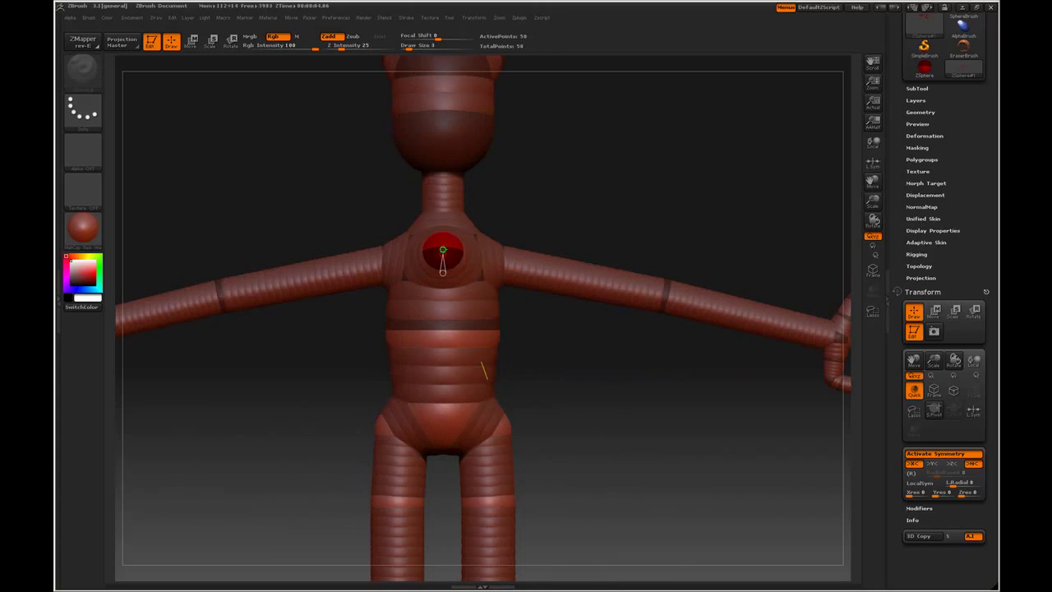
Step: Extend the upper-back ZSphere with another one moved up and outward as a long branch, then preview the skin
{"action": "left_click_drag", "start_coordinate": [526, 378], "coordinate": [612, 362]}
{"action": "key", "text": "w"}
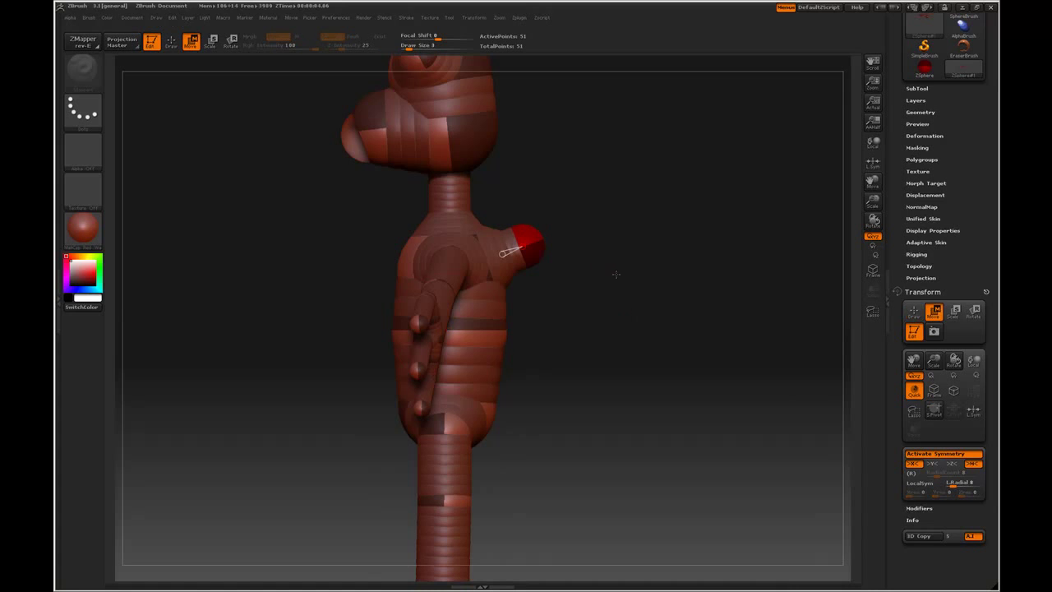
{"action": "mouse_move", "coordinate": [542, 242]}
{"action": "left_mouse_down"}
{"action": "mouse_move", "coordinate": [682, 127]}
{"action": "mouse_move", "coordinate": [601, 161]}
{"action": "left_mouse_up"}
{"action": "key", "text": "a"}
{"action": "key", "text": "a"}
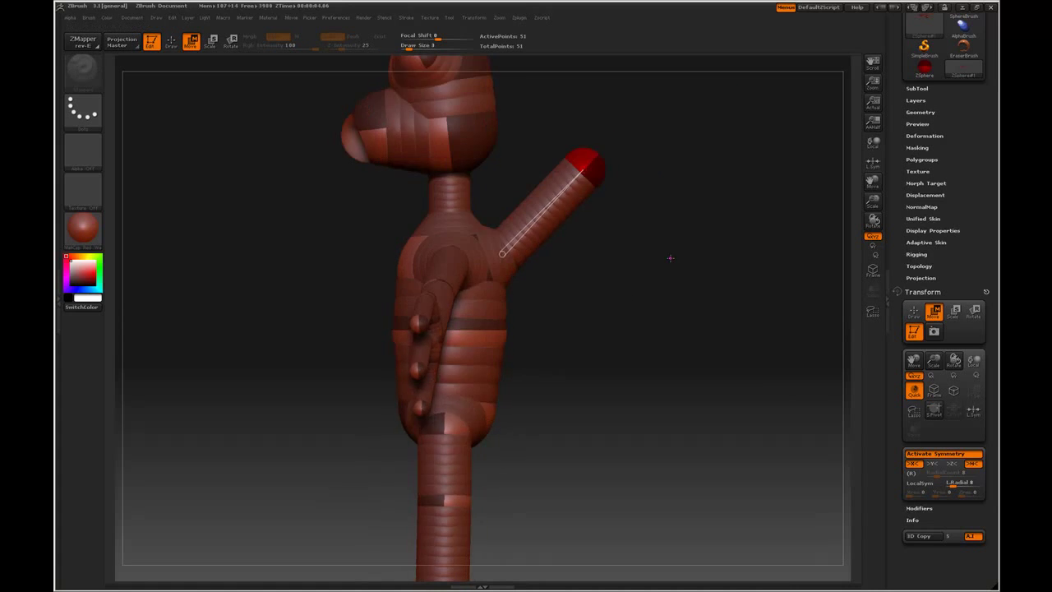
Step: Add a ZSphere at the tip of the back branch, move it up high above the head, and preview the adaptive skin
{"action": "key", "text": "q"}
{"action": "left_click_drag", "start_coordinate": [670, 258], "coordinate": [613, 275]}
{"action": "left_click_drag", "start_coordinate": [575, 238], "coordinate": [570, 243]}
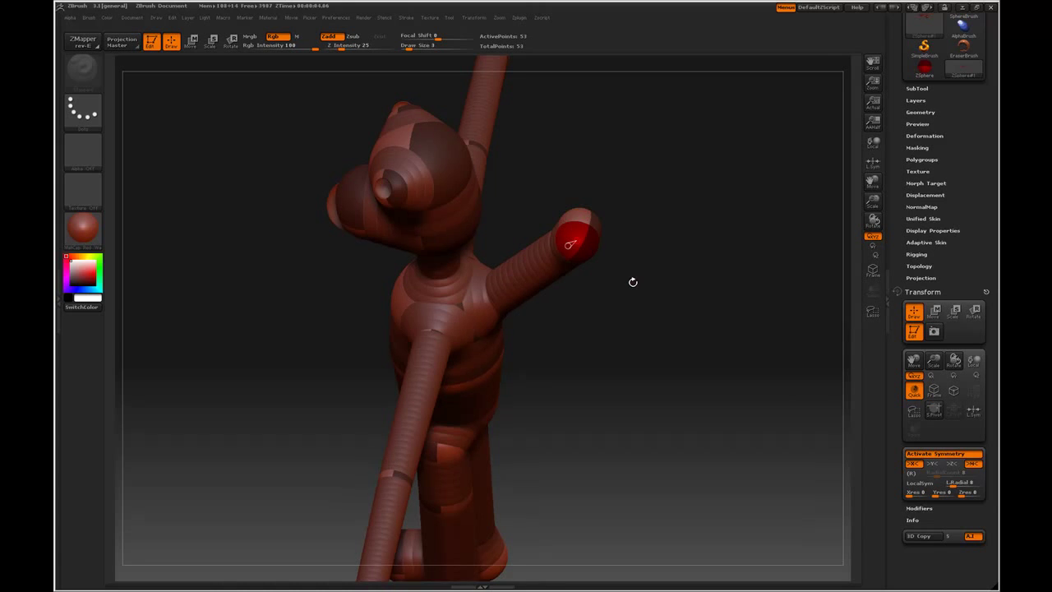
{"action": "key", "text": "ctrl+z"}
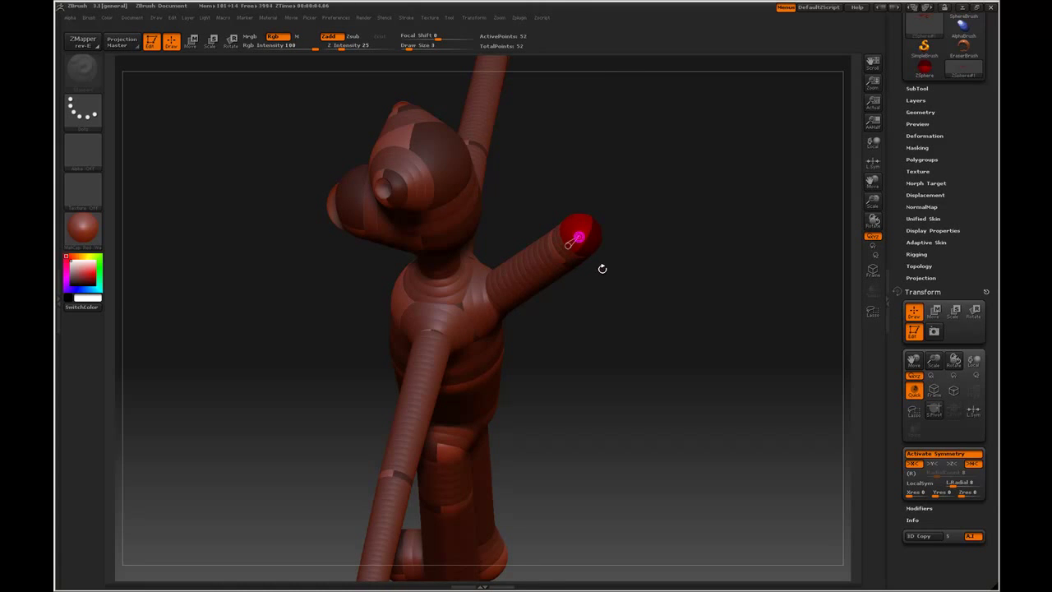
{"action": "key", "text": "w"}
{"action": "left_click_drag", "start_coordinate": [610, 277], "coordinate": [627, 324]}
{"action": "key", "text": "space"}
{"action": "left_click_drag", "start_coordinate": [727, 435], "coordinate": [611, 396]}
{"action": "left_click_drag", "start_coordinate": [545, 279], "coordinate": [541, 119]}
{"action": "key", "text": "a"}
{"action": "mouse_move", "coordinate": [620, 255]}
{"action": "left_mouse_down"}
{"action": "mouse_move", "coordinate": [699, 266]}
{"action": "mouse_move", "coordinate": [620, 258]}
{"action": "left_mouse_up"}
{"action": "key", "text": "a"}
Step: Try adding a ring of ZSpheres around the branch tip with Y-axis radial symmetry and preview the skin
{"action": "key", "text": "e"}
{"action": "left_click_drag", "start_coordinate": [536, 155], "coordinate": [639, 169]}
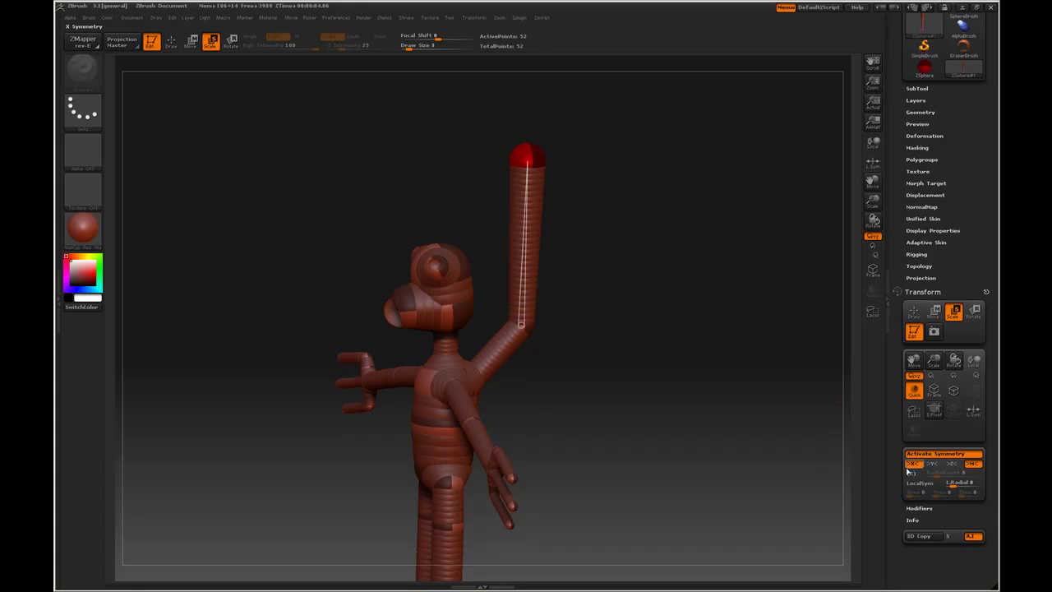
{"action": "left_click_drag", "start_coordinate": [606, 230], "coordinate": [686, 244]}
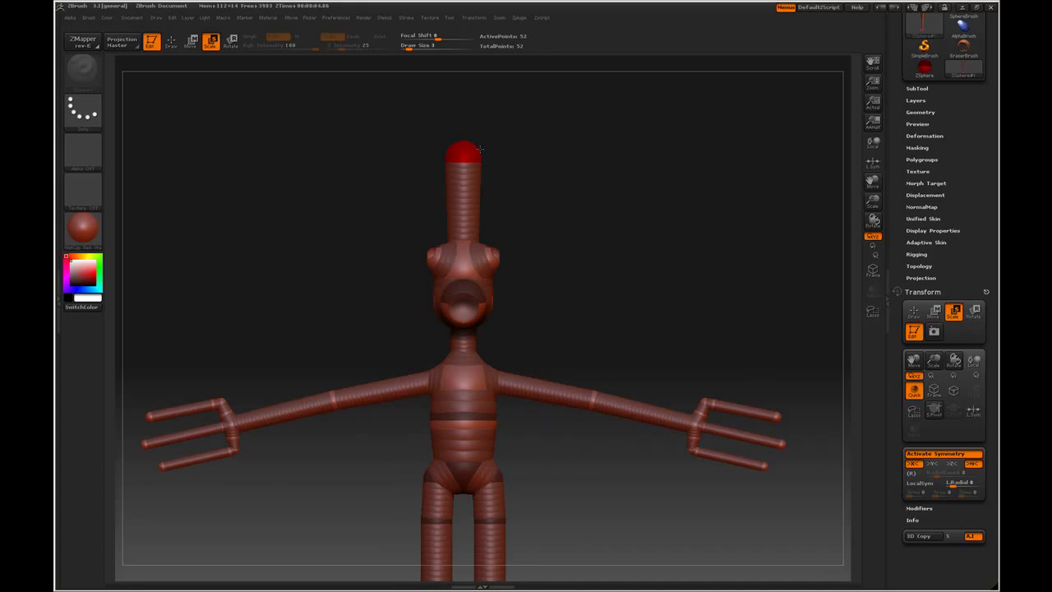
{"action": "left_click", "coordinate": [931, 464]}
{"action": "left_click", "coordinate": [913, 464]}
{"action": "left_click", "coordinate": [911, 474]}
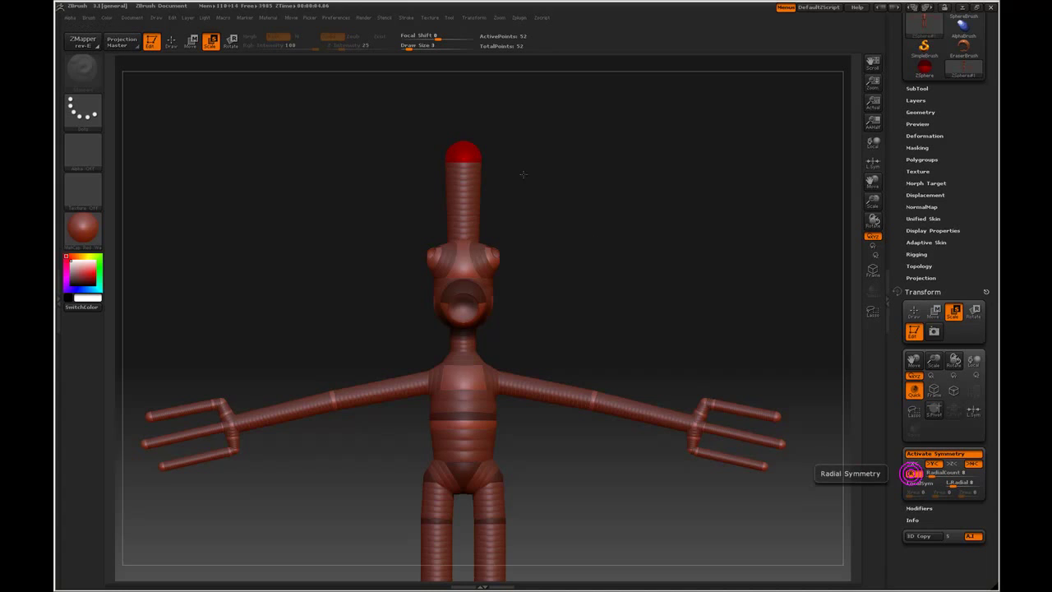
{"action": "mouse_move", "coordinate": [517, 142]}
{"action": "left_mouse_down"}
{"action": "mouse_move", "coordinate": [555, 224]}
{"action": "mouse_move", "coordinate": [574, 221]}
{"action": "left_mouse_up"}
{"action": "left_click", "coordinate": [487, 209]}
{"action": "key", "text": "q"}
{"action": "mouse_move", "coordinate": [480, 149]}
{"action": "left_mouse_down"}
{"action": "mouse_move", "coordinate": [505, 159]}
{"action": "mouse_move", "coordinate": [493, 156]}
{"action": "left_mouse_up"}
{"action": "left_click_drag", "start_coordinate": [540, 219], "coordinate": [589, 221]}
{"action": "key", "text": "a"}
{"action": "key", "text": "a"}
{"action": "key", "text": "ctrl+z"}
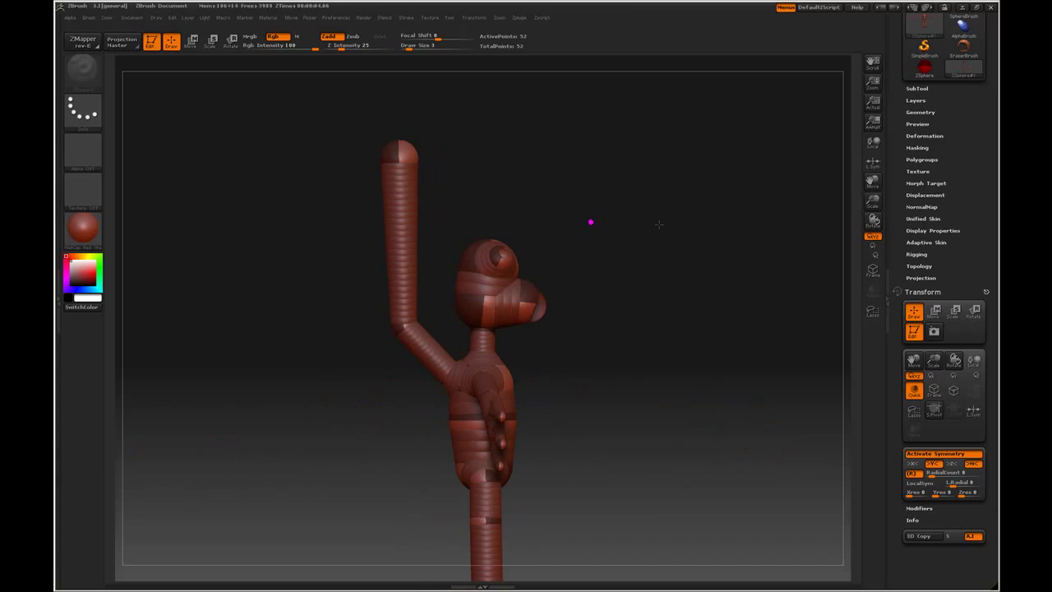
Step: Restore X-only symmetry without radial mode and move the branch's tip ZSphere forward over the head
{"action": "key", "text": "a"}
{"action": "key", "text": "a"}
{"action": "key", "text": "w"}
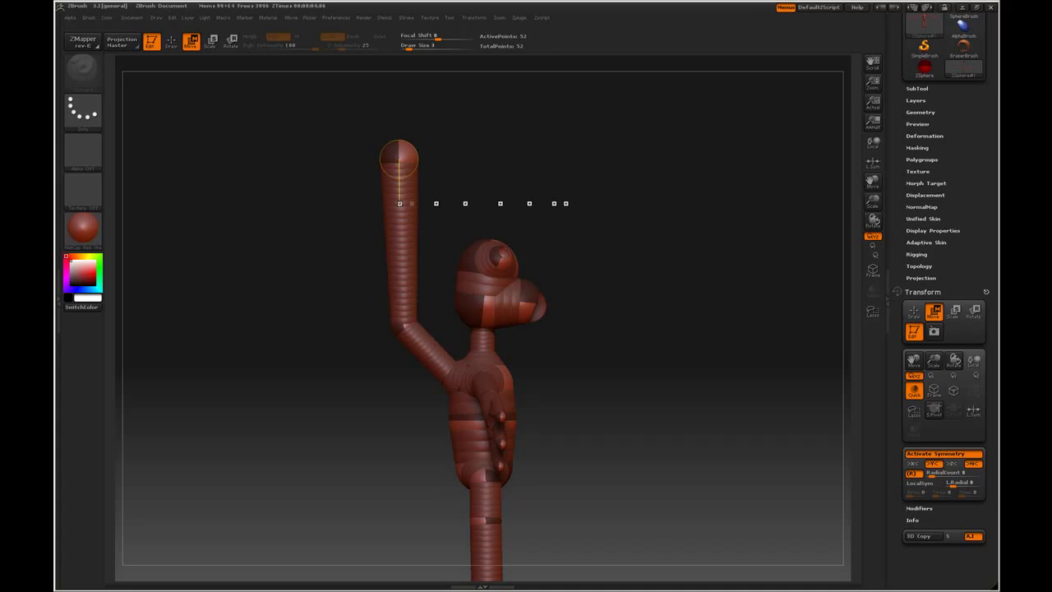
{"action": "left_click", "coordinate": [910, 463]}
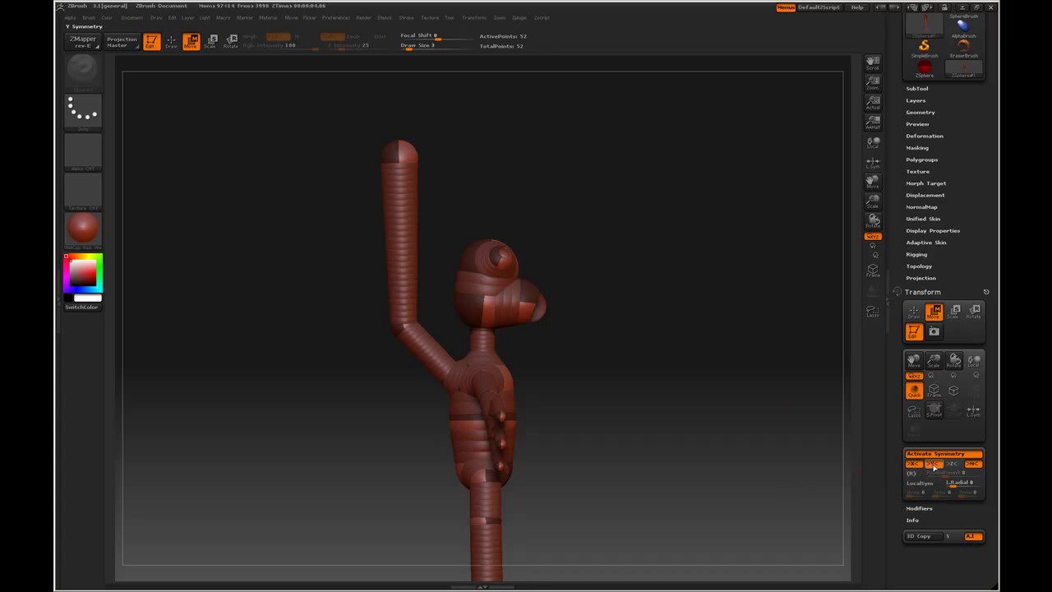
{"action": "left_click_drag", "start_coordinate": [402, 154], "coordinate": [464, 162]}
Step: Add a ZSphere on the front of the branch tip and pull it forward as a short segment
{"action": "key", "text": "q"}
{"action": "mouse_move", "coordinate": [597, 200]}
{"action": "left_mouse_down"}
{"action": "mouse_move", "coordinate": [521, 200]}
{"action": "mouse_move", "coordinate": [584, 212]}
{"action": "left_mouse_up"}
{"action": "left_click", "coordinate": [476, 163]}
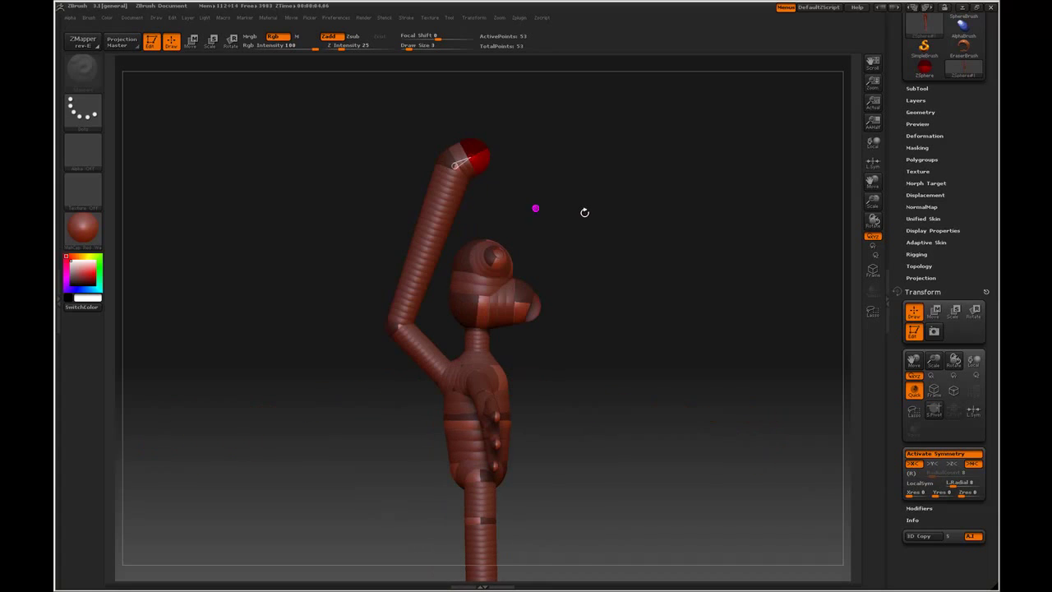
{"action": "key", "text": "w"}
{"action": "left_click_drag", "start_coordinate": [472, 156], "coordinate": [503, 151]}
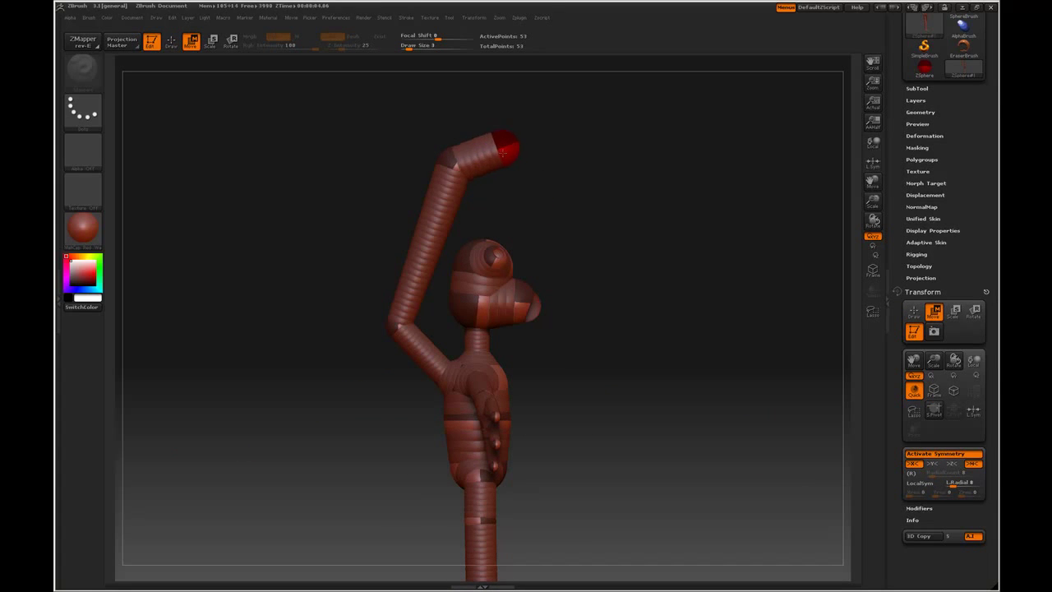
Step: Add another ZSphere at the end of the branch, raise it straight up, and preview the adaptive skin
{"action": "mouse_move", "coordinate": [590, 185]}
{"action": "left_mouse_down"}
{"action": "mouse_move", "coordinate": [545, 200]}
{"action": "mouse_move", "coordinate": [543, 186]}
{"action": "mouse_move", "coordinate": [534, 205]}
{"action": "mouse_move", "coordinate": [531, 170]}
{"action": "left_mouse_up"}
{"action": "key", "text": "q"}
{"action": "left_click", "coordinate": [474, 196]}
{"action": "key", "text": "w"}
{"action": "left_click_drag", "start_coordinate": [499, 126], "coordinate": [494, 83]}
{"action": "key", "text": "a"}
{"action": "left_click_drag", "start_coordinate": [641, 153], "coordinate": [589, 134]}
{"action": "key", "text": "a"}
Step: Switch to Y-axis radial symmetry and add a ring of eight ZSpheres around the top of the branch
{"action": "left_click", "coordinate": [932, 464]}
{"action": "left_click", "coordinate": [914, 464]}
{"action": "left_click", "coordinate": [911, 474]}
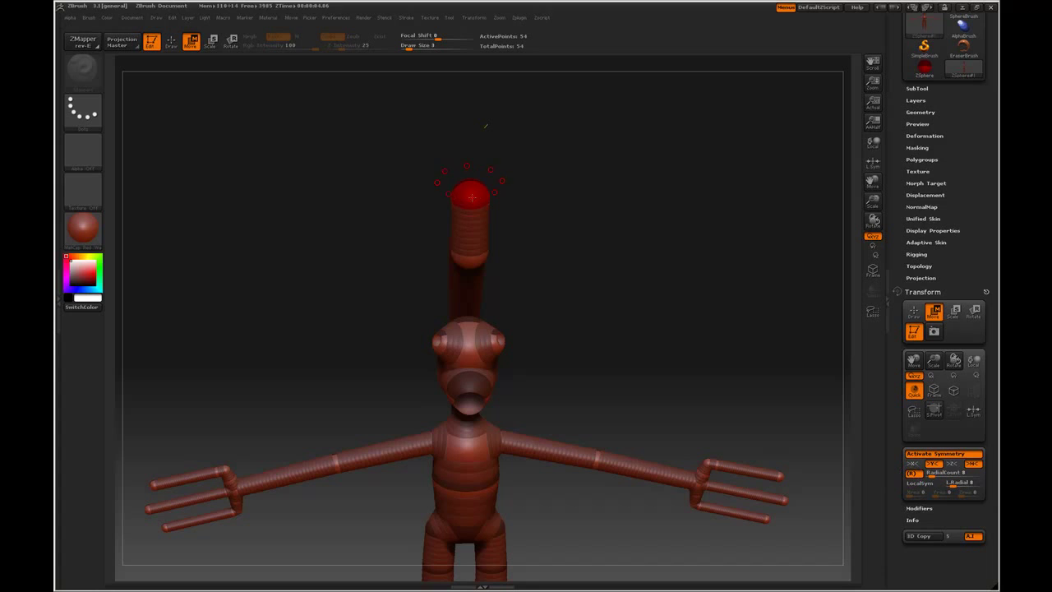
{"action": "left_click_drag", "start_coordinate": [483, 200], "coordinate": [469, 255]}
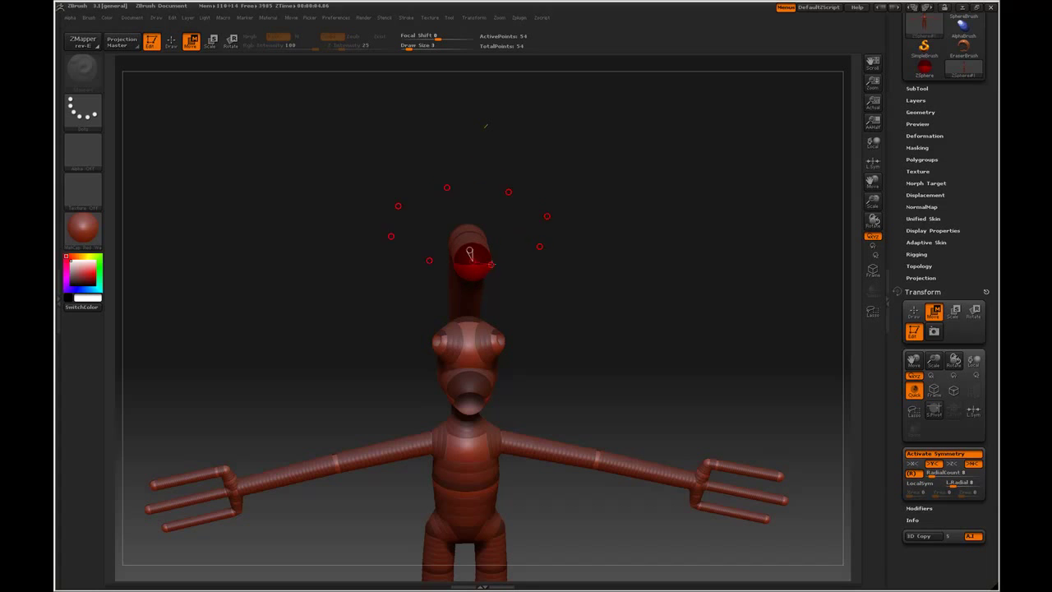
{"action": "key", "text": "ctrl+z"}
{"action": "key", "text": "q"}
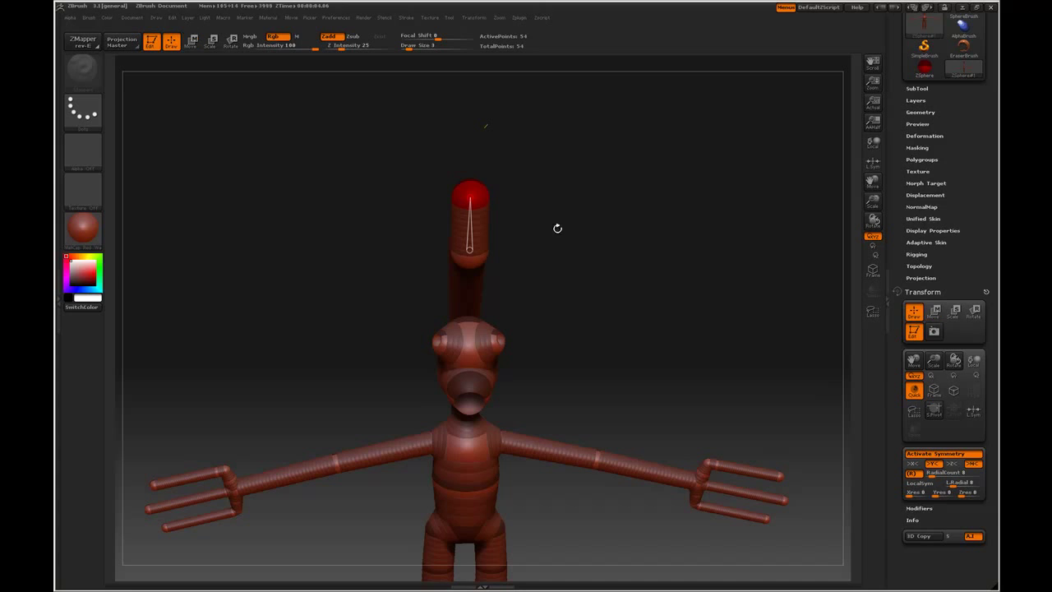
{"action": "left_click", "coordinate": [468, 197]}
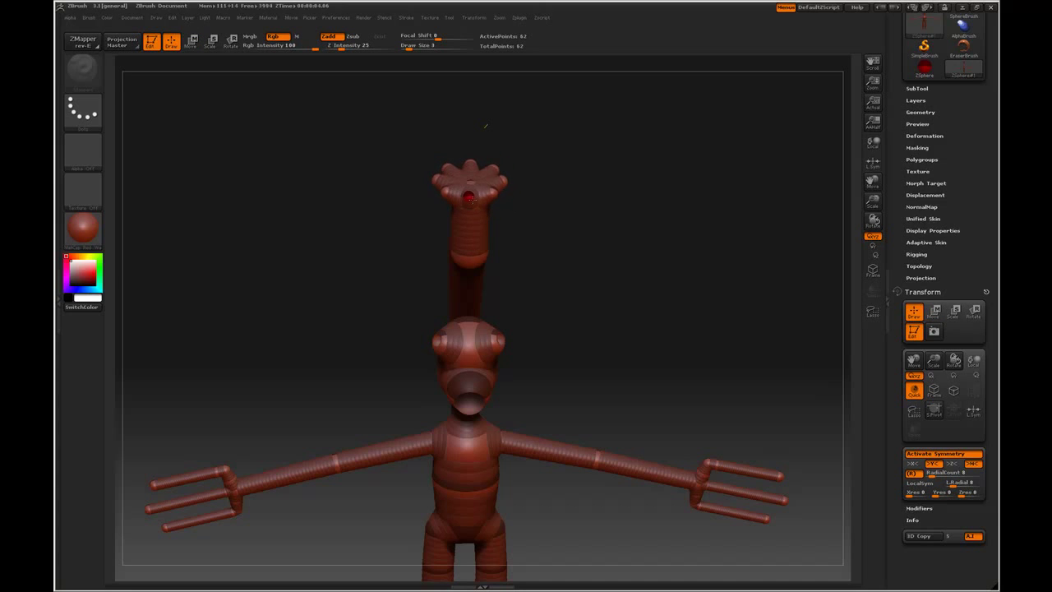
Step: Add a ZSphere to each one of the ring, move them outward as radial fronds, and preview the skin
{"action": "key", "text": "w"}
{"action": "key", "text": "a"}
{"action": "key", "text": "a"}
{"action": "left_click_drag", "start_coordinate": [596, 260], "coordinate": [593, 239]}
{"action": "key", "text": "q"}
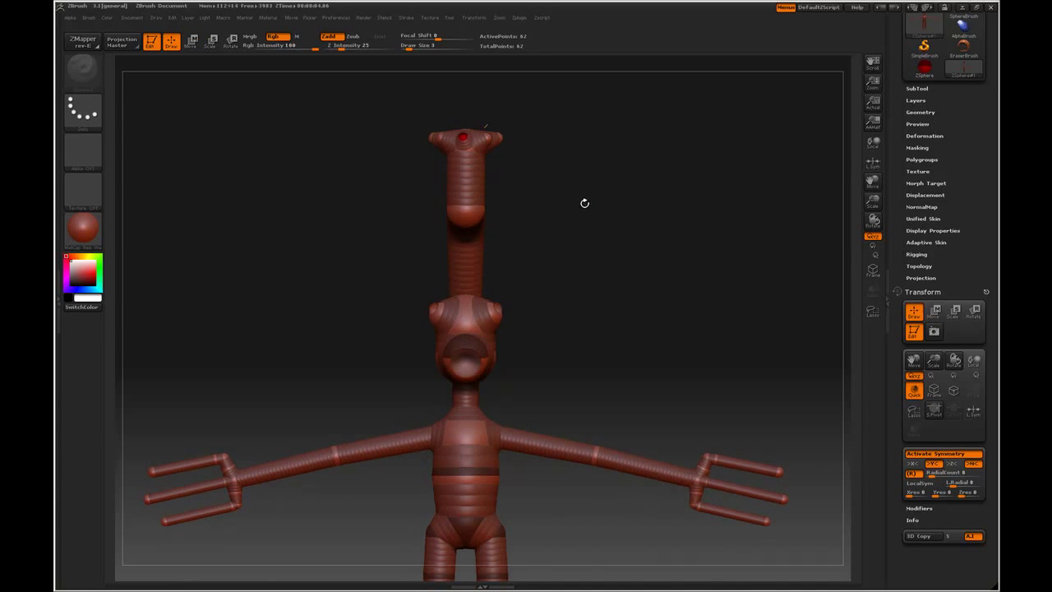
{"action": "left_click_drag", "start_coordinate": [583, 202], "coordinate": [583, 209]}
{"action": "left_click", "coordinate": [491, 200]}
{"action": "key", "text": "w"}
{"action": "mouse_move", "coordinate": [492, 202]}
{"action": "left_mouse_down"}
{"action": "mouse_move", "coordinate": [551, 218]}
{"action": "mouse_move", "coordinate": [544, 285]}
{"action": "left_mouse_up"}
{"action": "key", "text": "a"}
{"action": "key", "text": "a"}
Step: Extend the frond ends with another set of ZSpheres drooping downward like palm leaves, and preview the skin
{"action": "key", "text": "q"}
{"action": "key", "text": "w"}
{"action": "mouse_move", "coordinate": [621, 345]}
{"action": "left_mouse_down"}
{"action": "mouse_move", "coordinate": [621, 311]}
{"action": "mouse_move", "coordinate": [680, 332]}
{"action": "mouse_move", "coordinate": [581, 331]}
{"action": "left_mouse_up"}
{"action": "key", "text": "a"}
{"action": "key", "text": "space"}
{"action": "left_click_drag", "start_coordinate": [687, 511], "coordinate": [673, 503]}
{"action": "left_click_drag", "start_coordinate": [570, 430], "coordinate": [540, 296], "text": "alt"}
{"action": "key", "text": "space"}
{"action": "left_click_drag", "start_coordinate": [640, 414], "coordinate": [604, 436]}
{"action": "left_click_drag", "start_coordinate": [547, 419], "coordinate": [594, 238]}
{"action": "key", "text": "a"}
{"action": "key", "text": "a"}
{"action": "key", "text": "a"}
Step: Save the tool as palmguy in a new folder named tut on the Desktop
{"action": "scroll", "coordinate": [980, 158], "scroll_direction": "up", "scroll_amount": 2}
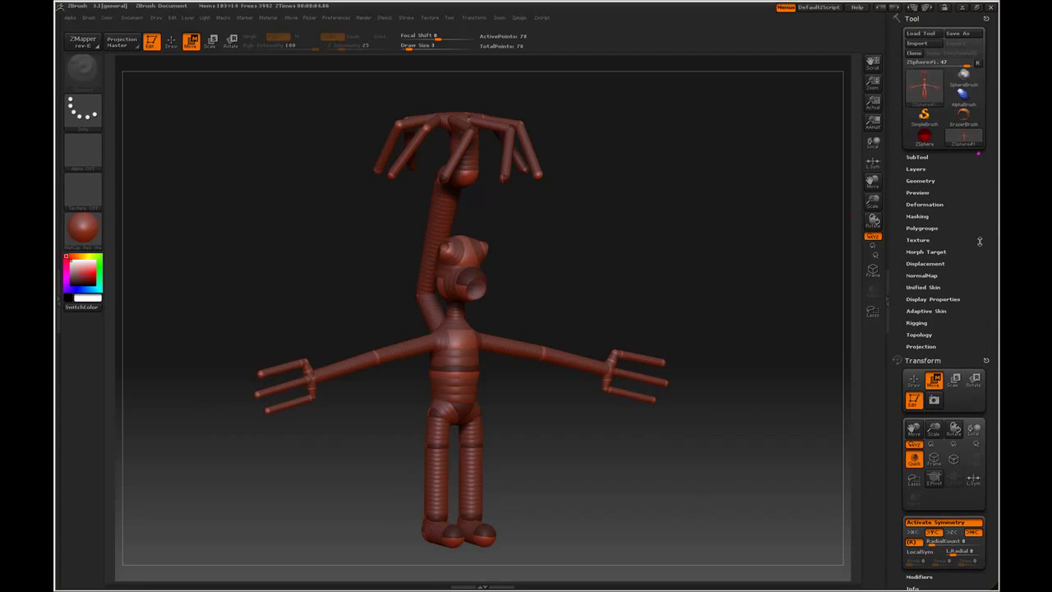
{"action": "left_click", "coordinate": [958, 33]}
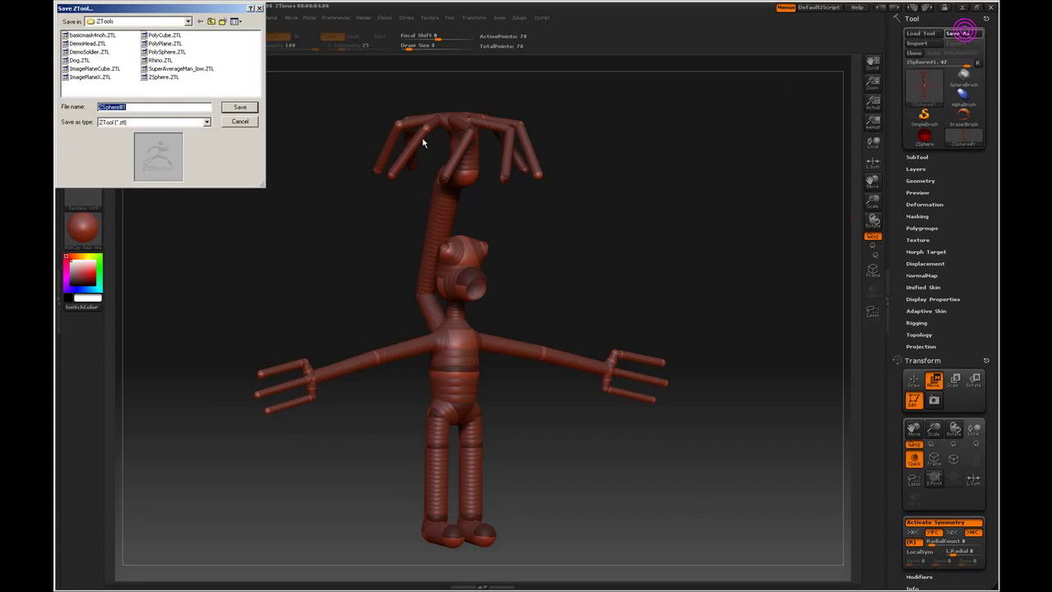
{"action": "left_click", "coordinate": [188, 20]}
{"action": "left_click", "coordinate": [155, 30]}
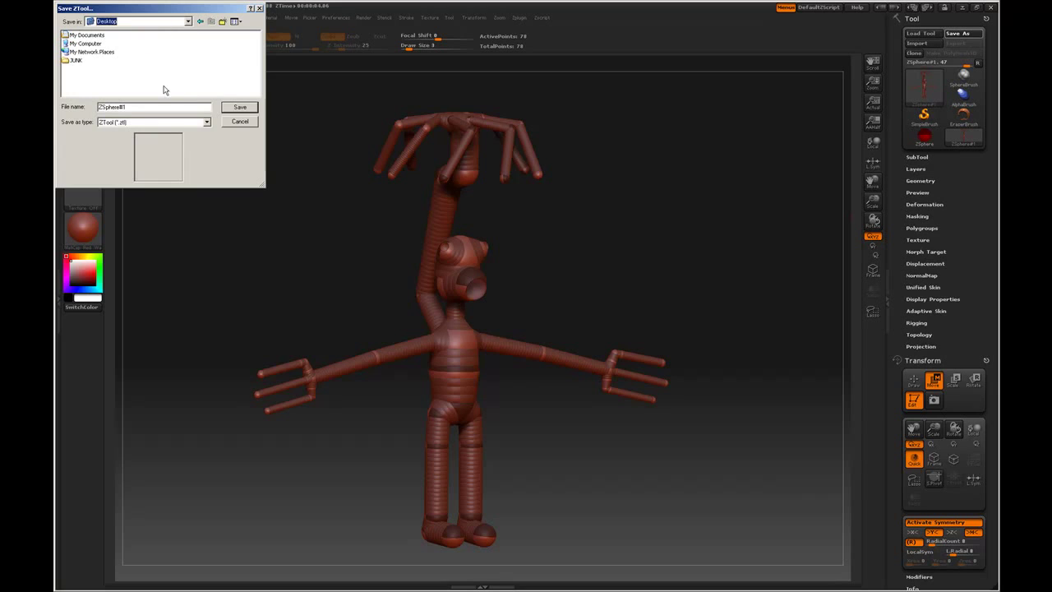
{"action": "right_click", "coordinate": [163, 90]}
{"action": "mouse_move", "coordinate": [195, 144]}
{"action": "left_click", "coordinate": [243, 147]}
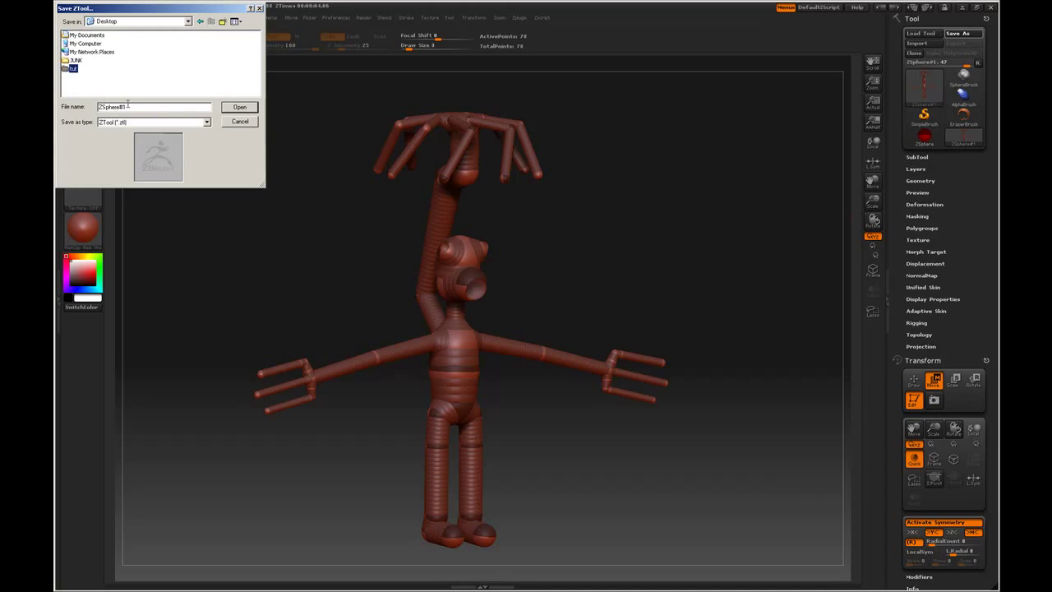
{"action": "double_click", "coordinate": [68, 69]}
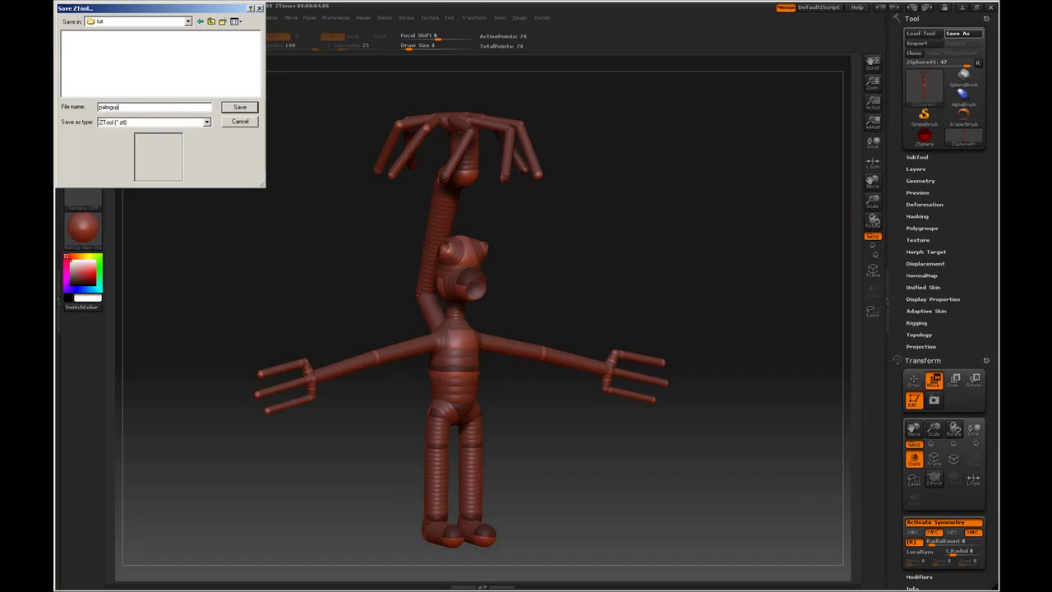
{"action": "left_click", "coordinate": [239, 107]}
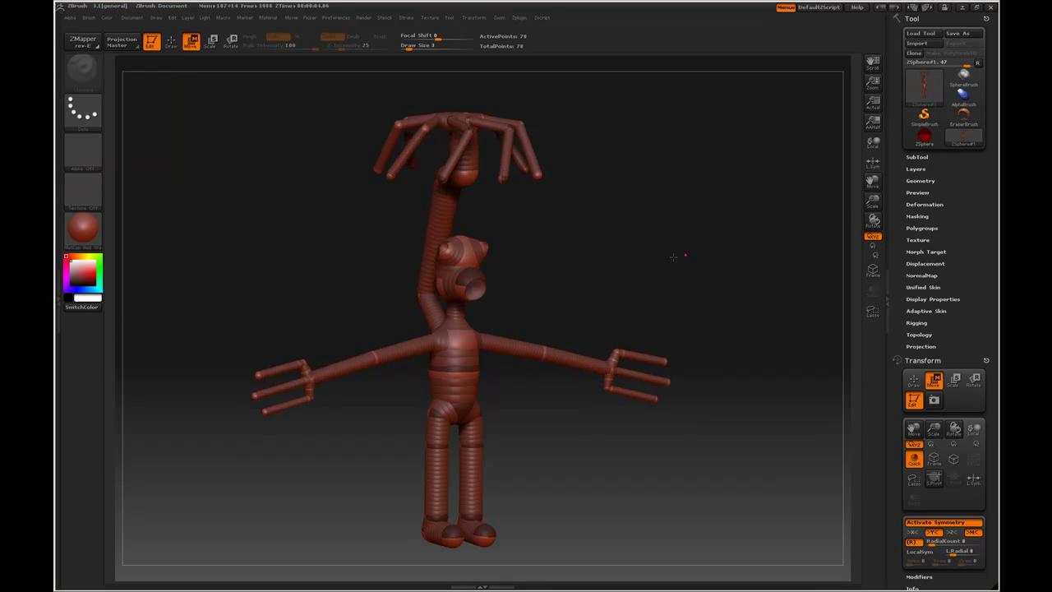
Step: Preview the whole figure's adaptive skin and convert it into a PolyMesh3D tool
{"action": "key", "text": "a"}
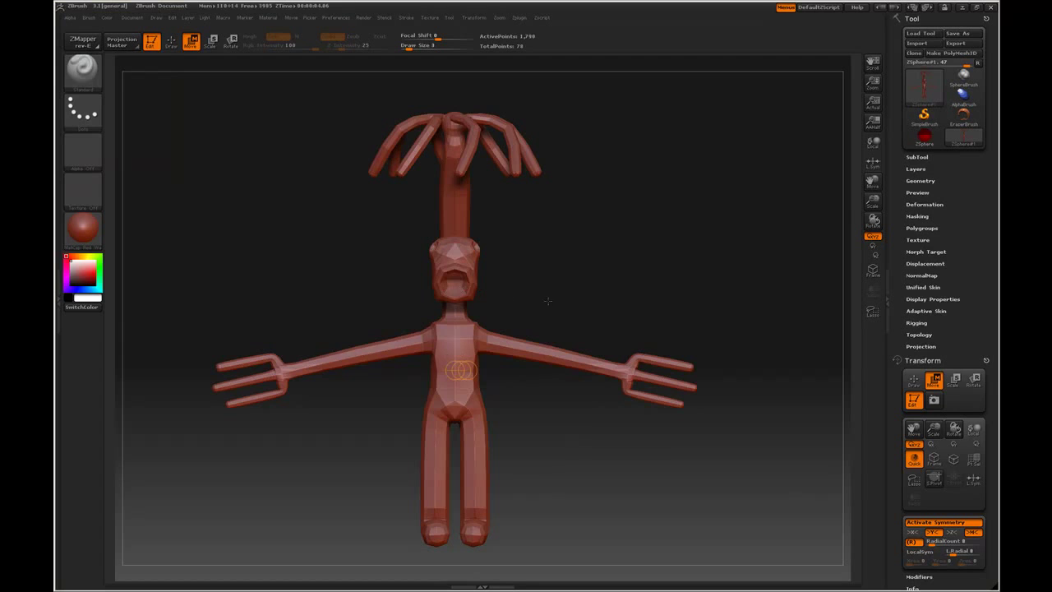
{"action": "key", "text": "a"}
{"action": "left_click_drag", "start_coordinate": [571, 279], "coordinate": [659, 281]}
{"action": "key", "text": "a"}
{"action": "left_click_drag", "start_coordinate": [592, 274], "coordinate": [711, 241]}
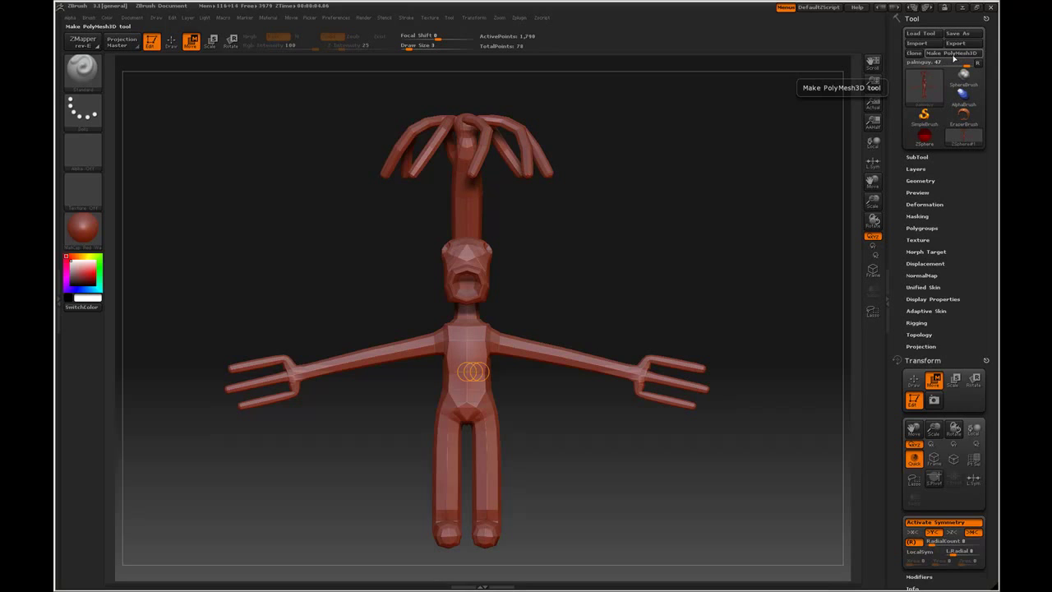
{"action": "left_click", "coordinate": [953, 56]}
{"action": "mouse_move", "coordinate": [603, 236]}
{"action": "left_mouse_down"}
{"action": "mouse_move", "coordinate": [578, 235]}
{"action": "mouse_move", "coordinate": [542, 263]}
{"action": "mouse_move", "coordinate": [618, 286]}
{"action": "mouse_move", "coordinate": [627, 293]}
{"action": "mouse_move", "coordinate": [570, 305]}
{"action": "mouse_move", "coordinate": [613, 310]}
{"action": "left_mouse_up"}
Step: Reconstruct a lower subdivision level of the polymesh and inspect the simplified figure at level 1
{"action": "left_click", "coordinate": [912, 201]}
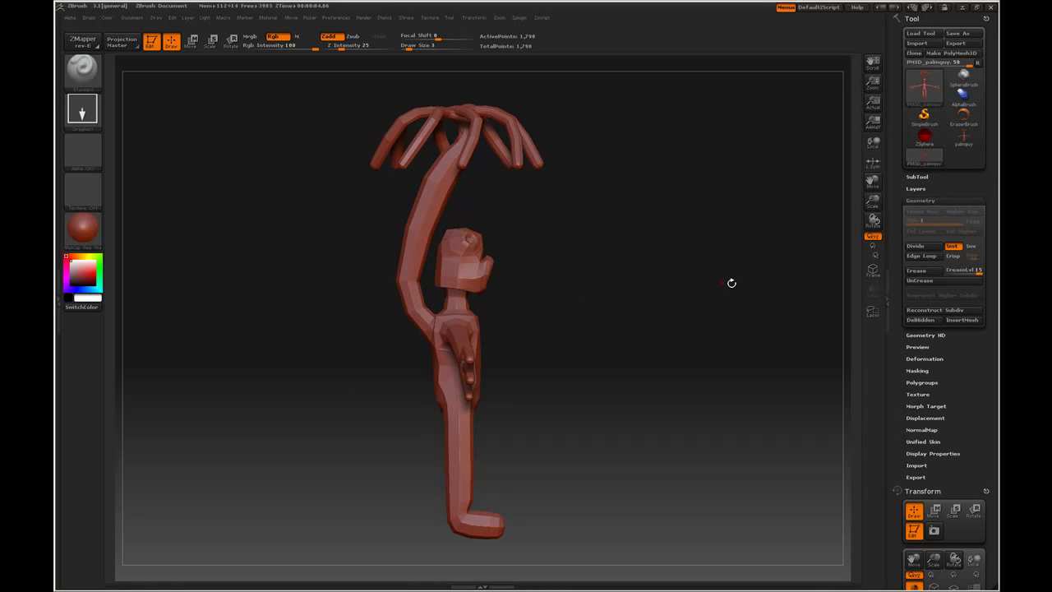
{"action": "left_click_drag", "start_coordinate": [669, 288], "coordinate": [668, 287]}
{"action": "left_click", "coordinate": [934, 310]}
{"action": "left_click_drag", "start_coordinate": [621, 359], "coordinate": [562, 443]}
{"action": "left_click_drag", "start_coordinate": [589, 461], "coordinate": [653, 475]}
{"action": "left_click_drag", "start_coordinate": [642, 475], "coordinate": [595, 475], "text": "shift"}
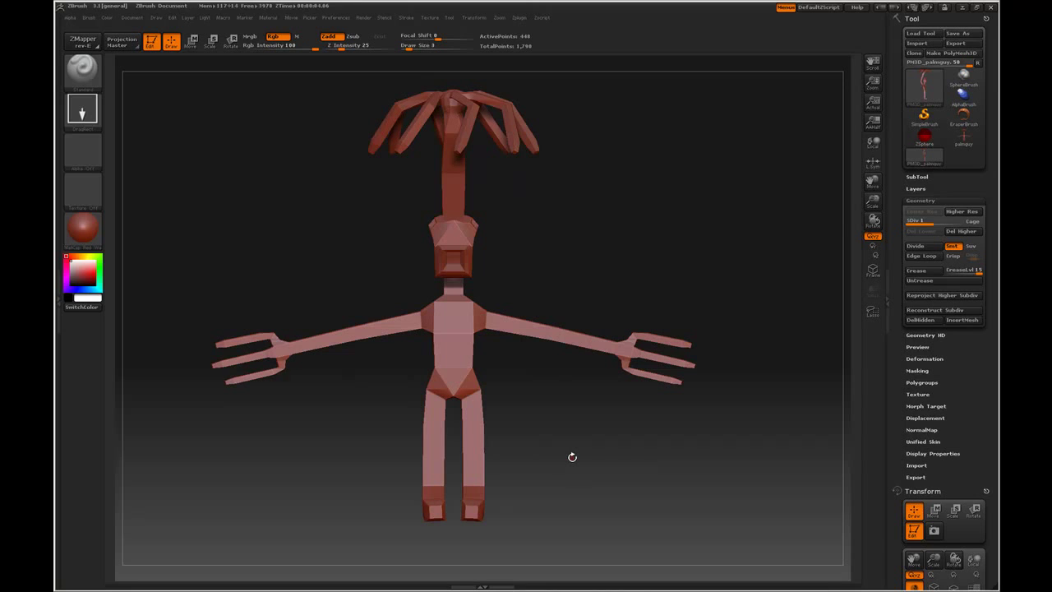
{"action": "mouse_move", "coordinate": [625, 451]}
{"action": "left_mouse_down"}
{"action": "mouse_move", "coordinate": [580, 451]}
{"action": "mouse_move", "coordinate": [613, 455]}
{"action": "left_mouse_up"}
Step: Choose the Move sculpting brush, enlarge its draw size and set its Z Intensity to 100
{"action": "key", "text": "b"}
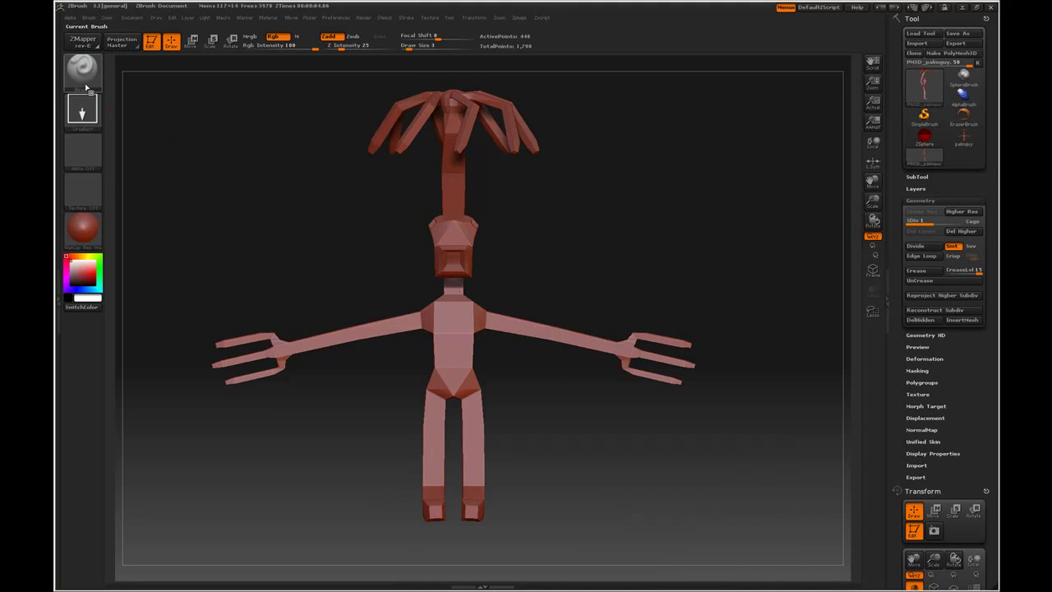
{"action": "left_click", "coordinate": [76, 68]}
{"action": "key", "text": "b"}
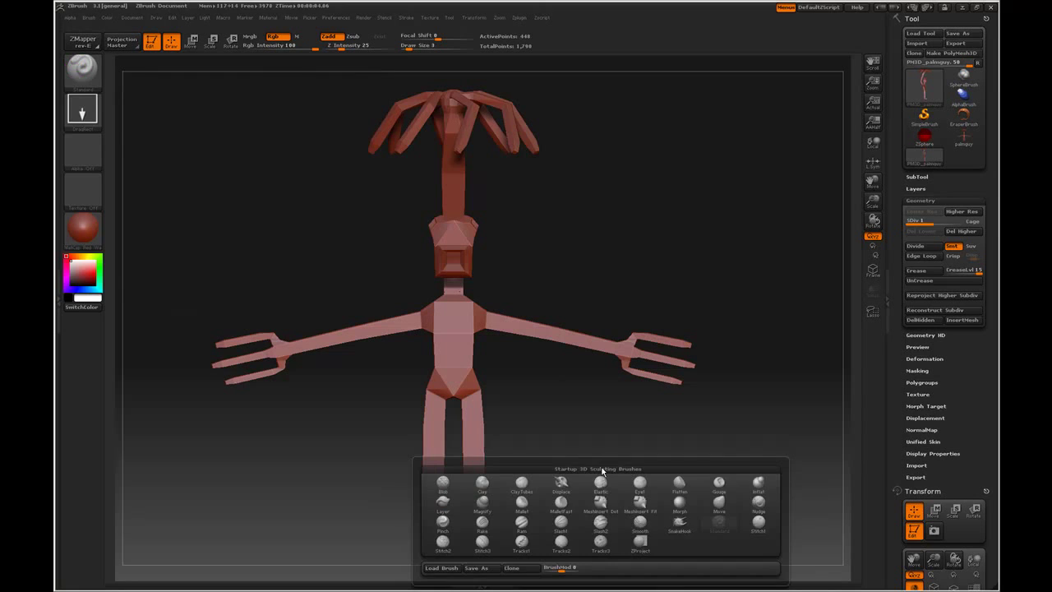
{"action": "left_click", "coordinate": [714, 503]}
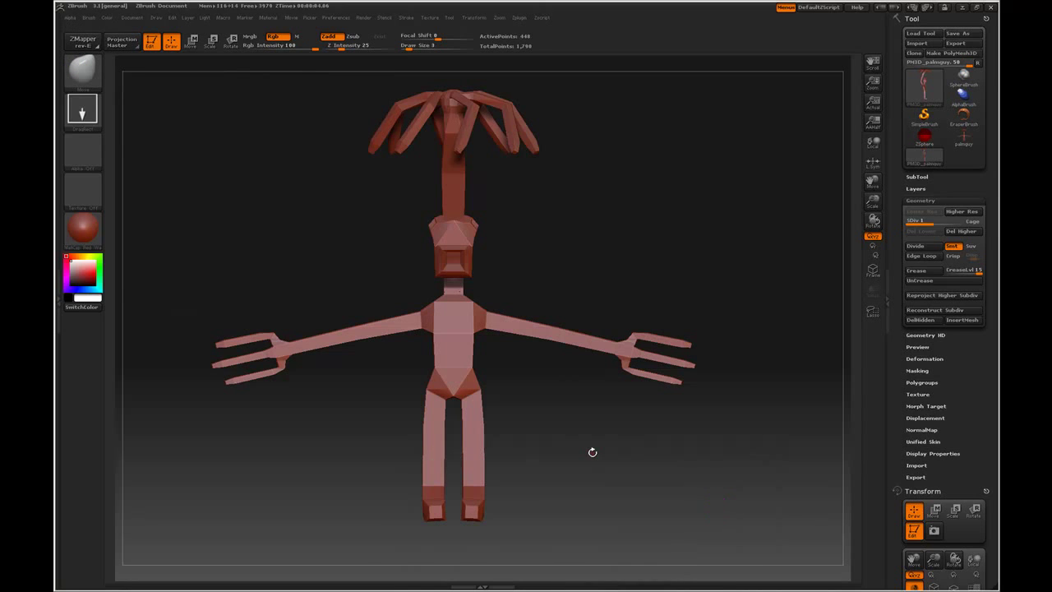
{"action": "key", "text": "s"}
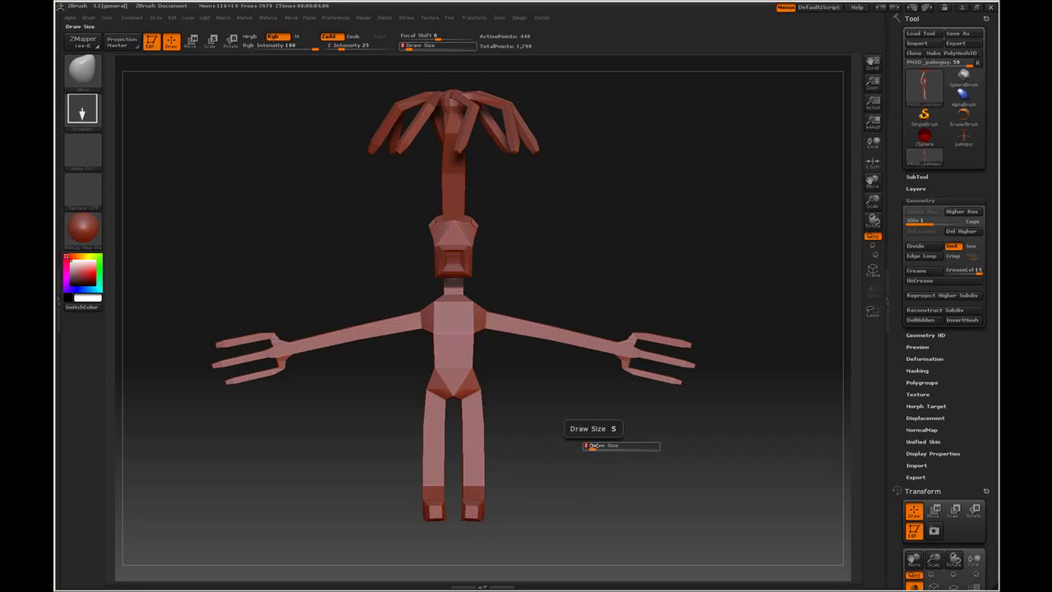
{"action": "mouse_move", "coordinate": [626, 448]}
{"action": "left_mouse_down"}
{"action": "mouse_move", "coordinate": [614, 442]}
{"action": "mouse_move", "coordinate": [650, 444]}
{"action": "mouse_move", "coordinate": [681, 462]}
{"action": "mouse_move", "coordinate": [584, 490]}
{"action": "left_mouse_up"}
{"action": "key", "text": "u"}
{"action": "key", "text": "space"}
Step: Pull the heels backward and reshape the ankles and lower legs with the Move brush
{"action": "left_click_drag", "start_coordinate": [602, 451], "coordinate": [593, 379]}
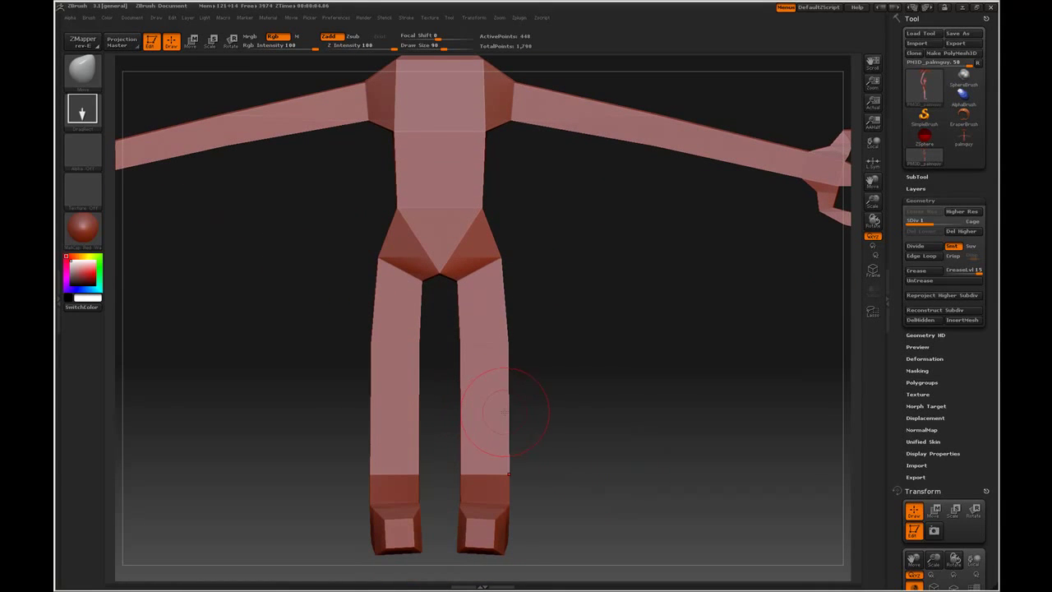
{"action": "mouse_move", "coordinate": [460, 499]}
{"action": "left_mouse_down"}
{"action": "mouse_move", "coordinate": [603, 500]}
{"action": "mouse_move", "coordinate": [460, 496]}
{"action": "mouse_move", "coordinate": [473, 509]}
{"action": "left_mouse_up"}
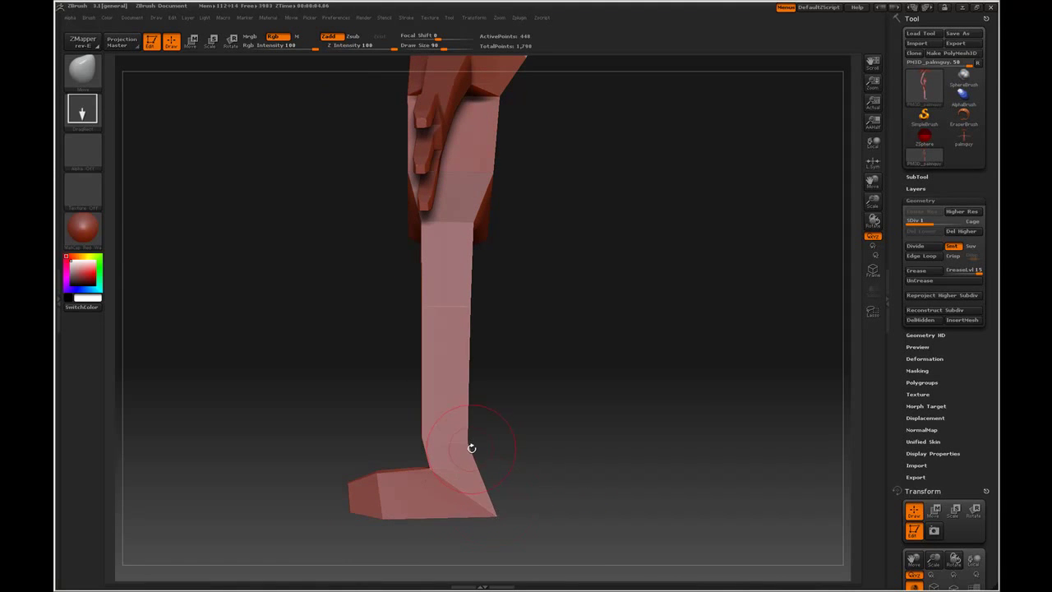
{"action": "left_click_drag", "start_coordinate": [471, 447], "coordinate": [490, 449]}
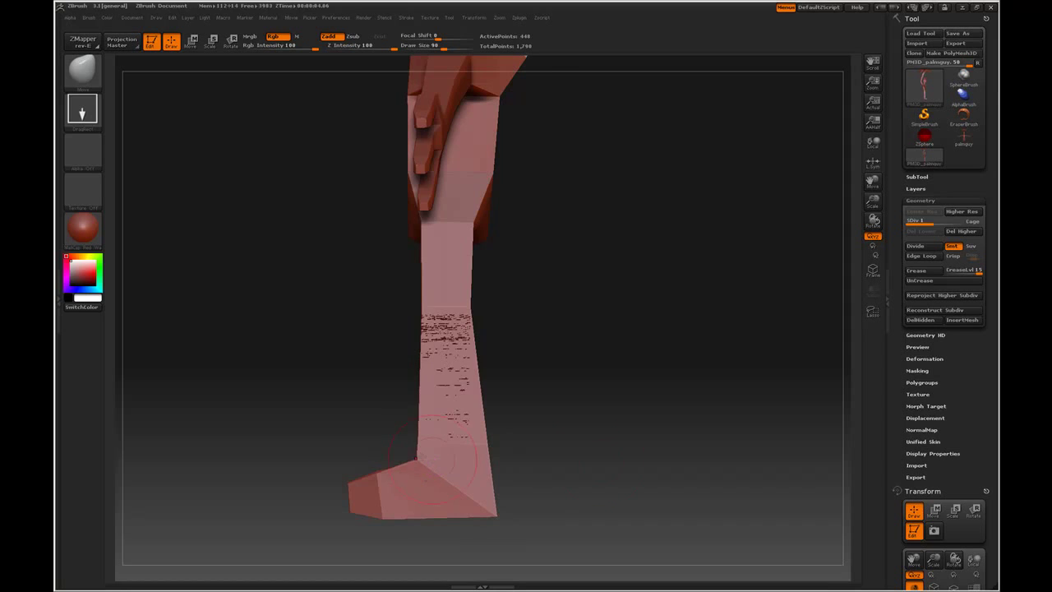
{"action": "left_click_drag", "start_coordinate": [593, 461], "coordinate": [646, 468]}
{"action": "mouse_move", "coordinate": [583, 477]}
{"action": "left_mouse_down"}
{"action": "mouse_move", "coordinate": [592, 490]}
{"action": "mouse_move", "coordinate": [584, 472]}
{"action": "mouse_move", "coordinate": [594, 473]}
{"action": "left_mouse_up"}
Step: Set the draw size to 67 and reshape the front and underside of the feet
{"action": "key", "text": "s"}
{"action": "mouse_move", "coordinate": [500, 466]}
{"action": "left_mouse_down"}
{"action": "mouse_move", "coordinate": [513, 469]}
{"action": "mouse_move", "coordinate": [466, 469]}
{"action": "mouse_move", "coordinate": [509, 442]}
{"action": "mouse_move", "coordinate": [588, 485]}
{"action": "left_mouse_up"}
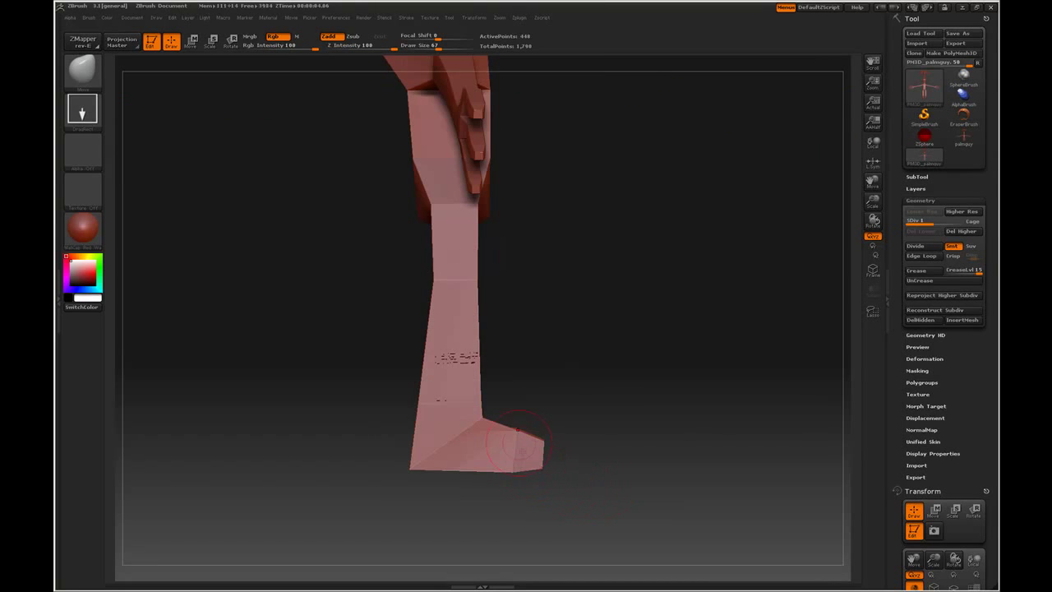
{"action": "left_click_drag", "start_coordinate": [649, 459], "coordinate": [597, 461], "text": "shift"}
{"action": "left_click_drag", "start_coordinate": [668, 448], "coordinate": [544, 326]}
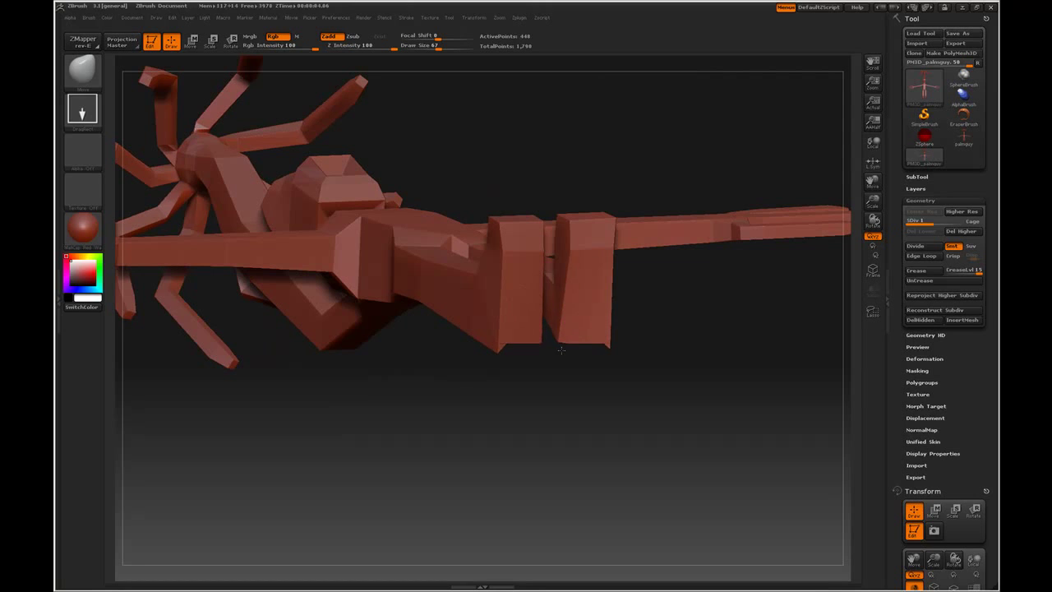
{"action": "left_click_drag", "start_coordinate": [587, 392], "coordinate": [585, 396], "text": "shift"}
{"action": "left_click_drag", "start_coordinate": [595, 351], "coordinate": [531, 373]}
Step: Go up to subdivision level 2 and adjust the front of the feet with the Move brush
{"action": "left_click_drag", "start_coordinate": [519, 465], "coordinate": [536, 401], "text": "alt"}
{"action": "left_click_drag", "start_coordinate": [559, 410], "coordinate": [546, 446]}
{"action": "key", "text": "d"}
{"action": "mouse_move", "coordinate": [455, 483]}
{"action": "left_mouse_down"}
{"action": "mouse_move", "coordinate": [464, 482]}
{"action": "mouse_move", "coordinate": [410, 487]}
{"action": "left_mouse_up"}
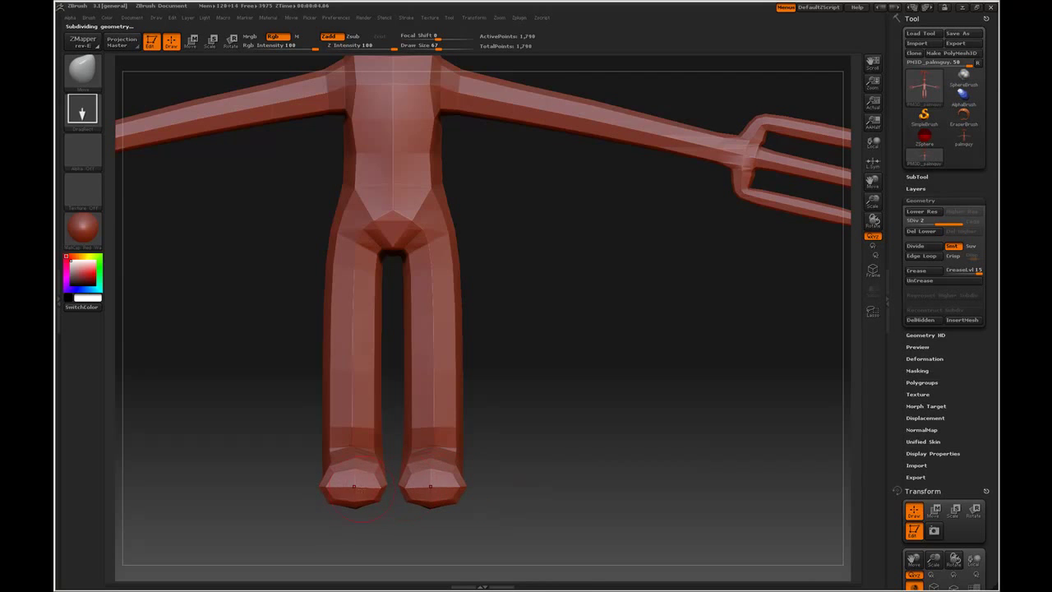
Step: Refine the outer front of the feet with the Move brush
{"action": "left_click_drag", "start_coordinate": [331, 483], "coordinate": [329, 488]}
{"action": "left_click_drag", "start_coordinate": [544, 568], "coordinate": [571, 538]}
{"action": "left_click_drag", "start_coordinate": [432, 438], "coordinate": [619, 422], "text": "shift"}
{"action": "left_click_drag", "start_coordinate": [592, 385], "coordinate": [567, 403], "text": "alt"}
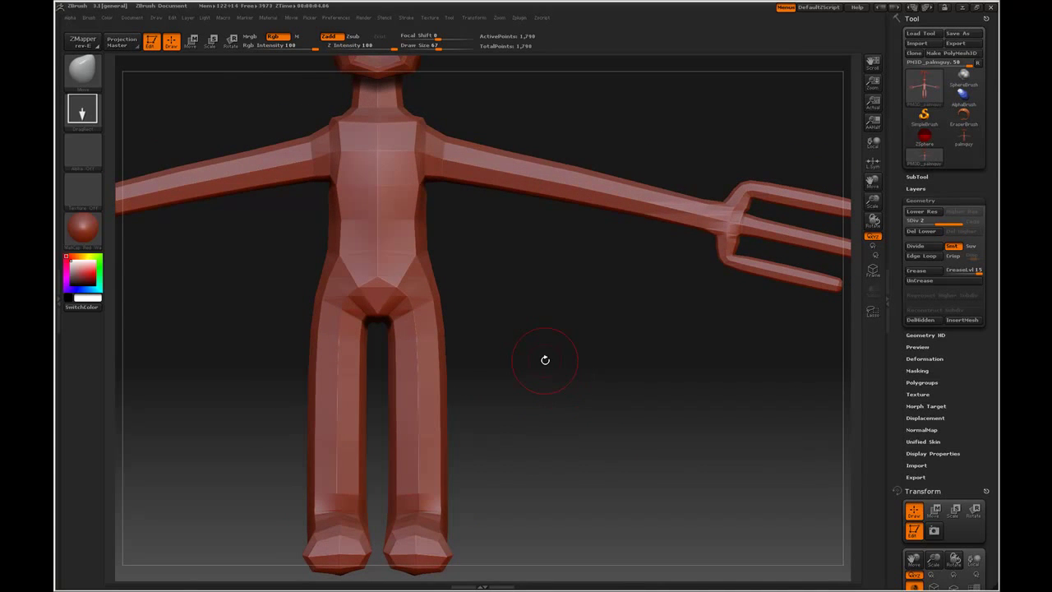
Step: Compare the mesh at subdivision levels 1 and 2 and inspect the body from the front and side
{"action": "key", "text": "shift+d"}
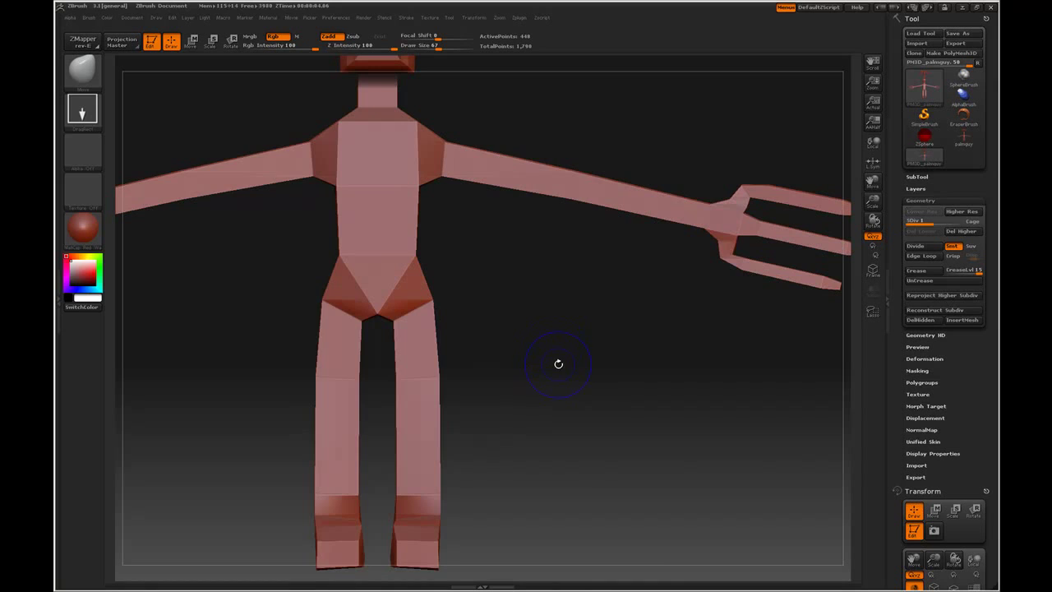
{"action": "key", "text": "d"}
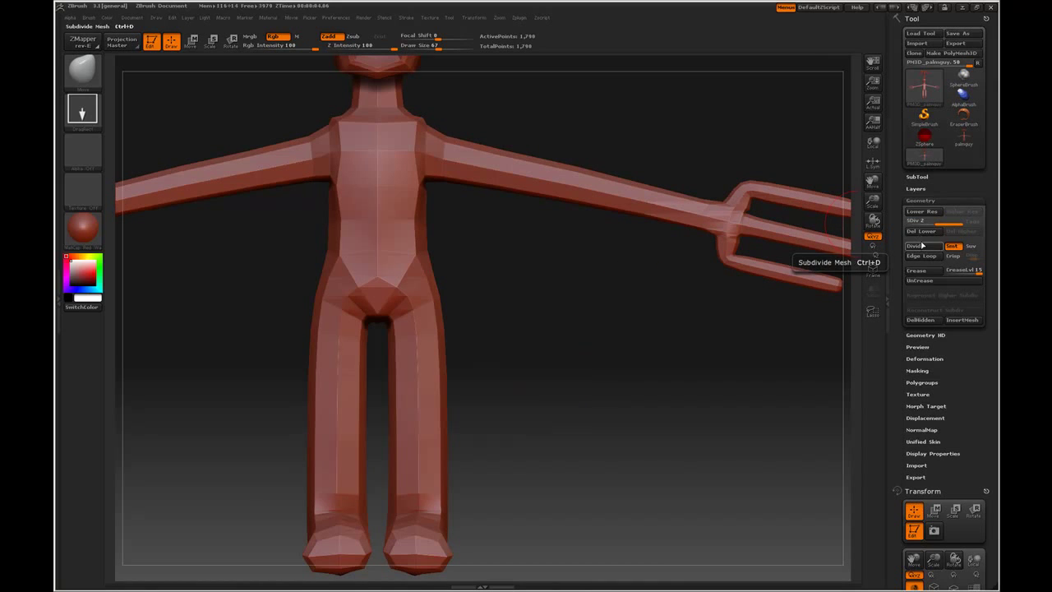
{"action": "left_click_drag", "start_coordinate": [454, 378], "coordinate": [654, 379], "text": "alt"}
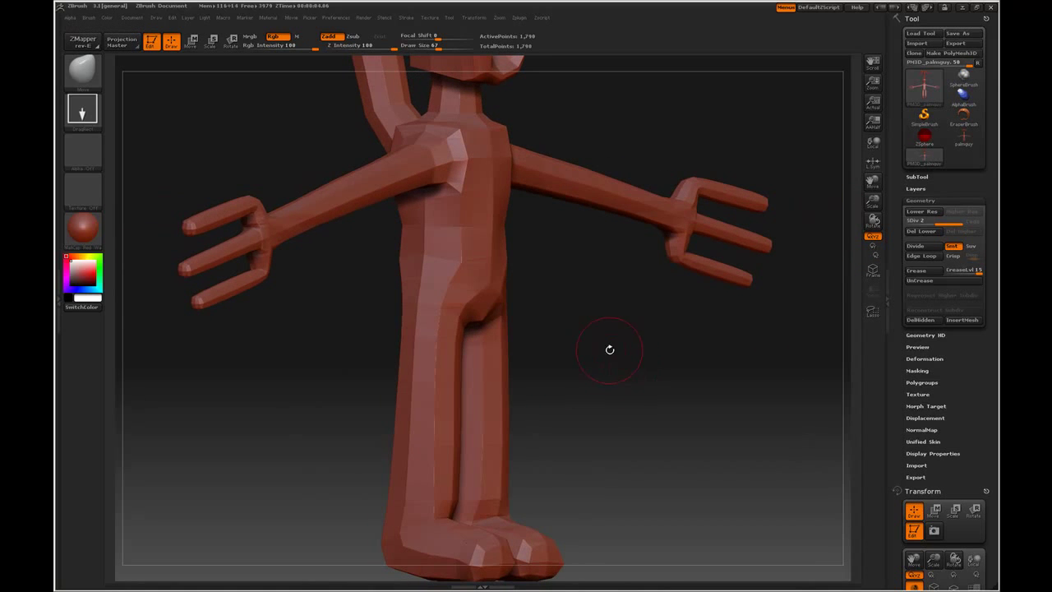
{"action": "left_click", "coordinate": [484, 323]}
{"action": "left_click_drag", "start_coordinate": [572, 333], "coordinate": [422, 314]}
{"action": "left_click_drag", "start_coordinate": [587, 357], "coordinate": [503, 357], "text": "shift"}
{"action": "left_click_drag", "start_coordinate": [649, 351], "coordinate": [580, 410], "text": "alt"}
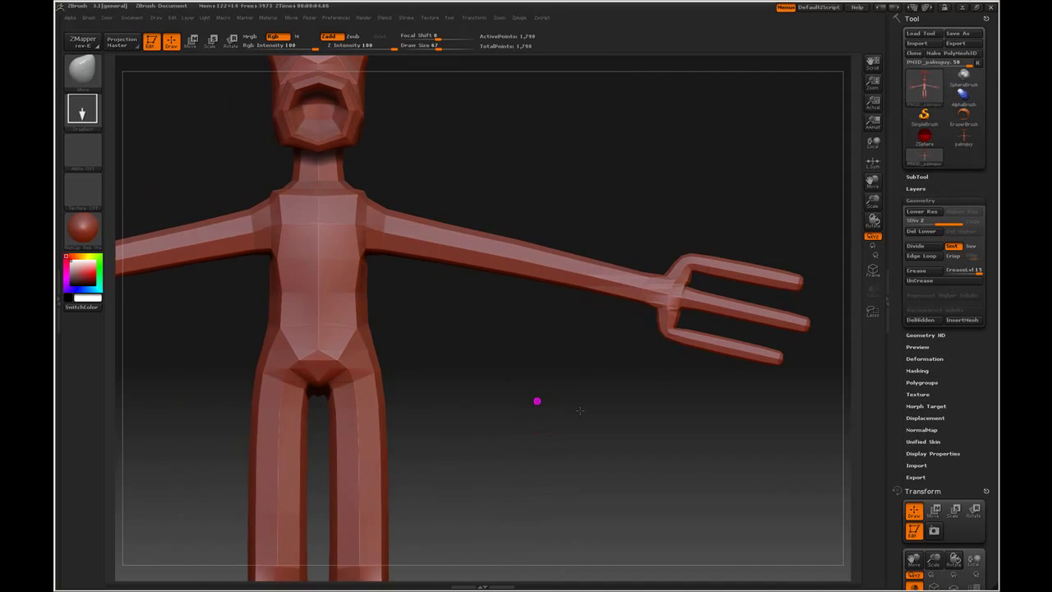
Step: Set the draw size to 177, broaden the chest and shoulders with the Move brush, and undo the last stroke
{"action": "key", "text": "s"}
{"action": "mouse_move", "coordinate": [437, 337]}
{"action": "left_mouse_down"}
{"action": "mouse_move", "coordinate": [457, 337]}
{"action": "mouse_move", "coordinate": [528, 418]}
{"action": "left_mouse_up"}
{"action": "mouse_move", "coordinate": [413, 291]}
{"action": "left_mouse_down"}
{"action": "mouse_move", "coordinate": [467, 280]}
{"action": "mouse_move", "coordinate": [508, 299]}
{"action": "left_mouse_up"}
{"action": "left_click_drag", "start_coordinate": [418, 319], "coordinate": [429, 315]}
{"action": "left_click_drag", "start_coordinate": [477, 284], "coordinate": [471, 281]}
{"action": "left_click_drag", "start_coordinate": [648, 442], "coordinate": [569, 408], "text": "alt"}
{"action": "left_click_drag", "start_coordinate": [668, 321], "coordinate": [637, 312]}
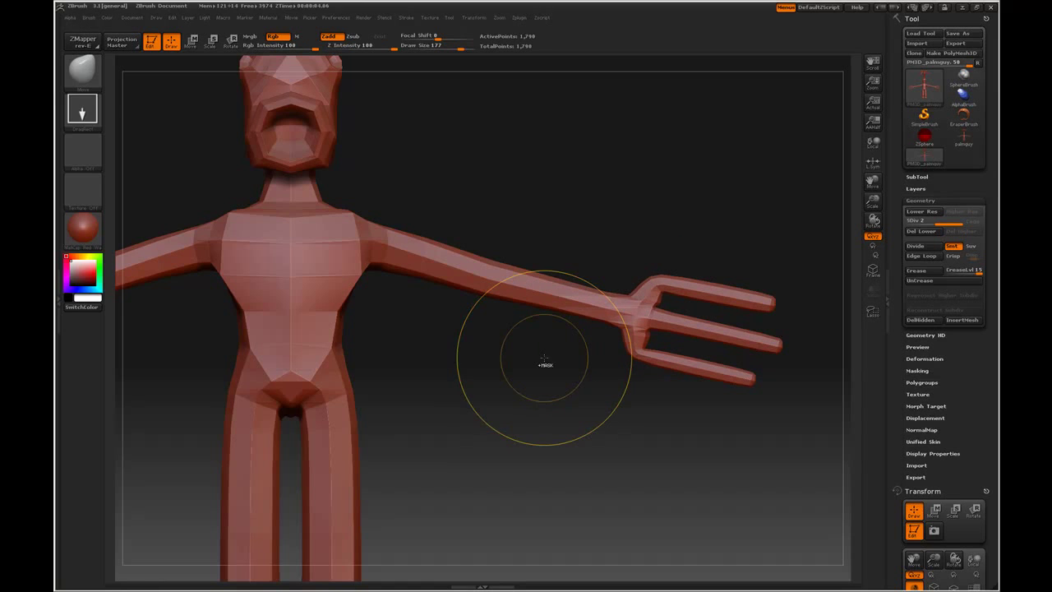
{"action": "key", "text": "ctrl+z"}
Step: At subdivision level 1 with draw size 80, pull the palm back toward the forearm and widen the wrist
{"action": "key", "text": "shift+d"}
{"action": "key", "text": "space"}
{"action": "left_click_drag", "start_coordinate": [632, 483], "coordinate": [645, 474]}
{"action": "left_click_drag", "start_coordinate": [712, 472], "coordinate": [417, 400], "text": "alt"}
{"action": "mouse_move", "coordinate": [479, 426]}
{"action": "left_mouse_down", "text": "alt"}
{"action": "mouse_move", "coordinate": [405, 421]}
{"action": "mouse_move", "coordinate": [411, 409]}
{"action": "left_mouse_up", "text": "alt"}
{"action": "key", "text": "s"}
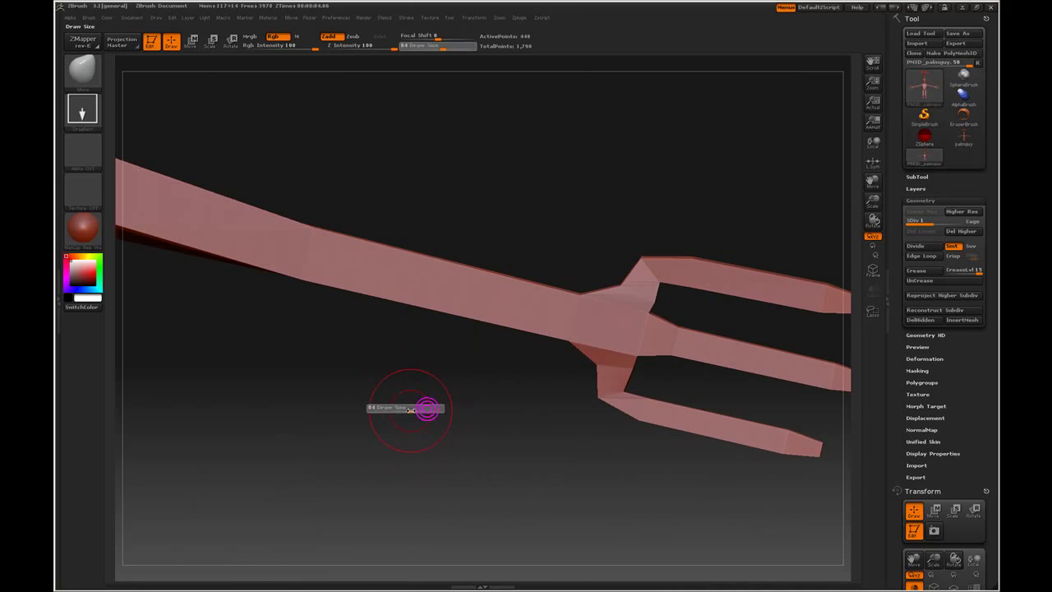
{"action": "left_click", "coordinate": [622, 287]}
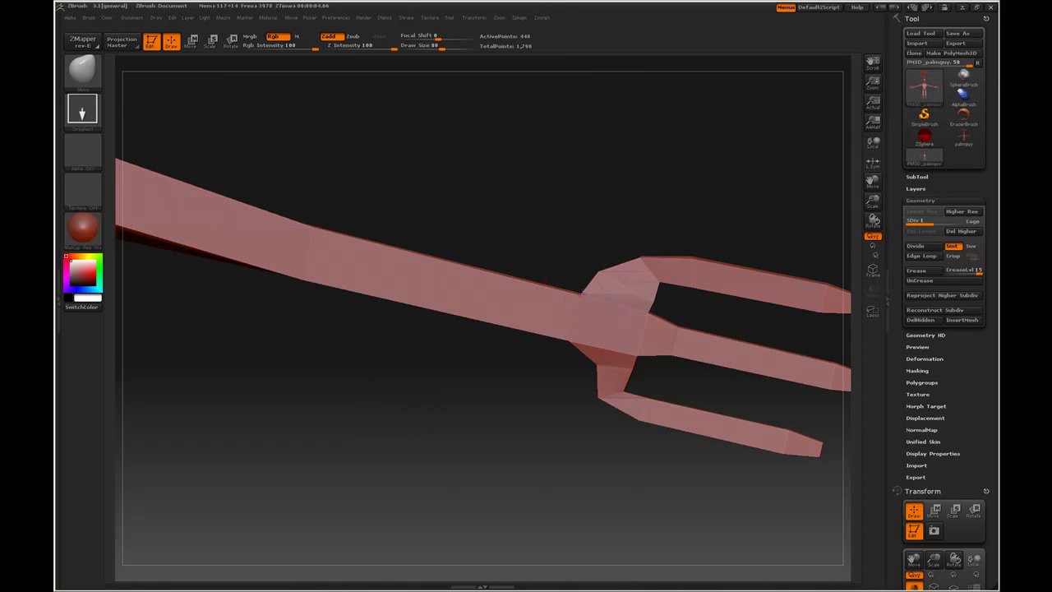
{"action": "left_click", "coordinate": [596, 363]}
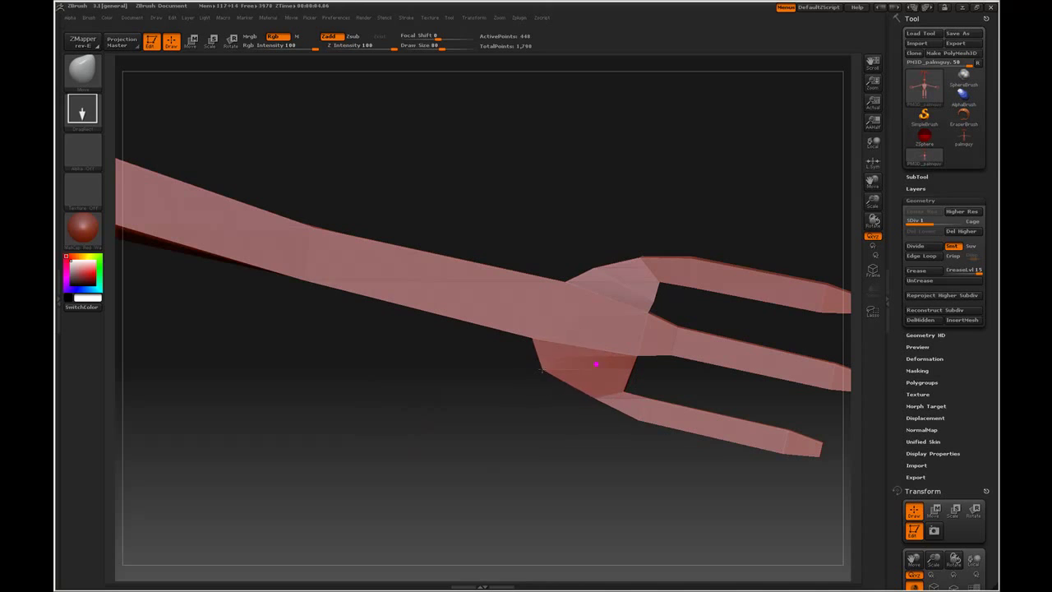
{"action": "left_click_drag", "start_coordinate": [593, 397], "coordinate": [533, 375]}
{"action": "left_click_drag", "start_coordinate": [534, 336], "coordinate": [515, 344]}
{"action": "left_click_drag", "start_coordinate": [565, 281], "coordinate": [549, 265]}
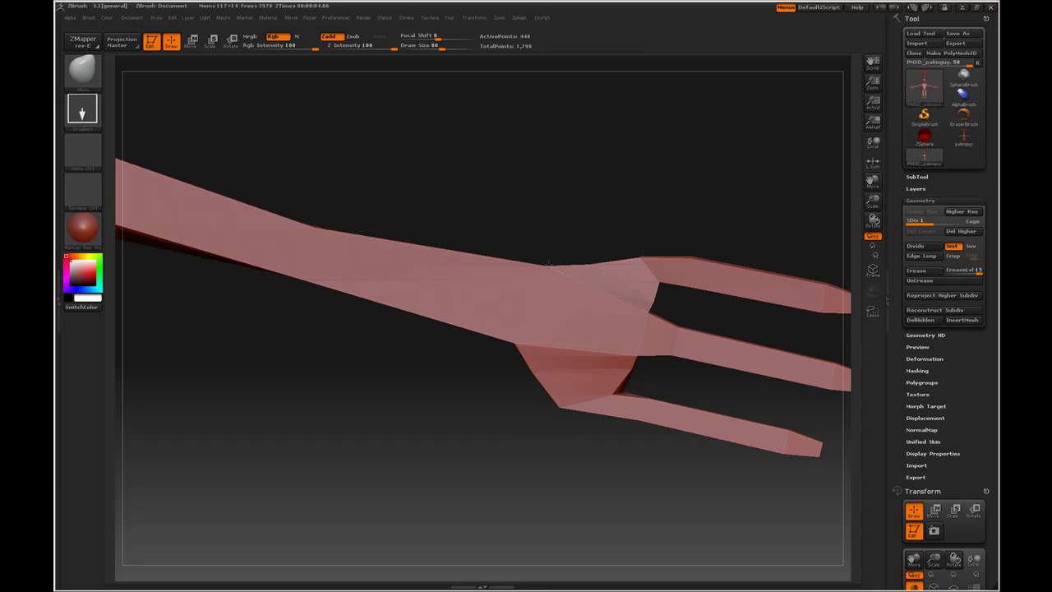
{"action": "left_click_drag", "start_coordinate": [612, 393], "coordinate": [613, 386]}
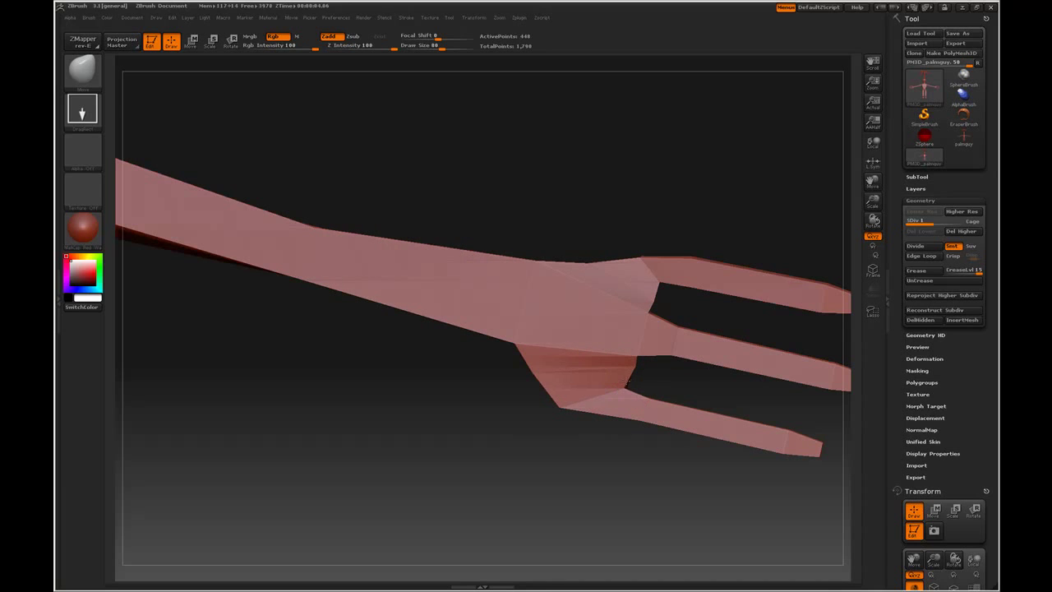
Step: Reshape the opposite side of the hand, pulling the wrist and finger-base points back to form a broader palm
{"action": "left_click_drag", "start_coordinate": [517, 425], "coordinate": [462, 394]}
{"action": "left_click_drag", "start_coordinate": [590, 366], "coordinate": [544, 374]}
{"action": "left_click_drag", "start_coordinate": [596, 402], "coordinate": [572, 410]}
{"action": "left_click_drag", "start_coordinate": [549, 368], "coordinate": [563, 336]}
{"action": "left_click_drag", "start_coordinate": [580, 291], "coordinate": [538, 277]}
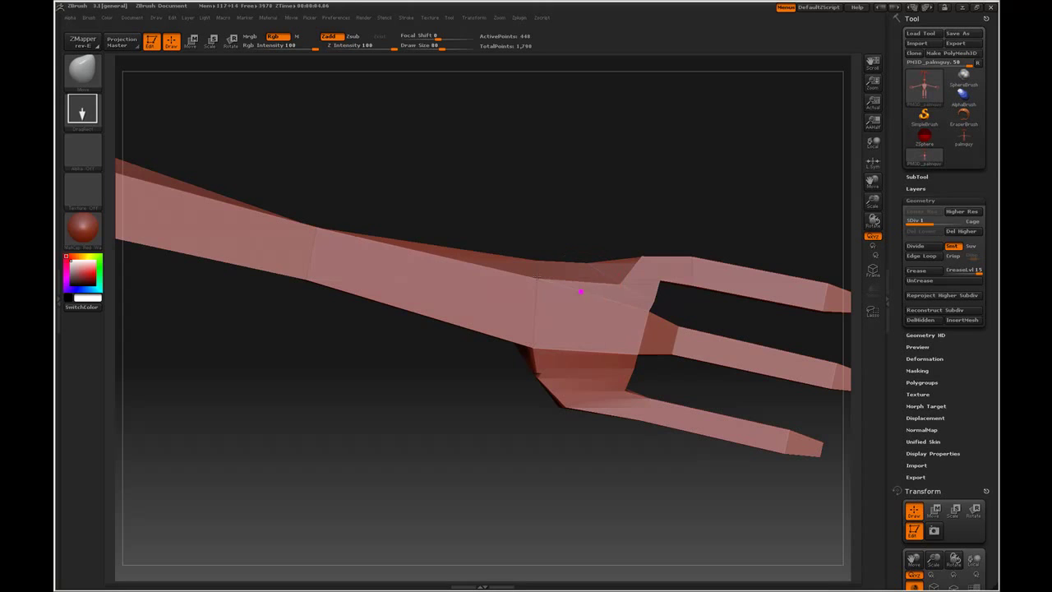
{"action": "left_click_drag", "start_coordinate": [619, 283], "coordinate": [539, 277]}
{"action": "left_click_drag", "start_coordinate": [639, 258], "coordinate": [562, 255]}
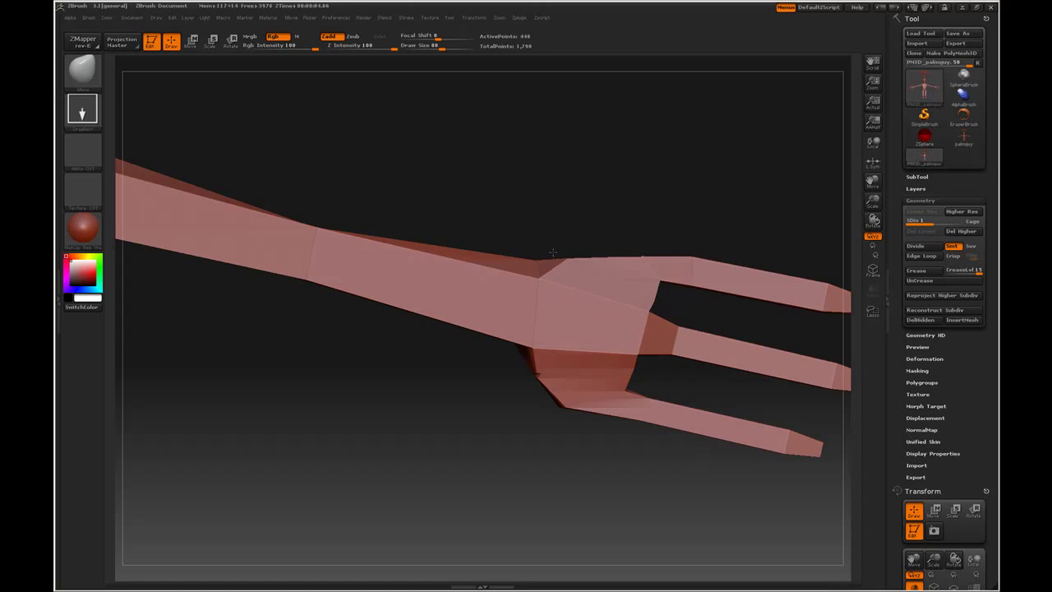
Step: Pull the lower front corner of the protruding mouth downward in side view with the Move brush
{"action": "left_click_drag", "start_coordinate": [492, 390], "coordinate": [418, 397]}
{"action": "left_click_drag", "start_coordinate": [411, 275], "coordinate": [547, 361]}
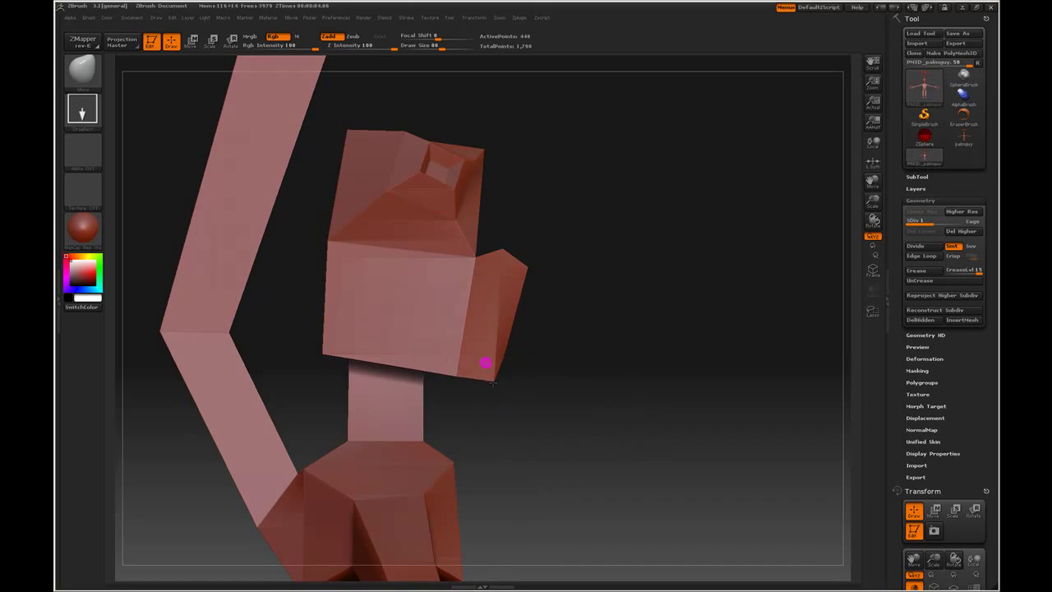
{"action": "left_click_drag", "start_coordinate": [586, 393], "coordinate": [422, 354]}
{"action": "left_click_drag", "start_coordinate": [493, 396], "coordinate": [448, 402]}
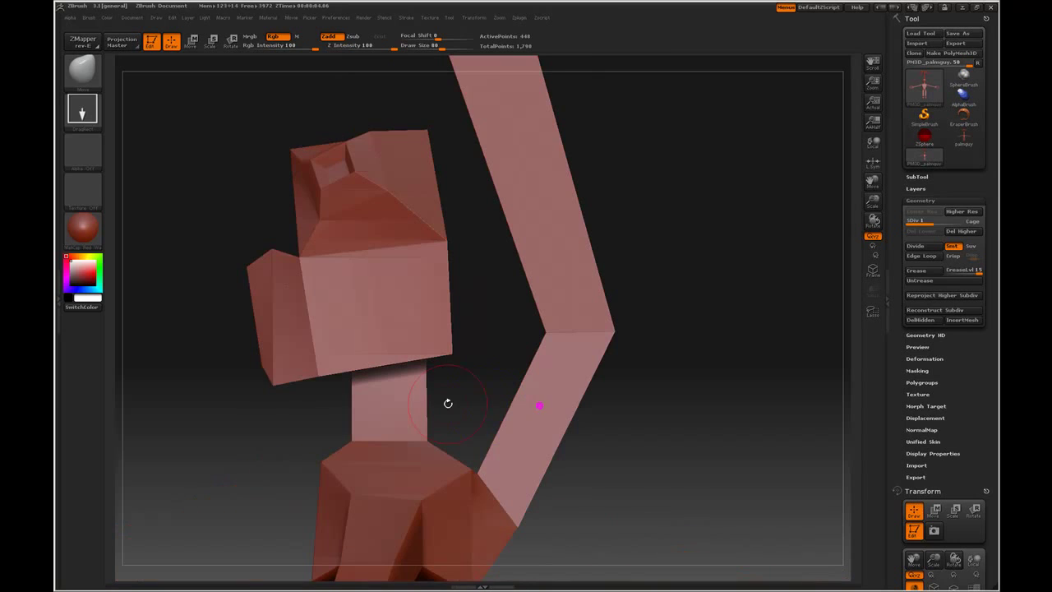
{"action": "left_click_drag", "start_coordinate": [269, 380], "coordinate": [273, 383]}
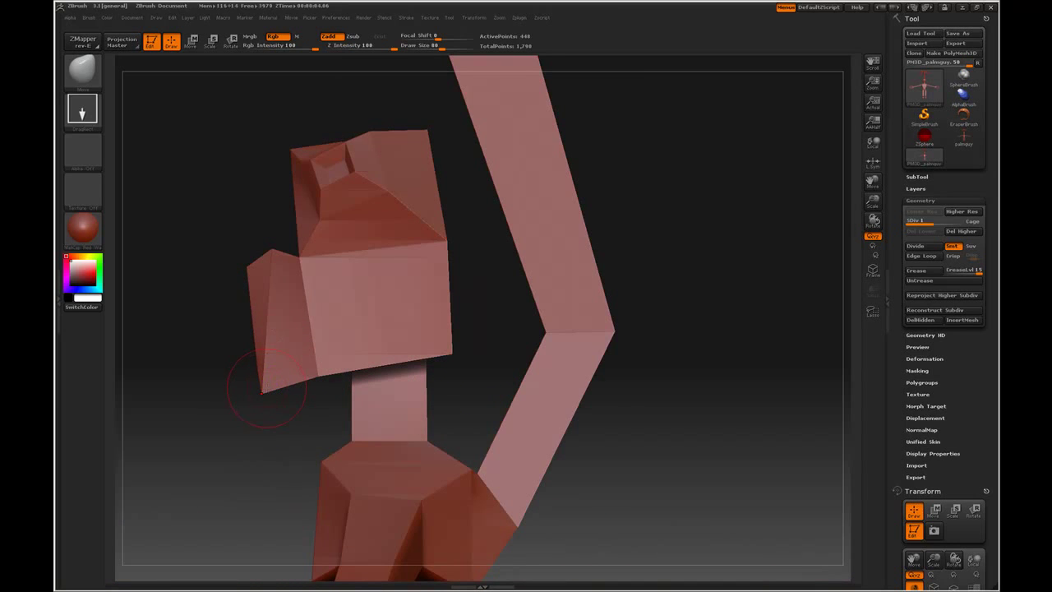
Step: Go up to subdivision level 2, set the draw size to 165 and widen the top of the head
{"action": "key", "text": "ctrl+d"}
{"action": "left_click_drag", "start_coordinate": [686, 473], "coordinate": [573, 298], "text": "shift"}
{"action": "key", "text": "space"}
{"action": "key", "text": "space"}
{"action": "key", "text": "b"}
{"action": "left_click", "coordinate": [621, 323]}
{"action": "key", "text": "s"}
{"action": "left_click_drag", "start_coordinate": [529, 292], "coordinate": [547, 293]}
{"action": "left_click_drag", "start_coordinate": [457, 219], "coordinate": [507, 206]}
{"action": "key", "text": "ctrl+z"}
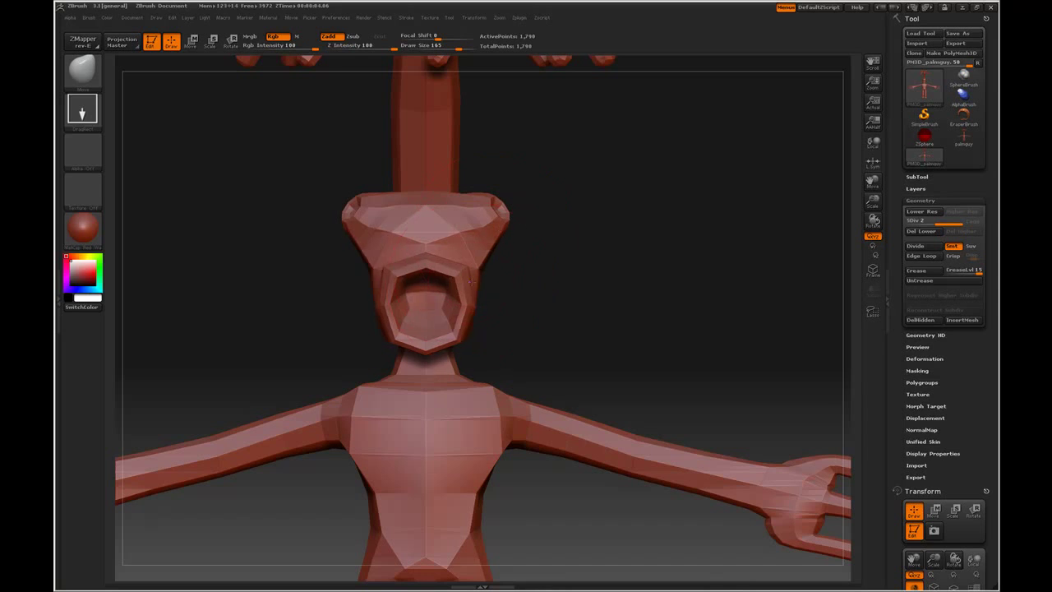
Step: Widen the mouth and jaw with the Move brush and undo the last stroke
{"action": "left_click_drag", "start_coordinate": [470, 282], "coordinate": [481, 285]}
{"action": "left_click_drag", "start_coordinate": [535, 317], "coordinate": [429, 324]}
{"action": "left_click", "coordinate": [423, 319]}
{"action": "left_click_drag", "start_coordinate": [539, 400], "coordinate": [625, 275], "text": "alt"}
{"action": "right_click", "coordinate": [639, 463]}
{"action": "left_click_drag", "start_coordinate": [617, 484], "coordinate": [599, 461]}
{"action": "key", "text": "ctrl+z"}
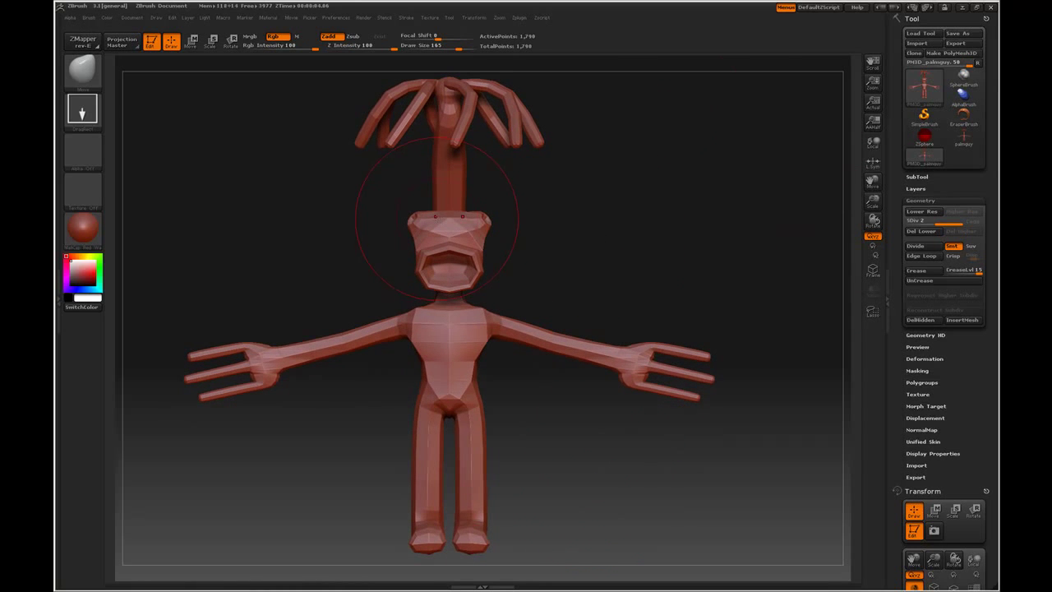
Step: Save the sculpted mesh as a ZTool file named PM3D_palmguy_polys
{"action": "left_click", "coordinate": [957, 33]}
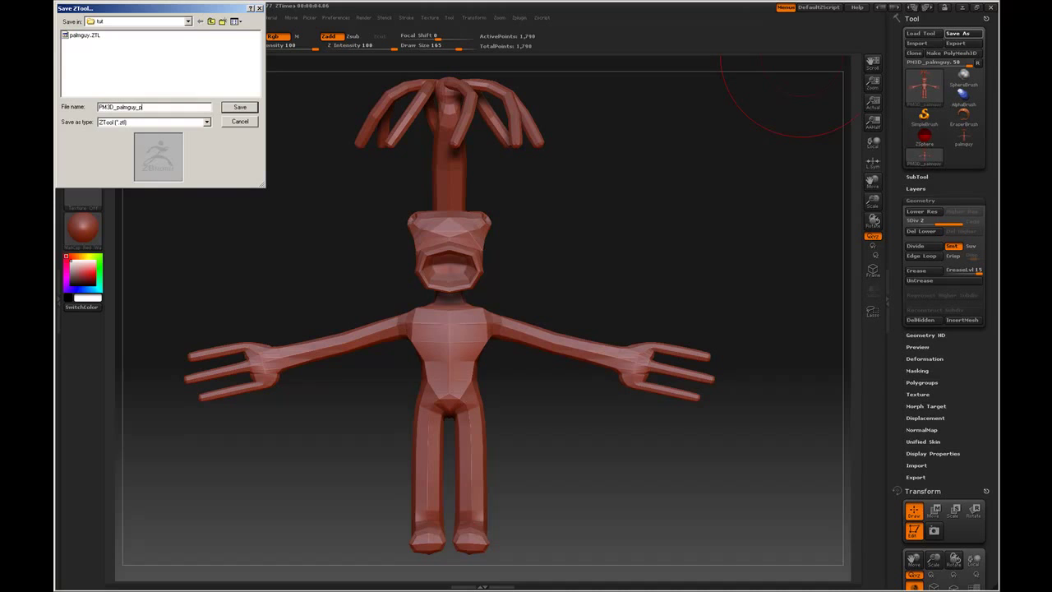
{"action": "left_click", "coordinate": [237, 107]}
{"action": "key", "text": "f"}
{"action": "key", "text": "space"}
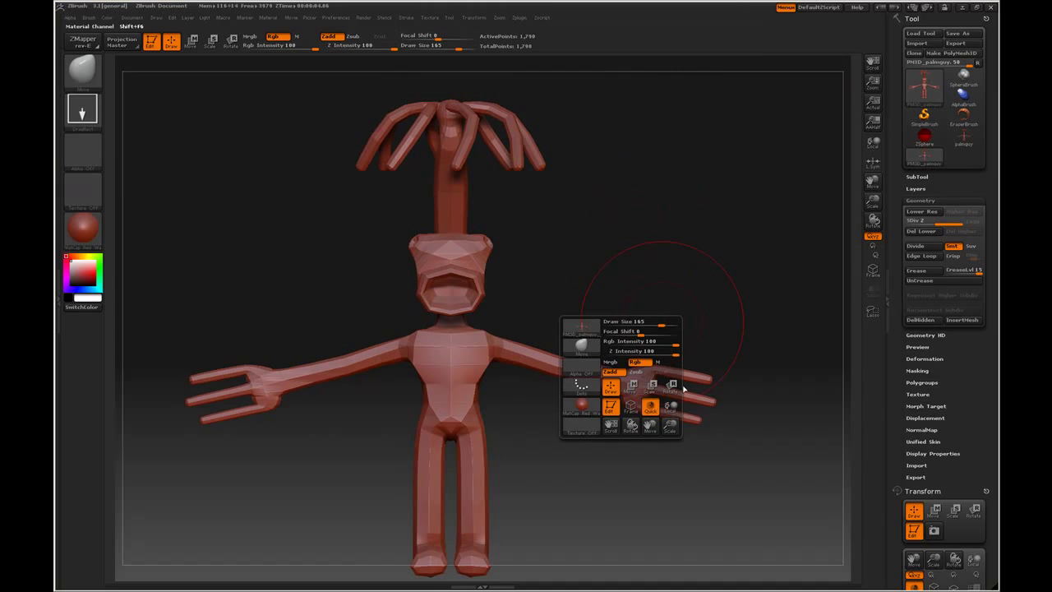
{"action": "left_click_drag", "start_coordinate": [611, 299], "coordinate": [609, 285]}
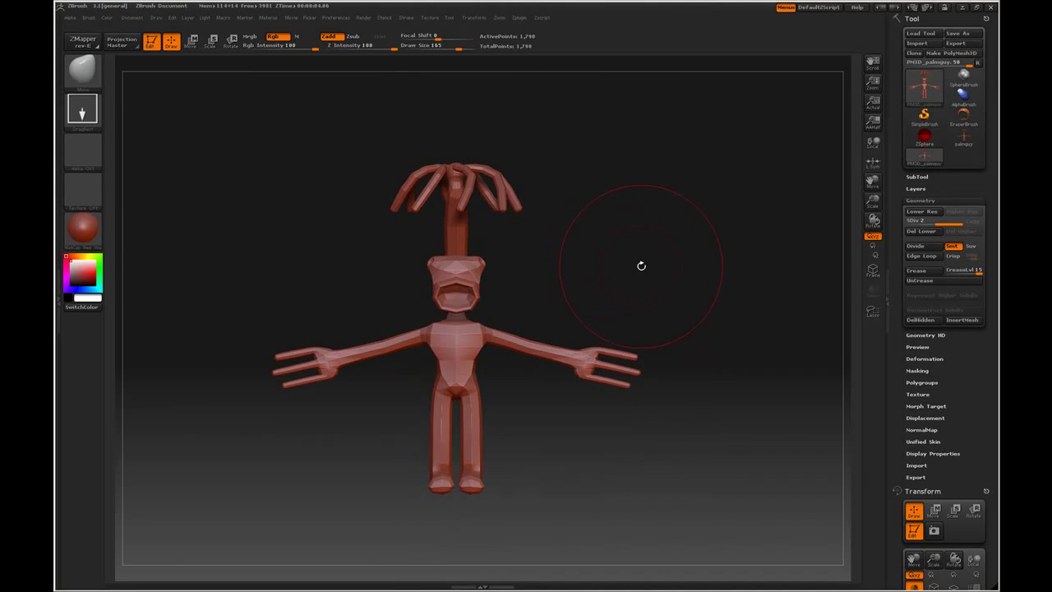
{"action": "mouse_move", "coordinate": [579, 253]}
{"action": "left_mouse_down"}
{"action": "mouse_move", "coordinate": [582, 240]}
{"action": "mouse_move", "coordinate": [628, 249]}
{"action": "left_mouse_up"}
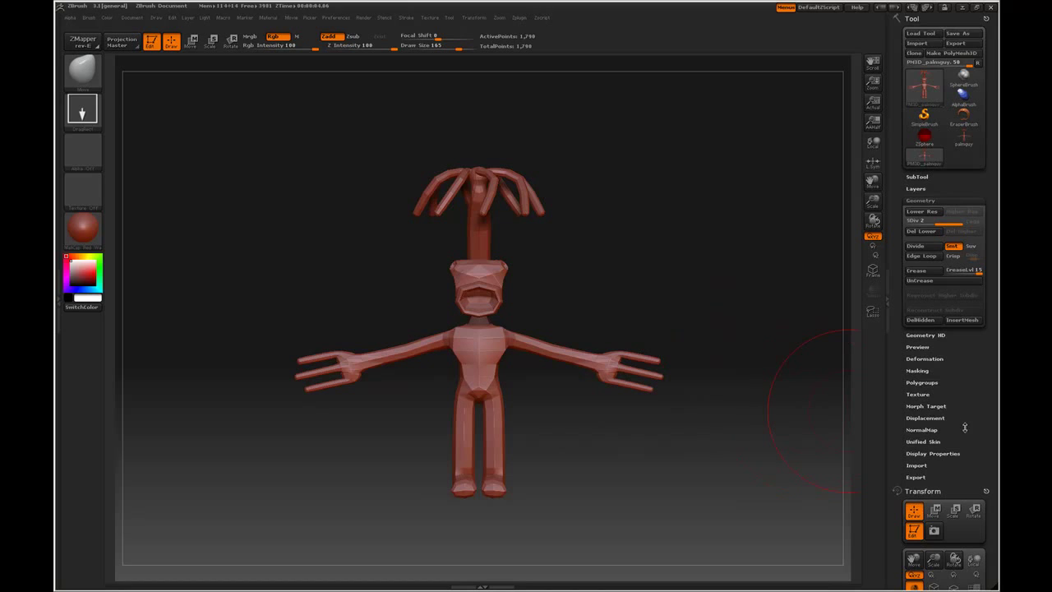
Step: Export the mesh as a Wavefront OBJ named palmguytouv with sub-group export turned off
{"action": "scroll", "coordinate": [964, 427], "scroll_direction": "down", "scroll_amount": 3}
{"action": "left_click", "coordinate": [916, 395]}
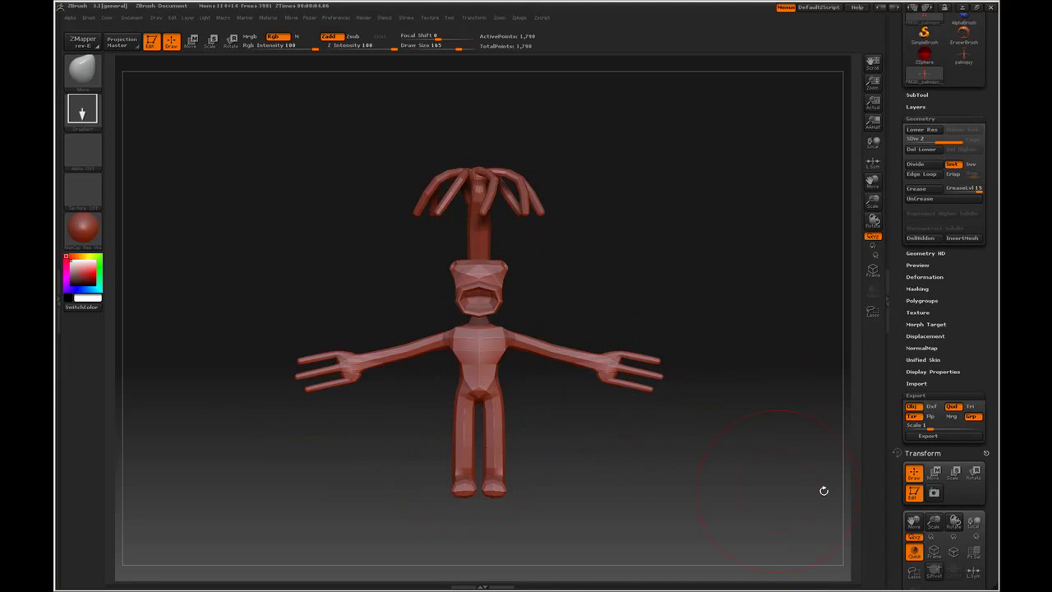
{"action": "left_click", "coordinate": [973, 416]}
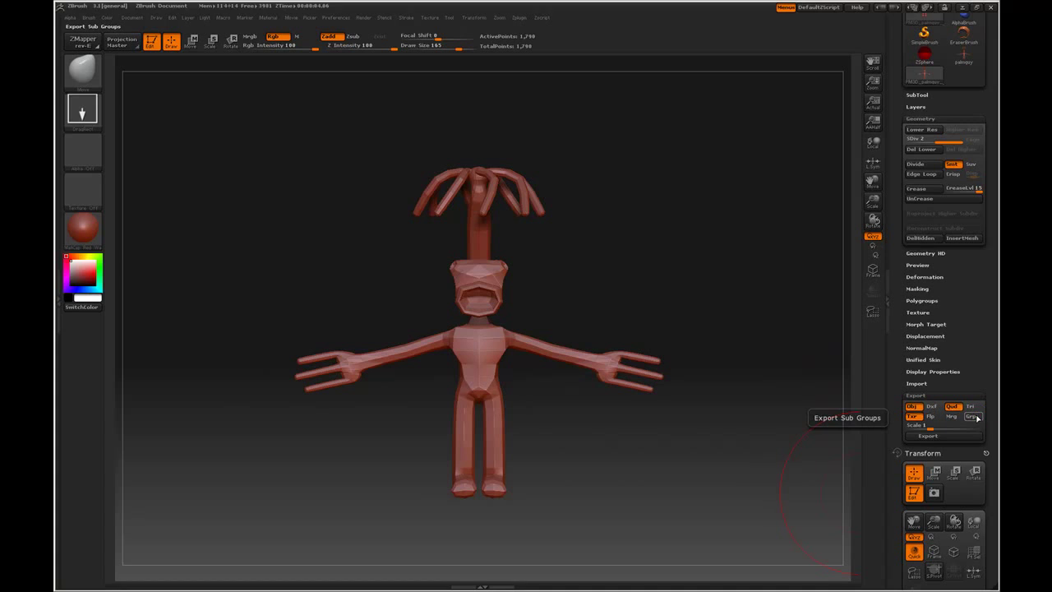
{"action": "left_click", "coordinate": [928, 436]}
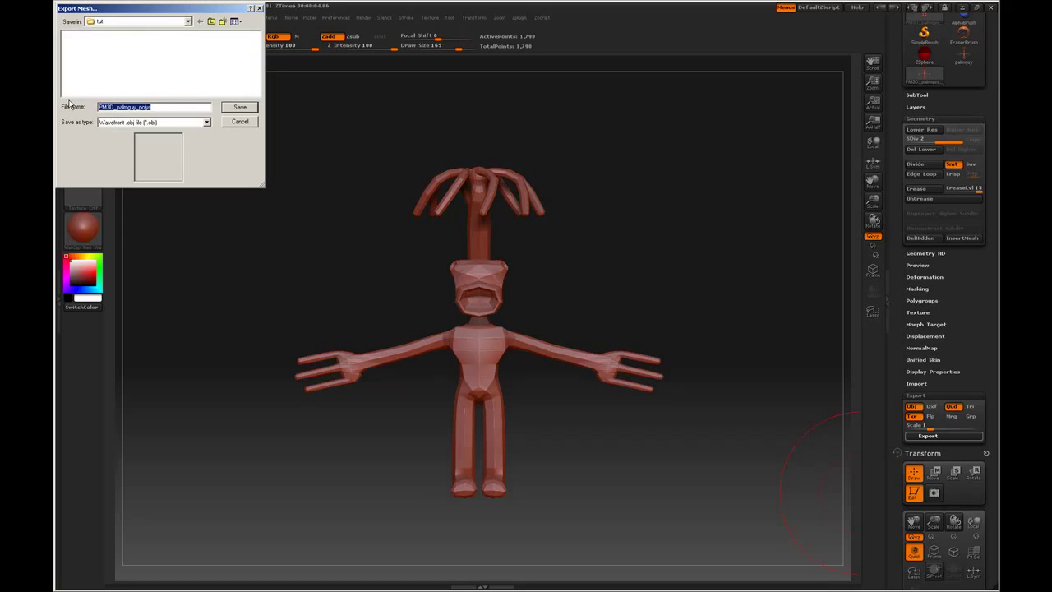
{"action": "type", "text": "palmguytouv"}
{"action": "left_click", "coordinate": [240, 107]}
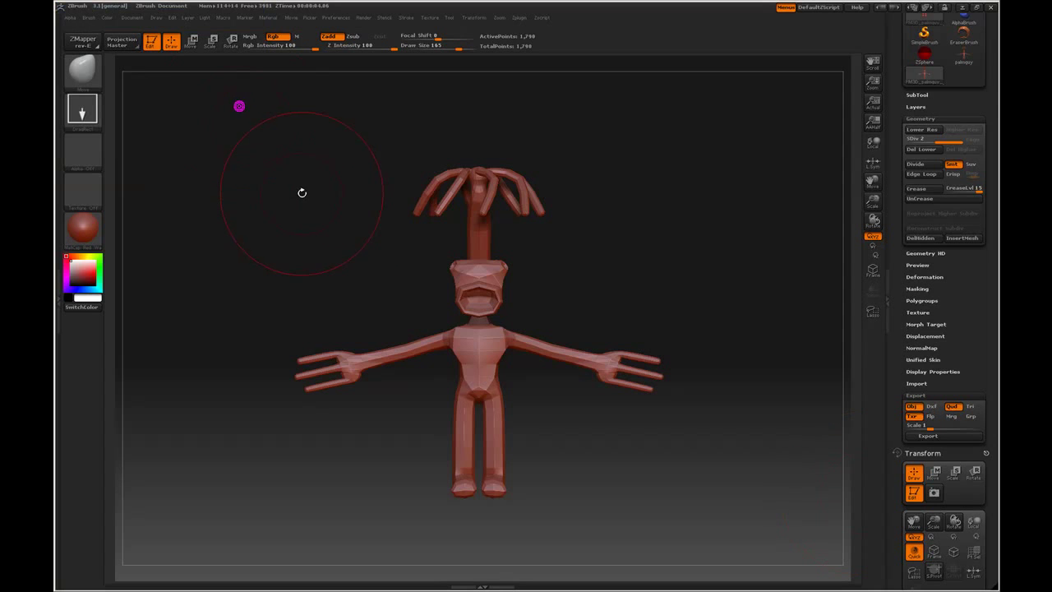
{"action": "mouse_move", "coordinate": [672, 293]}
{"action": "left_mouse_down"}
{"action": "mouse_move", "coordinate": [596, 293]}
{"action": "mouse_move", "coordinate": [623, 291]}
{"action": "left_mouse_up"}
{"action": "left_click_drag", "start_coordinate": [619, 449], "coordinate": [609, 448]}
{"action": "left_click_drag", "start_coordinate": [704, 285], "coordinate": [723, 316]}
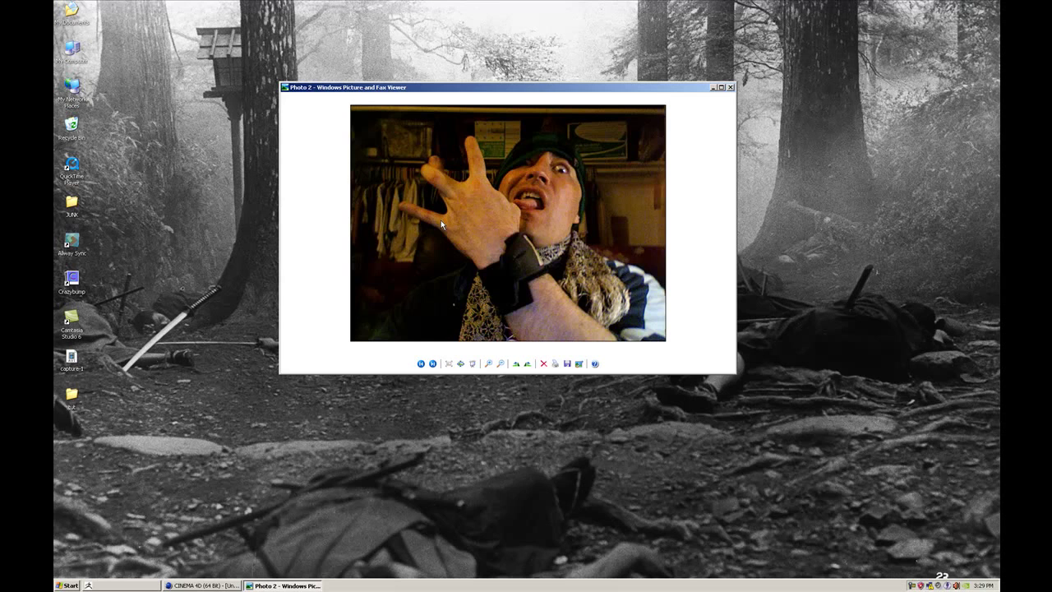
Step: Close the reference photo and switch to CINEMA 4D
{"action": "left_click", "coordinate": [730, 87]}
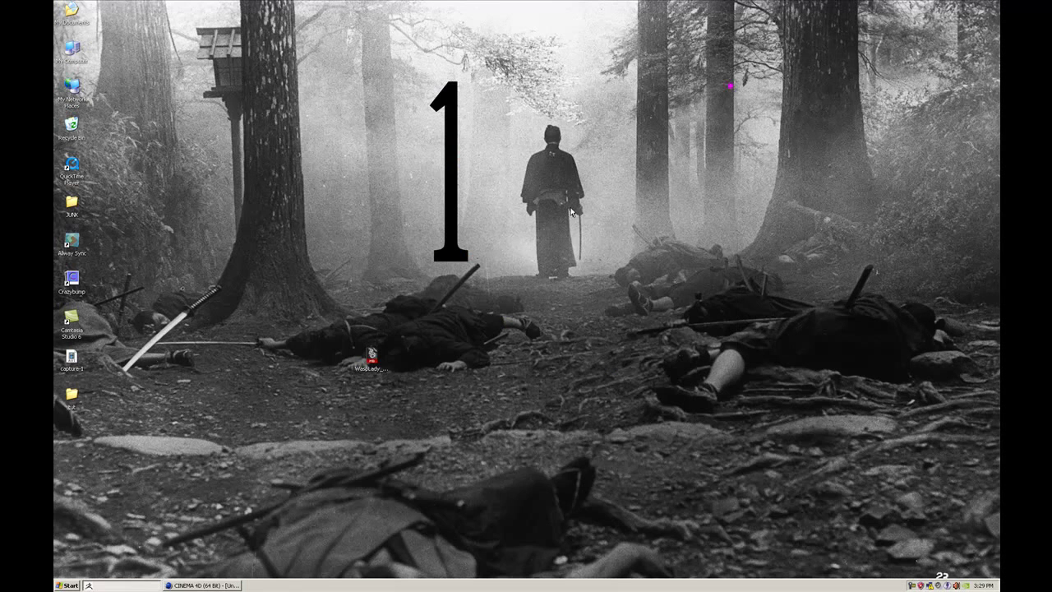
{"action": "left_click", "coordinate": [198, 585]}
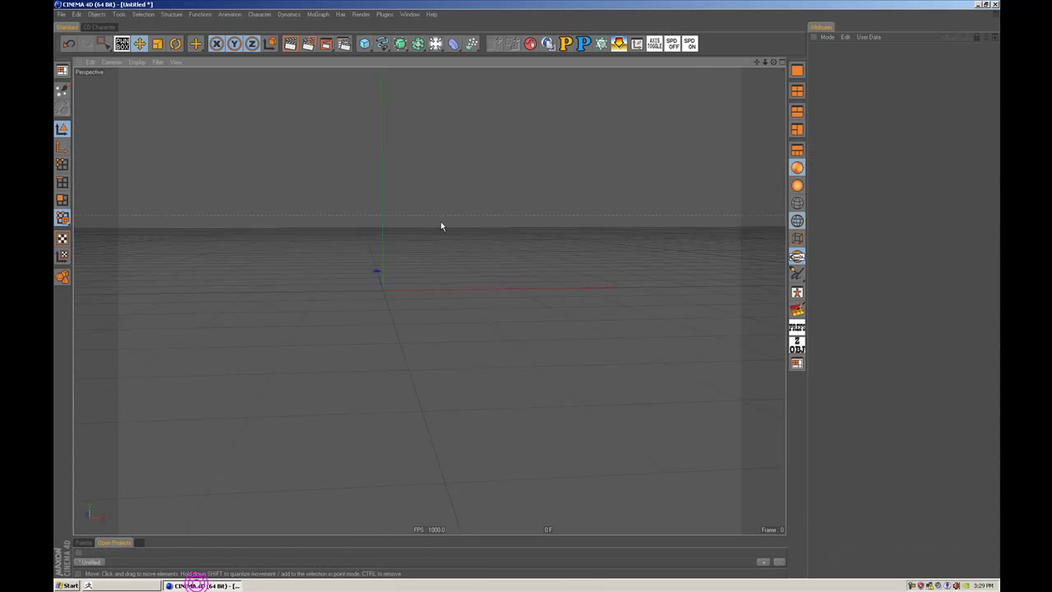
{"action": "left_click_drag", "start_coordinate": [440, 217], "coordinate": [404, 226], "text": "alt"}
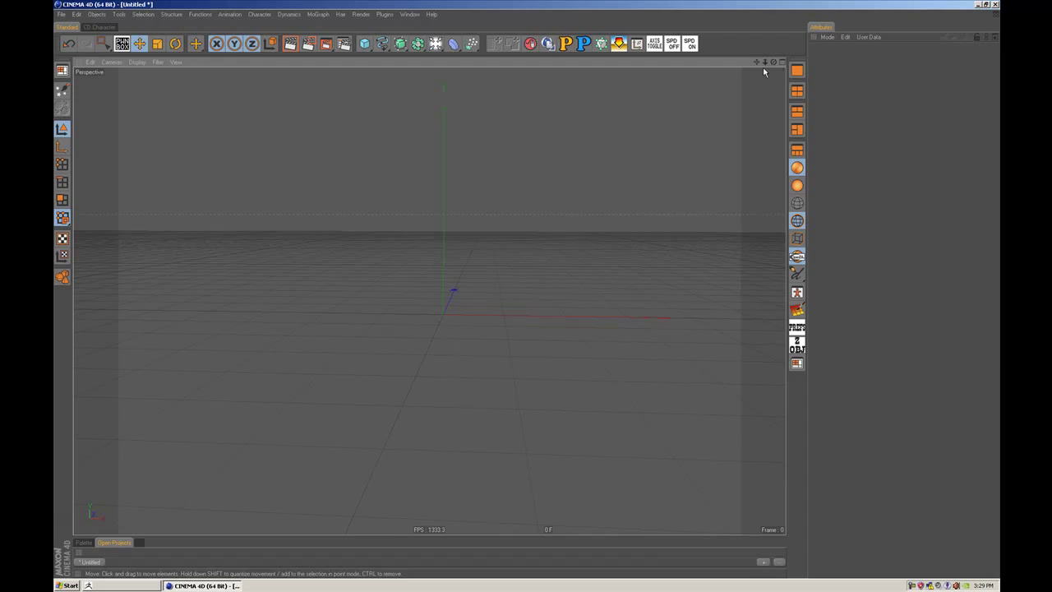
{"action": "left_click", "coordinate": [826, 37]}
{"action": "left_click", "coordinate": [829, 40]}
{"action": "left_click_drag", "start_coordinate": [432, 219], "coordinate": [425, 223], "text": "alt"}
{"action": "left_click", "coordinate": [61, 15]}
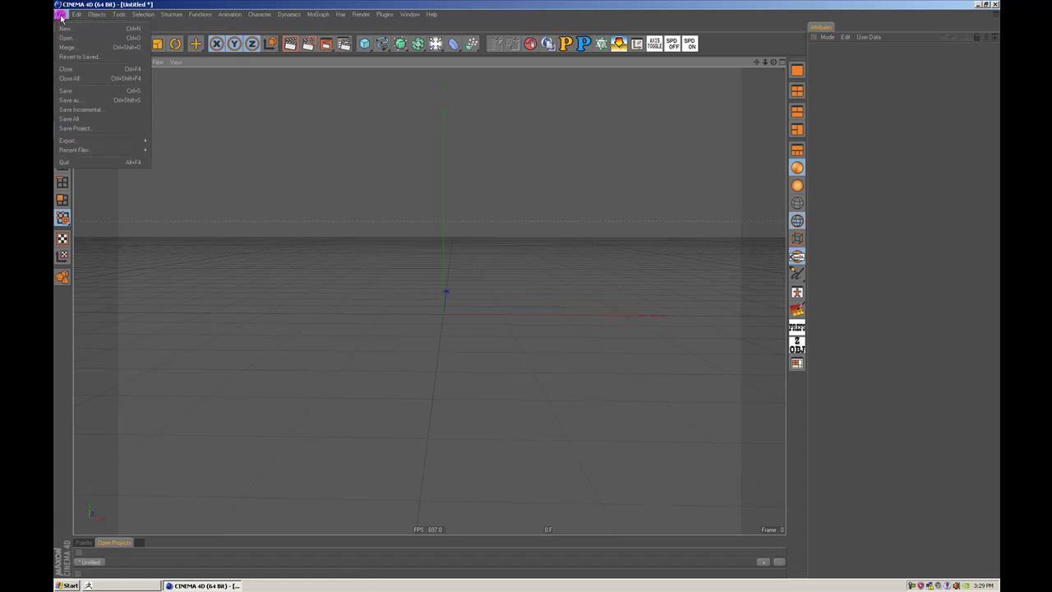
{"action": "left_click", "coordinate": [61, 17]}
{"action": "left_click_drag", "start_coordinate": [632, 251], "coordinate": [622, 253], "text": "alt"}
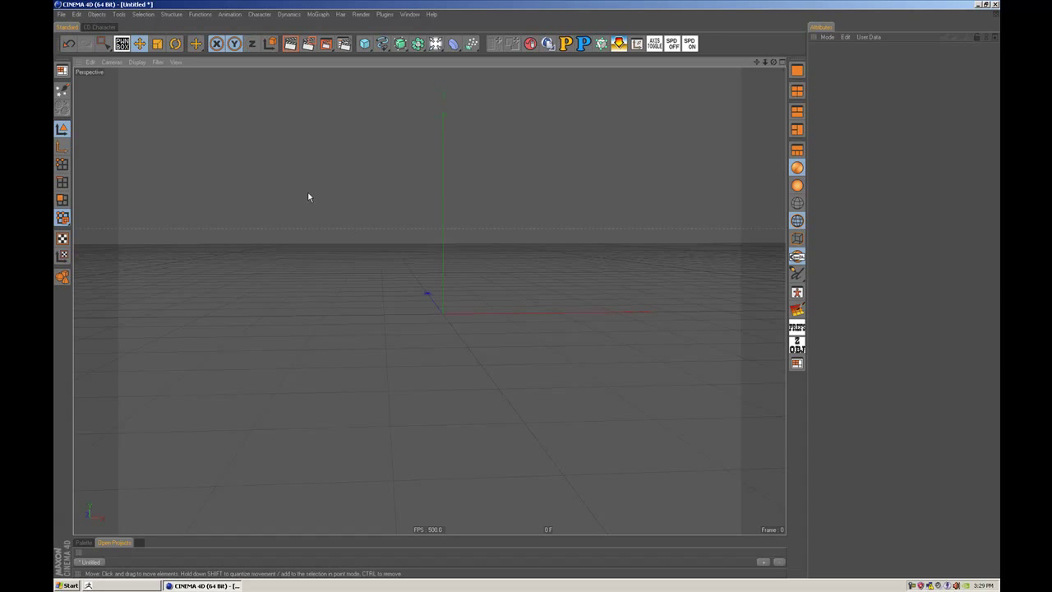
{"action": "left_click_drag", "start_coordinate": [392, 162], "coordinate": [422, 98], "text": "alt"}
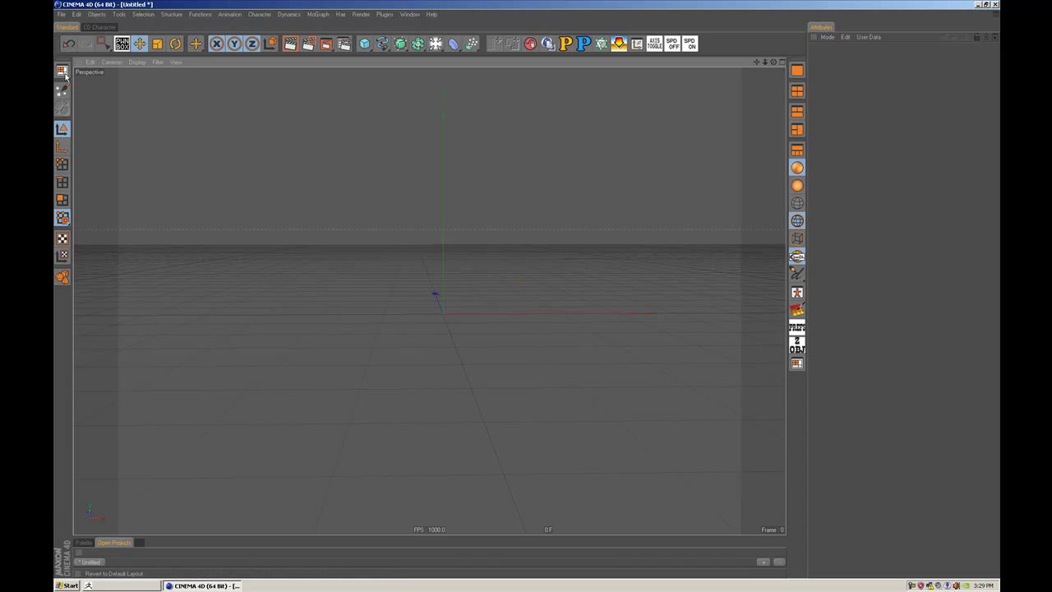
Step: Load the MINES (User) interface layout
{"action": "left_click", "coordinate": [62, 71]}
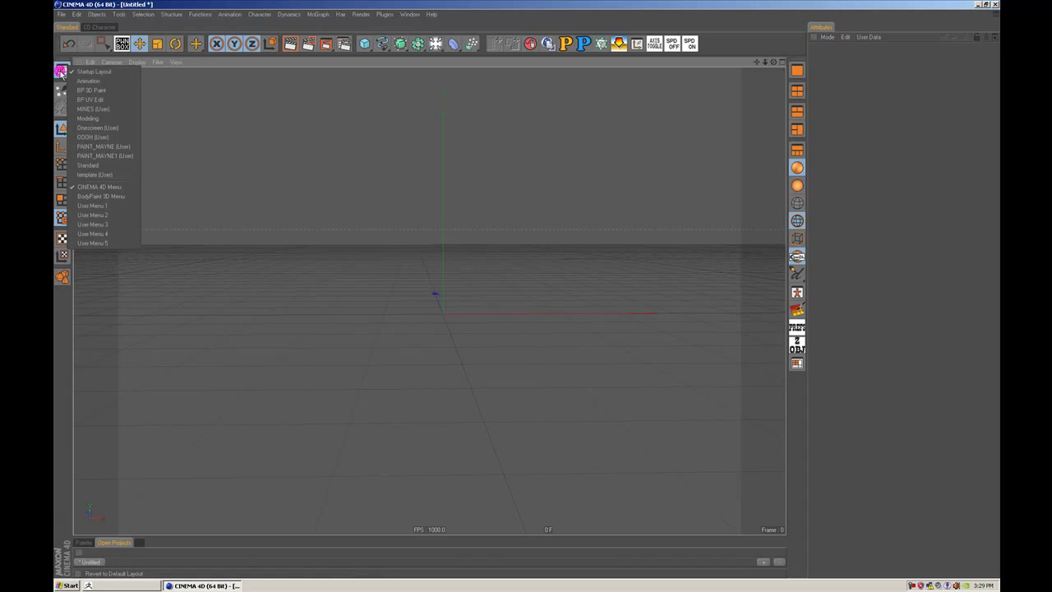
{"action": "left_click", "coordinate": [93, 108]}
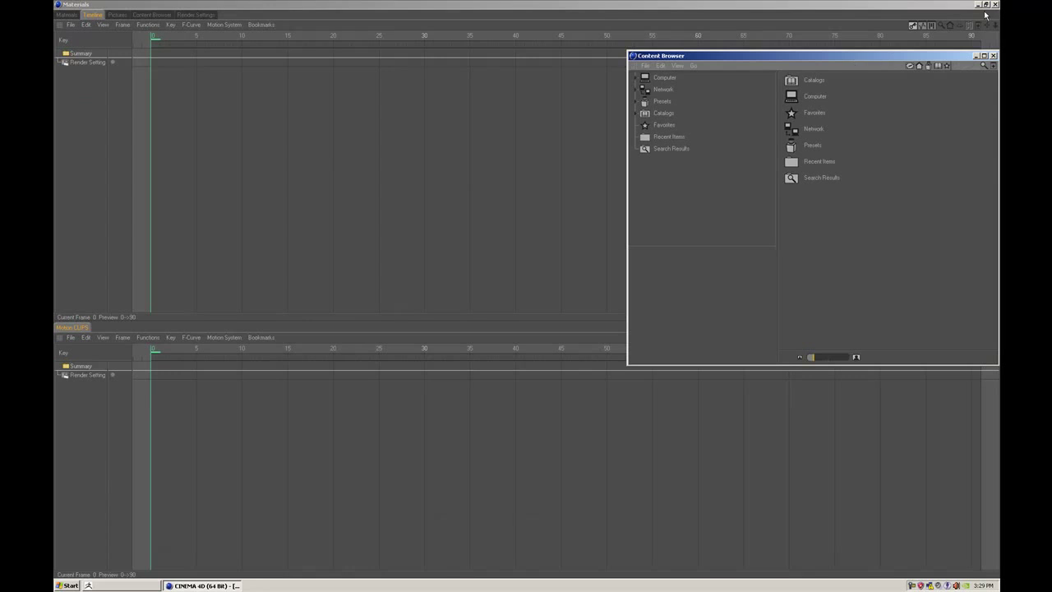
Step: Shrink the full-screen Materials window and close it together with the floating Content Browser window
{"action": "left_click", "coordinate": [985, 5]}
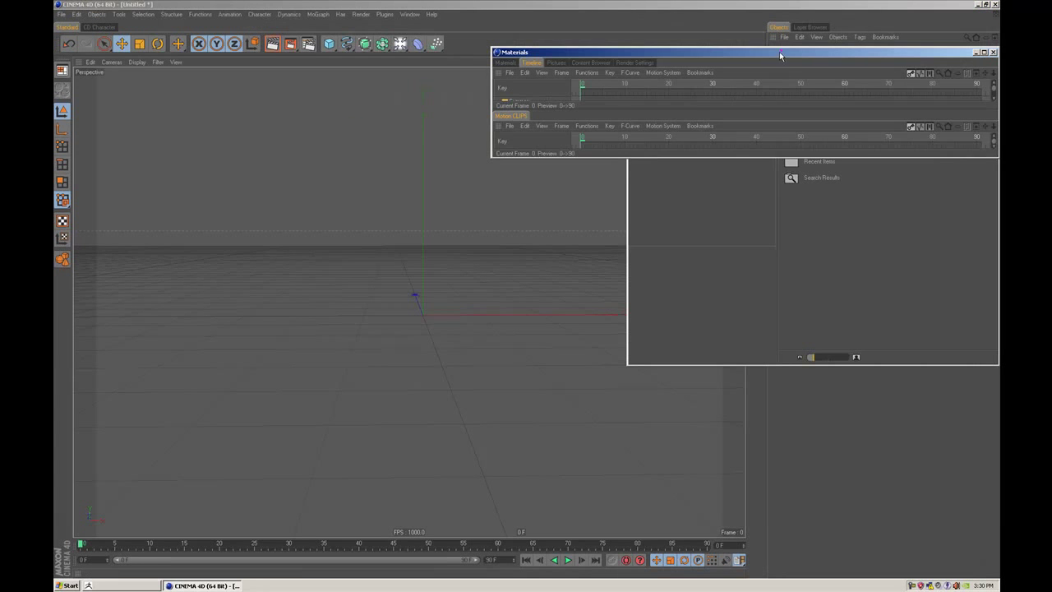
{"action": "left_click_drag", "start_coordinate": [780, 56], "coordinate": [550, 158]}
{"action": "left_click", "coordinate": [762, 154]}
{"action": "left_click_drag", "start_coordinate": [761, 57], "coordinate": [583, 147]}
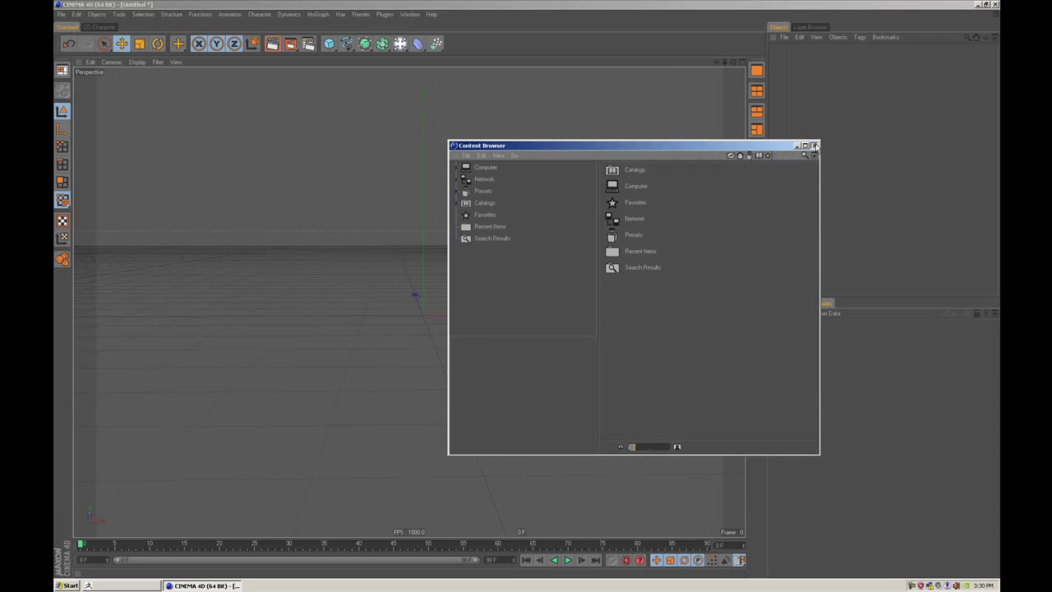
{"action": "left_click", "coordinate": [814, 145]}
{"action": "left_click", "coordinate": [834, 125]}
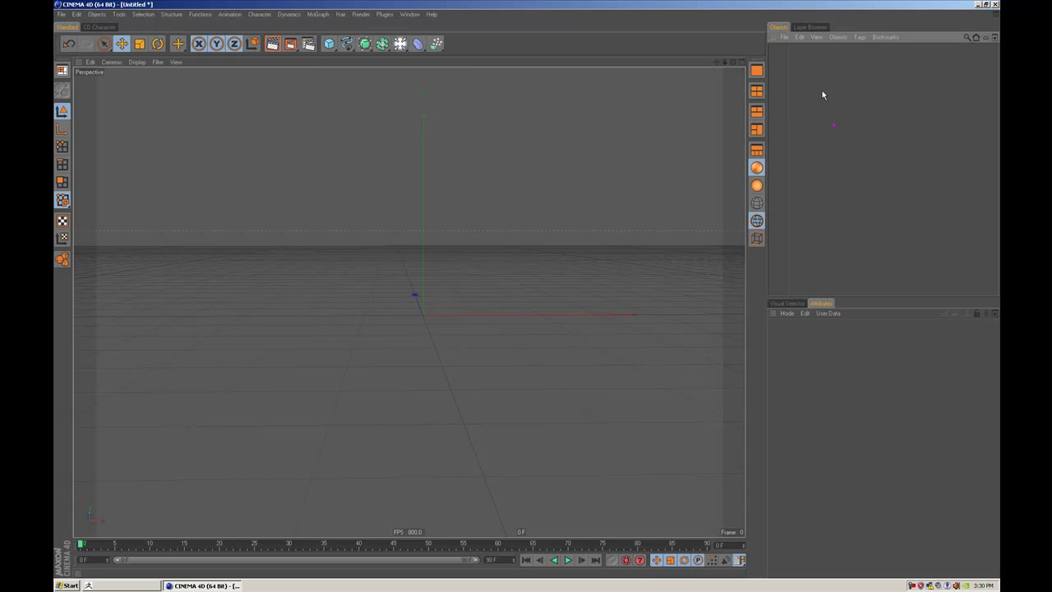
Step: Load the palmguytouv model from the tut folder on the Desktop into the empty scene
{"action": "left_click", "coordinate": [784, 37]}
{"action": "left_click", "coordinate": [794, 51]}
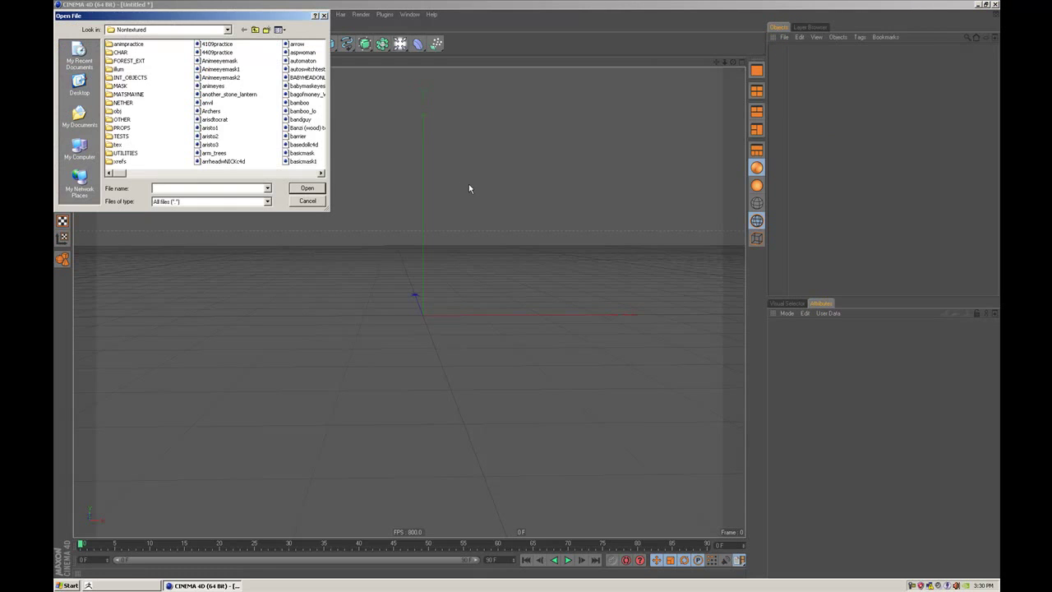
{"action": "left_click", "coordinate": [82, 89]}
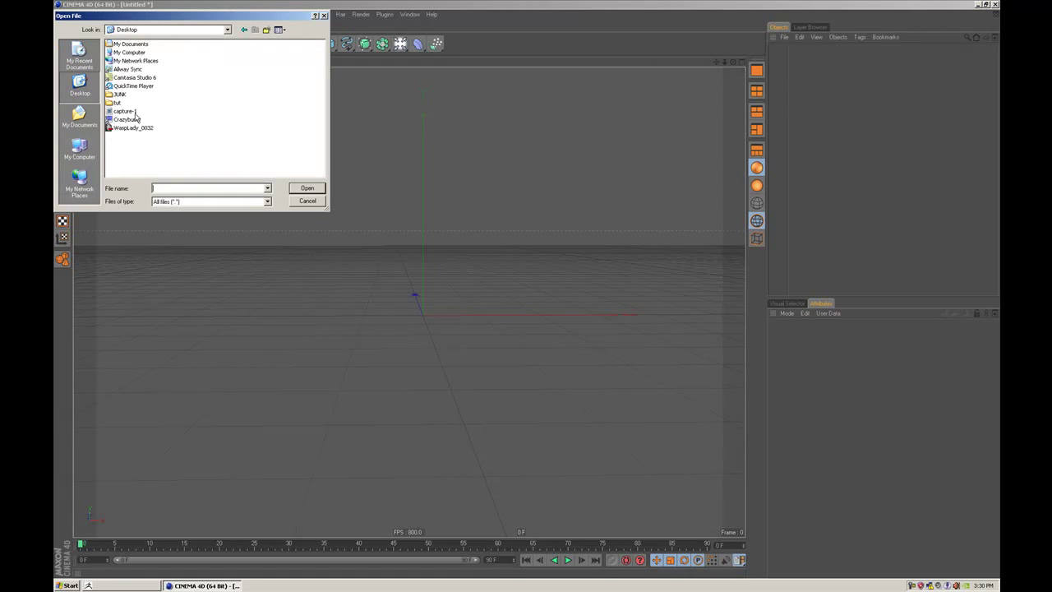
{"action": "double_click", "coordinate": [118, 103]}
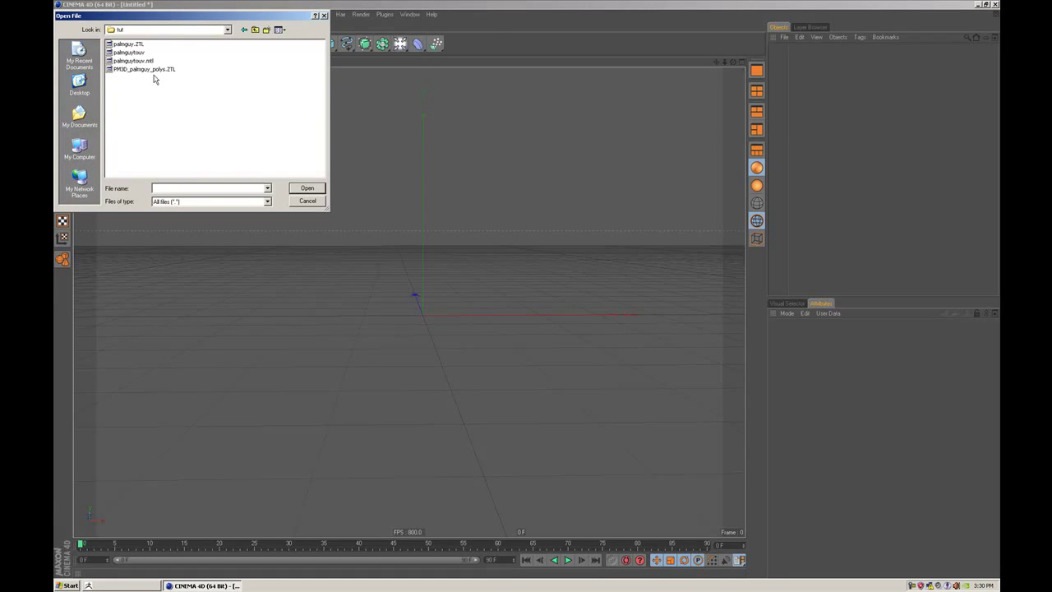
{"action": "left_click", "coordinate": [130, 54]}
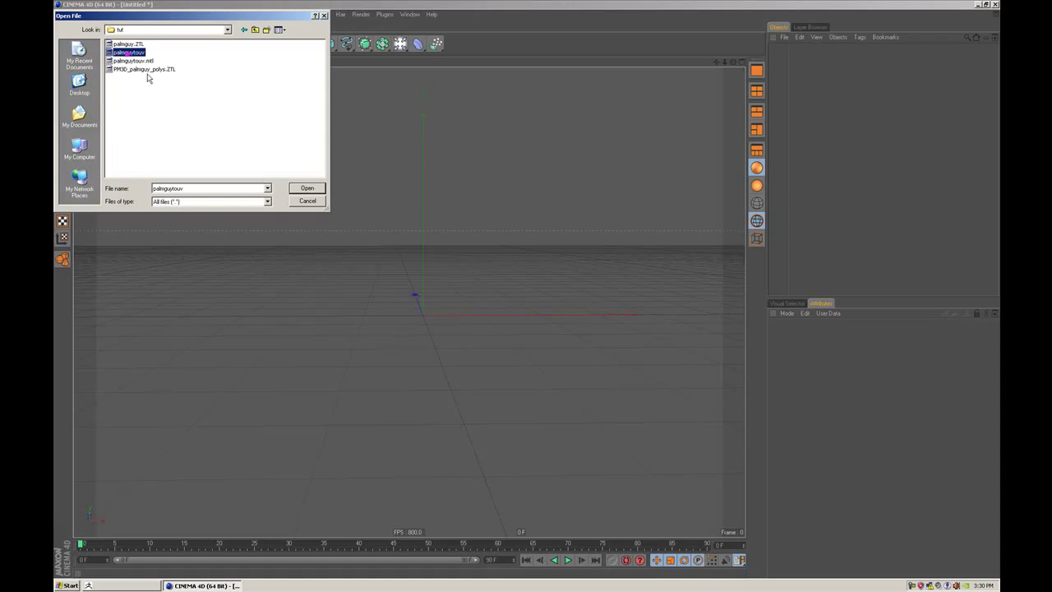
{"action": "left_click", "coordinate": [307, 188]}
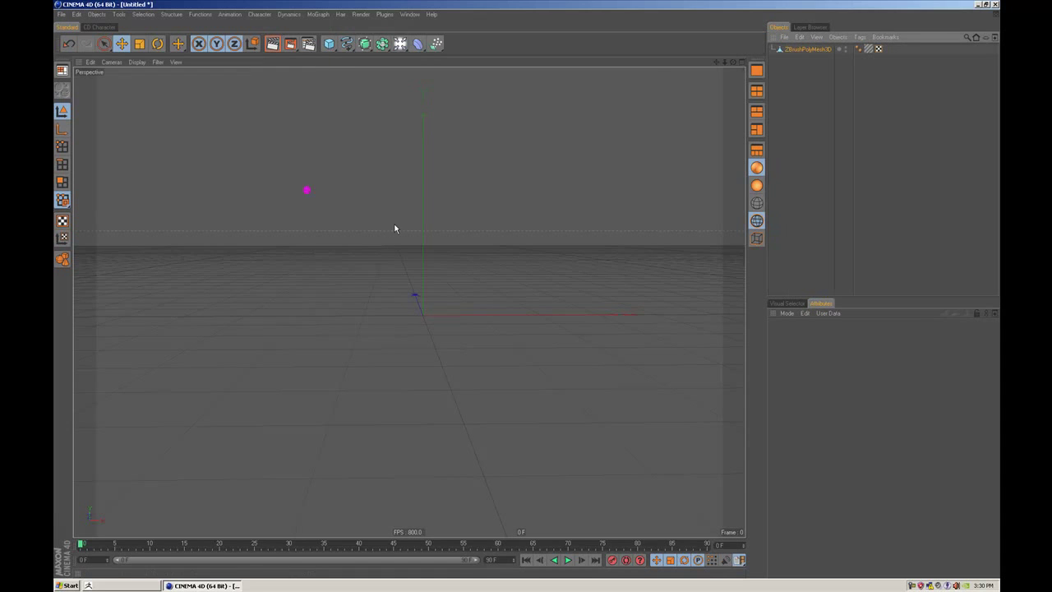
Step: Examine the imported character's mesh from several angles in an enlarged perspective view
{"action": "left_click", "coordinate": [738, 63]}
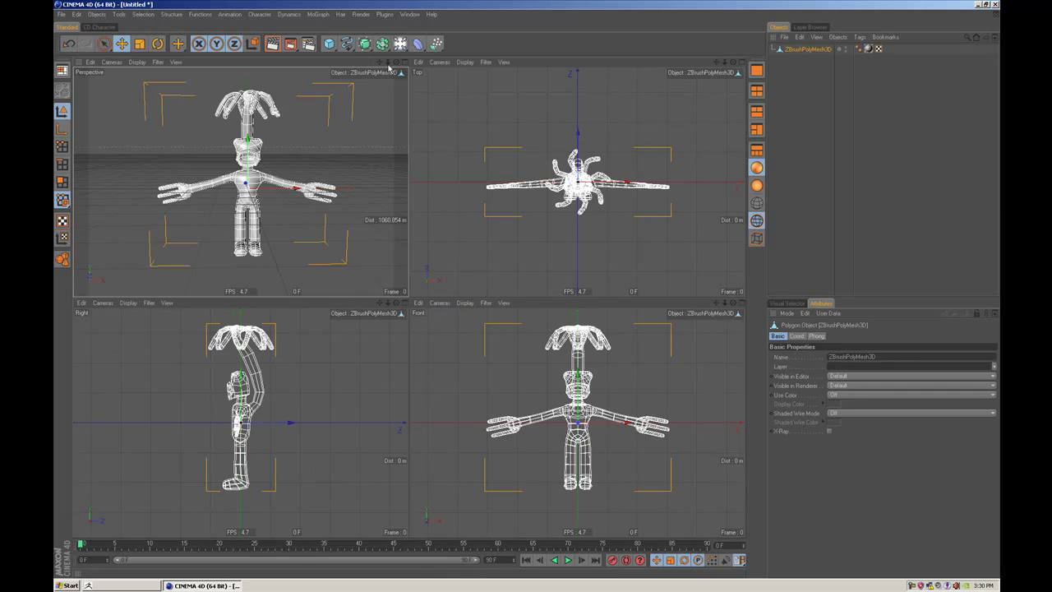
{"action": "left_click", "coordinate": [404, 63]}
{"action": "left_click_drag", "start_coordinate": [528, 244], "coordinate": [570, 242], "text": "alt"}
{"action": "left_click_drag", "start_coordinate": [527, 289], "coordinate": [483, 271], "text": "alt"}
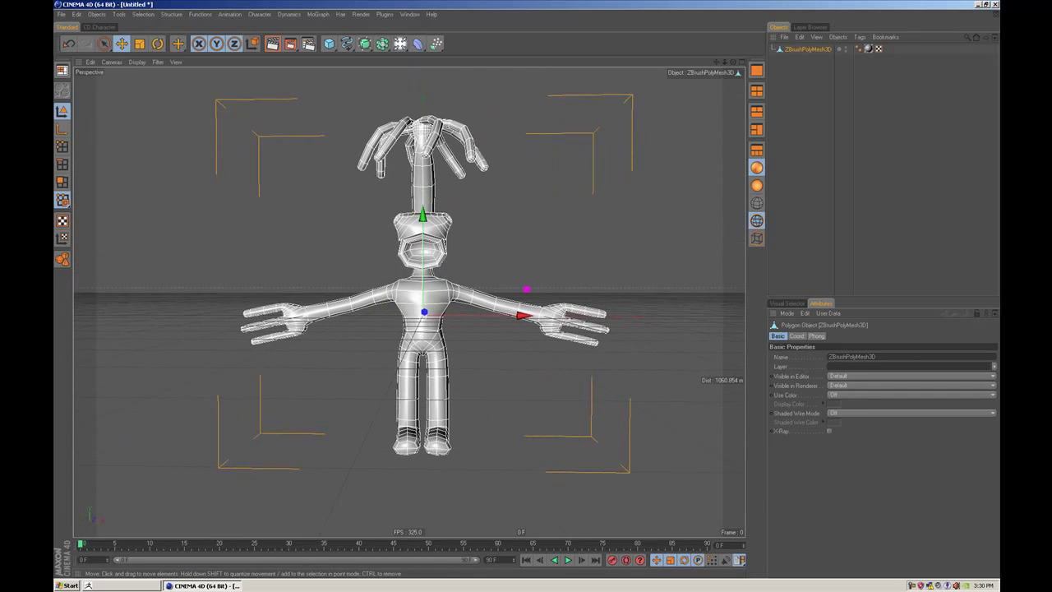
{"action": "left_click", "coordinate": [528, 240]}
{"action": "left_click", "coordinate": [786, 52]}
{"action": "left_click", "coordinate": [816, 62]}
{"action": "left_click", "coordinate": [526, 289]}
{"action": "middle_click_drag", "start_coordinate": [438, 271], "coordinate": [438, 138], "text": "alt"}
{"action": "middle_click_drag", "start_coordinate": [527, 289], "coordinate": [526, 395], "text": "alt"}
{"action": "left_click_drag", "start_coordinate": [527, 289], "coordinate": [567, 308], "text": "alt"}
{"action": "mouse_move", "coordinate": [527, 289]}
{"action": "right_mouse_down", "text": "alt"}
{"action": "mouse_move", "coordinate": [494, 289]}
{"action": "mouse_move", "coordinate": [543, 289]}
{"action": "right_mouse_up", "text": "alt"}
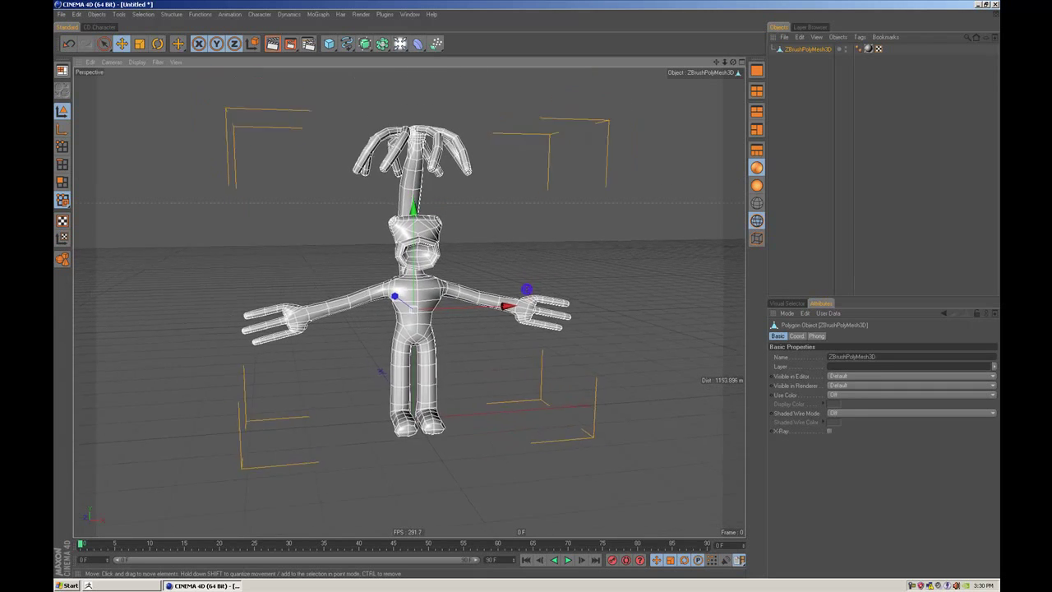
{"action": "left_click_drag", "start_coordinate": [527, 289], "coordinate": [567, 308], "text": "alt"}
{"action": "right_click_drag", "start_coordinate": [527, 289], "coordinate": [560, 289], "text": "alt"}
{"action": "left_click_drag", "start_coordinate": [527, 289], "coordinate": [465, 258], "text": "alt"}
{"action": "left_click", "coordinate": [534, 255]}
{"action": "left_click_drag", "start_coordinate": [526, 290], "coordinate": [513, 294], "text": "alt"}
{"action": "middle_click_drag", "start_coordinate": [527, 290], "coordinate": [527, 261], "text": "alt"}
{"action": "left_click", "coordinate": [461, 257]}
{"action": "right_click_drag", "start_coordinate": [526, 289], "coordinate": [603, 289], "text": "alt"}
{"action": "left_click_drag", "start_coordinate": [526, 289], "coordinate": [521, 290], "text": "alt"}
Step: Set up the Knife tool in polygon mode in the front view, with Restrict To Selection and Visible Only turned off
{"action": "left_click", "coordinate": [62, 182]}
{"action": "left_click", "coordinate": [741, 62]}
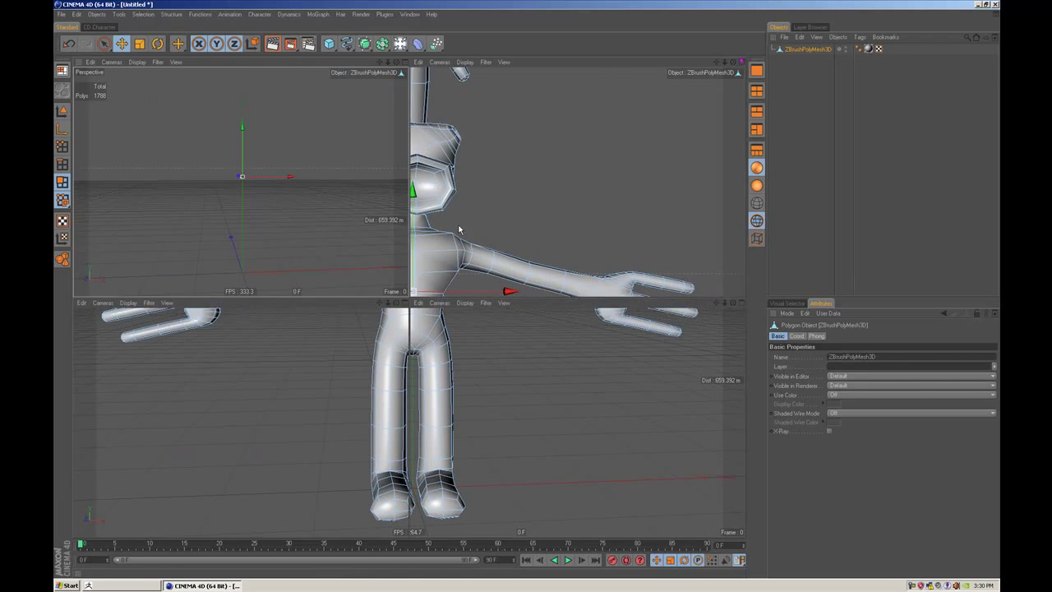
{"action": "left_click", "coordinate": [739, 302]}
{"action": "right_click_drag", "start_coordinate": [526, 289], "coordinate": [591, 289], "text": "alt"}
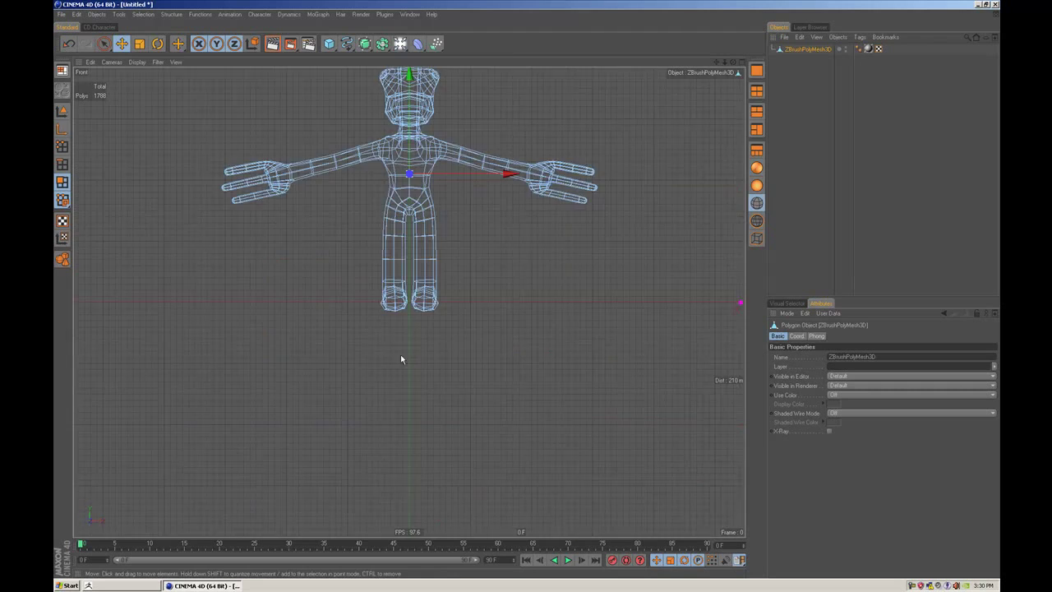
{"action": "left_click", "coordinate": [62, 182]}
{"action": "key", "text": "k"}
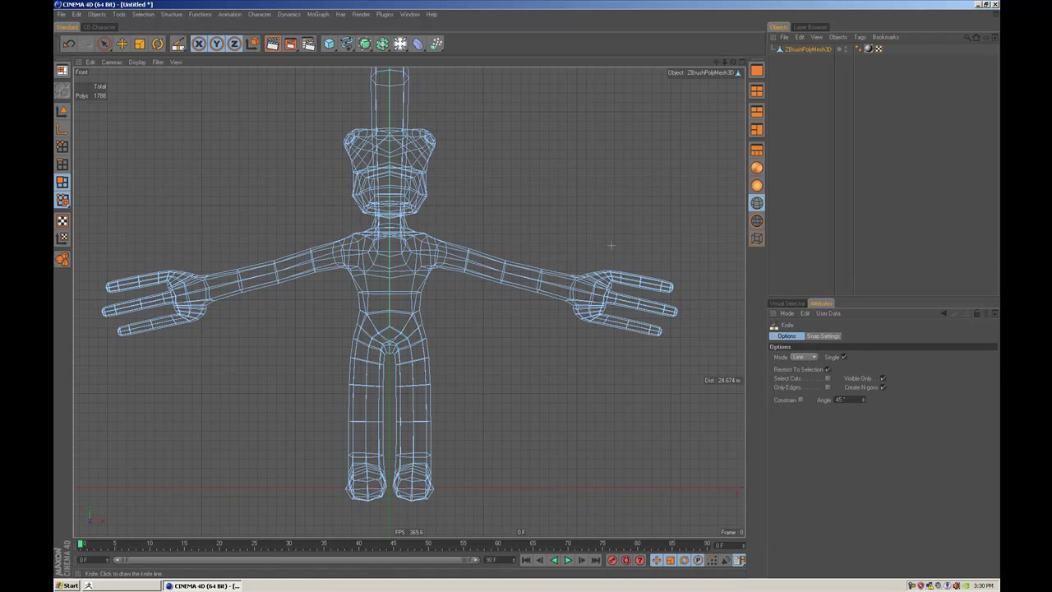
{"action": "left_click", "coordinate": [826, 369]}
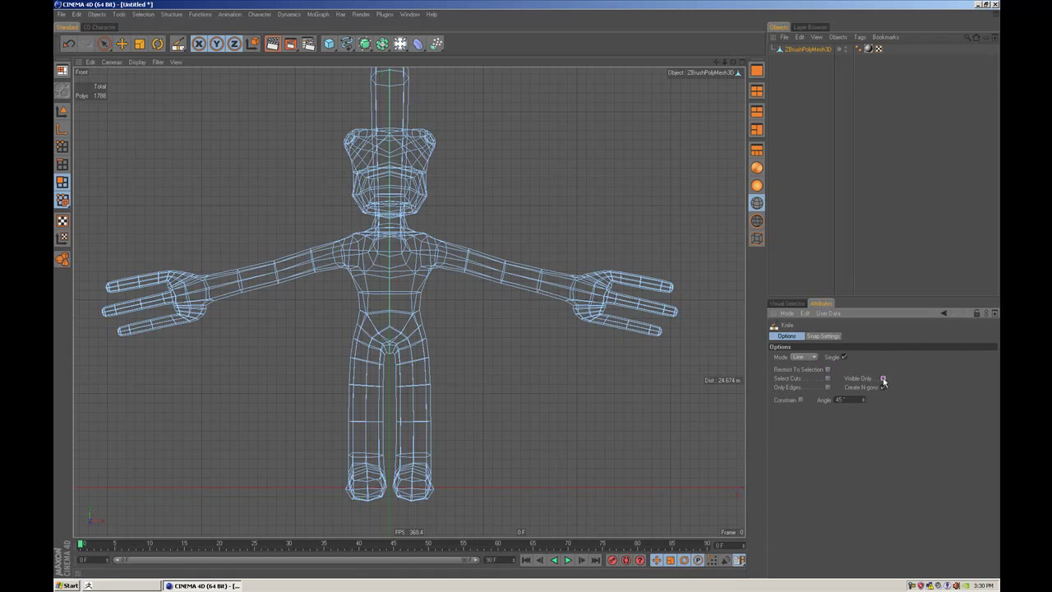
Step: Knife straight cuts through the whole mesh across both lower legs, at several places along both arms, and twice across the waist
{"action": "left_click_drag", "start_coordinate": [488, 438], "coordinate": [215, 438]}
{"action": "left_click_drag", "start_coordinate": [575, 249], "coordinate": [544, 349]}
{"action": "left_click_drag", "start_coordinate": [213, 294], "coordinate": [229, 346]}
{"action": "left_click_drag", "start_coordinate": [276, 234], "coordinate": [278, 348]}
{"action": "left_click_drag", "start_coordinate": [494, 242], "coordinate": [475, 319]}
{"action": "left_click_drag", "start_coordinate": [523, 233], "coordinate": [502, 337]}
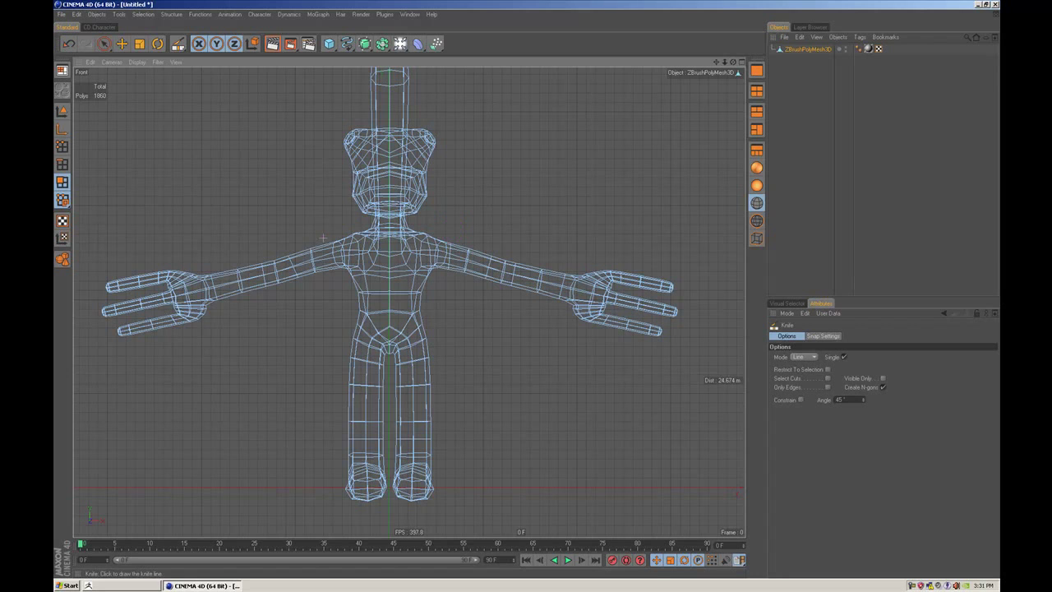
{"action": "left_click_drag", "start_coordinate": [447, 304], "coordinate": [322, 302]}
{"action": "left_click_drag", "start_coordinate": [451, 287], "coordinate": [319, 287]}
Step: Select the polygon loops around both wrists with Loop Selection in the perspective view
{"action": "left_click", "coordinate": [742, 62]}
{"action": "left_click", "coordinate": [404, 63]}
{"action": "left_click_drag", "start_coordinate": [394, 205], "coordinate": [452, 216], "text": "alt"}
{"action": "left_click", "coordinate": [59, 187]}
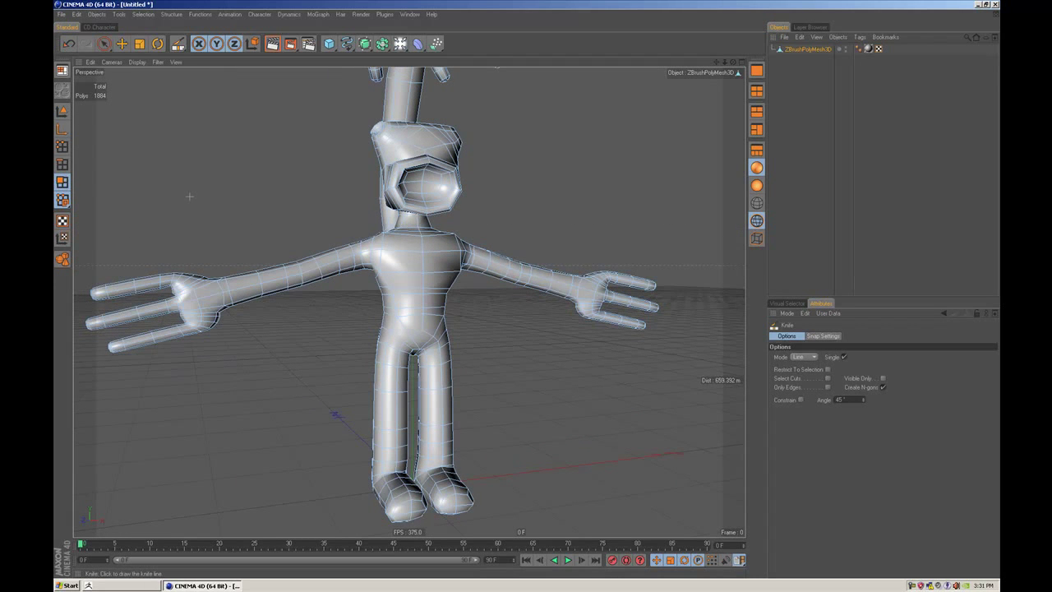
{"action": "key", "text": "u"}
{"action": "key", "text": "l"}
{"action": "left_click", "coordinate": [246, 293]}
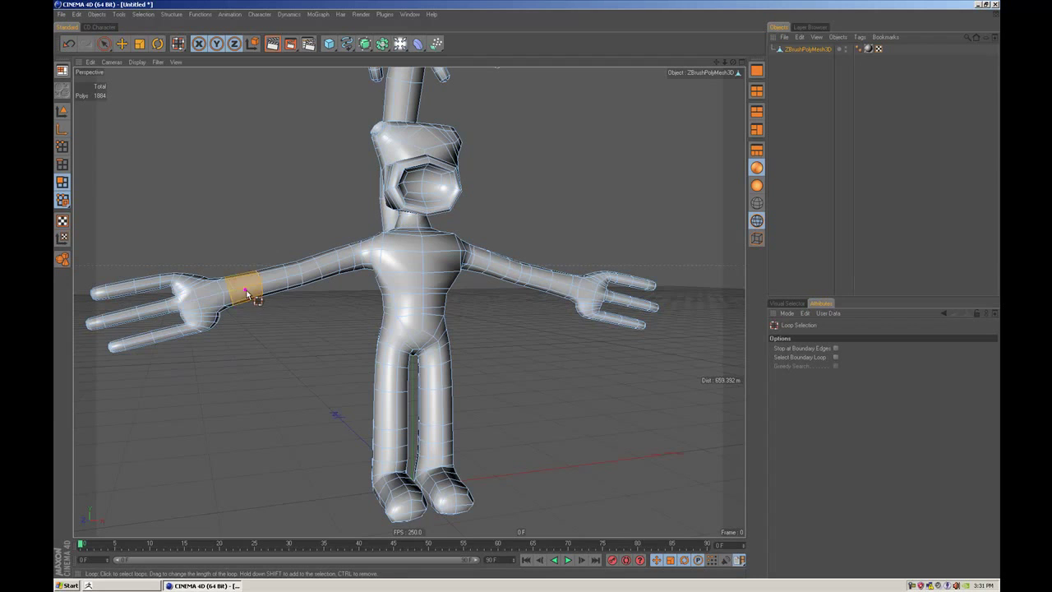
{"action": "left_click_drag", "start_coordinate": [564, 370], "coordinate": [542, 366], "text": "alt"}
{"action": "left_click", "coordinate": [590, 299], "text": "shift"}
{"action": "left_click_drag", "start_coordinate": [590, 299], "coordinate": [550, 400], "text": "alt"}
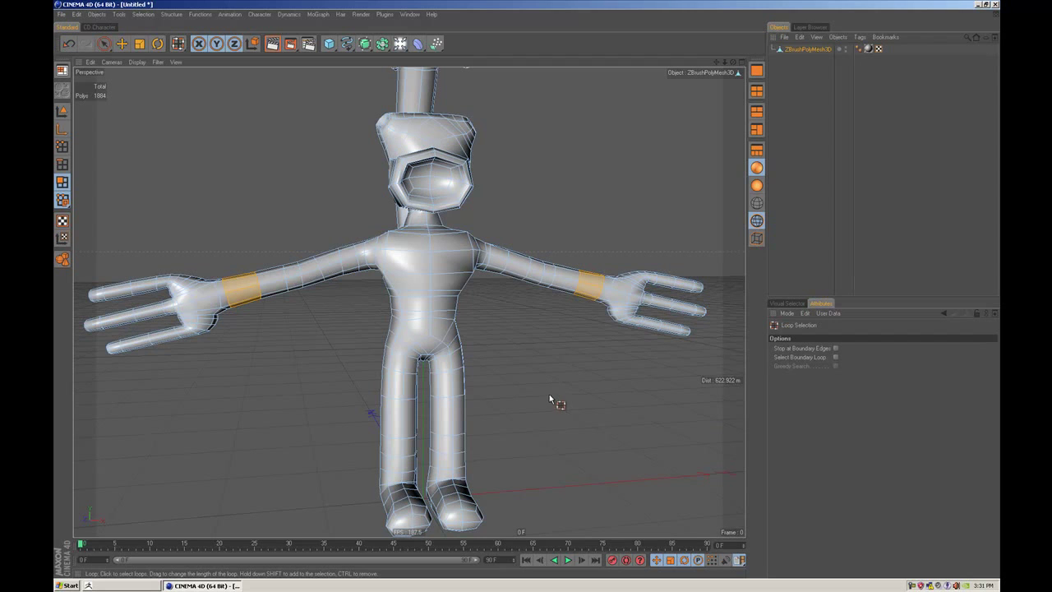
Step: Add the polygon loops around both lower legs, just above the feet, to the Loop Selection
{"action": "key", "text": "v"}
{"action": "mouse_move", "coordinate": [525, 377]}
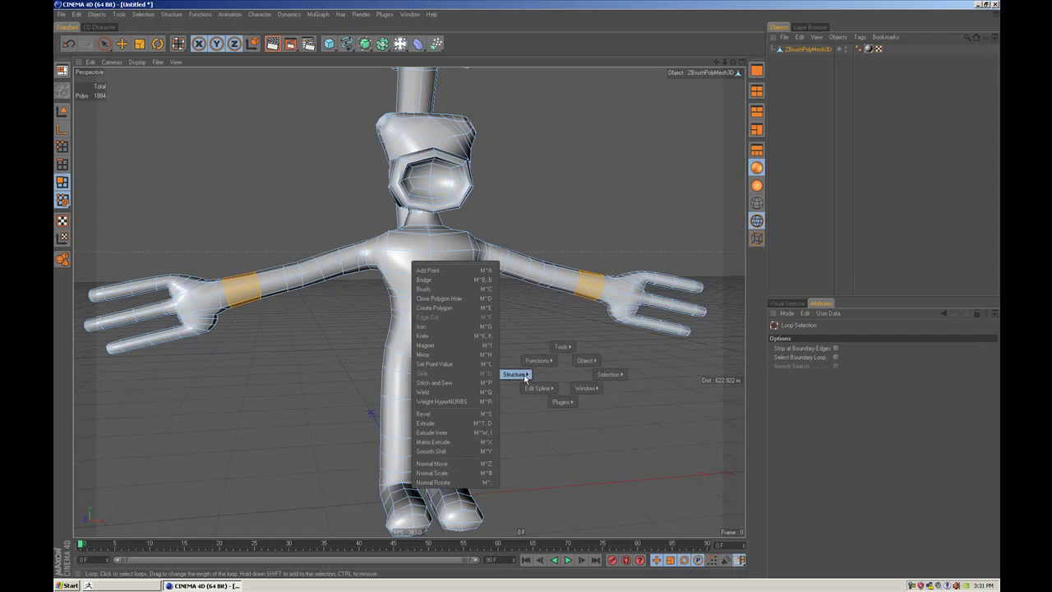
{"action": "mouse_move", "coordinate": [612, 375]}
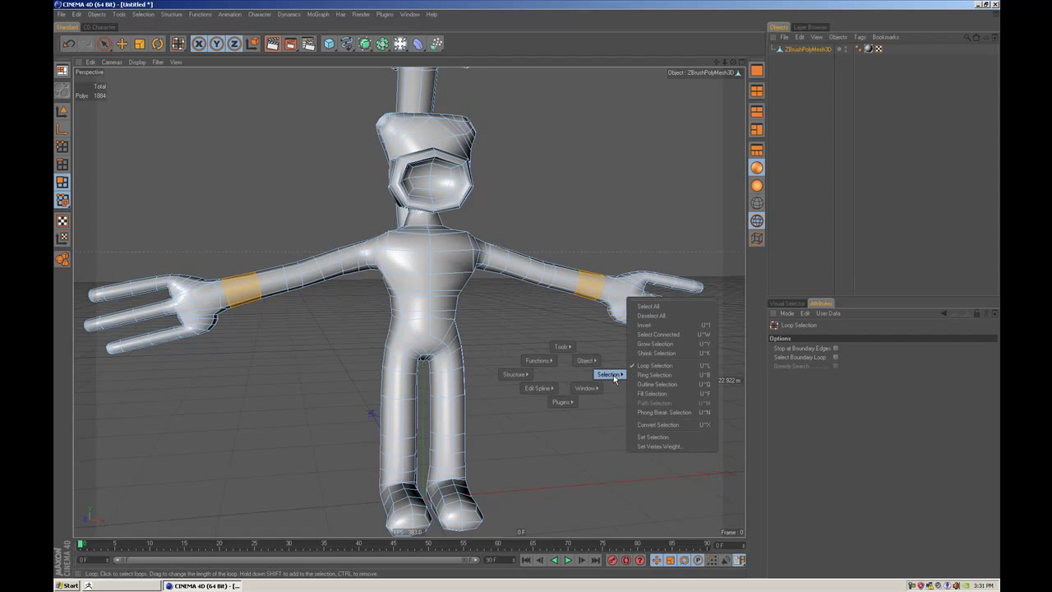
{"action": "left_click", "coordinate": [659, 368]}
{"action": "key", "text": "u"}
{"action": "key", "text": "l"}
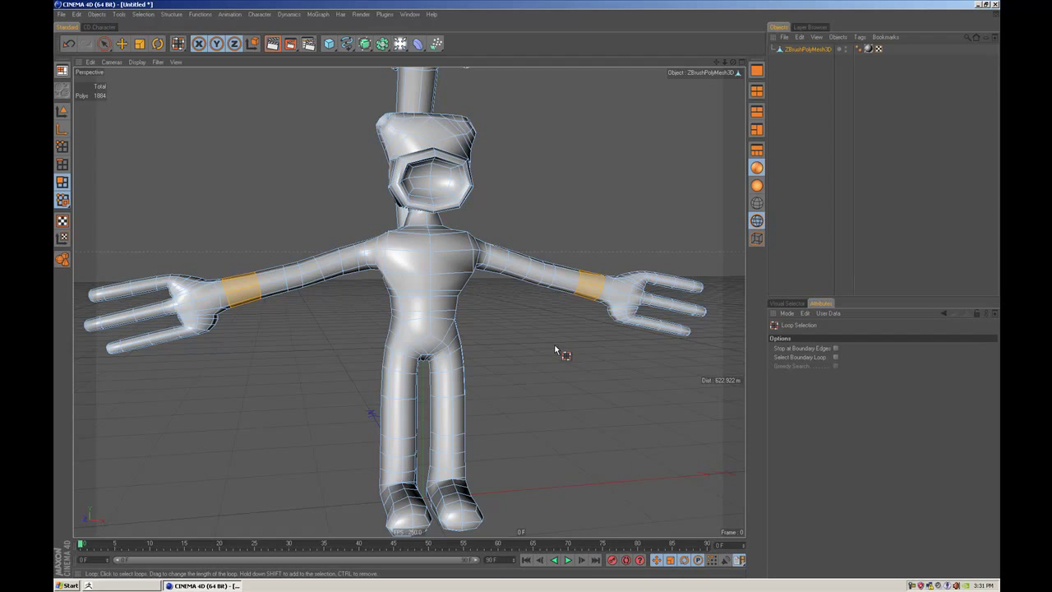
{"action": "left_click_drag", "start_coordinate": [532, 341], "coordinate": [530, 305], "text": "alt"}
{"action": "middle_click_drag", "start_coordinate": [527, 289], "coordinate": [515, 301], "text": "alt"}
{"action": "left_click_drag", "start_coordinate": [527, 300], "coordinate": [536, 393], "text": "alt"}
{"action": "left_click", "coordinate": [437, 465], "text": "shift"}
{"action": "left_click", "coordinate": [386, 465], "text": "shift"}
{"action": "left_click_drag", "start_coordinate": [586, 445], "coordinate": [566, 447], "text": "alt"}
{"action": "mouse_move", "coordinate": [527, 289]}
{"action": "left_mouse_down", "text": "alt"}
{"action": "mouse_move", "coordinate": [575, 289]}
{"action": "mouse_move", "coordinate": [526, 289]}
{"action": "mouse_move", "coordinate": [543, 294]}
{"action": "left_mouse_up", "text": "alt"}
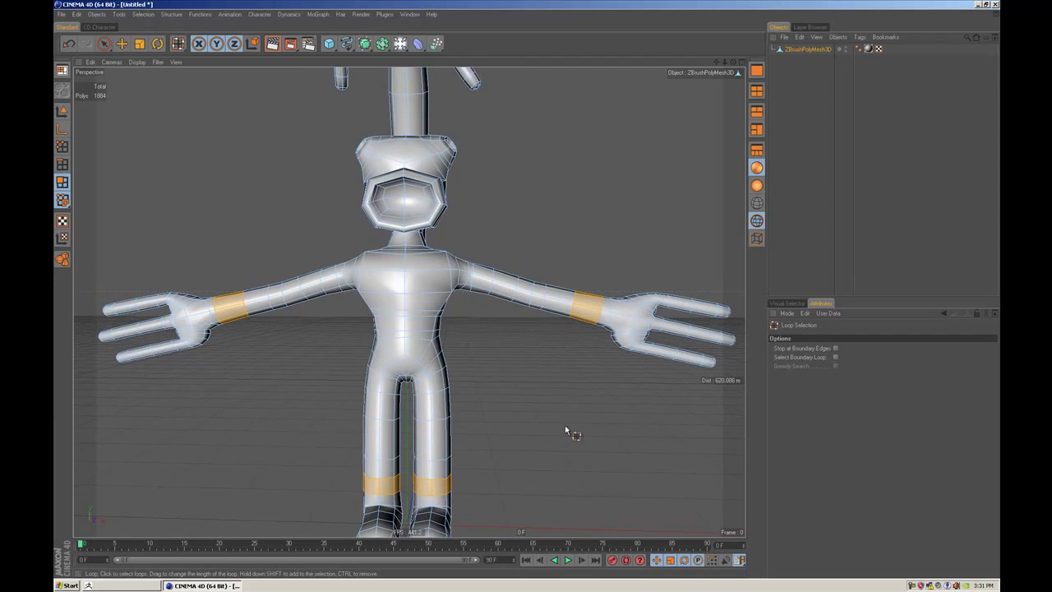
Step: Add the waist loop to the selected wrist and leg bands and extrude them all outward by 4.4 m
{"action": "left_click", "coordinate": [209, 377]}
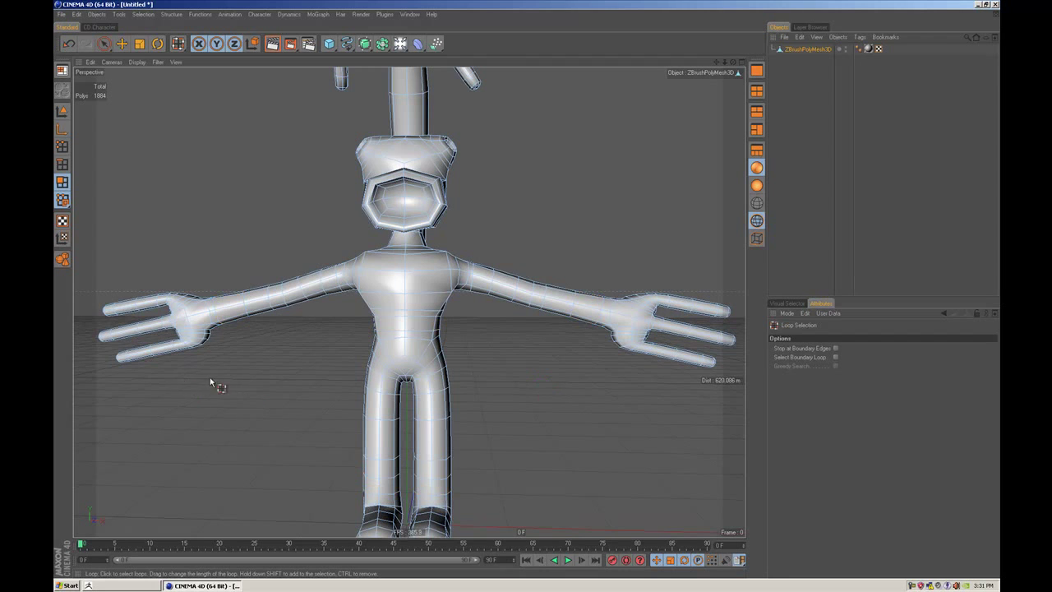
{"action": "key", "text": "ctrl+z"}
{"action": "mouse_move", "coordinate": [469, 381]}
{"action": "left_mouse_down", "text": "alt"}
{"action": "mouse_move", "coordinate": [528, 291]}
{"action": "mouse_move", "coordinate": [567, 288]}
{"action": "mouse_move", "coordinate": [530, 298]}
{"action": "mouse_move", "coordinate": [528, 287]}
{"action": "mouse_move", "coordinate": [493, 370]}
{"action": "mouse_move", "coordinate": [472, 383]}
{"action": "left_mouse_up", "text": "alt"}
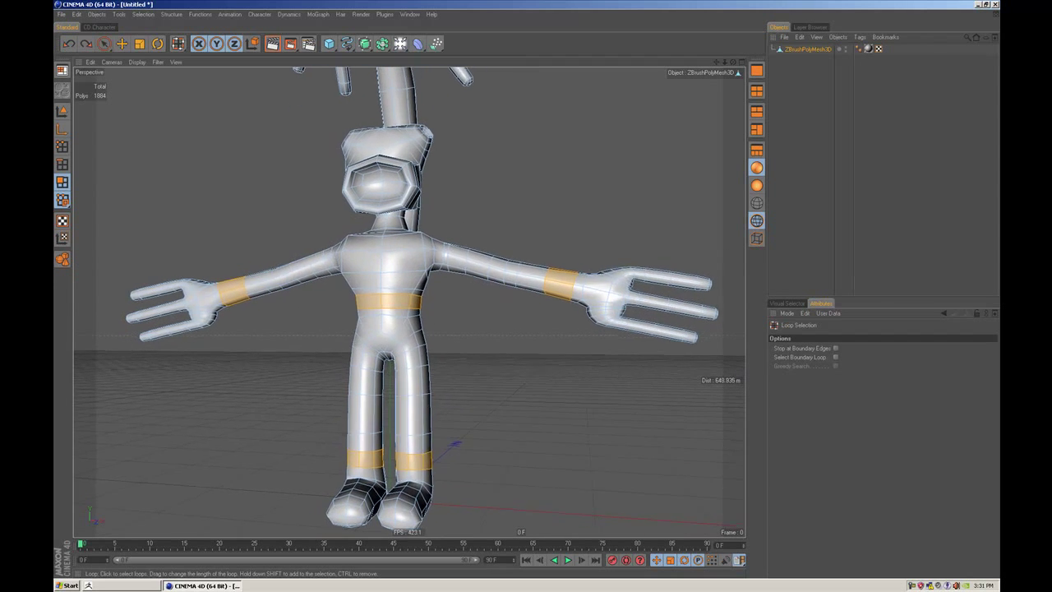
{"action": "scroll", "coordinate": [473, 383], "scroll_direction": "up", "scroll_amount": 2}
{"action": "key", "text": "d"}
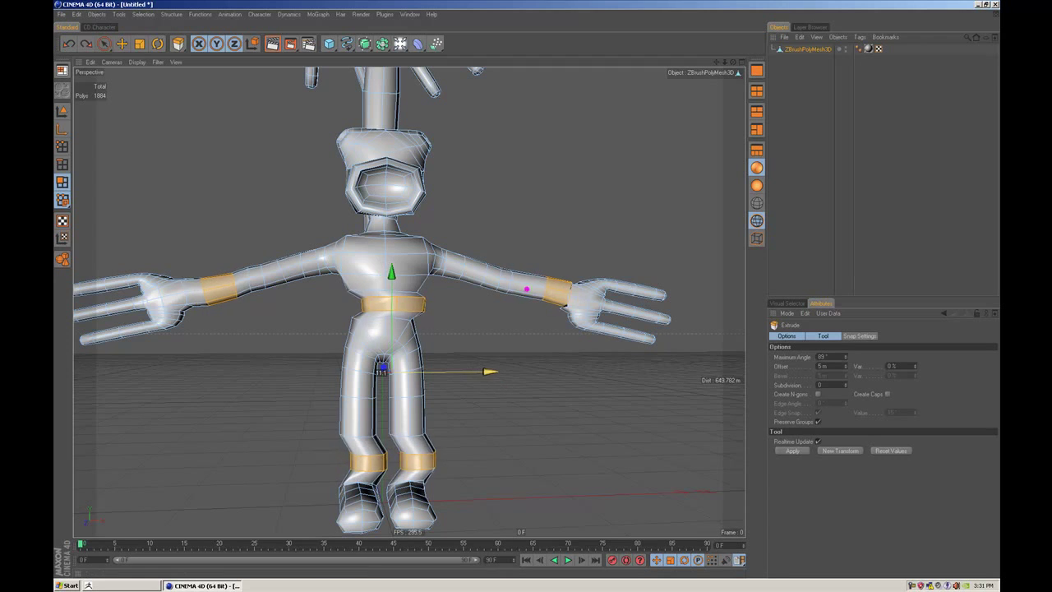
{"action": "left_click_drag", "start_coordinate": [489, 378], "coordinate": [523, 260]}
Step: Select the polygon loop around the inside rim of the mouth opening with Loop Selection
{"action": "right_click_drag", "start_coordinate": [523, 260], "coordinate": [510, 261], "text": "alt"}
{"action": "left_click_drag", "start_coordinate": [509, 261], "coordinate": [493, 257], "text": "alt"}
{"action": "right_click_drag", "start_coordinate": [493, 256], "coordinate": [485, 249], "text": "alt"}
{"action": "mouse_move", "coordinate": [485, 248]}
{"action": "left_mouse_down", "text": "alt"}
{"action": "mouse_move", "coordinate": [533, 289]}
{"action": "mouse_move", "coordinate": [481, 247]}
{"action": "mouse_move", "coordinate": [488, 237]}
{"action": "left_mouse_up", "text": "alt"}
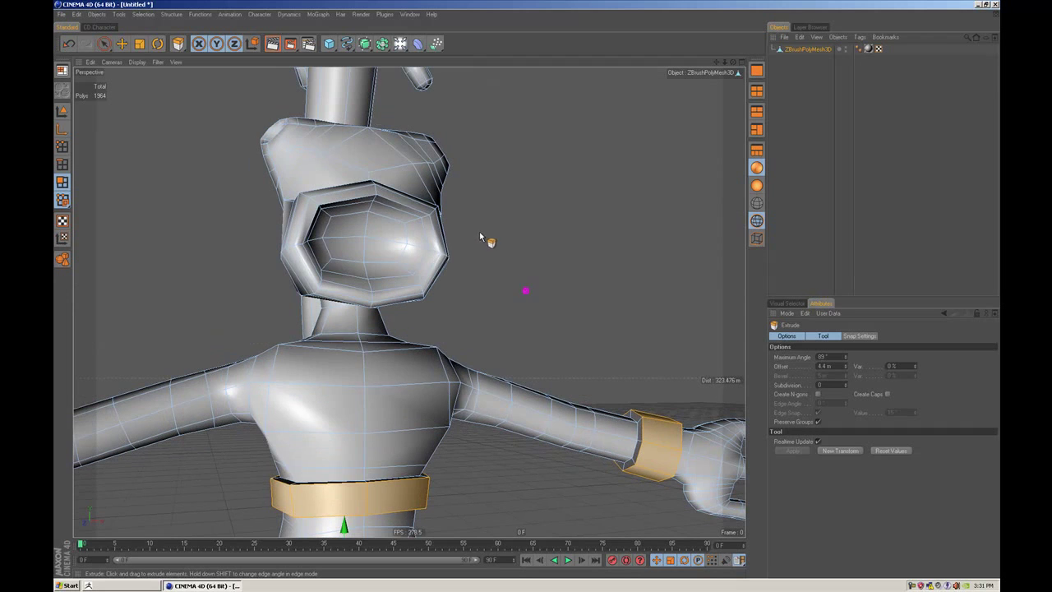
{"action": "key", "text": "u"}
{"action": "key", "text": "l"}
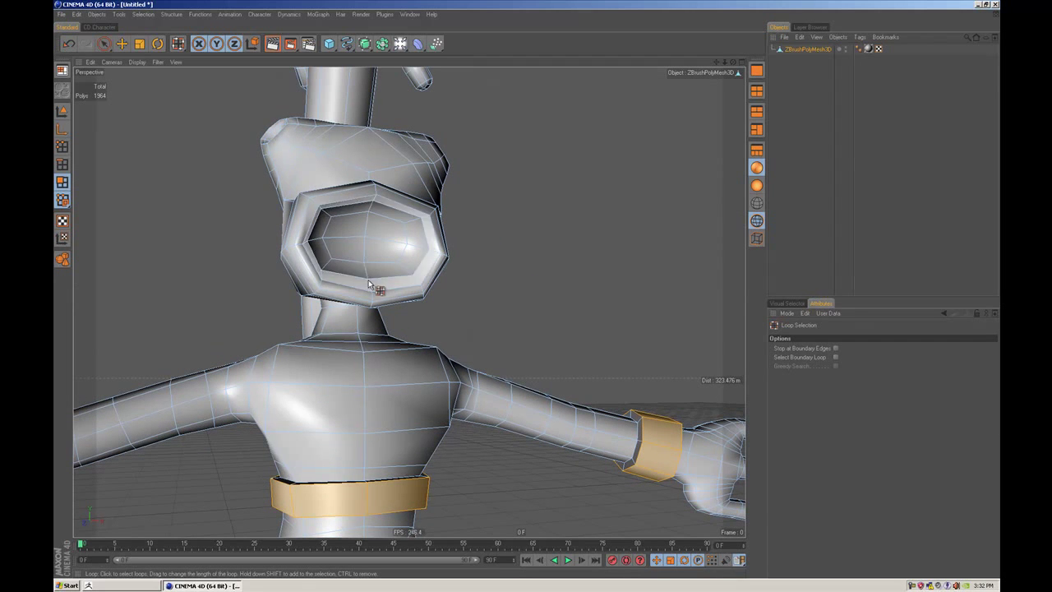
{"action": "left_click", "coordinate": [370, 285]}
{"action": "left_click_drag", "start_coordinate": [369, 285], "coordinate": [537, 286], "text": "alt"}
Step: Apply a Matrix Extrude with 8 steps to the selected mouth loop
{"action": "key", "text": "v"}
{"action": "mouse_move", "coordinate": [475, 243]}
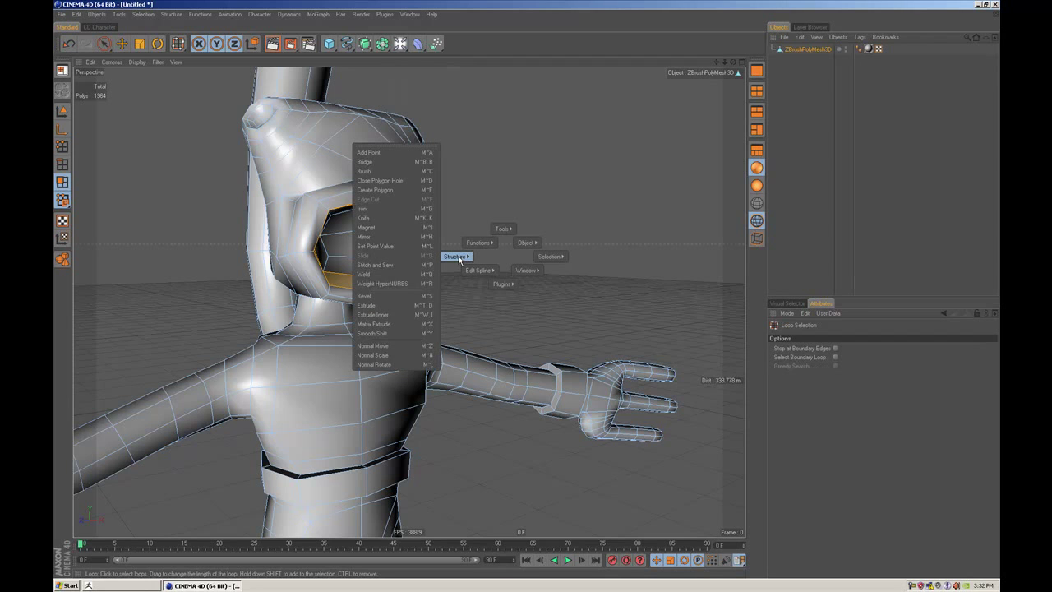
{"action": "left_click", "coordinate": [382, 324]}
{"action": "left_click", "coordinate": [790, 451]}
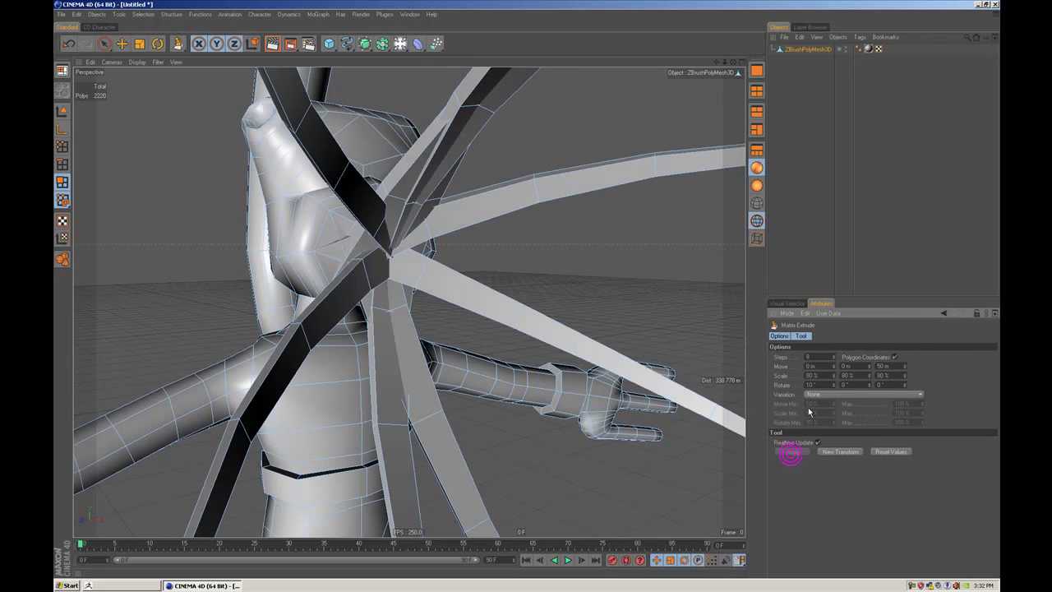
Step: Shape the mouth's extruded spikes into short teeth by lowering the Matrix Extrude's Z move and setting its first rotation to -22°
{"action": "type", "text": "56"}
{"action": "key", "text": "Return"}
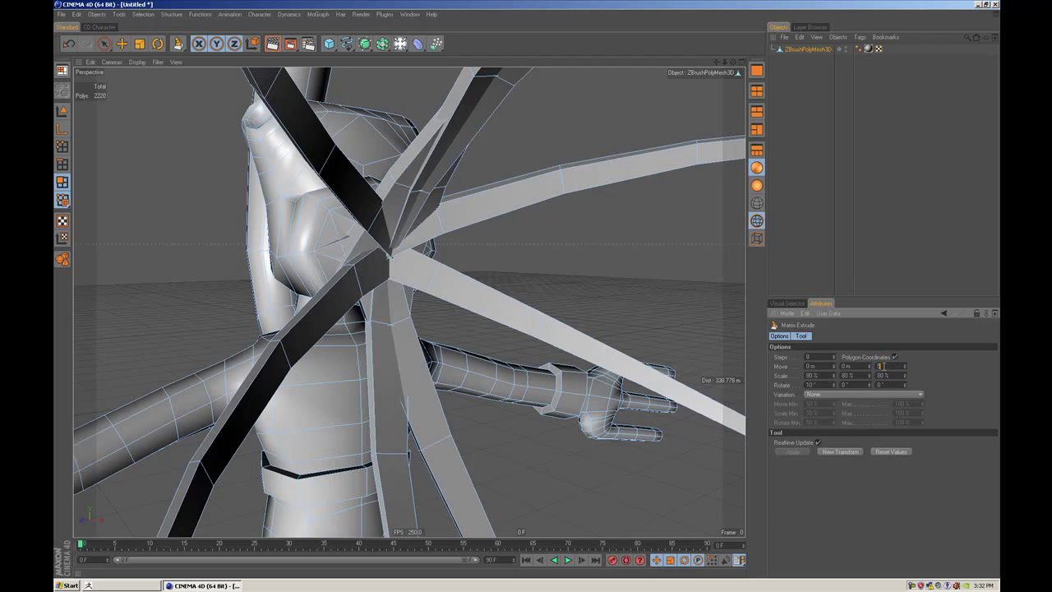
{"action": "key", "text": "Return"}
{"action": "mouse_move", "coordinate": [906, 371]}
{"action": "left_mouse_down"}
{"action": "mouse_move", "coordinate": [905, 345]}
{"action": "mouse_move", "coordinate": [905, 388]}
{"action": "left_mouse_up"}
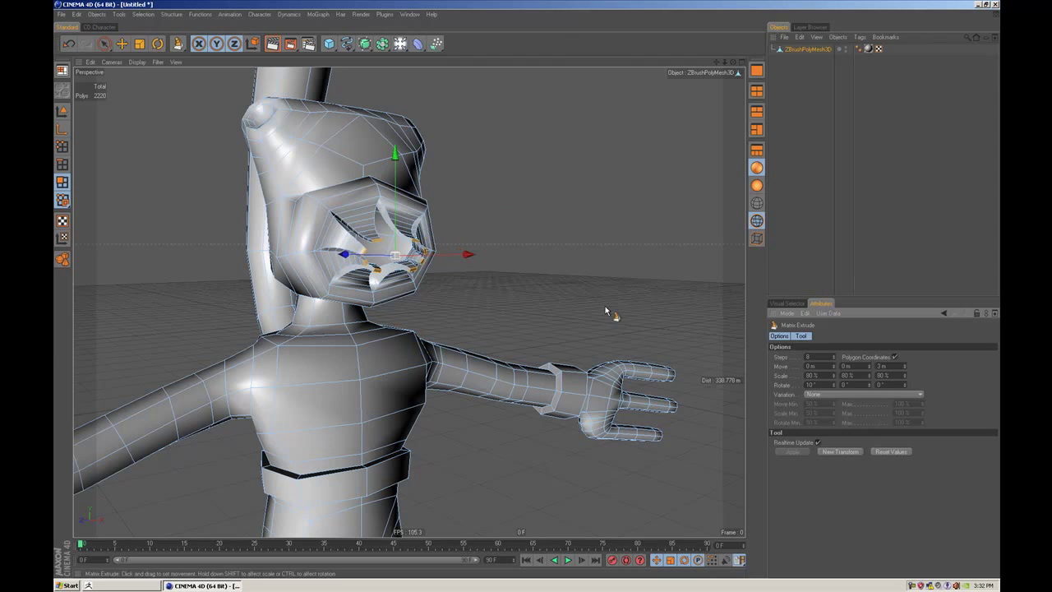
{"action": "left_click_drag", "start_coordinate": [834, 388], "coordinate": [808, 388]}
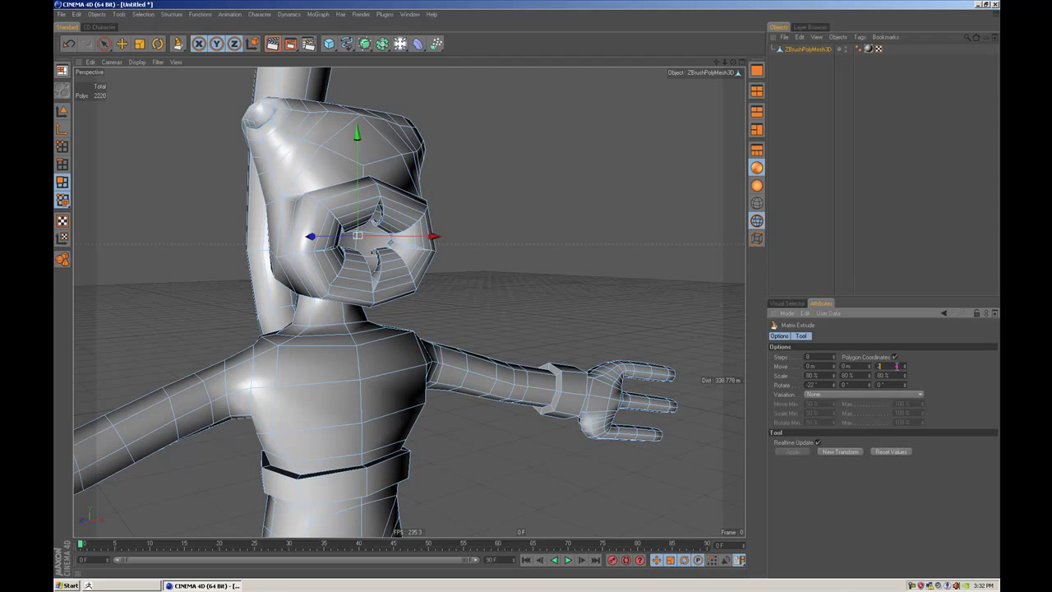
{"action": "left_click_drag", "start_coordinate": [905, 366], "coordinate": [904, 353]}
Step: Examine the extruded teeth, the cuff bands and the head from several angles and distances
{"action": "mouse_move", "coordinate": [591, 288]}
{"action": "left_mouse_down", "text": "alt"}
{"action": "mouse_move", "coordinate": [468, 291]}
{"action": "mouse_move", "coordinate": [583, 284]}
{"action": "left_mouse_up", "text": "alt"}
{"action": "right_click_drag", "start_coordinate": [583, 284], "coordinate": [534, 285], "text": "alt"}
{"action": "mouse_move", "coordinate": [597, 291]}
{"action": "left_mouse_down", "text": "alt"}
{"action": "mouse_move", "coordinate": [535, 285]}
{"action": "mouse_move", "coordinate": [584, 283]}
{"action": "left_mouse_up", "text": "alt"}
{"action": "key", "text": "e"}
{"action": "right_click_drag", "start_coordinate": [526, 288], "coordinate": [460, 289], "text": "alt"}
{"action": "left_click_drag", "start_coordinate": [620, 285], "coordinate": [585, 246], "text": "alt"}
{"action": "middle_click_drag", "start_coordinate": [567, 286], "coordinate": [581, 245], "text": "alt"}
{"action": "left_click_drag", "start_coordinate": [567, 287], "coordinate": [537, 288], "text": "alt"}
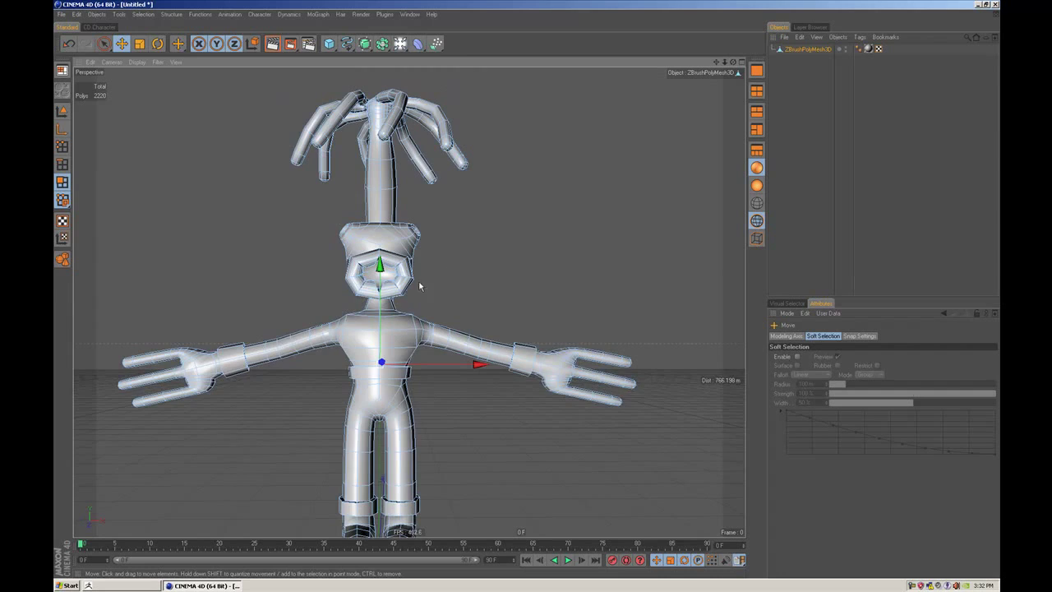
{"action": "left_click_drag", "start_coordinate": [419, 285], "coordinate": [528, 290], "text": "alt"}
{"action": "right_click_drag", "start_coordinate": [460, 293], "coordinate": [493, 295], "text": "alt"}
{"action": "mouse_move", "coordinate": [559, 291]}
{"action": "left_mouse_down", "text": "alt"}
{"action": "mouse_move", "coordinate": [526, 289]}
{"action": "mouse_move", "coordinate": [559, 295]}
{"action": "left_mouse_up", "text": "alt"}
{"action": "right_click_drag", "start_coordinate": [436, 291], "coordinate": [485, 293], "text": "alt"}
{"action": "middle_click_drag", "start_coordinate": [441, 280], "coordinate": [443, 304], "text": "alt"}
{"action": "left_click_drag", "start_coordinate": [441, 293], "coordinate": [441, 298], "text": "alt"}
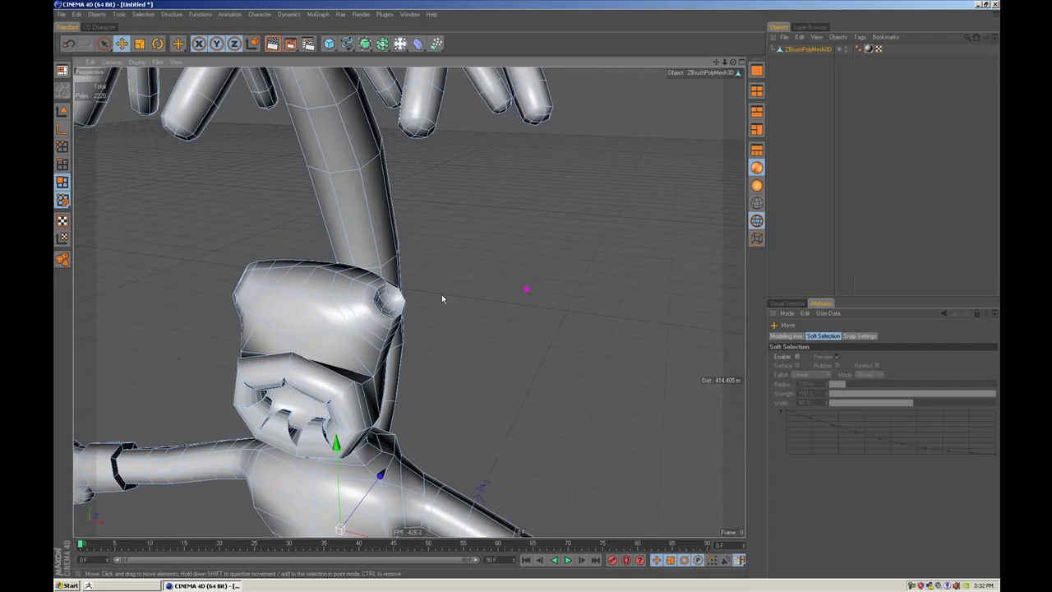
Step: Add a sphere primitive and raise it about 330 m to the height of the character's head
{"action": "right_click_drag", "start_coordinate": [441, 295], "coordinate": [509, 295], "text": "alt"}
{"action": "left_click_drag", "start_coordinate": [441, 295], "coordinate": [464, 294], "text": "alt"}
{"action": "right_click_drag", "start_coordinate": [439, 293], "coordinate": [378, 293], "text": "alt"}
{"action": "left_click_drag", "start_coordinate": [439, 293], "coordinate": [460, 293], "text": "alt"}
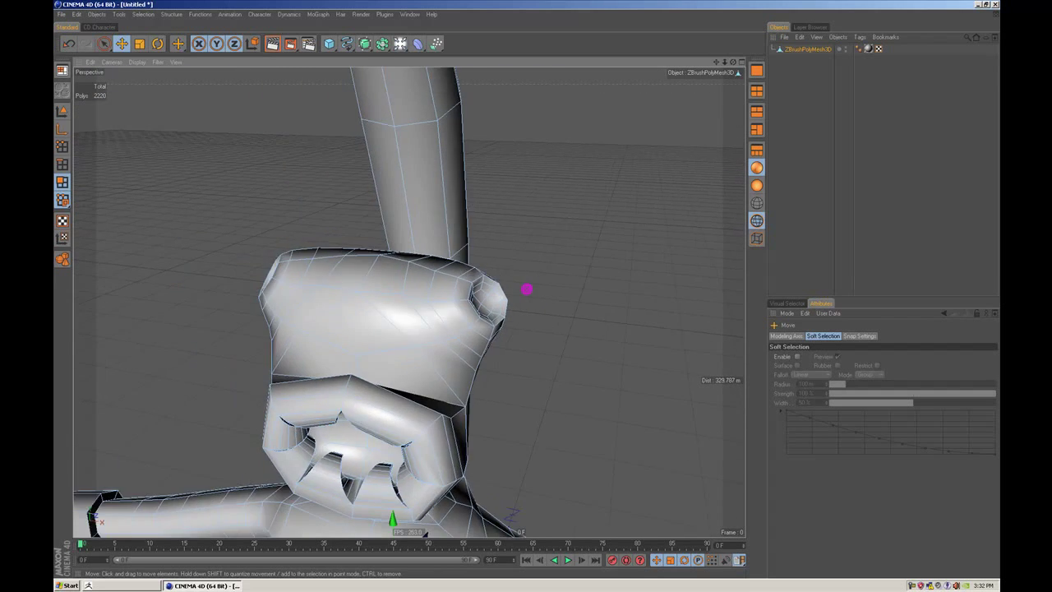
{"action": "right_click_drag", "start_coordinate": [465, 291], "coordinate": [403, 291], "text": "alt"}
{"action": "left_click_drag", "start_coordinate": [465, 292], "coordinate": [613, 330], "text": "alt"}
{"action": "left_click", "coordinate": [328, 46]}
{"action": "left_click", "coordinate": [411, 56]}
{"action": "right_click_drag", "start_coordinate": [515, 290], "coordinate": [427, 290], "text": "alt"}
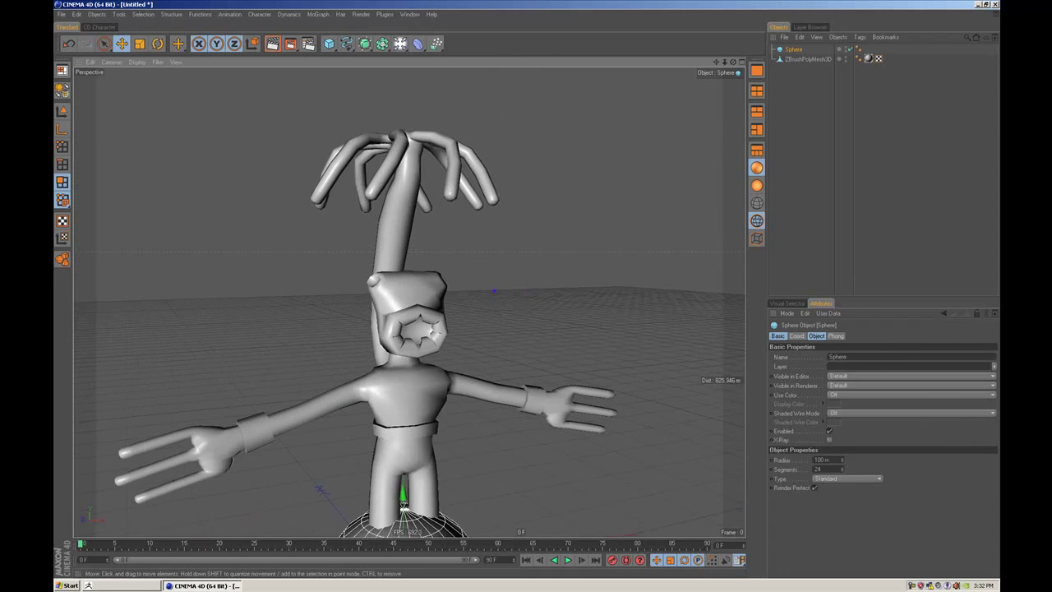
{"action": "left_click_drag", "start_coordinate": [491, 291], "coordinate": [512, 314], "text": "alt"}
{"action": "key", "text": "e"}
{"action": "left_click_drag", "start_coordinate": [403, 505], "coordinate": [403, 219]}
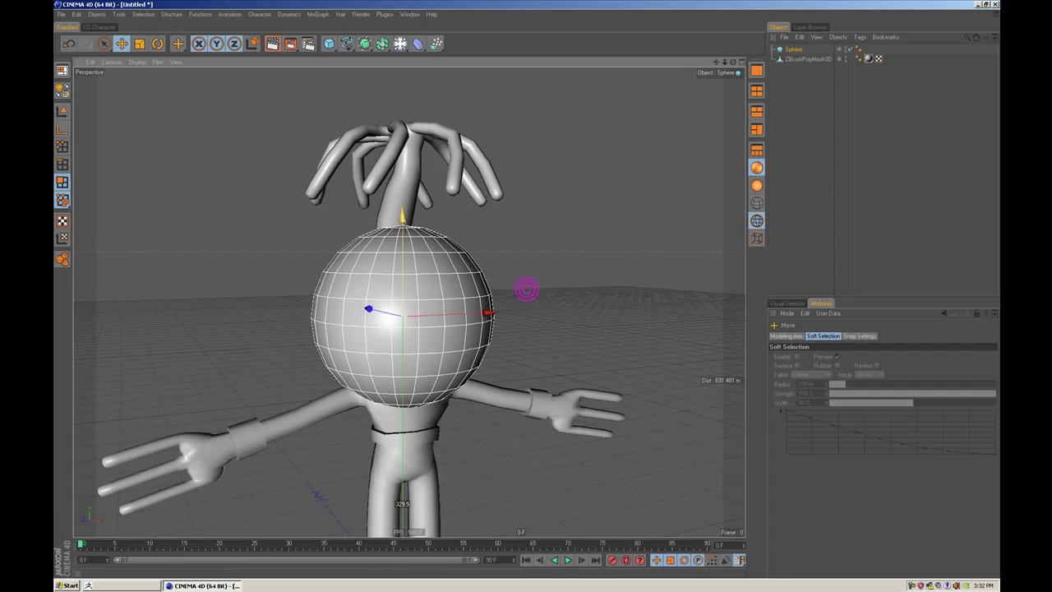
Step: Scale the sphere down to a small ball that fits inside the head
{"action": "key", "text": "t"}
{"action": "left_click_drag", "start_coordinate": [621, 473], "coordinate": [483, 474]}
{"action": "key", "text": "e"}
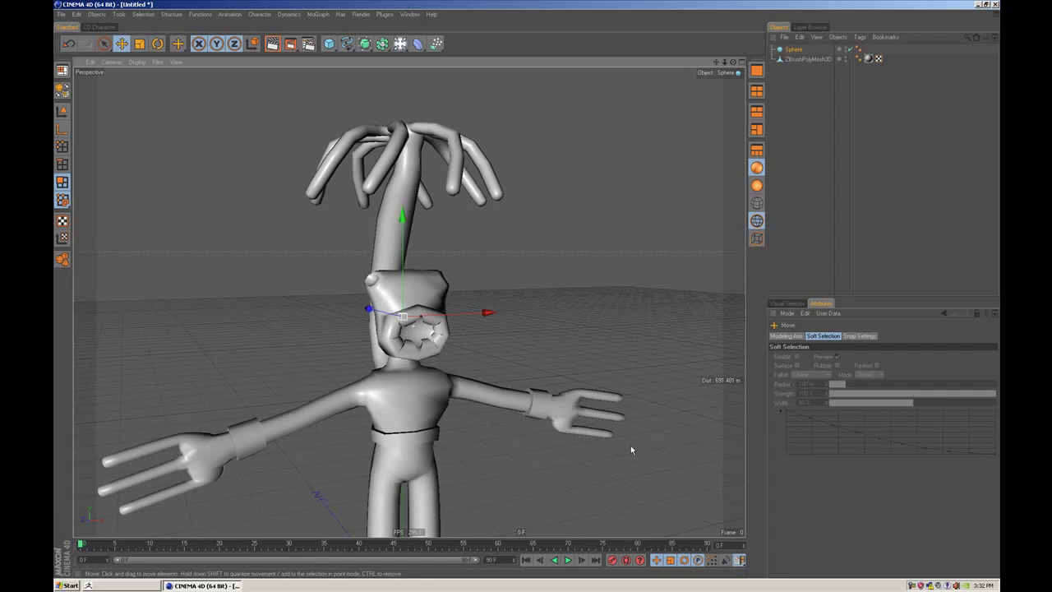
Step: Show all four views and set the top and front views to shaded display
{"action": "left_click_drag", "start_coordinate": [630, 449], "coordinate": [690, 456], "text": "alt"}
{"action": "left_click", "coordinate": [742, 62]}
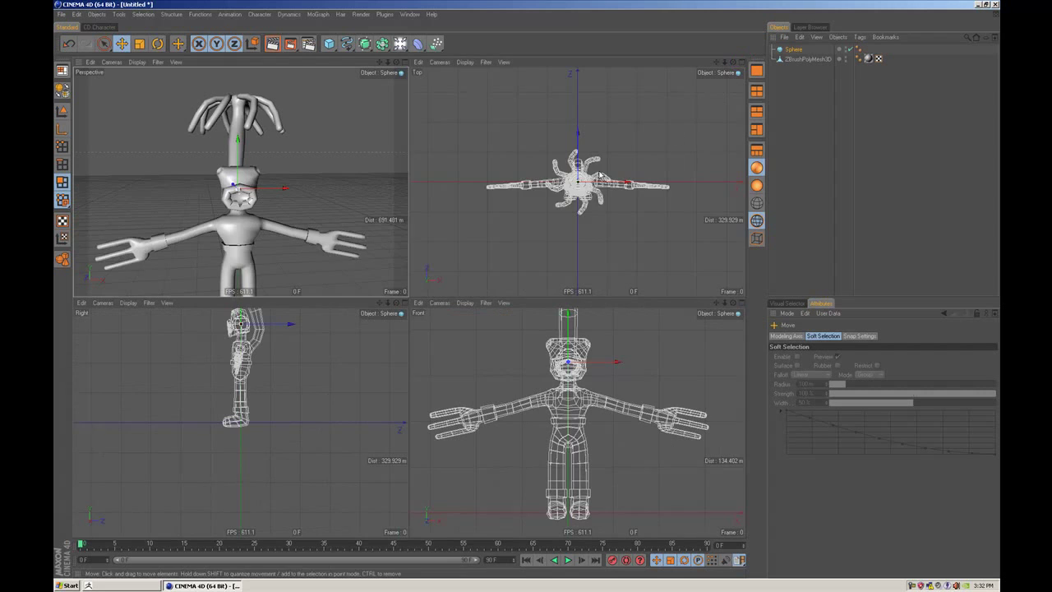
{"action": "scroll", "coordinate": [674, 213], "scroll_direction": "up", "scroll_amount": 2}
{"action": "left_click", "coordinate": [758, 188]}
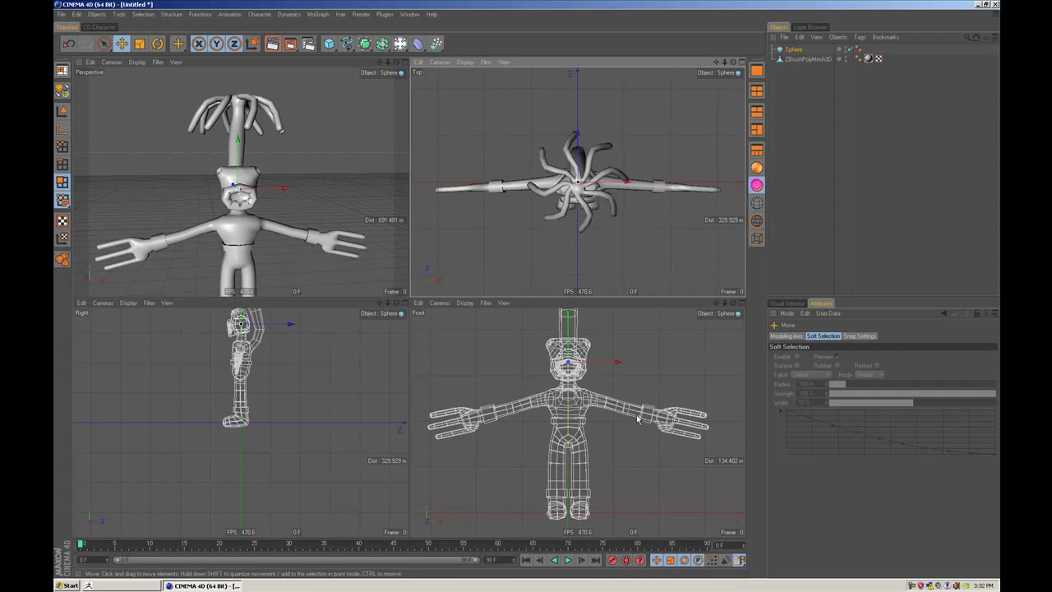
{"action": "left_click", "coordinate": [758, 186]}
{"action": "scroll", "coordinate": [575, 386], "scroll_direction": "up", "scroll_amount": 3}
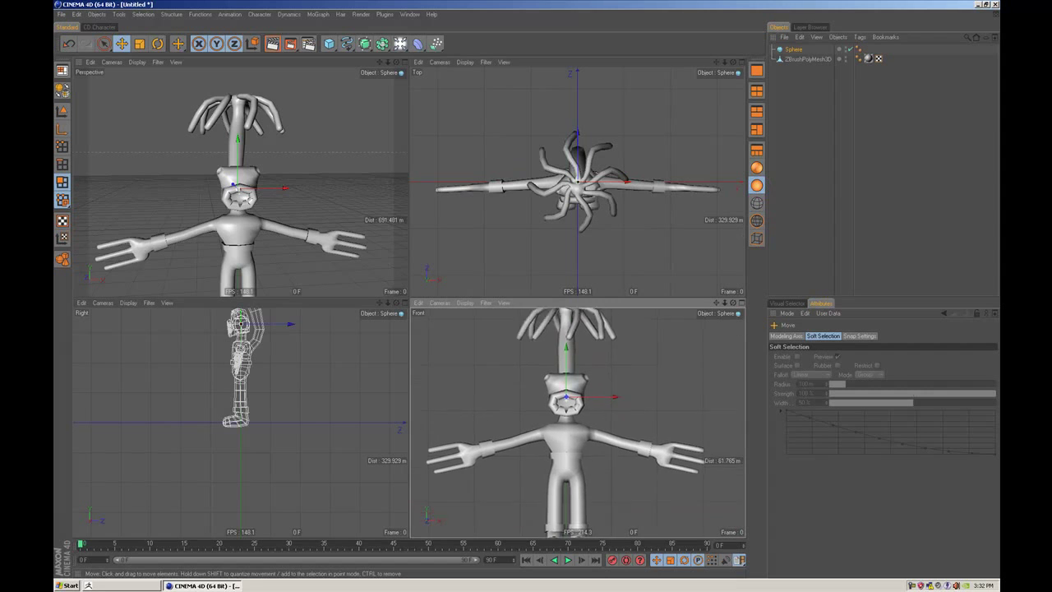
Step: Move the small sphere out to the eye socket at the head's upper corner and bring it forward into the socket
{"action": "left_click_drag", "start_coordinate": [611, 372], "coordinate": [527, 308]}
{"action": "key", "text": "t"}
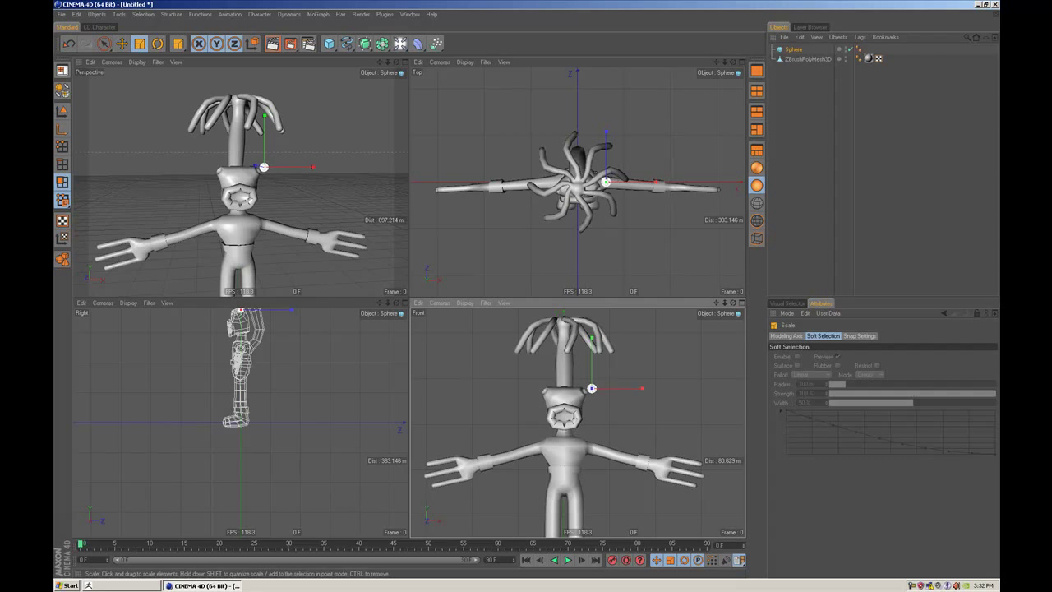
{"action": "key", "text": "e"}
{"action": "right_click_drag", "start_coordinate": [239, 177], "coordinate": [283, 174], "text": "alt"}
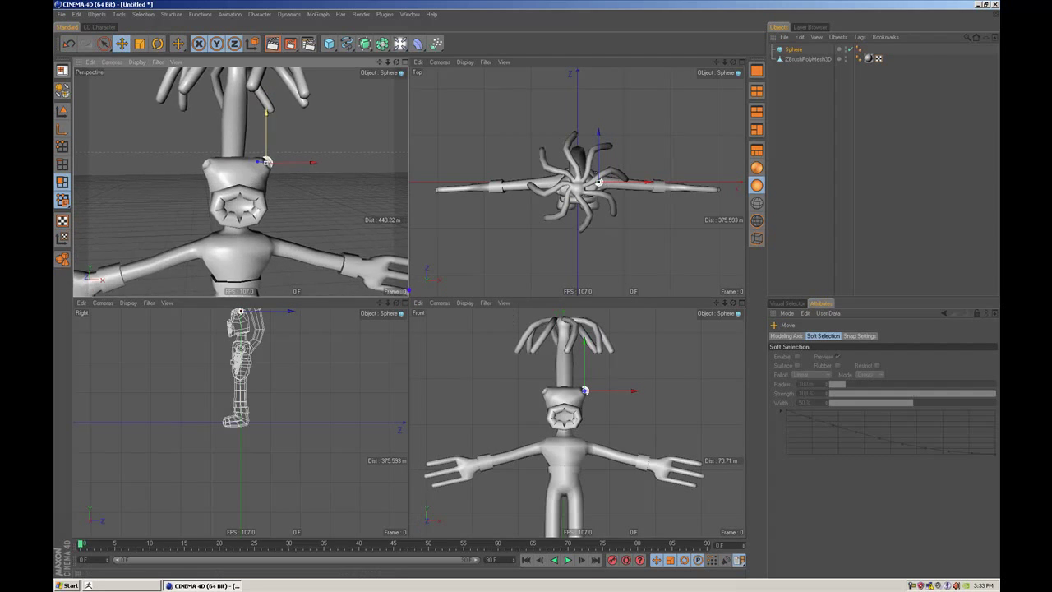
{"action": "left_click_drag", "start_coordinate": [283, 174], "coordinate": [218, 177], "text": "alt"}
{"action": "right_click_drag", "start_coordinate": [218, 154], "coordinate": [320, 154], "text": "alt"}
{"action": "left_click_drag", "start_coordinate": [217, 154], "coordinate": [107, 181], "text": "alt"}
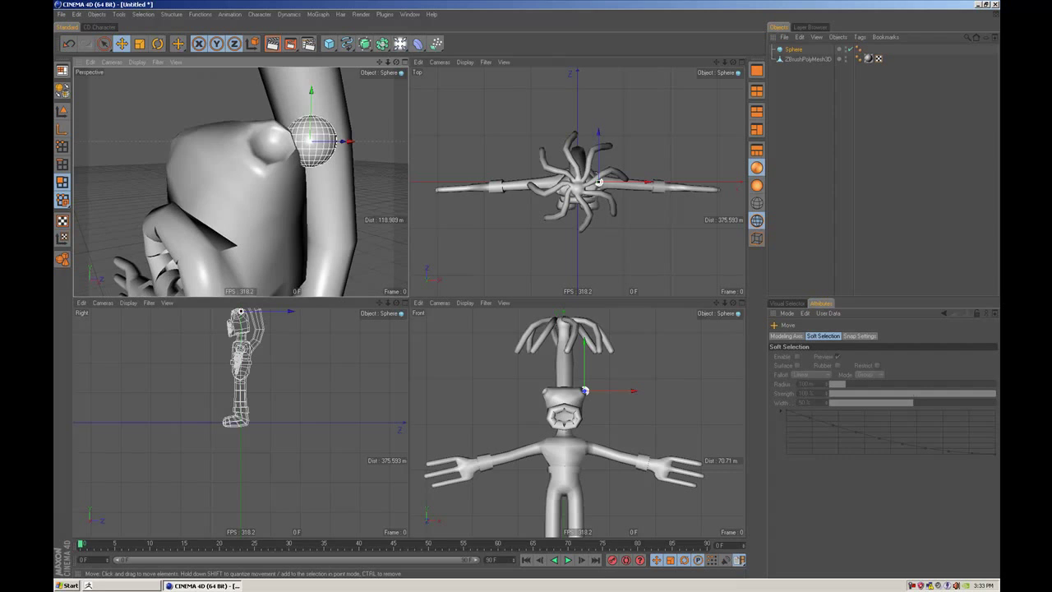
{"action": "left_click_drag", "start_coordinate": [350, 141], "coordinate": [305, 143]}
{"action": "left_click_drag", "start_coordinate": [305, 143], "coordinate": [331, 143], "text": "alt"}
Step: Scale the sphere to a radius of about 6.8 m and seat it in the eye socket
{"action": "key", "text": "t"}
{"action": "left_click_drag", "start_coordinate": [354, 185], "coordinate": [407, 290]}
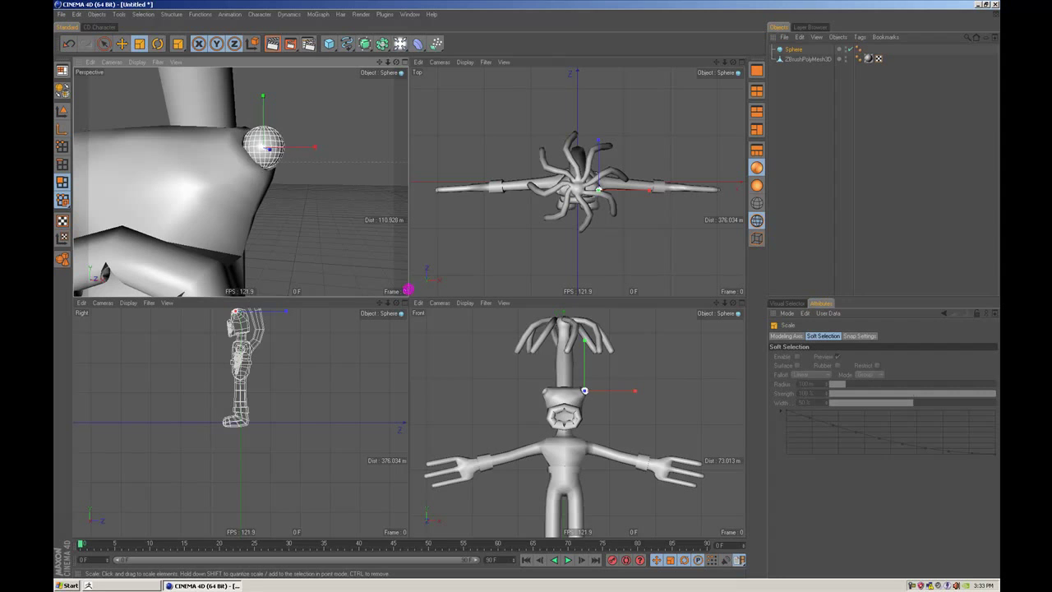
{"action": "key", "text": "e"}
{"action": "left_click_drag", "start_coordinate": [330, 165], "coordinate": [306, 149], "text": "alt"}
{"action": "left_click_drag", "start_coordinate": [306, 149], "coordinate": [338, 113], "text": "alt"}
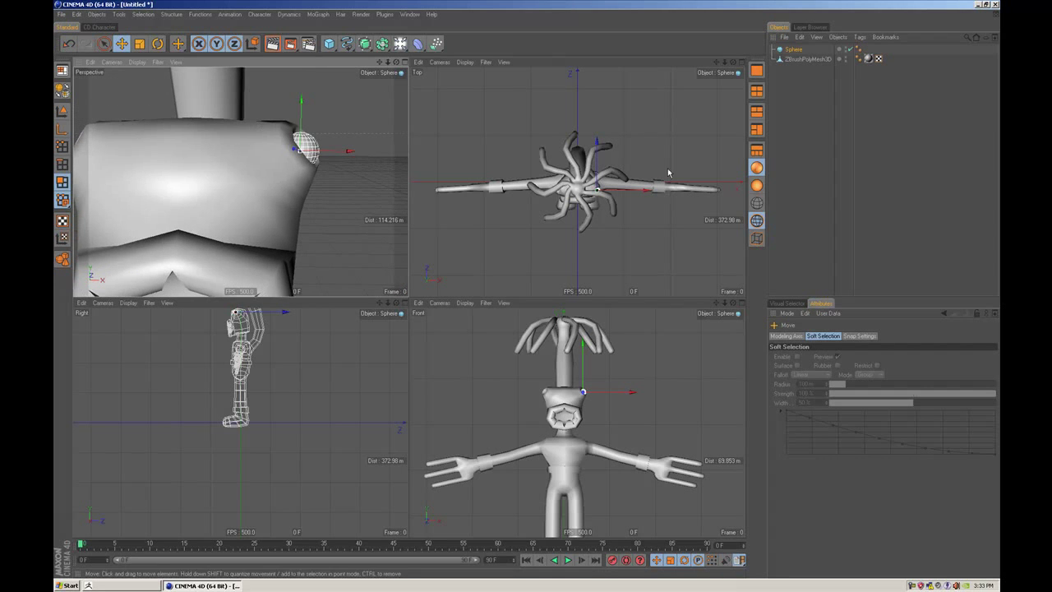
Step: Duplicate the eyeball sphere, move the copy along X into the opposite eye socket, and return to the single perspective view
{"action": "left_click_drag", "start_coordinate": [800, 52], "coordinate": [798, 57], "text": "ctrl"}
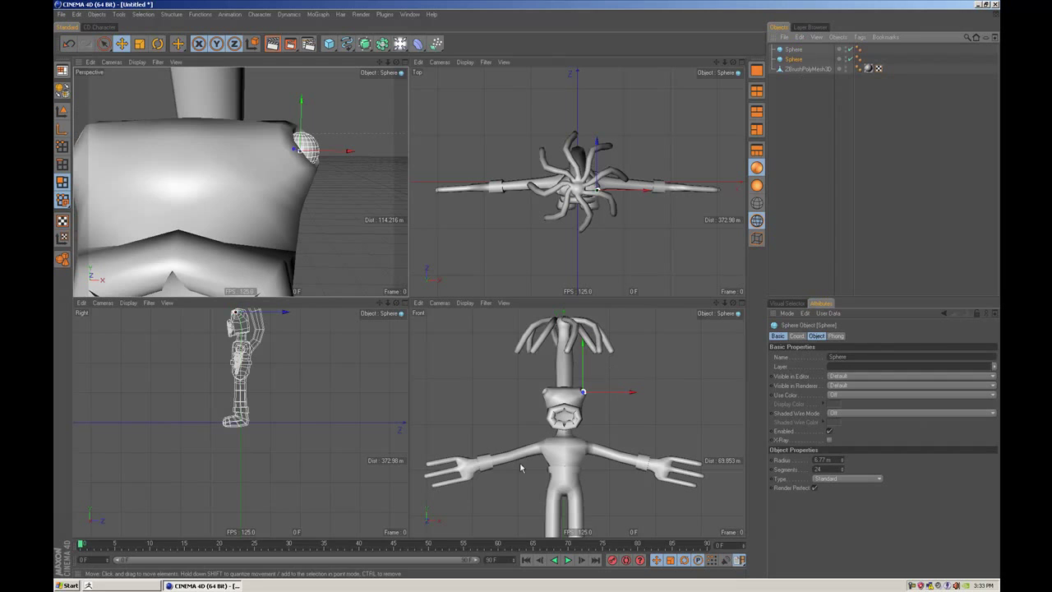
{"action": "left_click_drag", "start_coordinate": [616, 393], "coordinate": [614, 392]}
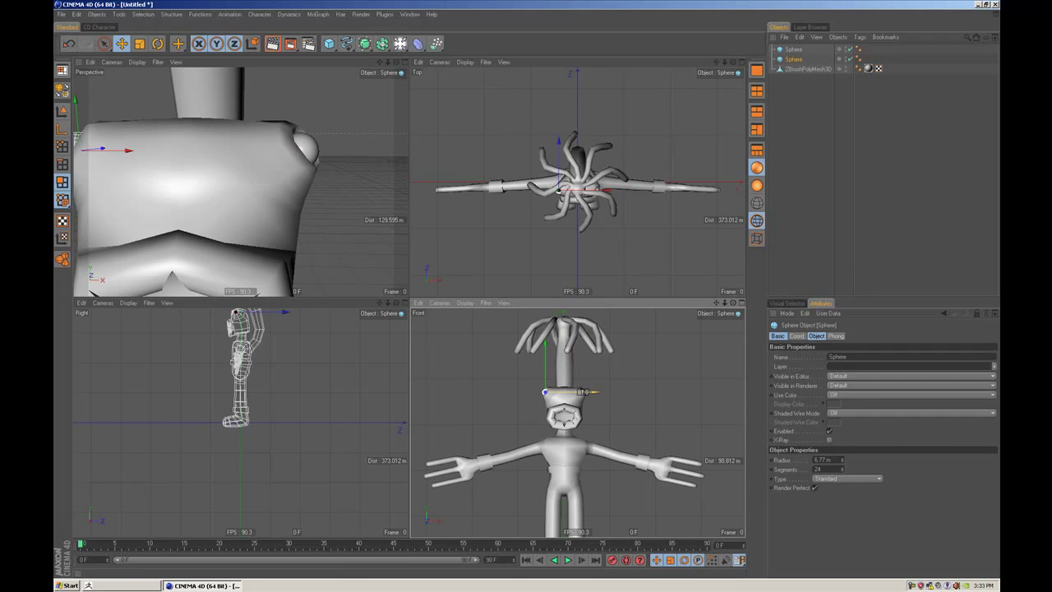
{"action": "left_click_drag", "start_coordinate": [229, 200], "coordinate": [267, 197], "text": "alt"}
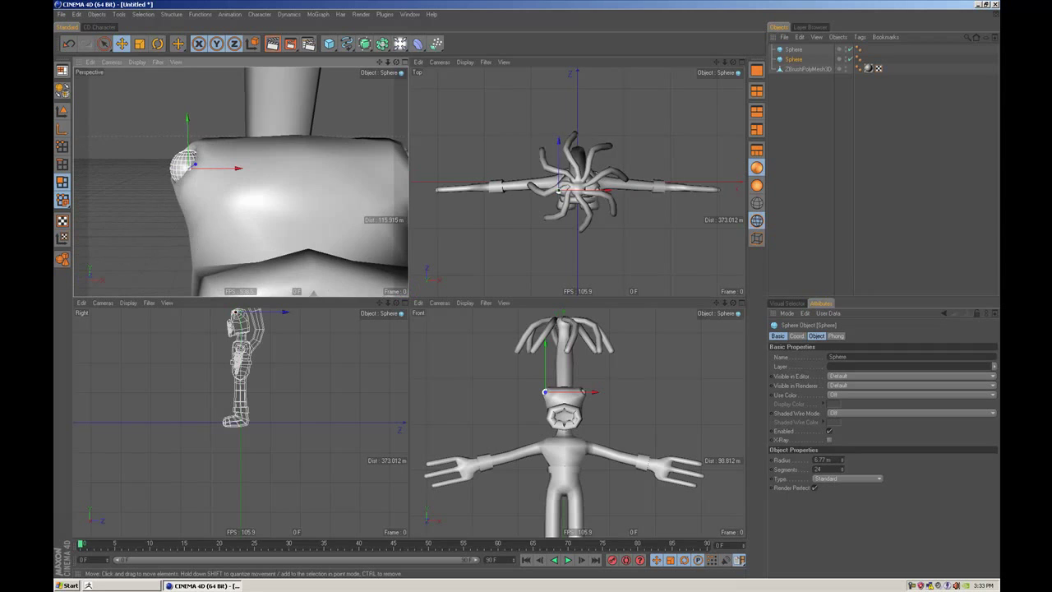
{"action": "left_click", "coordinate": [405, 63]}
{"action": "right_click_drag", "start_coordinate": [502, 151], "coordinate": [704, 217], "text": "alt"}
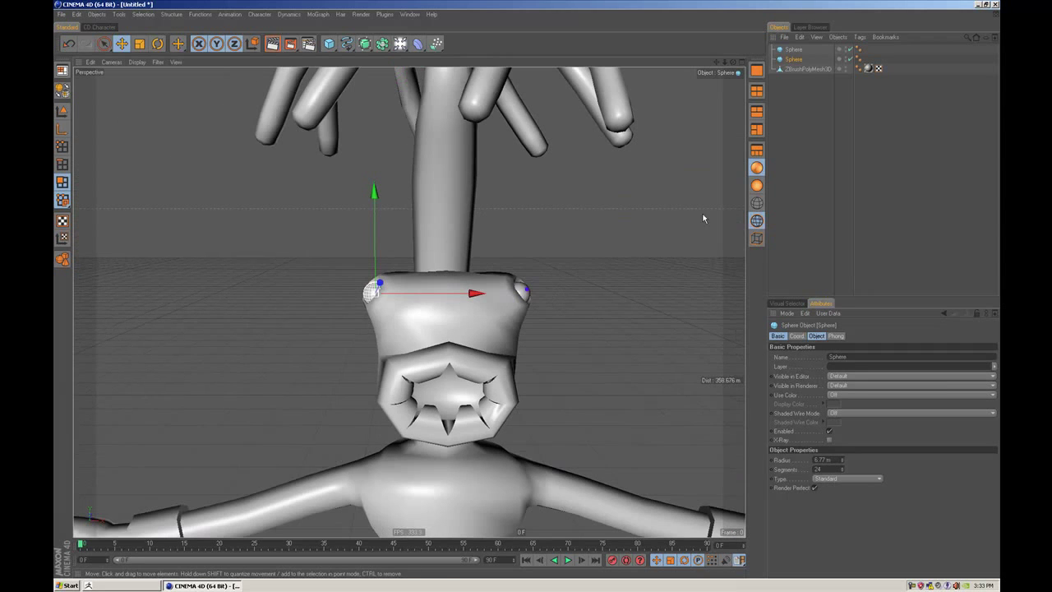
{"action": "left_click", "coordinate": [801, 159]}
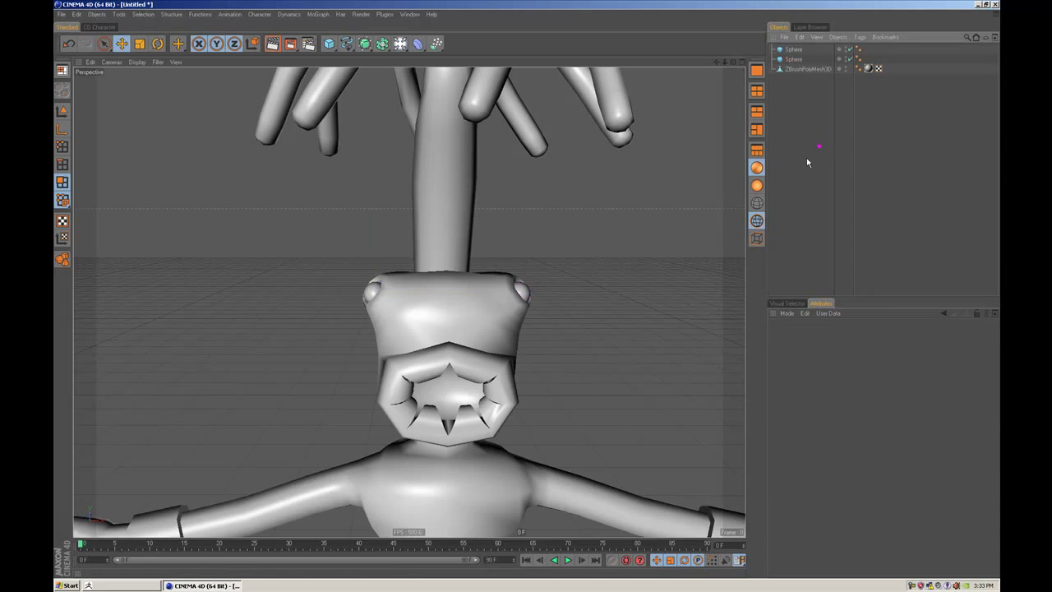
Step: Convert both eyeball spheres into editable polygon objects
{"action": "left_click", "coordinate": [794, 59]}
{"action": "key", "text": "c"}
{"action": "left_click", "coordinate": [797, 51]}
{"action": "key", "text": "c"}
{"action": "right_click_drag", "start_coordinate": [518, 290], "coordinate": [629, 246], "text": "alt"}
{"action": "left_click_drag", "start_coordinate": [522, 289], "coordinate": [362, 288], "text": "alt"}
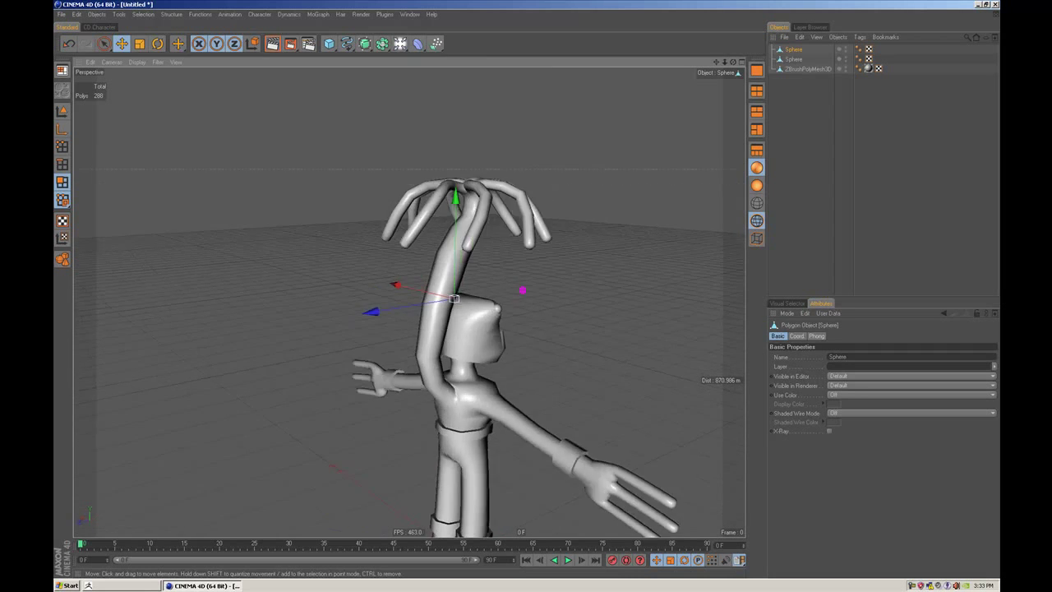
{"action": "middle_click_drag", "start_coordinate": [524, 289], "coordinate": [449, 302], "text": "alt"}
{"action": "left_click_drag", "start_coordinate": [527, 284], "coordinate": [590, 325], "text": "alt"}
{"action": "right_click_drag", "start_coordinate": [526, 288], "coordinate": [572, 288], "text": "alt"}
{"action": "left_click_drag", "start_coordinate": [526, 289], "coordinate": [262, 233], "text": "alt"}
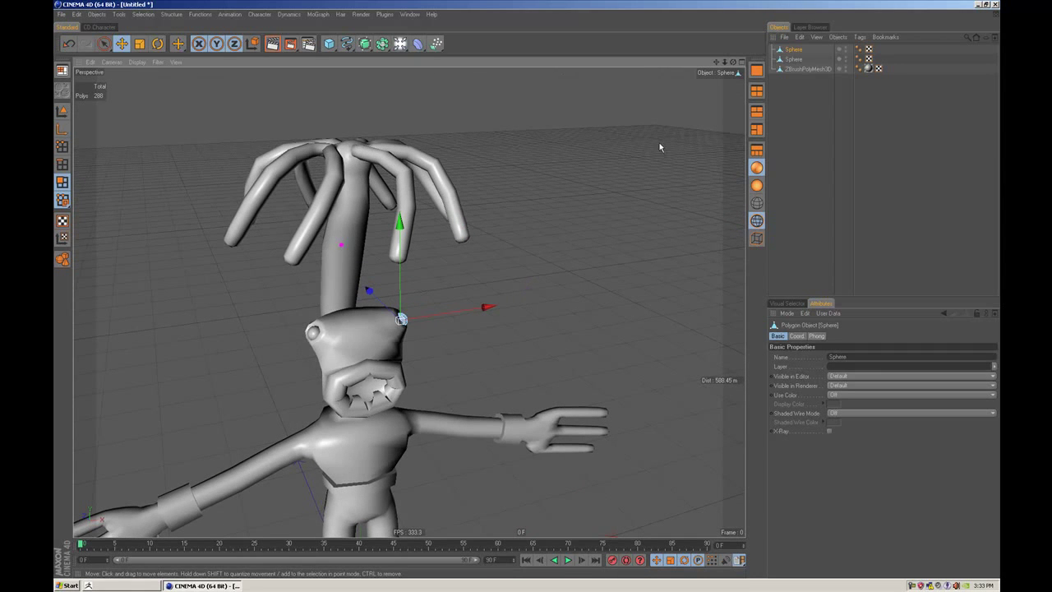
Step: Select a polygon loop near the tip of every palm frond on the ZBrushPolyMesh3D object with Loop Selection
{"action": "left_click", "coordinate": [811, 69]}
{"action": "right_click_drag", "start_coordinate": [345, 217], "coordinate": [526, 288], "text": "alt"}
{"action": "mouse_move", "coordinate": [526, 289]}
{"action": "left_mouse_down", "text": "alt"}
{"action": "mouse_move", "coordinate": [341, 226]}
{"action": "mouse_move", "coordinate": [527, 288]}
{"action": "left_mouse_up", "text": "alt"}
{"action": "right_click", "coordinate": [242, 228]}
{"action": "left_click", "coordinate": [257, 265]}
{"action": "left_click", "coordinate": [252, 210]}
{"action": "left_click", "coordinate": [417, 208], "text": "shift"}
{"action": "left_click_drag", "start_coordinate": [497, 253], "coordinate": [633, 272], "text": "alt"}
{"action": "left_click", "coordinate": [573, 212], "text": "shift"}
{"action": "left_click", "coordinate": [705, 226], "text": "shift"}
{"action": "scroll", "coordinate": [705, 226], "scroll_direction": "down", "scroll_amount": 3}
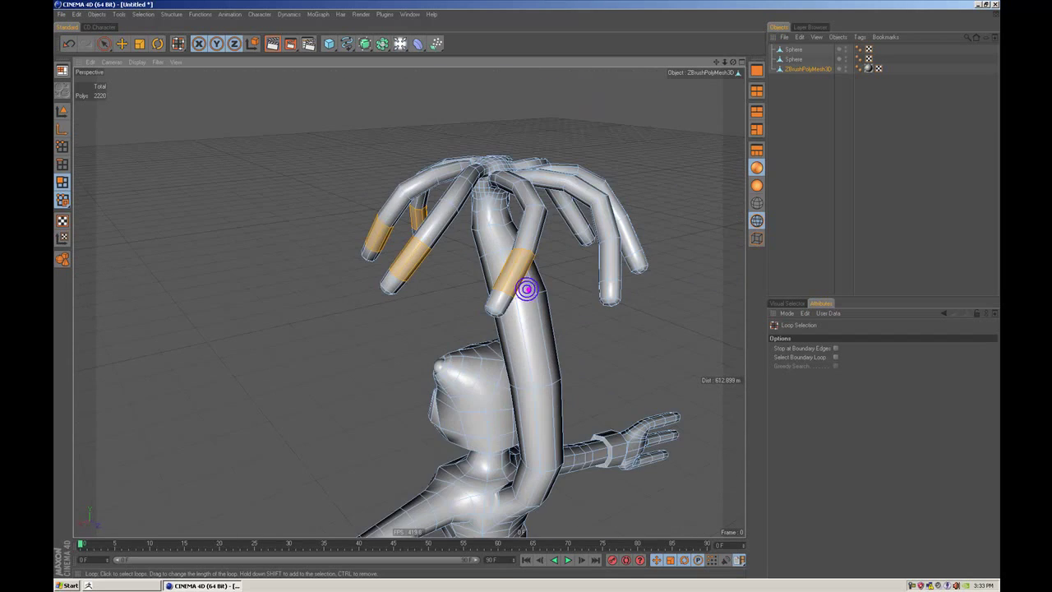
{"action": "left_click", "coordinate": [613, 259], "text": "shift"}
{"action": "left_click_drag", "start_coordinate": [675, 324], "coordinate": [576, 350], "text": "alt"}
{"action": "left_click", "coordinate": [604, 282], "text": "shift"}
Step: Extrude the selected frond loops outward by 4 m to form thick cuffs
{"action": "left_click_drag", "start_coordinate": [655, 293], "coordinate": [589, 317], "text": "alt"}
{"action": "key", "text": "d"}
{"action": "left_click_drag", "start_coordinate": [579, 368], "coordinate": [497, 285]}
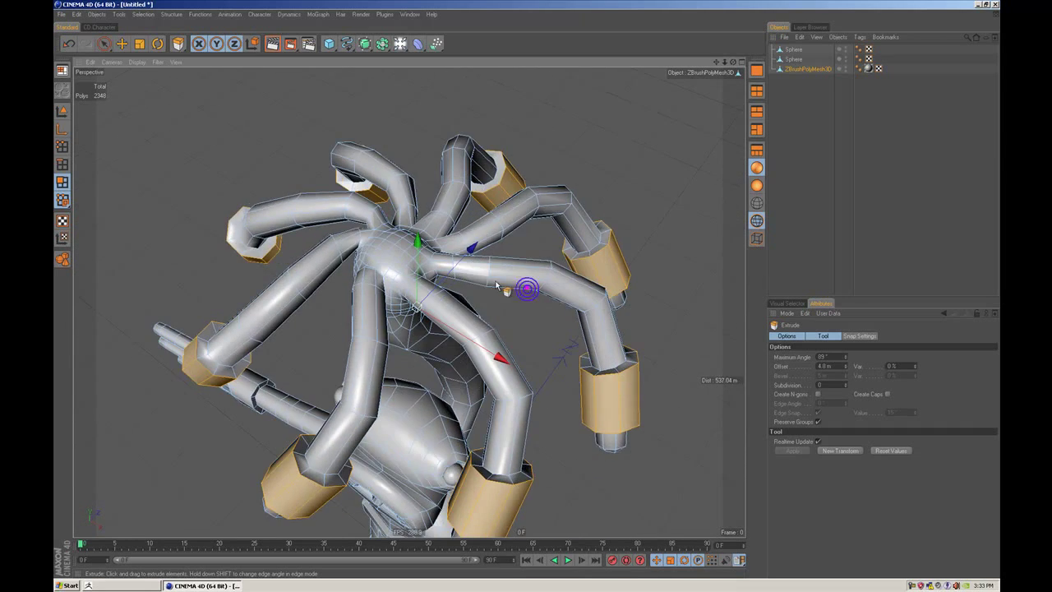
Step: Extrude the polygons at the centre of the palm's crown upward, widen their top, and lower it into a short flared cone
{"action": "left_click", "coordinate": [393, 246]}
{"action": "left_click_drag", "start_coordinate": [582, 230], "coordinate": [580, 159], "text": "alt"}
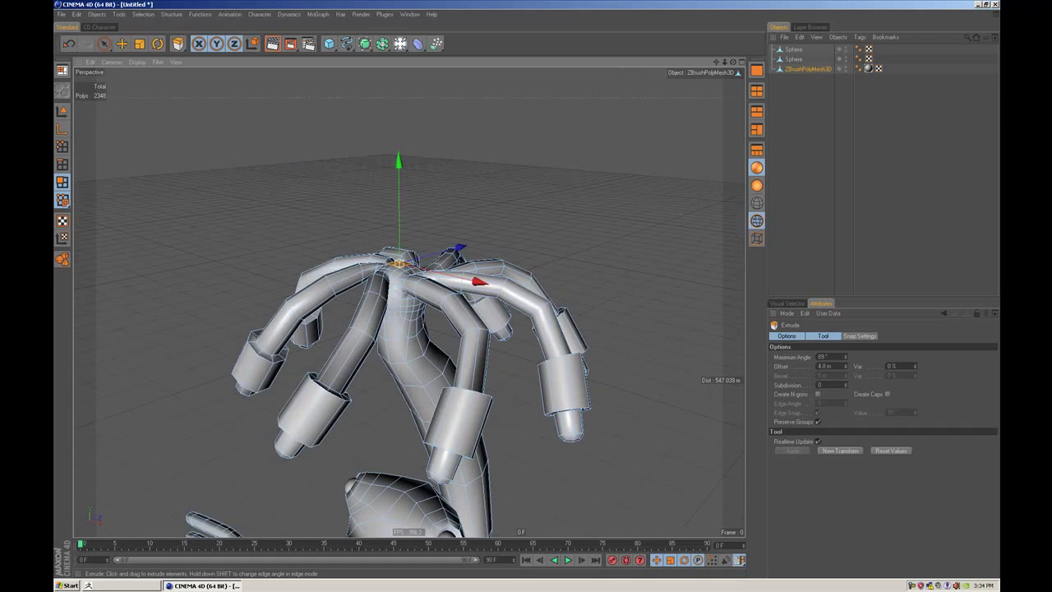
{"action": "left_click_drag", "start_coordinate": [570, 203], "coordinate": [512, 147], "text": "alt"}
{"action": "key", "text": "t"}
{"action": "mouse_move", "coordinate": [570, 166]}
{"action": "left_mouse_down"}
{"action": "mouse_move", "coordinate": [501, 165]}
{"action": "mouse_move", "coordinate": [568, 166]}
{"action": "left_mouse_up"}
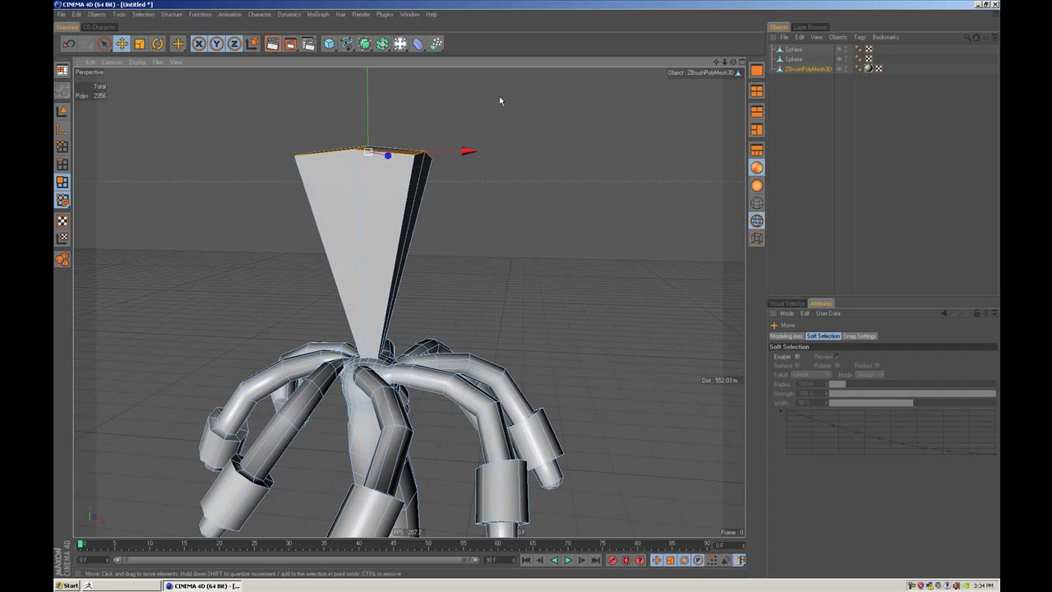
{"action": "mouse_move", "coordinate": [367, 103]}
{"action": "left_mouse_down"}
{"action": "mouse_move", "coordinate": [367, 253]}
{"action": "mouse_move", "coordinate": [321, 280]}
{"action": "mouse_move", "coordinate": [379, 104]}
{"action": "mouse_move", "coordinate": [371, 115]}
{"action": "left_mouse_up"}
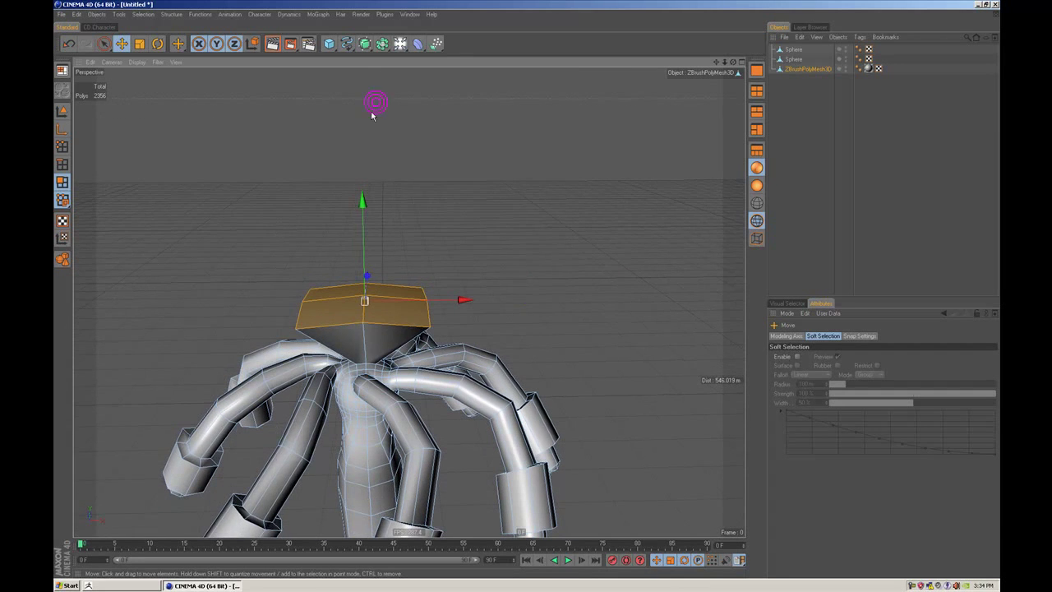
Step: Inset the top face of the flared cone and extrude it inward with a -12.3 m offset to hollow it
{"action": "key", "text": "i"}
{"action": "left_click_drag", "start_coordinate": [434, 169], "coordinate": [527, 291]}
{"action": "key", "text": "d"}
{"action": "key", "text": "ctrl+z"}
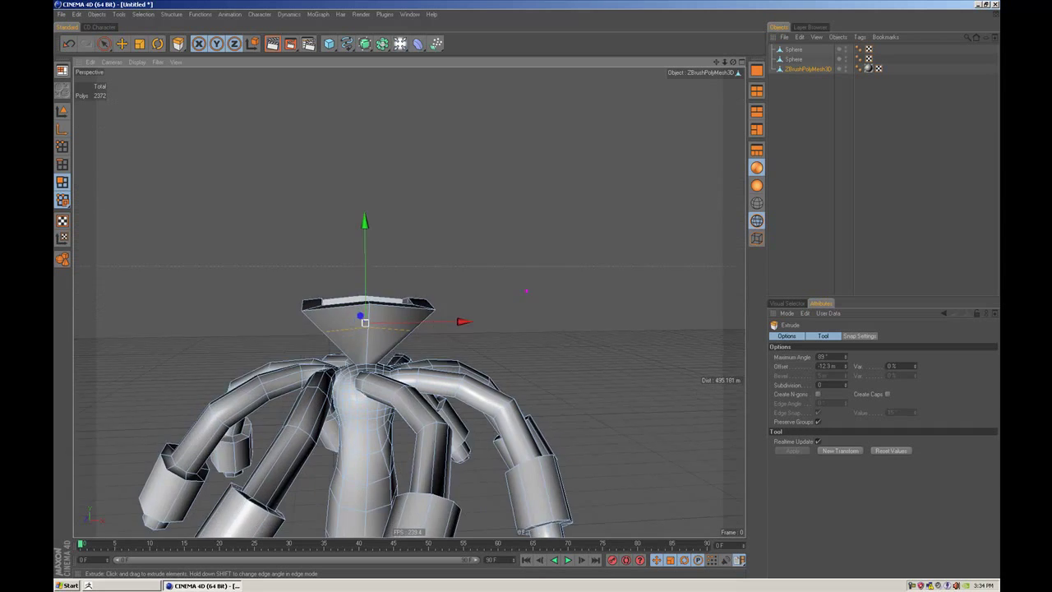
{"action": "middle_click_drag", "start_coordinate": [516, 215], "coordinate": [534, 123], "text": "alt"}
{"action": "right_click_drag", "start_coordinate": [514, 207], "coordinate": [461, 207], "text": "alt"}
{"action": "left_click_drag", "start_coordinate": [507, 206], "coordinate": [523, 290], "text": "alt"}
{"action": "key", "text": "e"}
{"action": "left_click", "coordinate": [550, 229]}
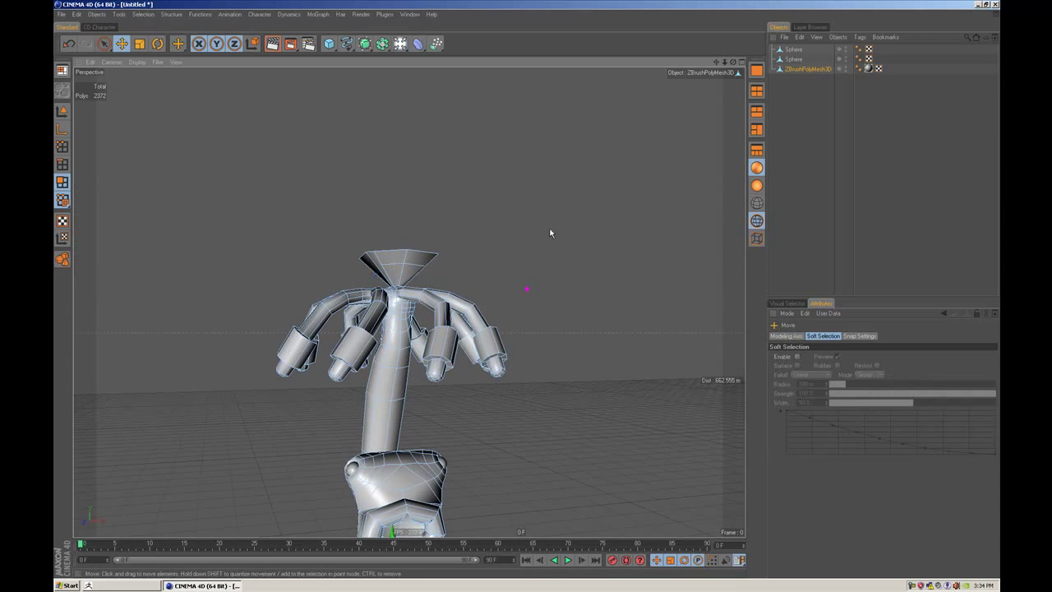
Step: Save the scene as guy in the tut folder on the Desktop
{"action": "right_click_drag", "start_coordinate": [551, 232], "coordinate": [485, 232], "text": "alt"}
{"action": "middle_click_drag", "start_coordinate": [575, 241], "coordinate": [577, 111], "text": "alt"}
{"action": "left_click_drag", "start_coordinate": [582, 243], "coordinate": [612, 267], "text": "alt"}
{"action": "right_click_drag", "start_coordinate": [581, 243], "coordinate": [551, 243], "text": "alt"}
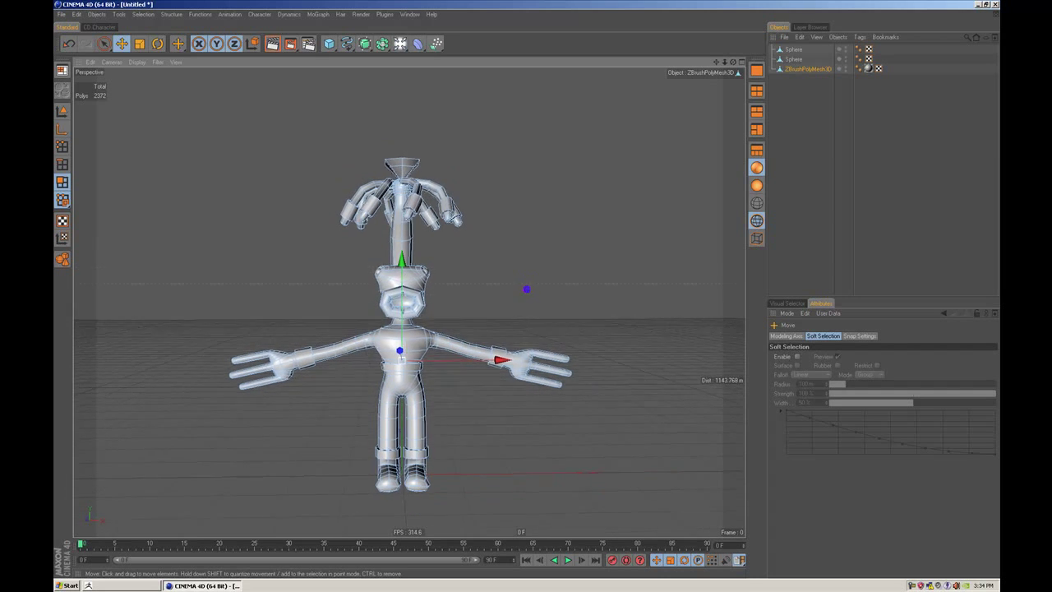
{"action": "key", "text": "ctrl+s"}
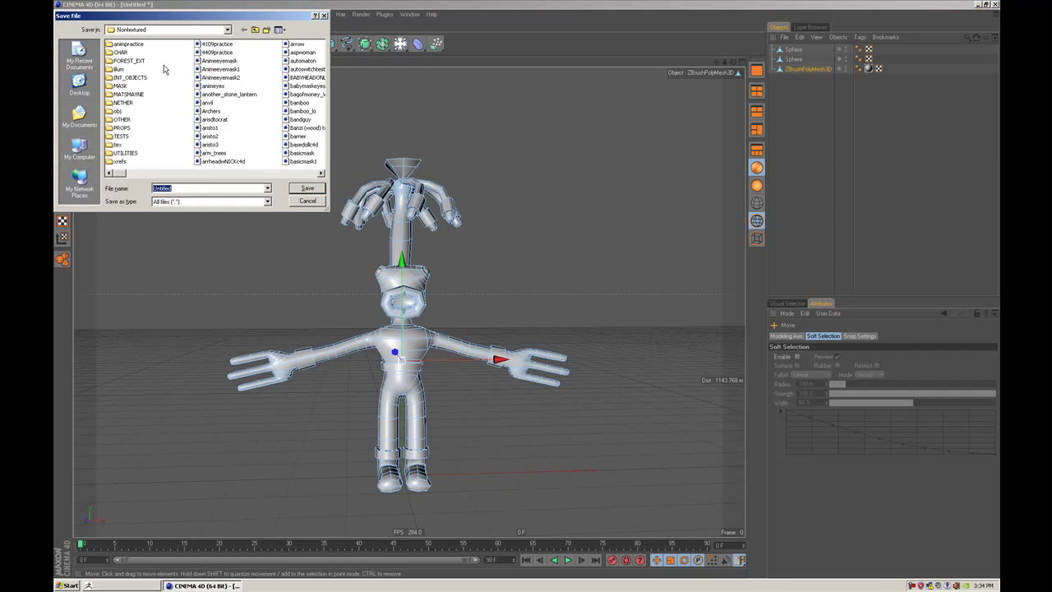
{"action": "left_click", "coordinate": [78, 80]}
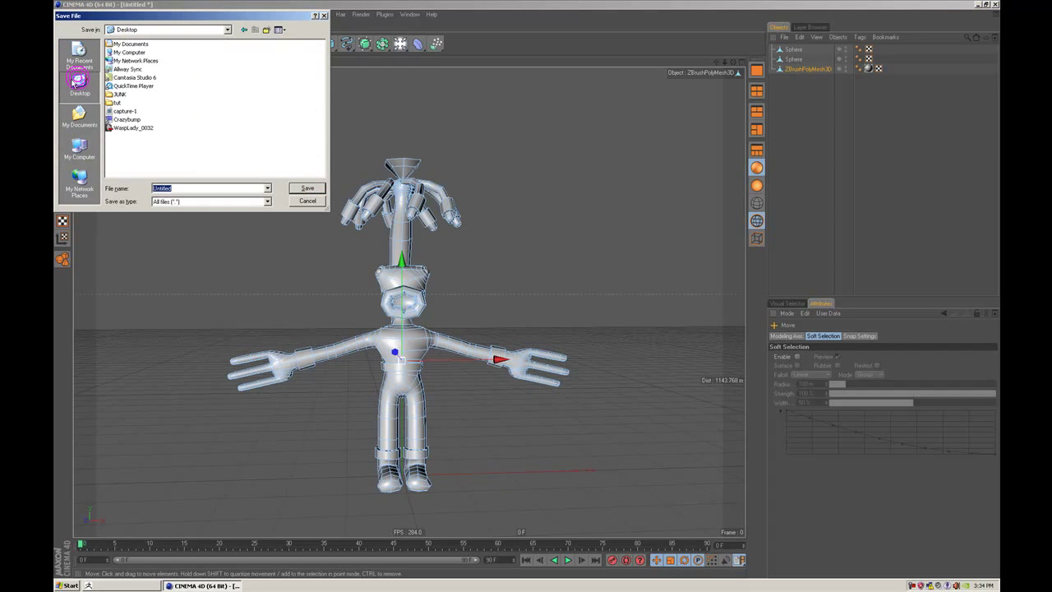
{"action": "double_click", "coordinate": [113, 101]}
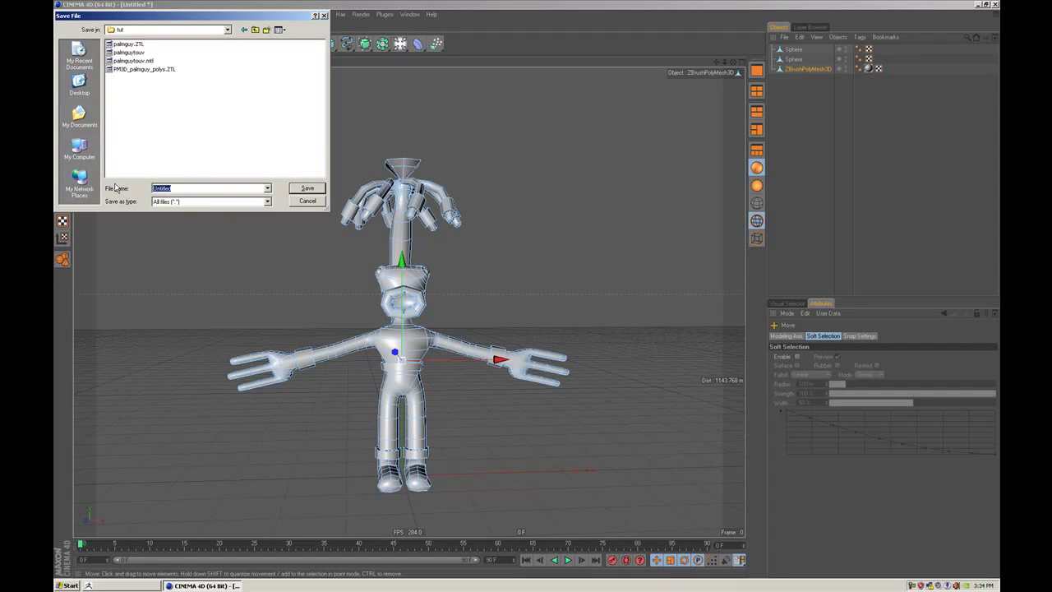
{"action": "type", "text": "guy"}
{"action": "key", "text": "Return"}
Step: Rename the ZBrushPolyMesh3D object to BODY
{"action": "left_click_drag", "start_coordinate": [494, 258], "coordinate": [439, 287], "text": "alt"}
{"action": "left_click", "coordinate": [807, 69]}
{"action": "left_click", "coordinate": [822, 194]}
{"action": "left_click", "coordinate": [409, 329]}
{"action": "left_click_drag", "start_coordinate": [410, 328], "coordinate": [526, 243], "text": "alt"}
{"action": "mouse_move", "coordinate": [527, 288]}
{"action": "left_mouse_down", "text": "alt"}
{"action": "mouse_move", "coordinate": [501, 287]}
{"action": "mouse_move", "coordinate": [526, 291]}
{"action": "left_mouse_up", "text": "alt"}
{"action": "double_click", "coordinate": [809, 69]}
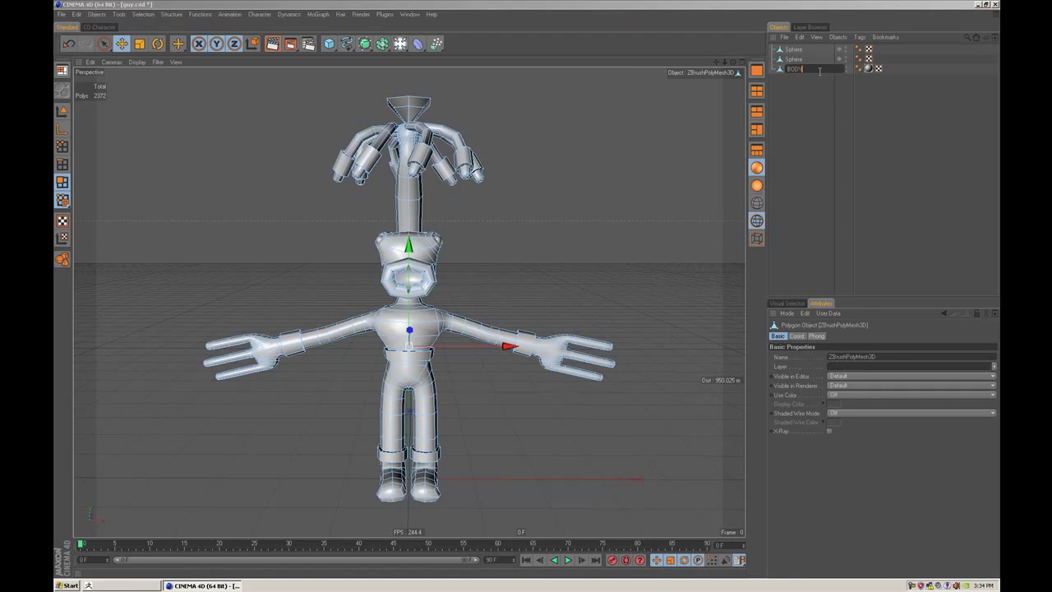
{"action": "key", "text": "Return"}
Step: Switch the workspace to the BP 3D Paint layout
{"action": "left_click_drag", "start_coordinate": [533, 181], "coordinate": [542, 213], "text": "alt"}
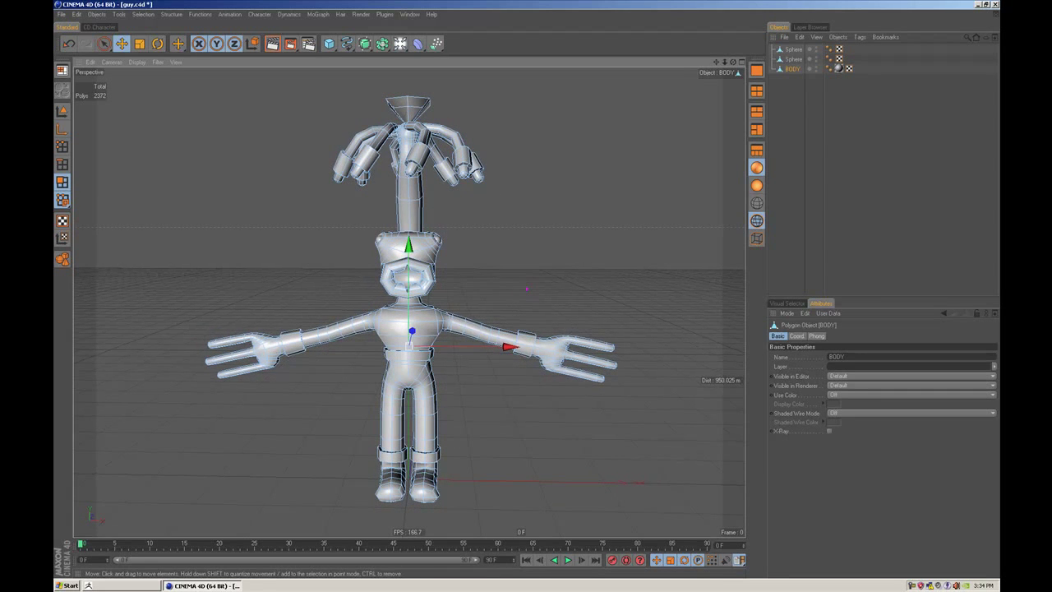
{"action": "left_click_drag", "start_coordinate": [282, 200], "coordinate": [571, 258], "text": "alt"}
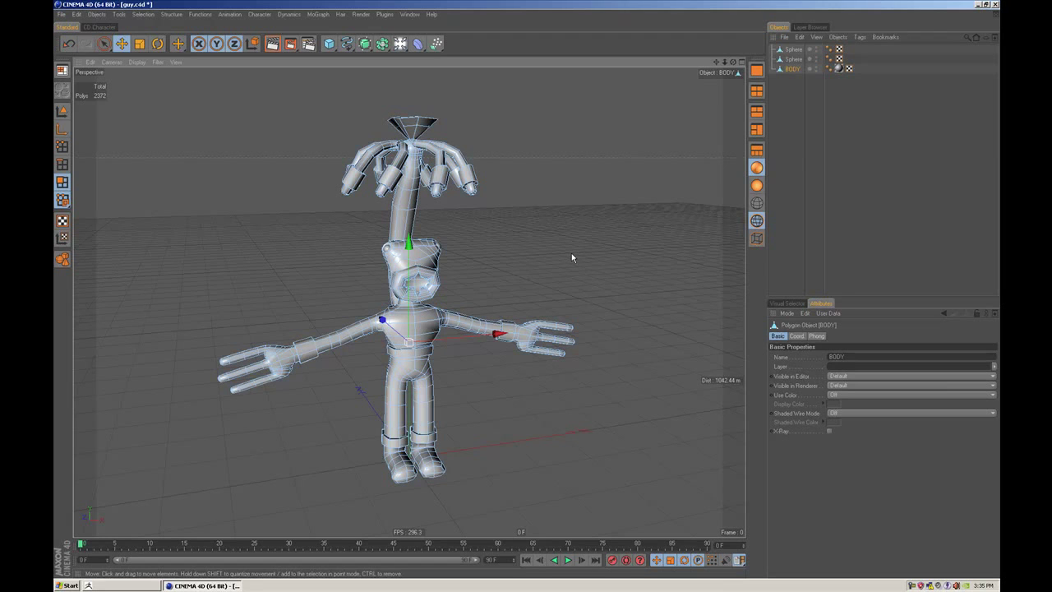
{"action": "left_click_drag", "start_coordinate": [571, 257], "coordinate": [526, 292], "text": "alt"}
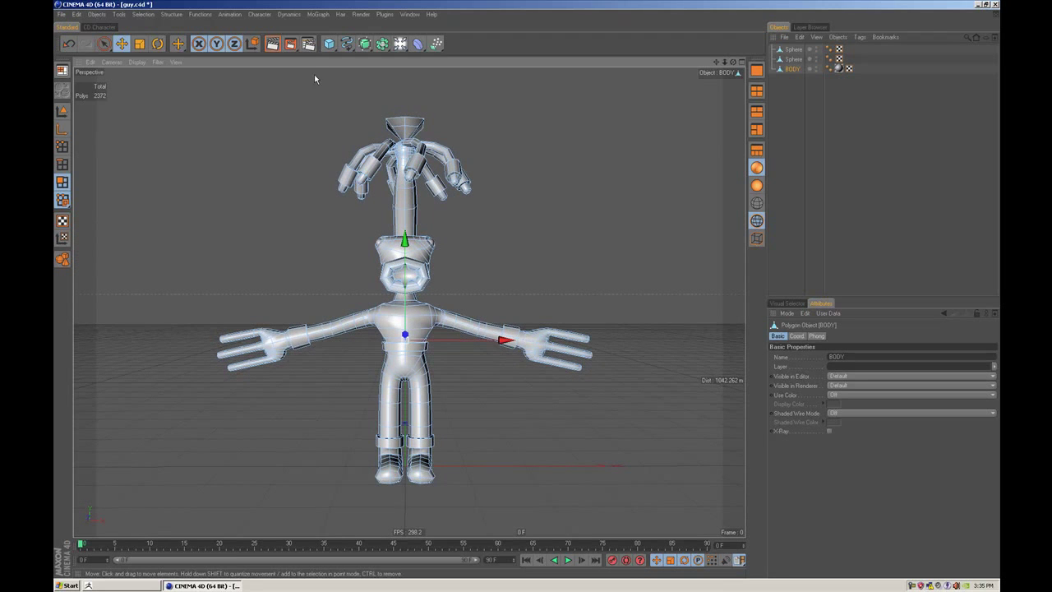
{"action": "left_click", "coordinate": [63, 72]}
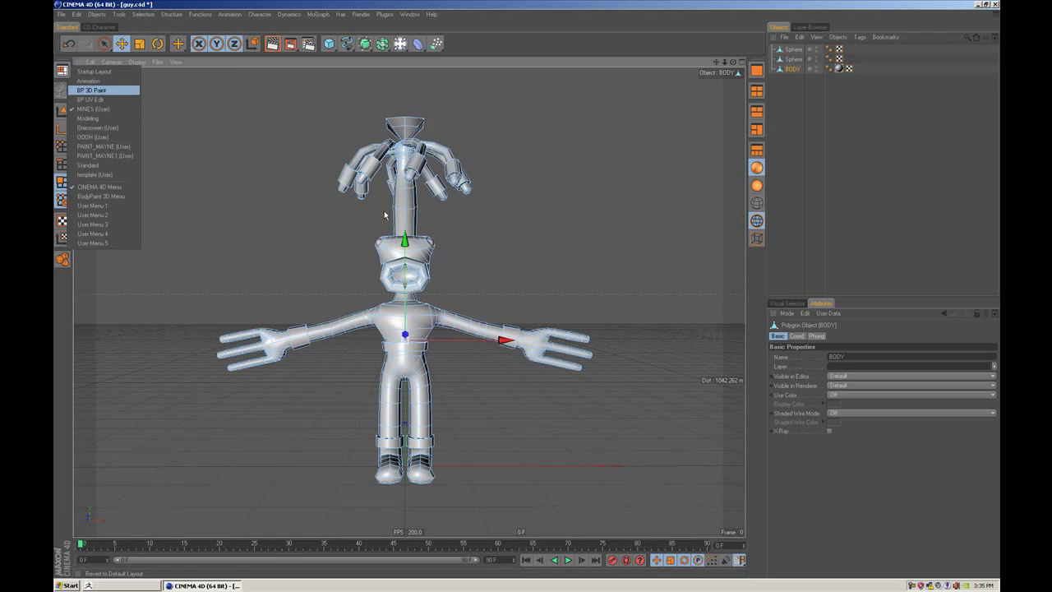
{"action": "left_click", "coordinate": [91, 89]}
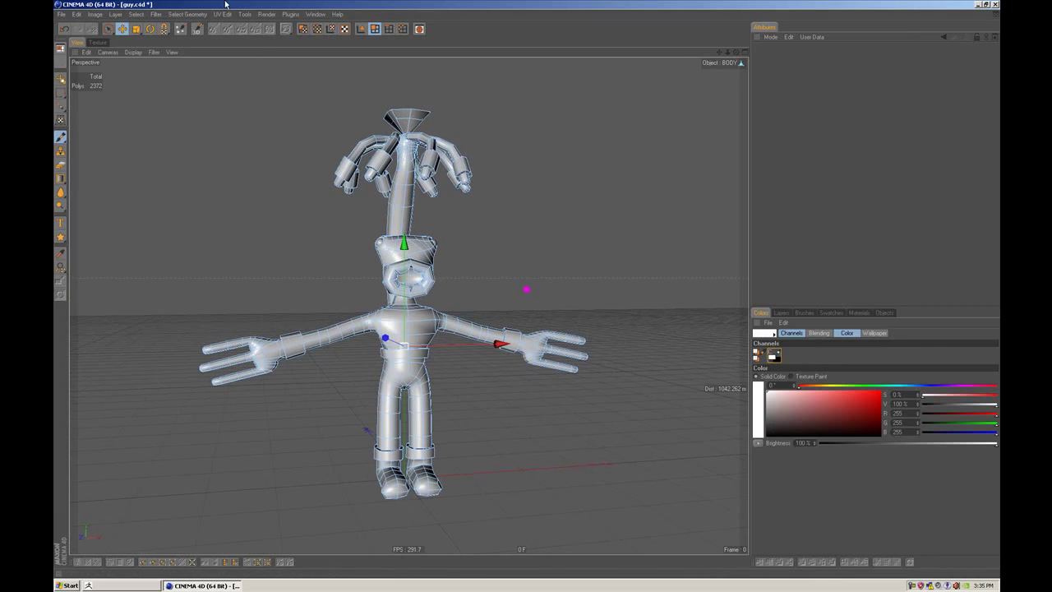
Step: Start the BodyPaint 3D Setup Wizard for the BODY object only, recalculating UVs with Optimal Cubic Mapping in Single Material Mode
{"action": "left_click", "coordinate": [245, 15]}
{"action": "left_click", "coordinate": [263, 79]}
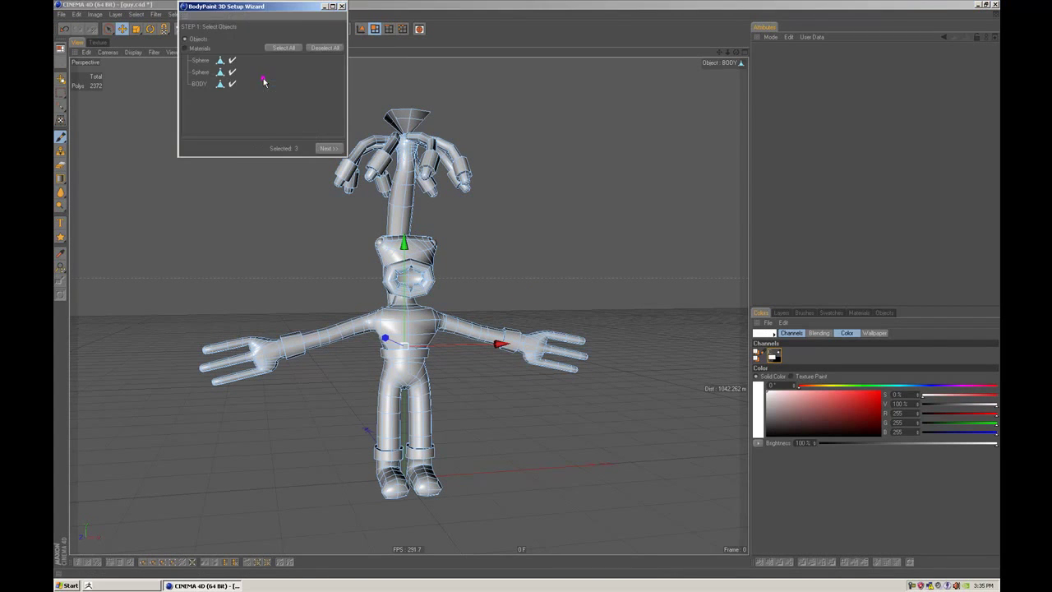
{"action": "left_click_drag", "start_coordinate": [292, 9], "coordinate": [295, 79]}
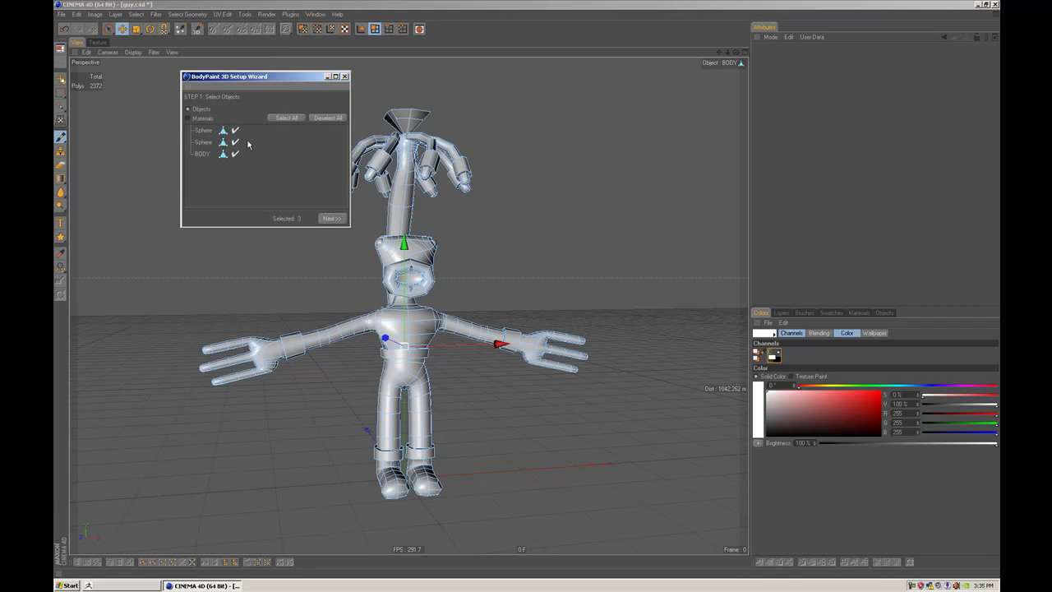
{"action": "left_click", "coordinate": [202, 161]}
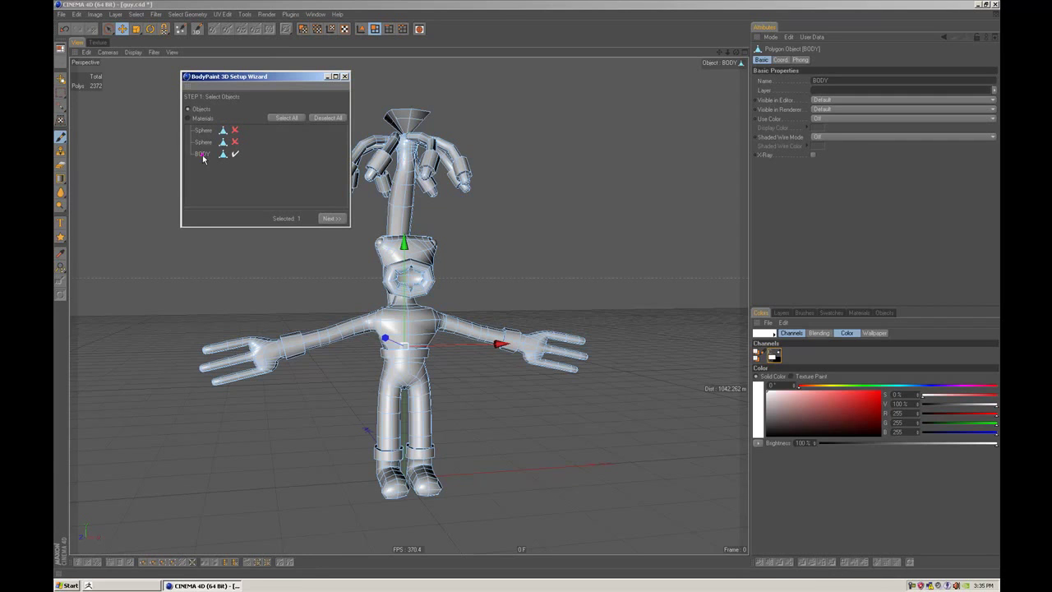
{"action": "left_click", "coordinate": [330, 218]}
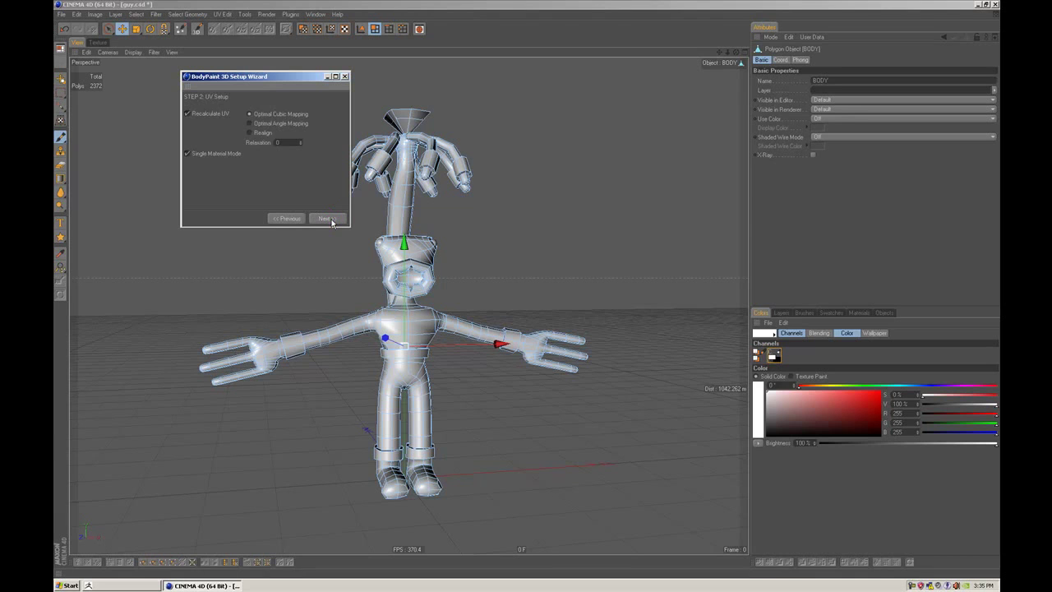
{"action": "left_click", "coordinate": [327, 218]}
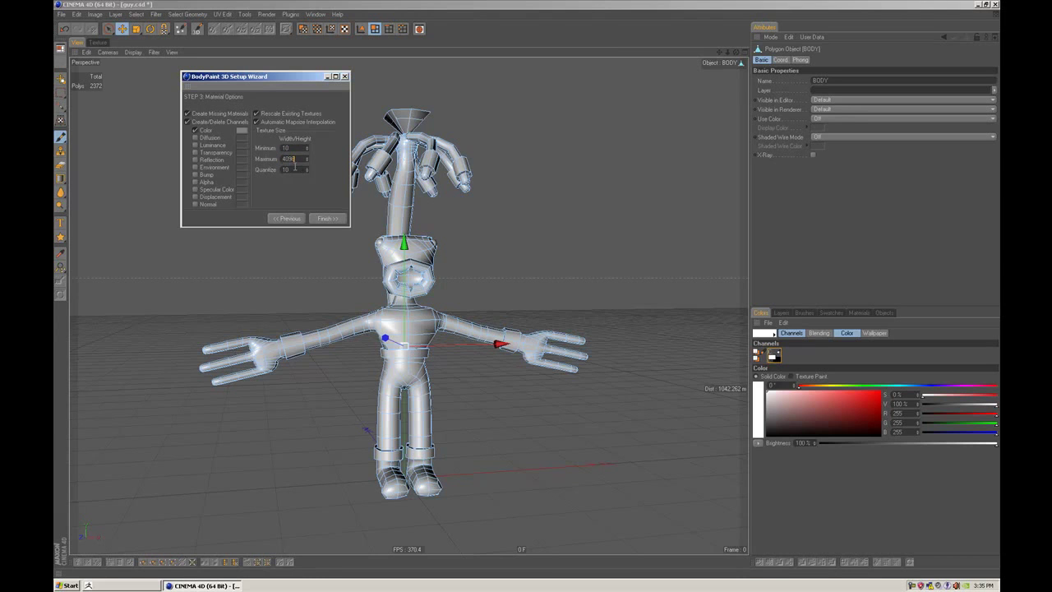
Step: Make the Color channel white with a maximum texture size of 4096, and finish the setup wizard
{"action": "left_click", "coordinate": [241, 131]}
{"action": "left_click", "coordinate": [234, 171]}
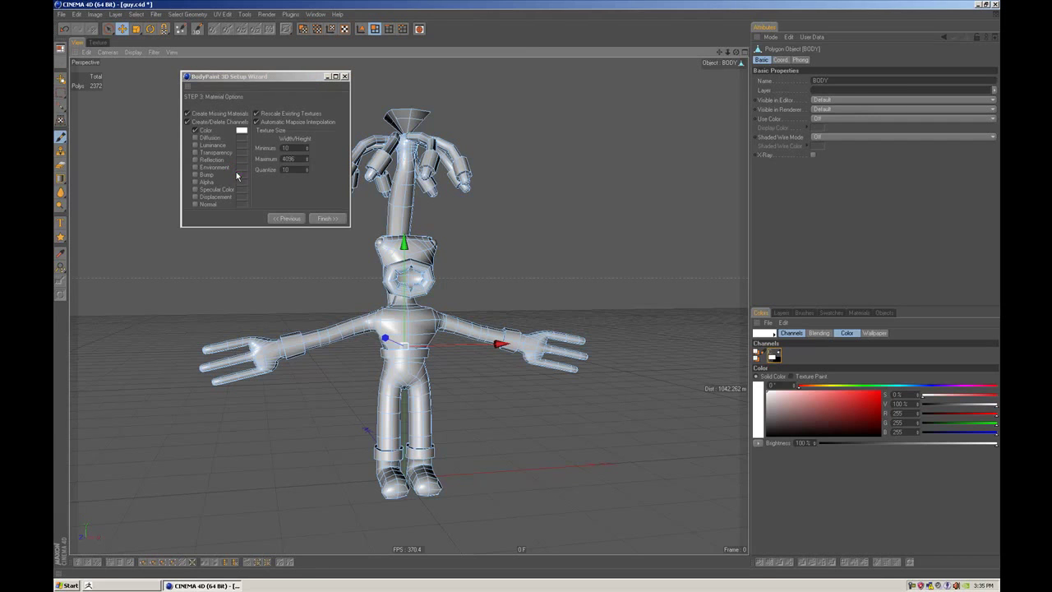
{"action": "left_click", "coordinate": [329, 219]}
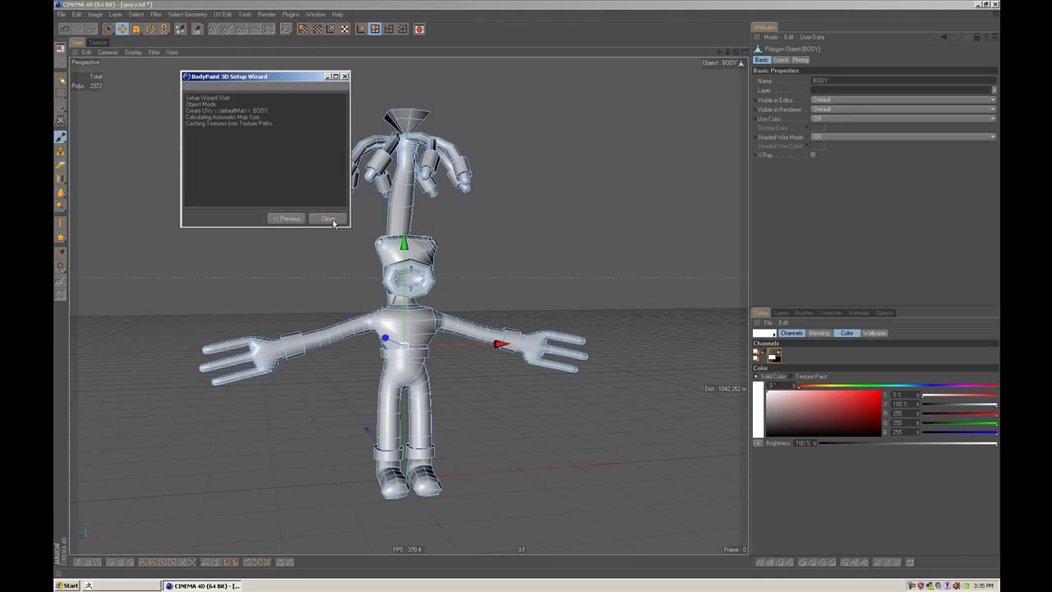
{"action": "left_click", "coordinate": [329, 219]}
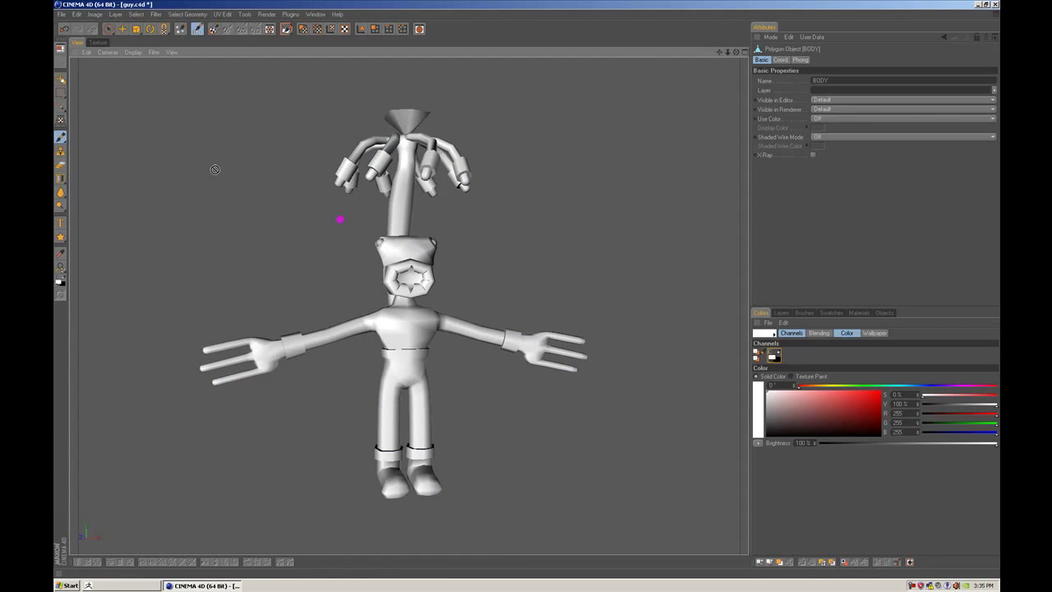
Step: Switch back to the MINES (User) layout with the Move tool active and dismiss the extra Content Browser and Materials windows
{"action": "left_click", "coordinate": [122, 29]}
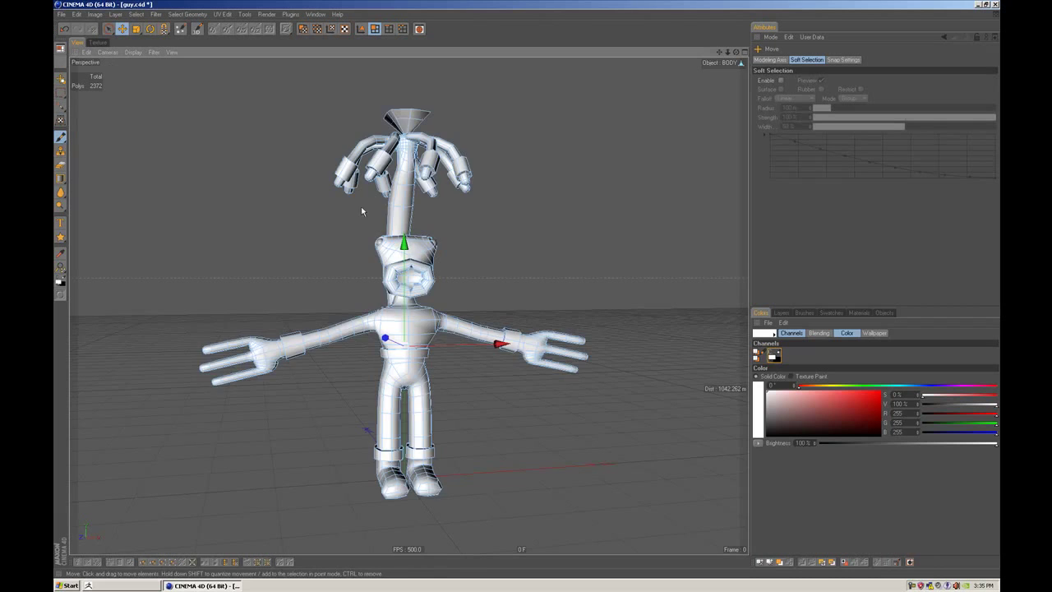
{"action": "mouse_move", "coordinate": [531, 238]}
{"action": "left_mouse_down", "text": "alt"}
{"action": "mouse_move", "coordinate": [543, 239]}
{"action": "mouse_move", "coordinate": [530, 239]}
{"action": "left_mouse_up", "text": "alt"}
{"action": "left_click", "coordinate": [60, 44]}
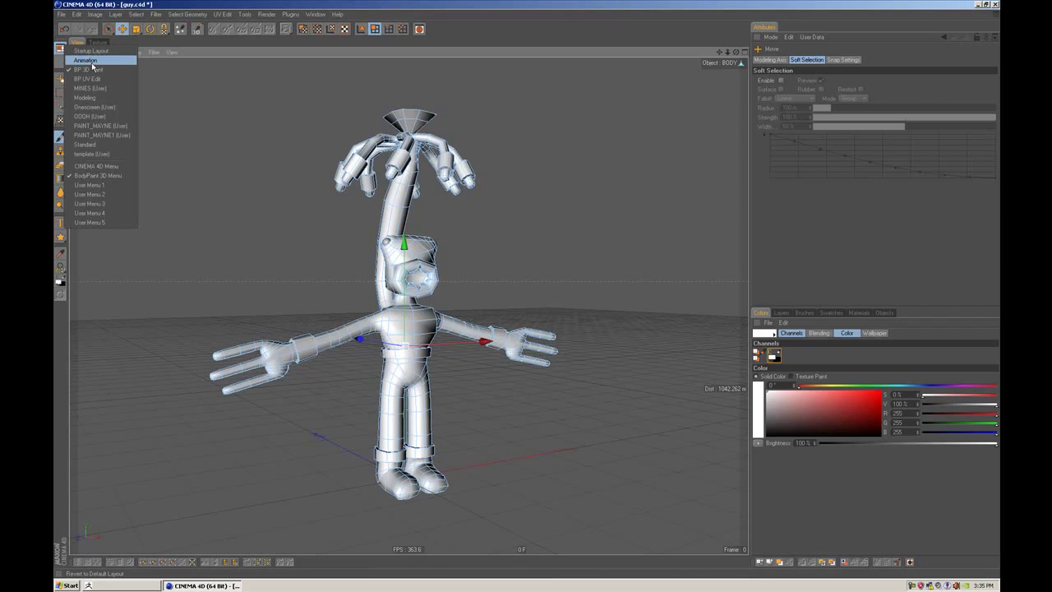
{"action": "left_click", "coordinate": [90, 88]}
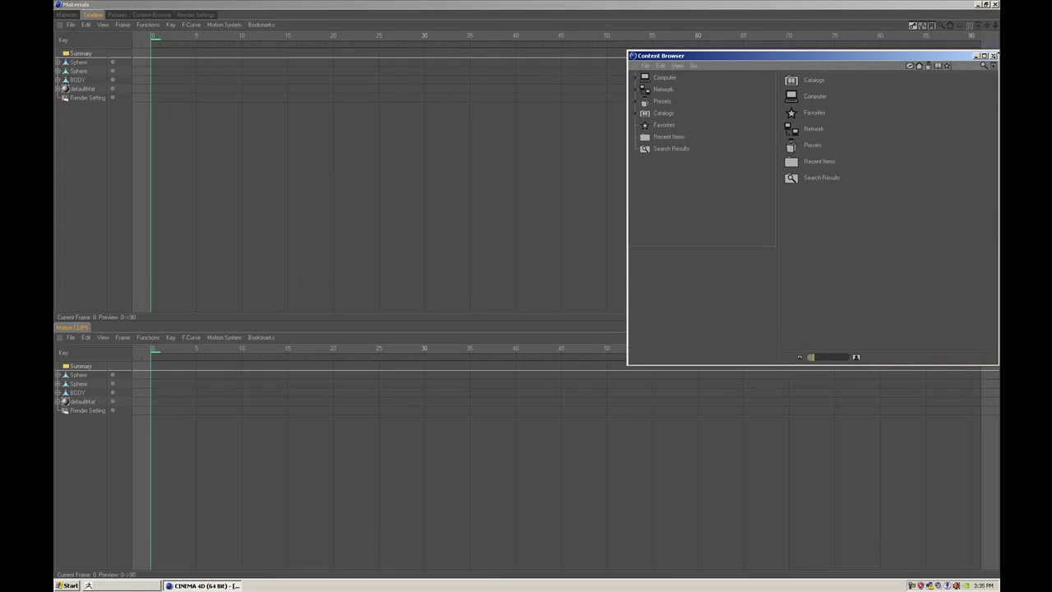
{"action": "left_click_drag", "start_coordinate": [949, 60], "coordinate": [925, 59]}
{"action": "left_click", "coordinate": [917, 57]}
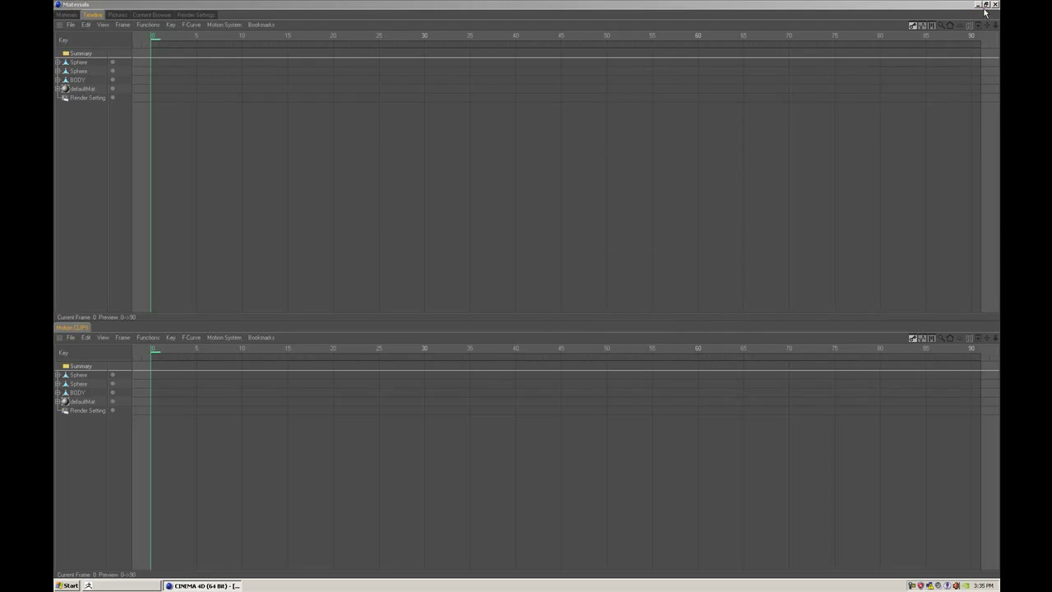
{"action": "left_click", "coordinate": [985, 5]}
{"action": "left_click", "coordinate": [993, 53]}
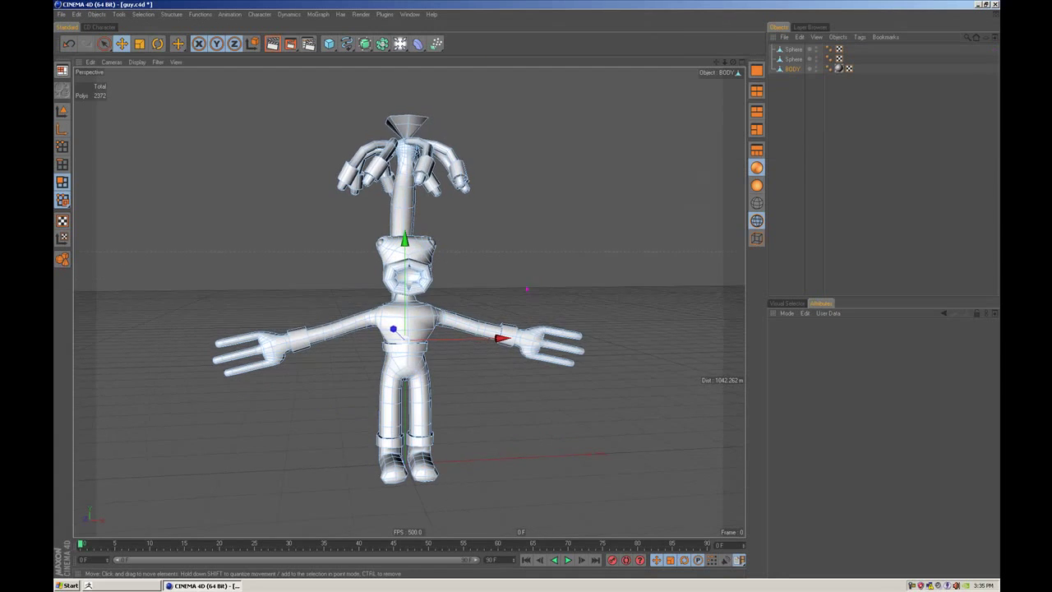
Step: Save the guy scene and deselect the body
{"action": "left_click_drag", "start_coordinate": [556, 227], "coordinate": [562, 251], "text": "alt"}
{"action": "left_click_drag", "start_coordinate": [504, 221], "coordinate": [521, 269], "text": "alt"}
{"action": "key", "text": "ctrl+s"}
{"action": "left_click", "coordinate": [486, 313]}
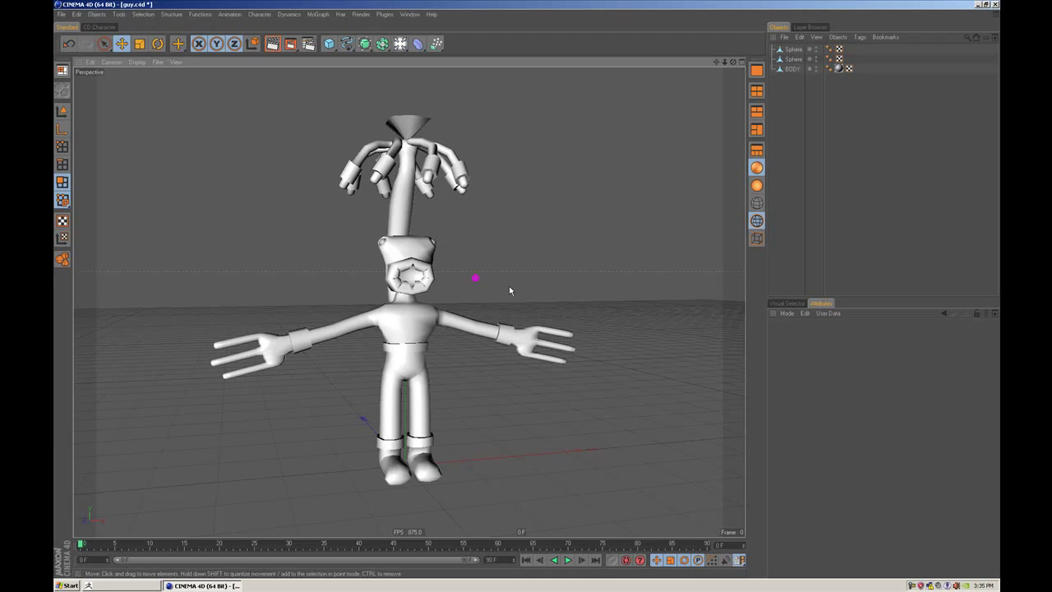
Step: Copy the BODY object and paste it into a new, empty scene
{"action": "left_click_drag", "start_coordinate": [475, 237], "coordinate": [529, 290], "text": "alt"}
{"action": "left_click", "coordinate": [787, 89]}
{"action": "left_click_drag", "start_coordinate": [555, 165], "coordinate": [533, 293], "text": "alt"}
{"action": "left_click", "coordinate": [414, 218]}
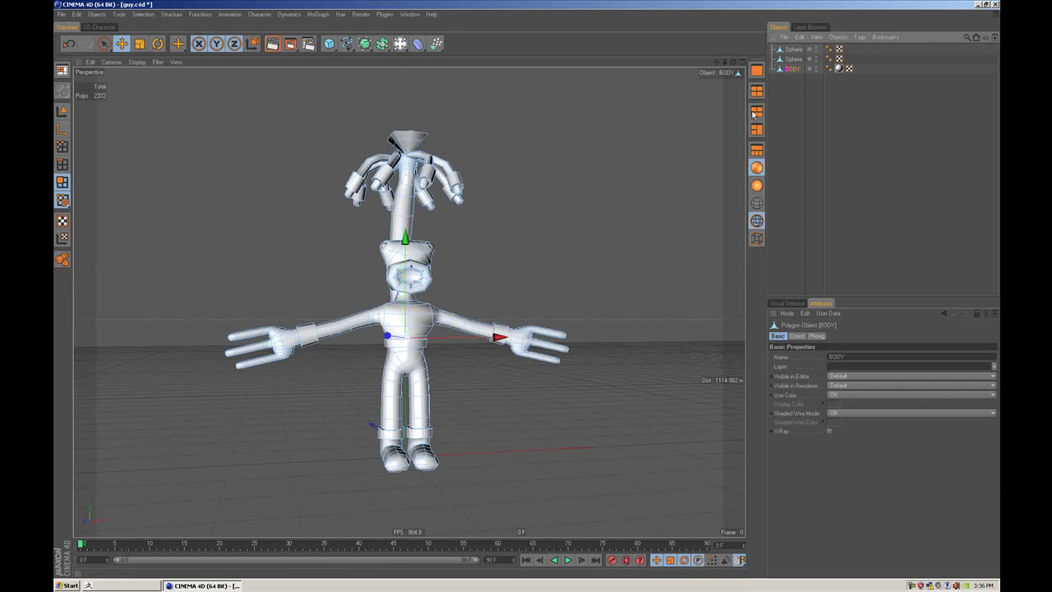
{"action": "left_click_drag", "start_coordinate": [485, 225], "coordinate": [589, 177], "text": "alt"}
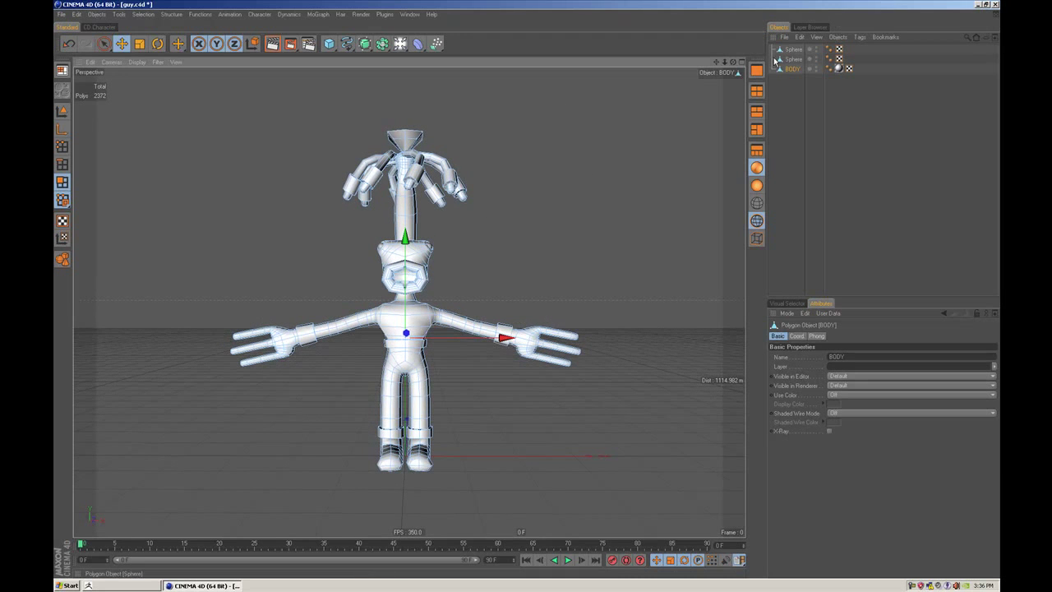
{"action": "left_click_drag", "start_coordinate": [575, 280], "coordinate": [527, 289], "text": "alt"}
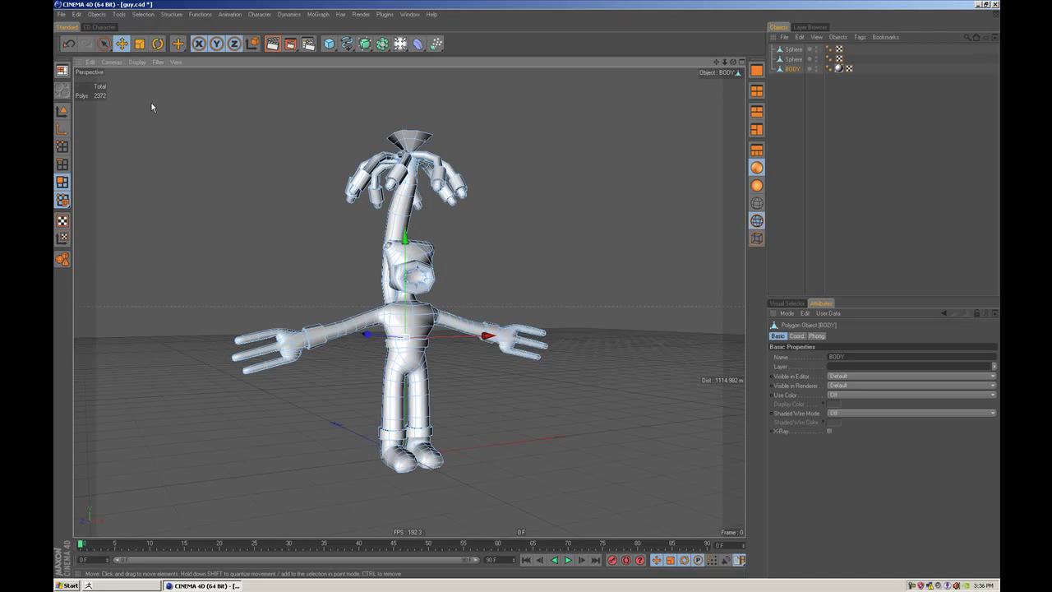
{"action": "key", "text": "ctrl+n"}
{"action": "left_click_drag", "start_coordinate": [464, 235], "coordinate": [442, 234], "text": "alt"}
{"action": "key", "text": "ctrl+v"}
{"action": "right_click_drag", "start_coordinate": [531, 236], "coordinate": [484, 221], "text": "alt"}
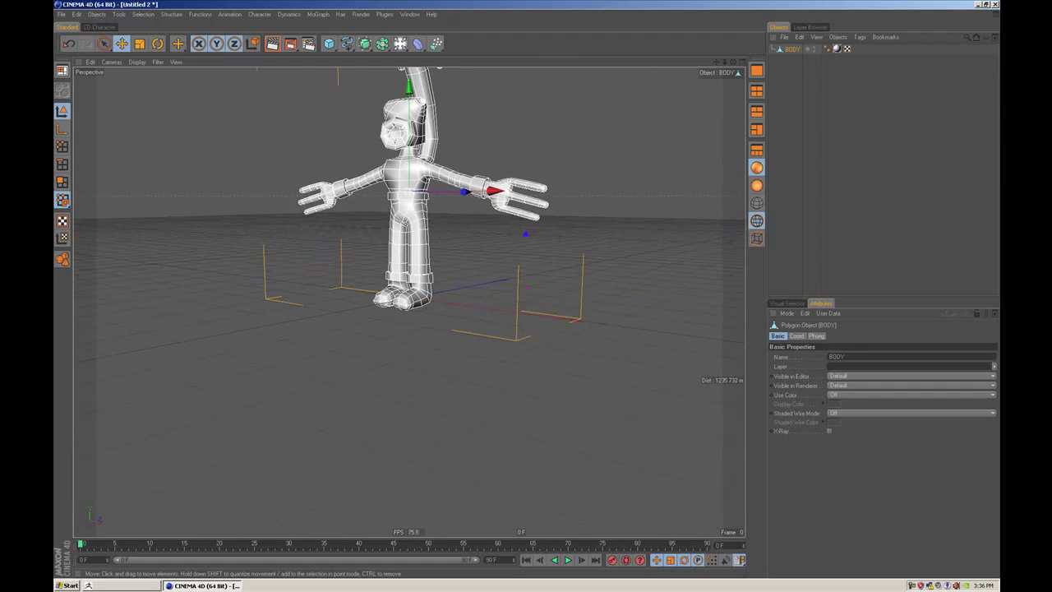
Step: Export the new scene in Wavefront format as guytoZ in the tut folder
{"action": "middle_click_drag", "start_coordinate": [562, 127], "coordinate": [544, 211], "text": "alt"}
{"action": "left_click_drag", "start_coordinate": [544, 211], "coordinate": [522, 188], "text": "alt"}
{"action": "middle_click_drag", "start_coordinate": [511, 255], "coordinate": [519, 290], "text": "alt"}
{"action": "right_click_drag", "start_coordinate": [520, 290], "coordinate": [529, 286], "text": "alt"}
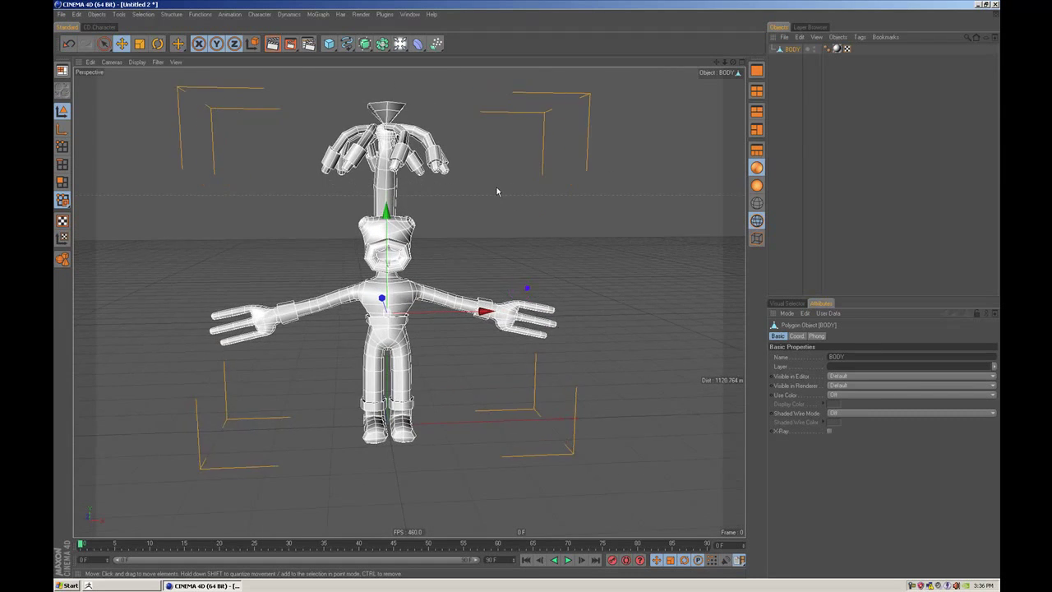
{"action": "left_click_drag", "start_coordinate": [528, 287], "coordinate": [515, 258], "text": "alt"}
{"action": "middle_click_drag", "start_coordinate": [514, 258], "coordinate": [527, 288], "text": "alt"}
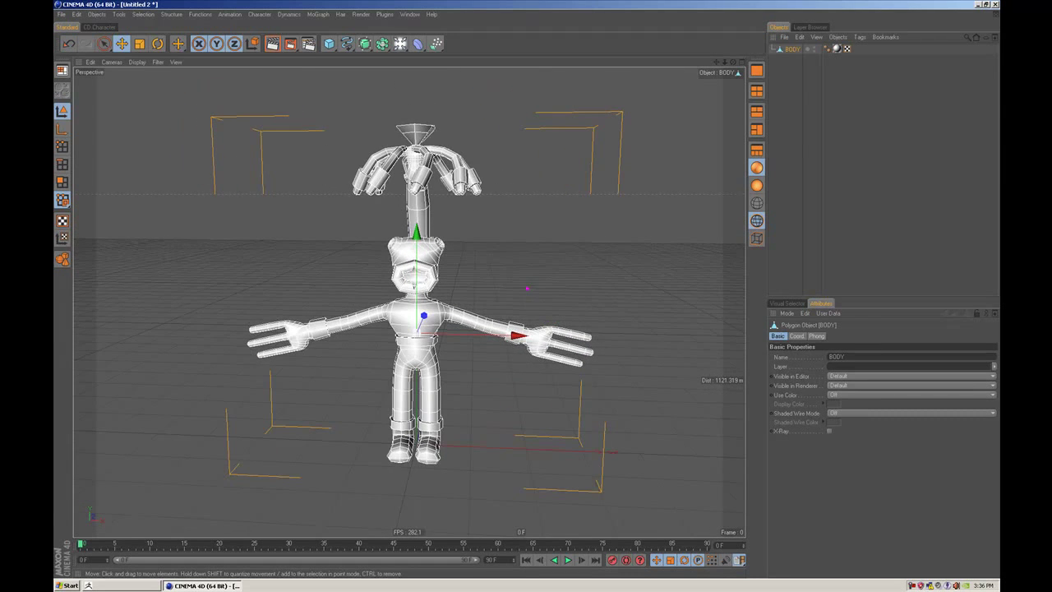
{"action": "left_click", "coordinate": [60, 14]}
{"action": "mouse_move", "coordinate": [102, 142]}
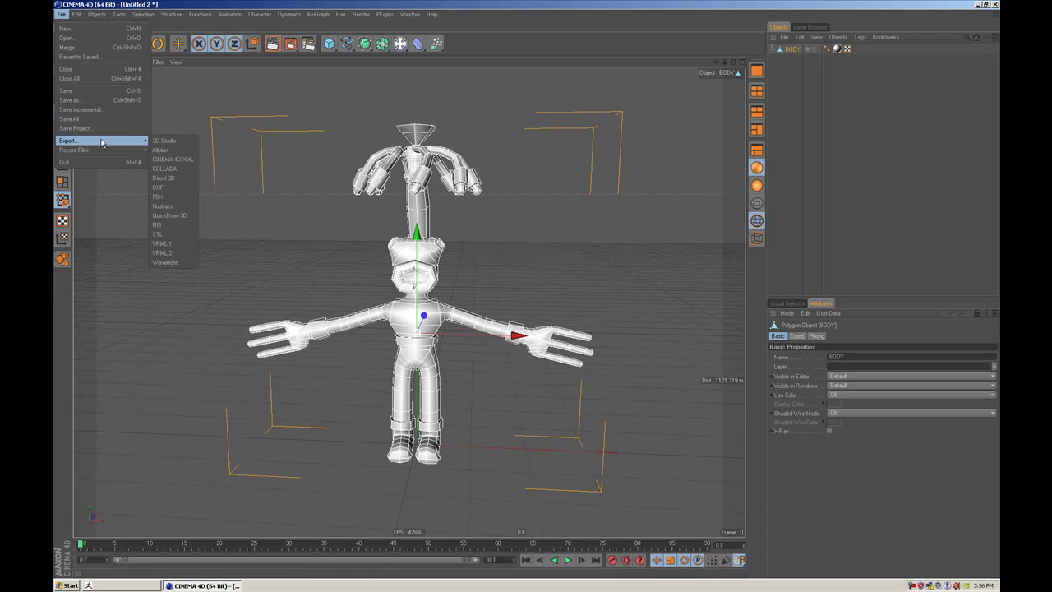
{"action": "left_click", "coordinate": [182, 263]}
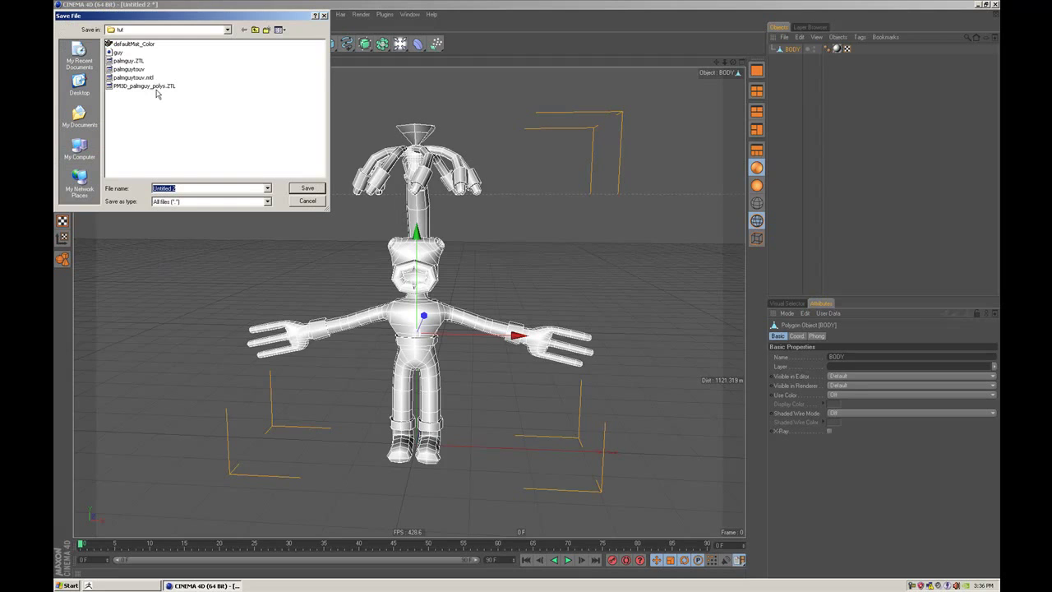
{"action": "type", "text": "gu"}
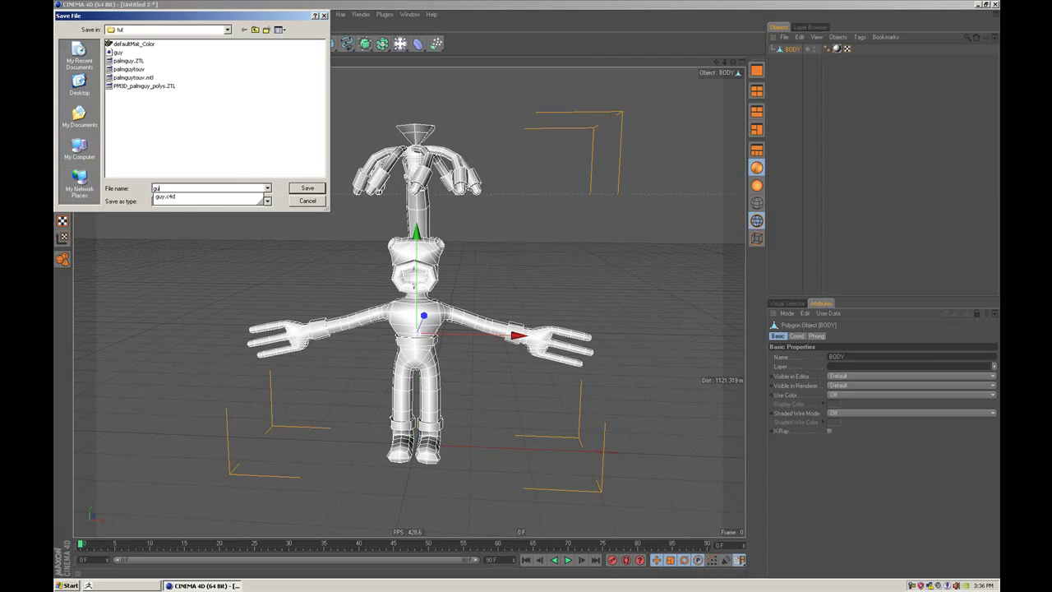
{"action": "type", "text": "ytoZ"}
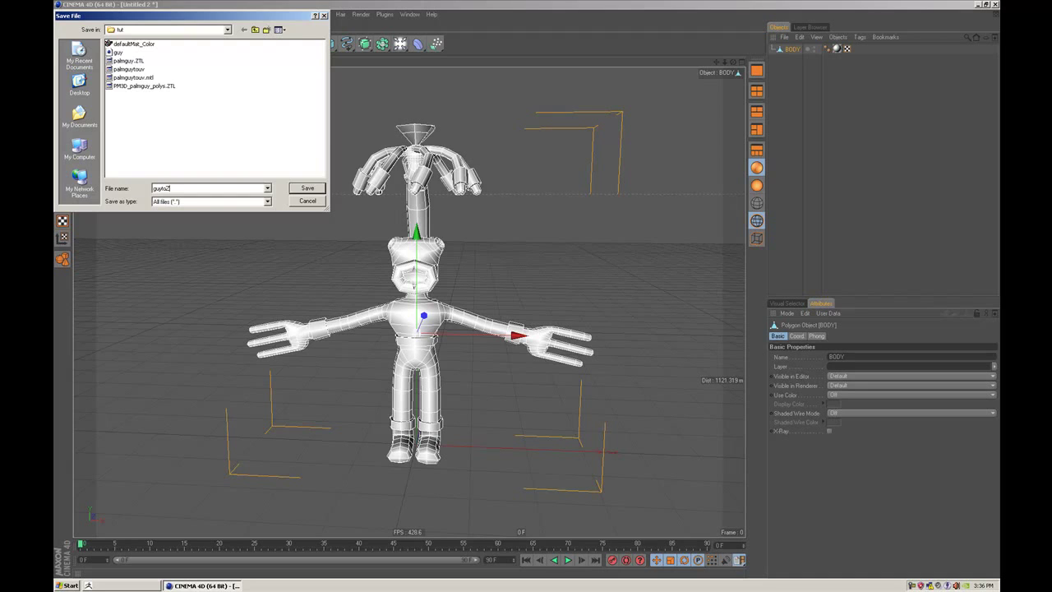
{"action": "left_click", "coordinate": [313, 188]}
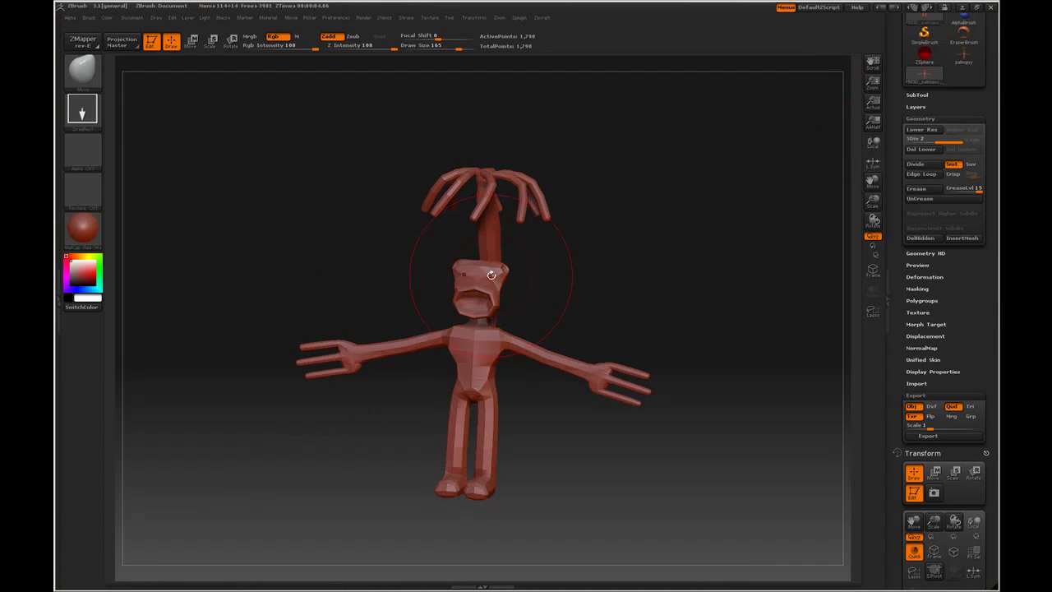
Step: Switch to ZBrush and reset it to an empty canvas with only the default tools
{"action": "mouse_move", "coordinate": [589, 274]}
{"action": "left_mouse_down"}
{"action": "mouse_move", "coordinate": [649, 289]}
{"action": "mouse_move", "coordinate": [534, 292]}
{"action": "mouse_move", "coordinate": [641, 298]}
{"action": "left_mouse_up"}
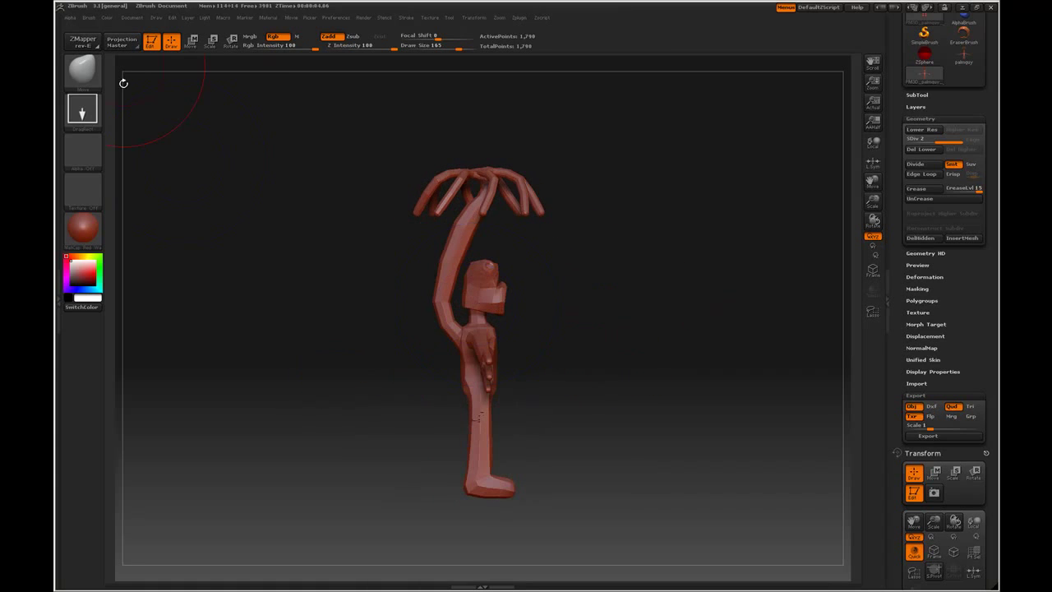
{"action": "left_click", "coordinate": [222, 18]}
{"action": "left_click", "coordinate": [261, 177]}
{"action": "left_click", "coordinate": [500, 313]}
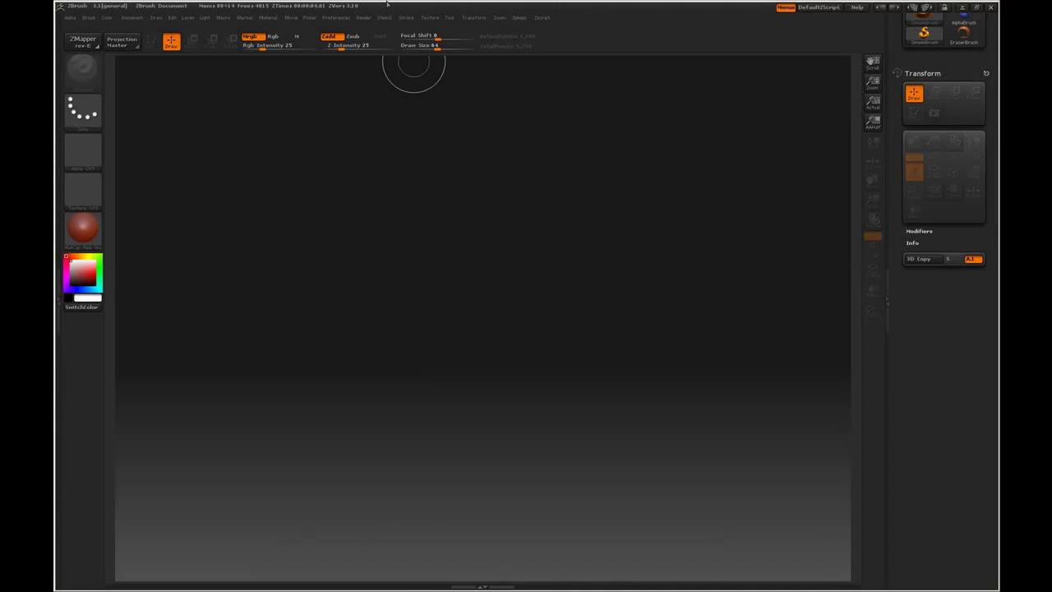
{"action": "left_click", "coordinate": [336, 17]}
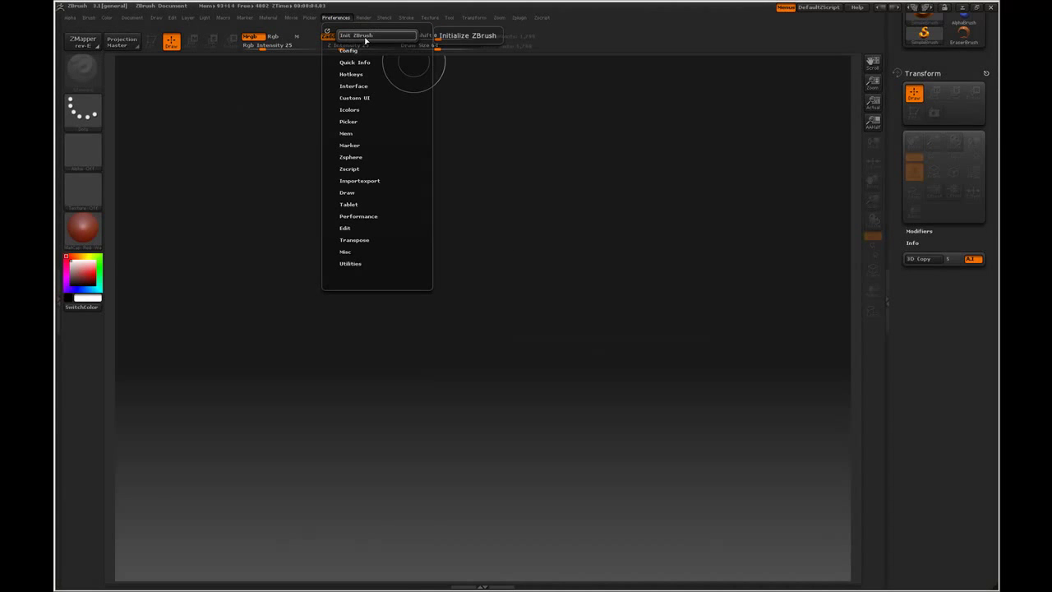
{"action": "left_click", "coordinate": [346, 20]}
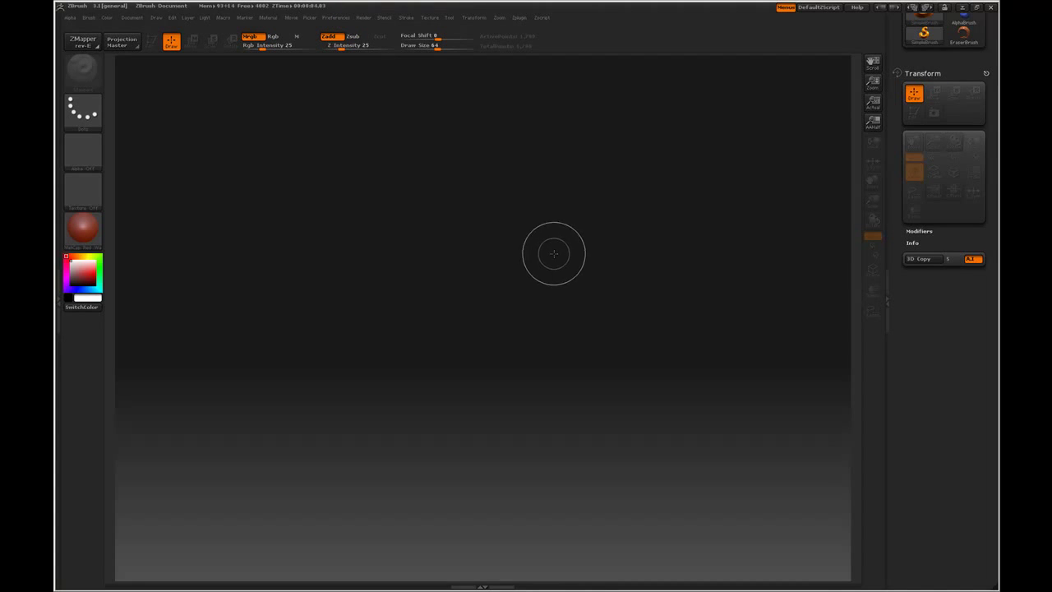
{"action": "left_click_drag", "start_coordinate": [946, 394], "coordinate": [945, 524]}
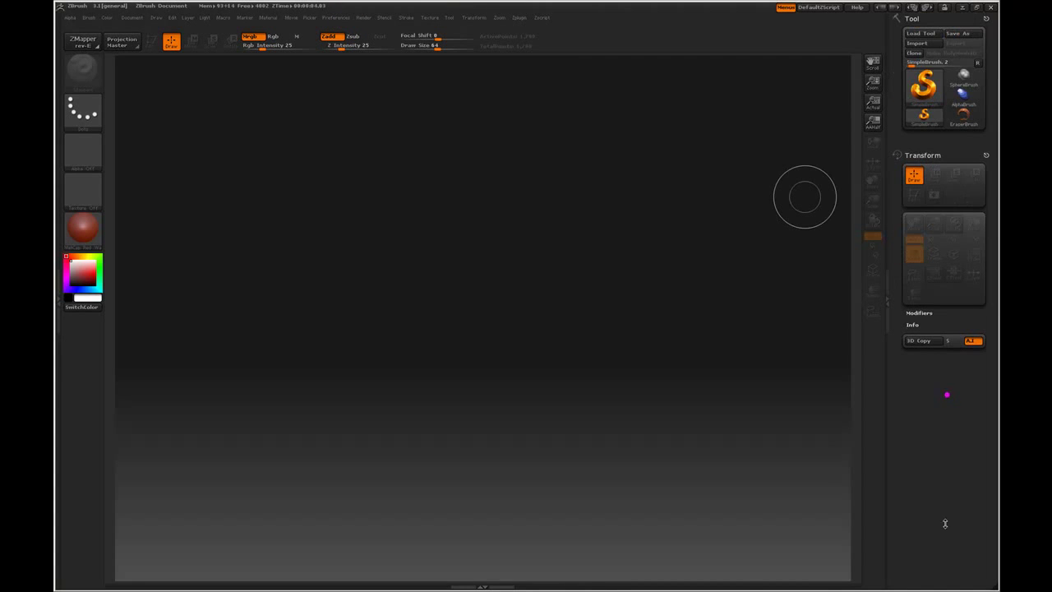
Step: Import the guytoZ mesh, place it on the canvas in edit mode and frame the whole figure
{"action": "left_click", "coordinate": [917, 43]}
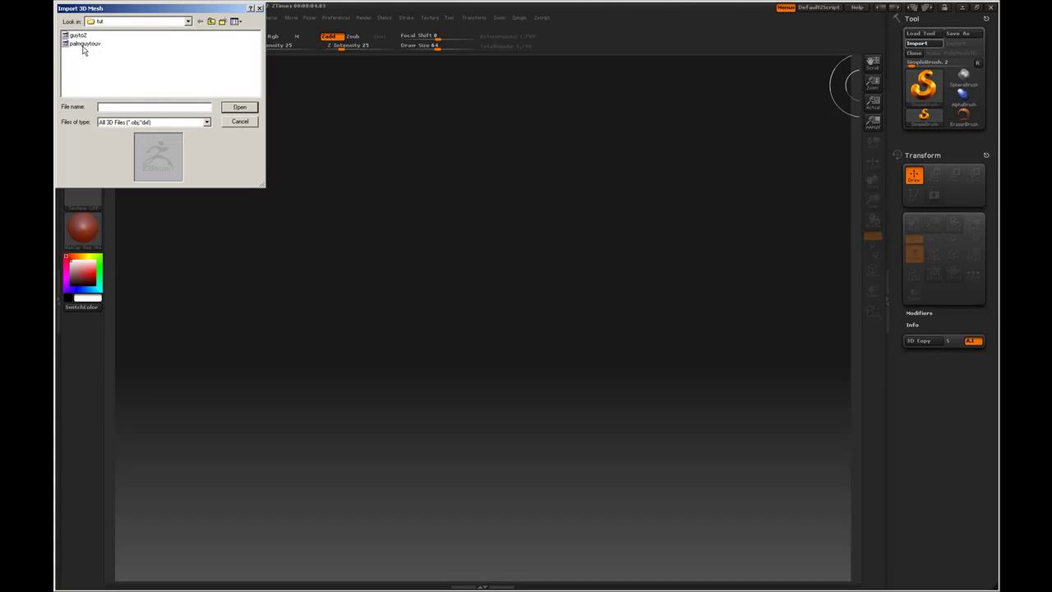
{"action": "left_click", "coordinate": [235, 109]}
{"action": "left_click_drag", "start_coordinate": [495, 298], "coordinate": [496, 522]}
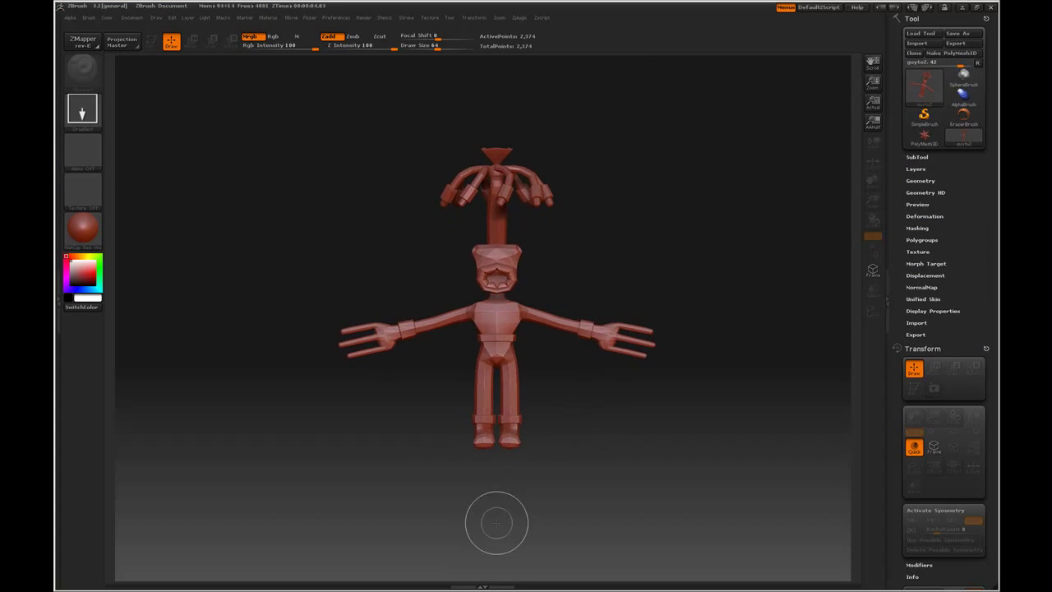
{"action": "key", "text": "t"}
{"action": "left_click_drag", "start_coordinate": [683, 490], "coordinate": [637, 473]}
{"action": "key", "text": "space"}
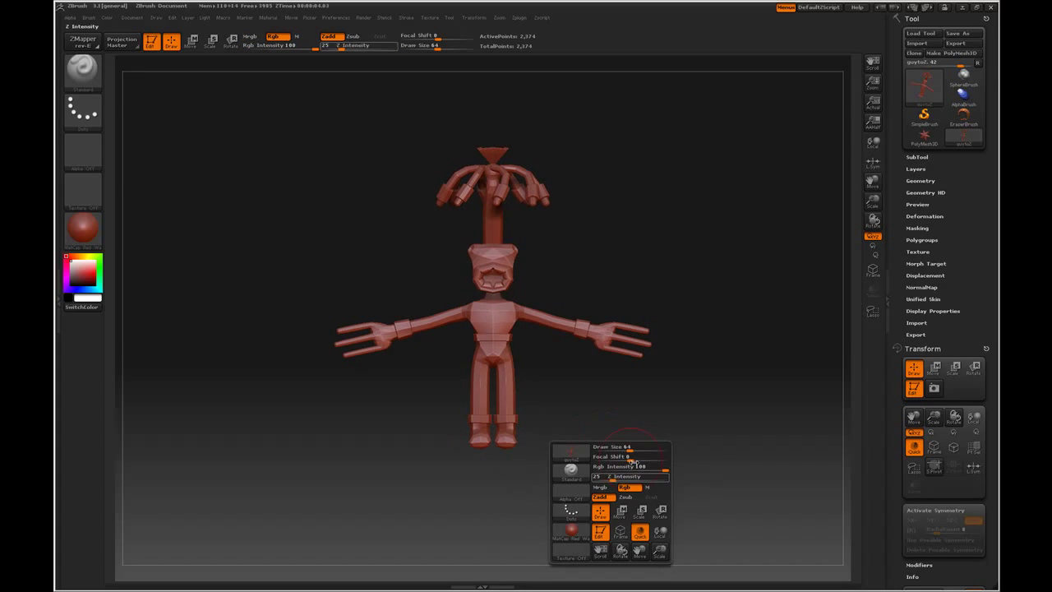
{"action": "left_click_drag", "start_coordinate": [659, 551], "coordinate": [659, 557]}
{"action": "left_click_drag", "start_coordinate": [647, 448], "coordinate": [637, 486], "text": "alt"}
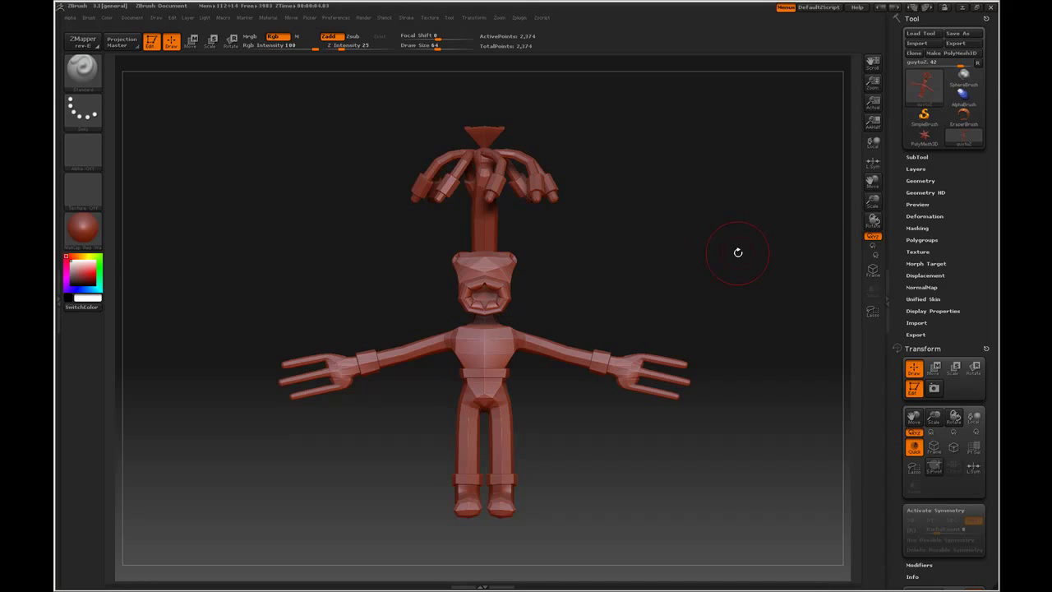
Step: Store a morph target for the imported figure at its base subdivision level
{"action": "left_click", "coordinate": [927, 263]}
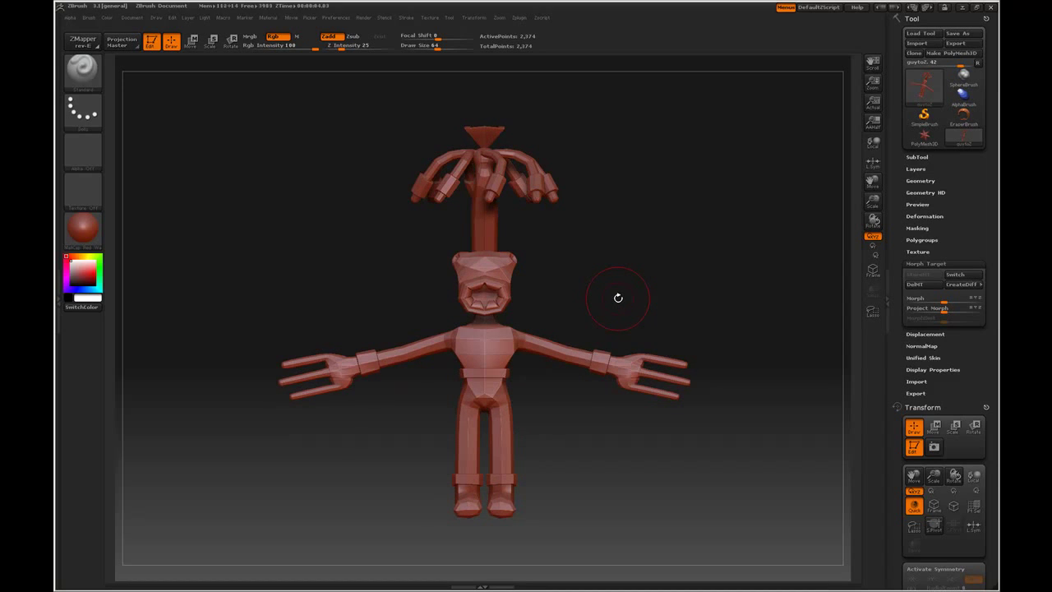
{"action": "left_click_drag", "start_coordinate": [676, 293], "coordinate": [645, 293]}
{"action": "key", "text": "space"}
{"action": "left_click_drag", "start_coordinate": [631, 375], "coordinate": [631, 375]}
{"action": "left_click_drag", "start_coordinate": [632, 281], "coordinate": [638, 308], "text": "alt"}
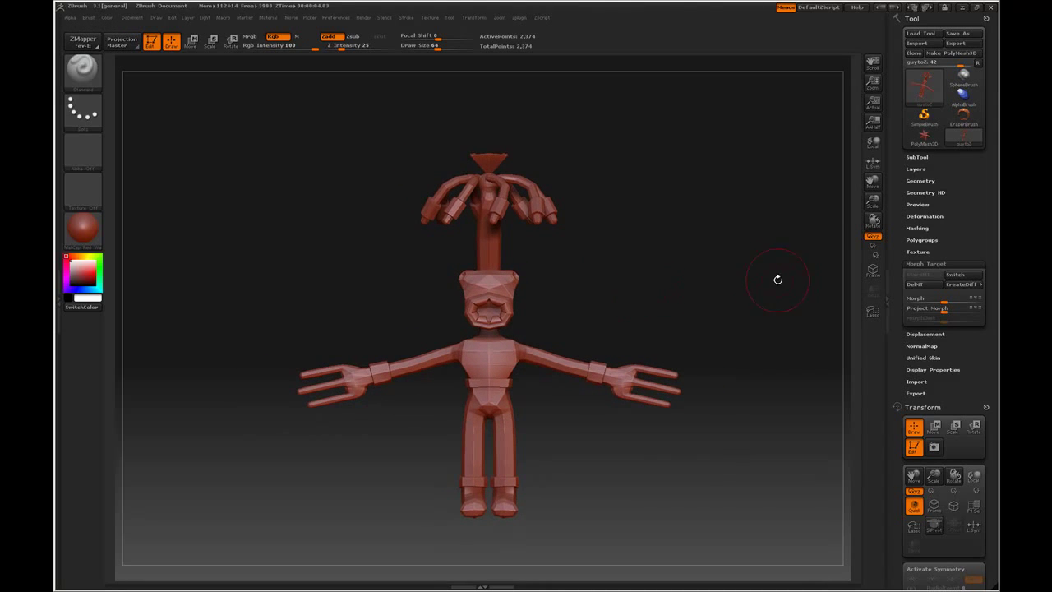
Step: Subdivide the figure's mesh five times, up to subdivision level 6
{"action": "left_click", "coordinate": [921, 181]}
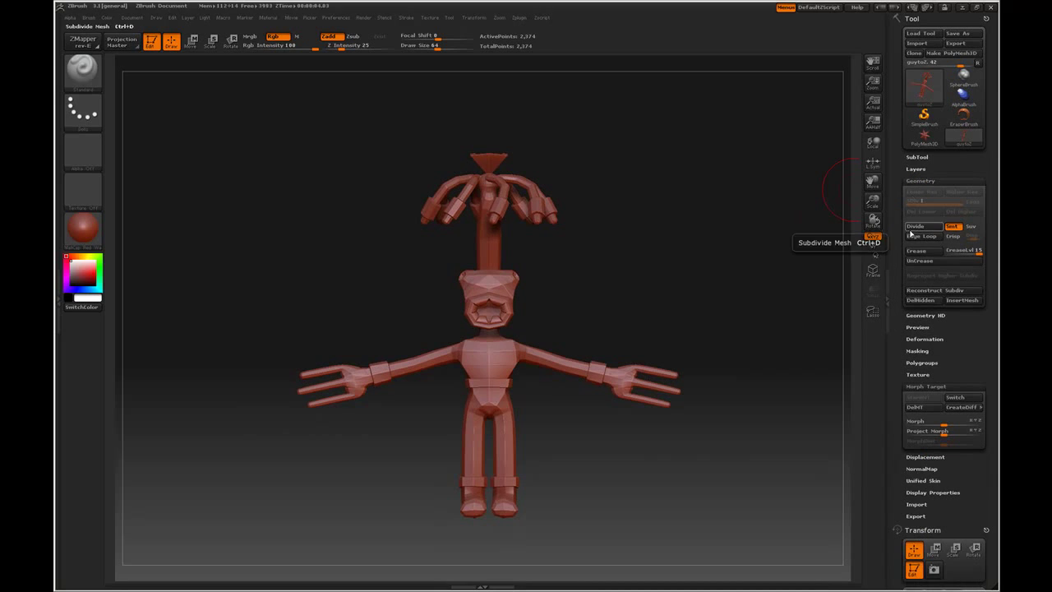
{"action": "left_click", "coordinate": [916, 226]}
{"action": "left_click", "coordinate": [916, 226]}
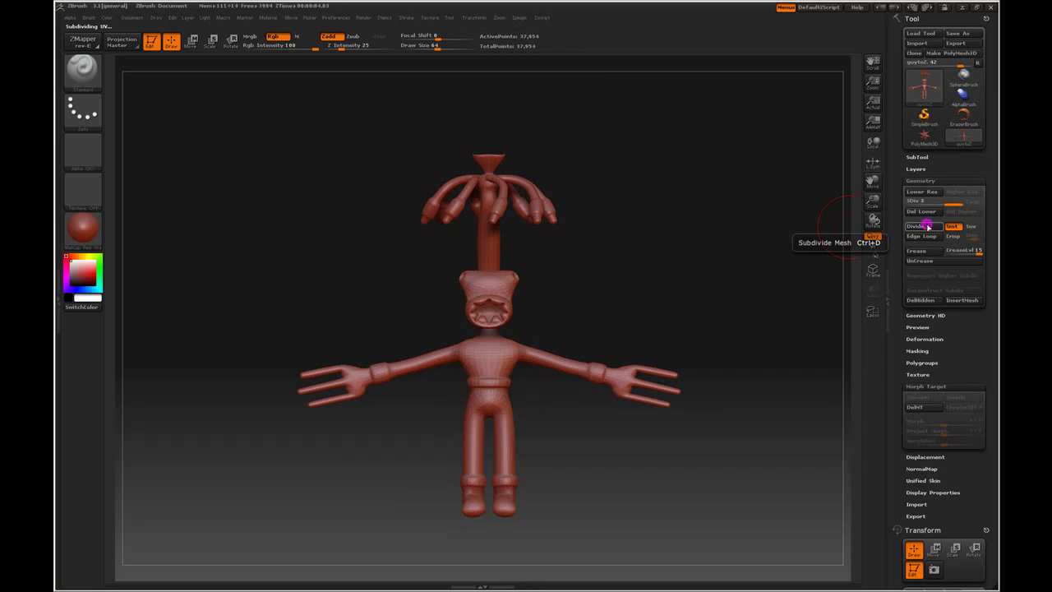
{"action": "left_click", "coordinate": [916, 226]}
{"action": "left_click", "coordinate": [916, 226]}
{"action": "left_click", "coordinate": [916, 225]}
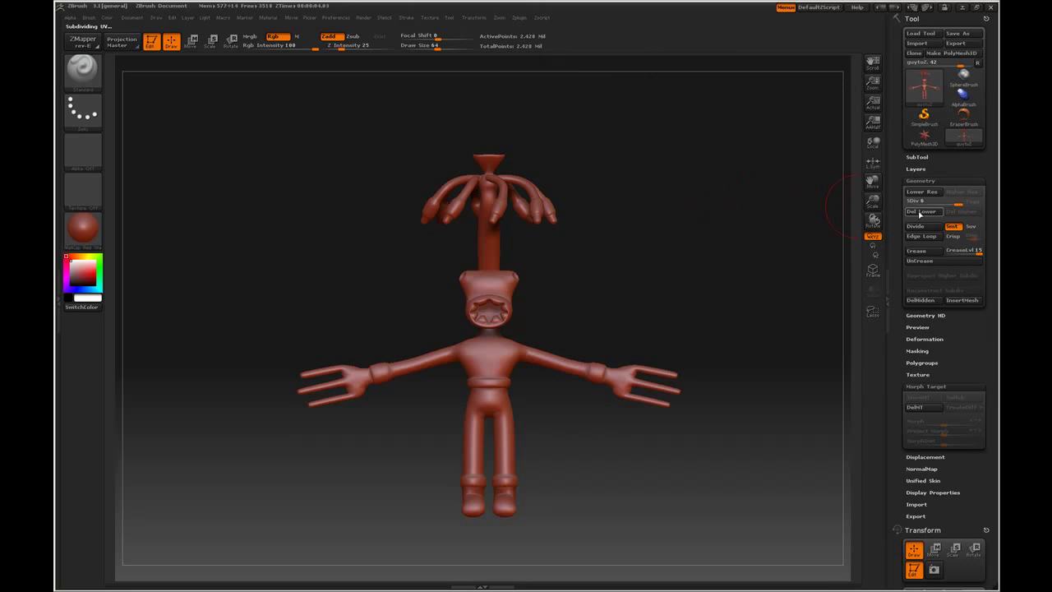
Step: Set the Standard brush to the DragRect stroke with Alpha 23 and a Z Intensity of 16
{"action": "left_click_drag", "start_coordinate": [692, 313], "coordinate": [651, 289]}
{"action": "key", "text": "space"}
{"action": "left_click_drag", "start_coordinate": [659, 448], "coordinate": [657, 503]}
{"action": "left_click_drag", "start_coordinate": [643, 279], "coordinate": [613, 264], "text": "alt"}
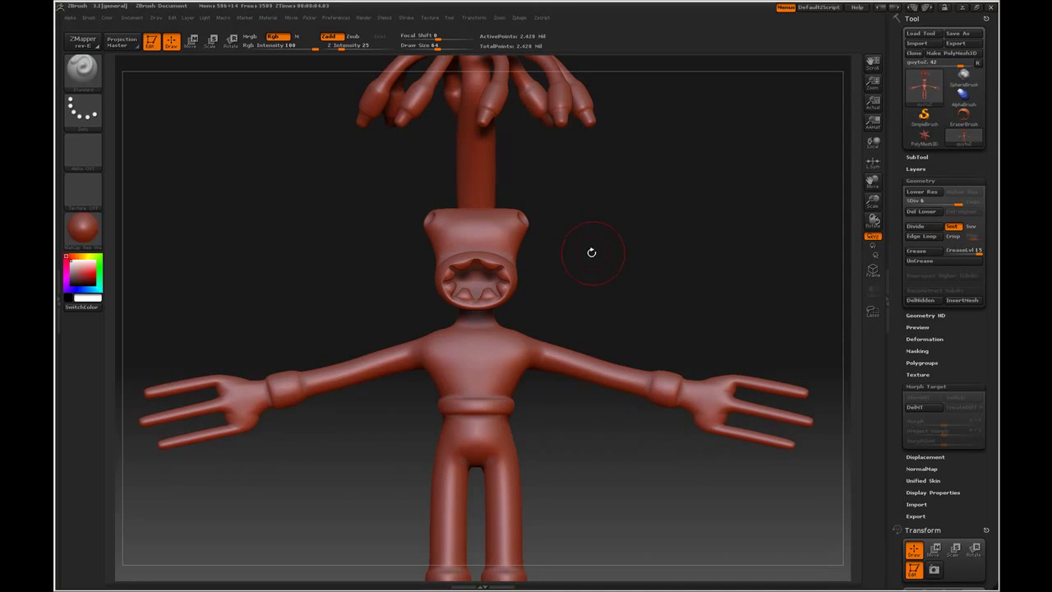
{"action": "key", "text": "space"}
{"action": "left_click_drag", "start_coordinate": [649, 385], "coordinate": [648, 427]}
{"action": "left_click_drag", "start_coordinate": [635, 259], "coordinate": [660, 305], "text": "alt"}
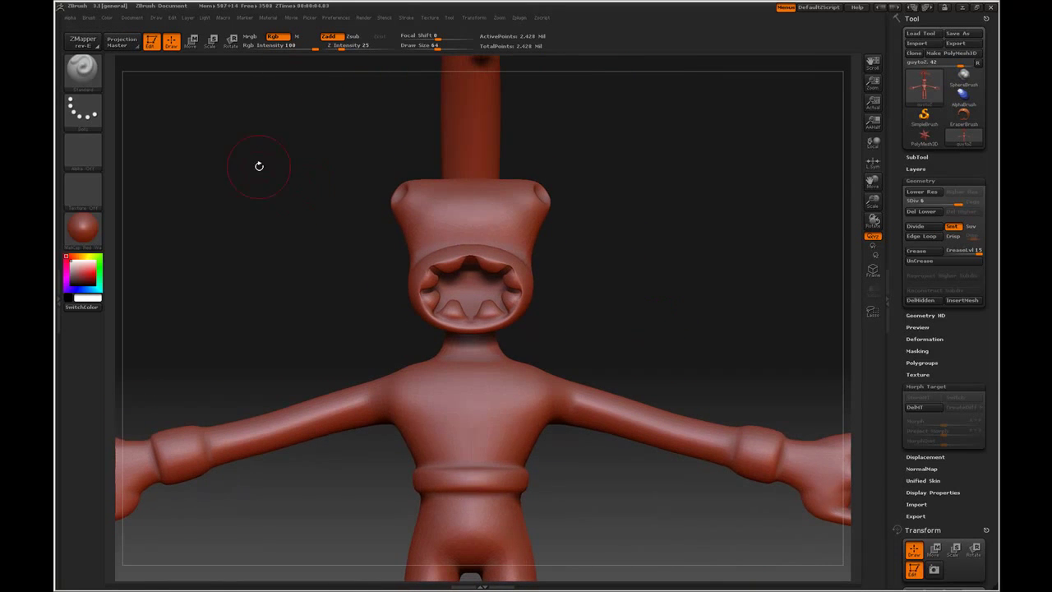
{"action": "left_click", "coordinate": [85, 115]}
{"action": "left_click", "coordinate": [174, 122]}
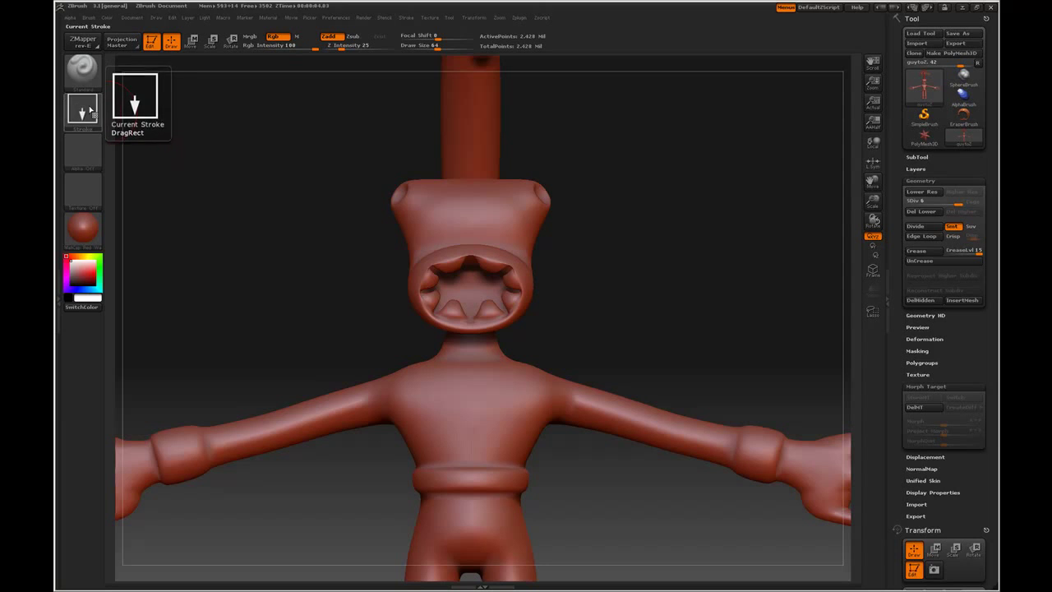
{"action": "left_click", "coordinate": [84, 163]}
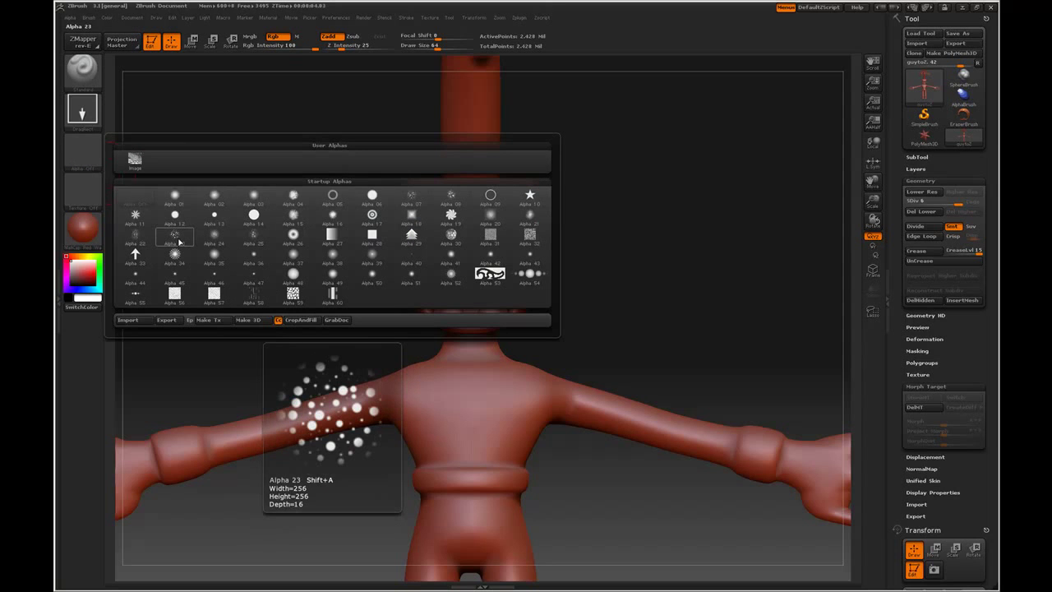
{"action": "left_click", "coordinate": [177, 238]}
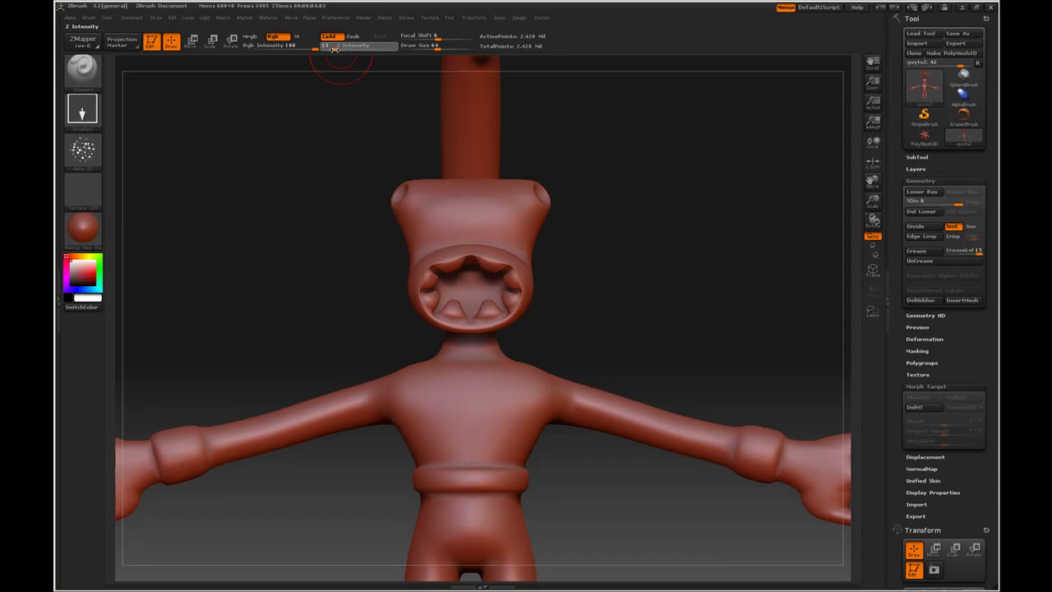
Step: Stamp the bump alpha over the front and sides of the chest, waist and upper thighs
{"action": "left_click_drag", "start_coordinate": [440, 404], "coordinate": [464, 437]}
{"action": "left_click_drag", "start_coordinate": [608, 516], "coordinate": [495, 426]}
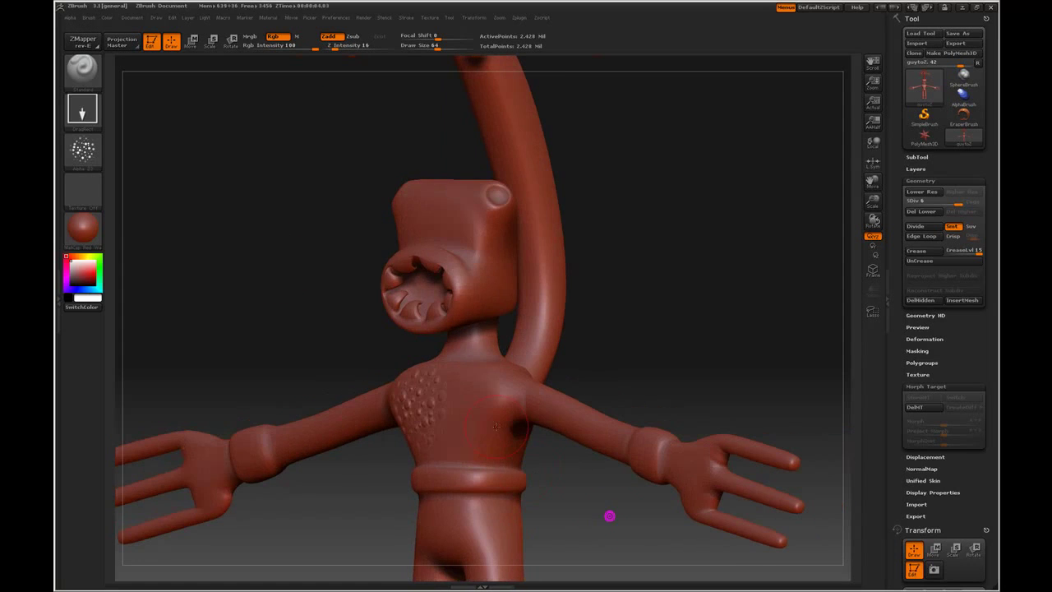
{"action": "mouse_move", "coordinate": [498, 477]}
{"action": "left_mouse_down"}
{"action": "mouse_move", "coordinate": [566, 523]}
{"action": "mouse_move", "coordinate": [575, 395]}
{"action": "left_mouse_up"}
{"action": "left_click_drag", "start_coordinate": [475, 369], "coordinate": [493, 408]}
{"action": "left_click_drag", "start_coordinate": [561, 451], "coordinate": [686, 456]}
{"action": "left_click_drag", "start_coordinate": [446, 449], "coordinate": [460, 465]}
{"action": "left_click_drag", "start_coordinate": [576, 474], "coordinate": [579, 390], "text": "shift"}
{"action": "left_click_drag", "start_coordinate": [477, 382], "coordinate": [489, 415]}
{"action": "left_click_drag", "start_coordinate": [398, 409], "coordinate": [413, 435]}
Step: Stamp bumps down the front and sides of both legs, including the cuffs and feet
{"action": "left_click_drag", "start_coordinate": [578, 517], "coordinate": [578, 431], "text": "alt"}
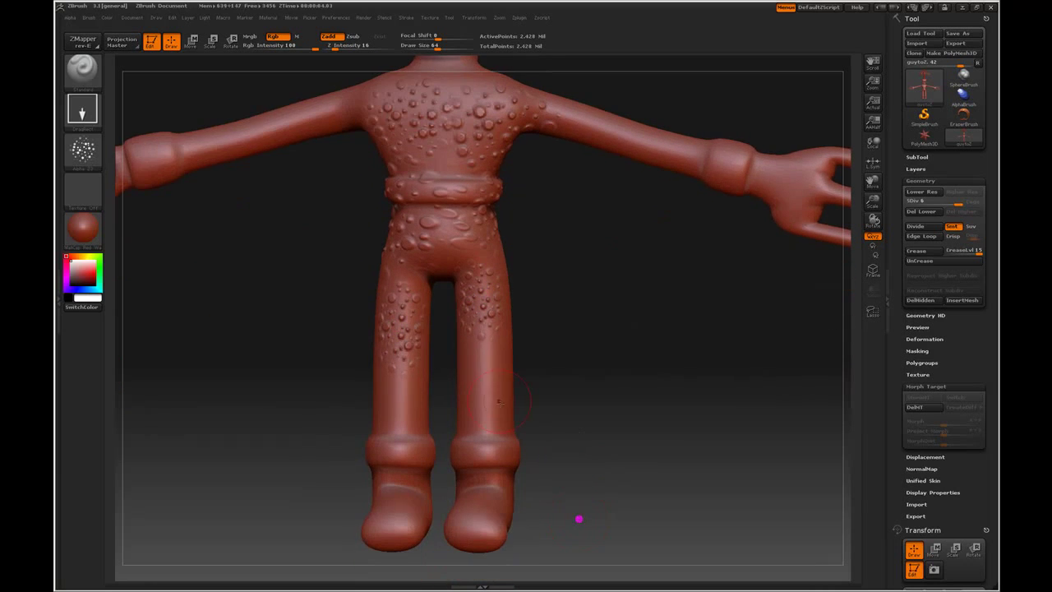
{"action": "left_click_drag", "start_coordinate": [392, 420], "coordinate": [407, 452]}
{"action": "left_click_drag", "start_coordinate": [483, 427], "coordinate": [494, 460]}
{"action": "mouse_move", "coordinate": [596, 504]}
{"action": "left_mouse_down"}
{"action": "mouse_move", "coordinate": [521, 516]}
{"action": "mouse_move", "coordinate": [622, 505]}
{"action": "mouse_move", "coordinate": [331, 500]}
{"action": "left_mouse_up"}
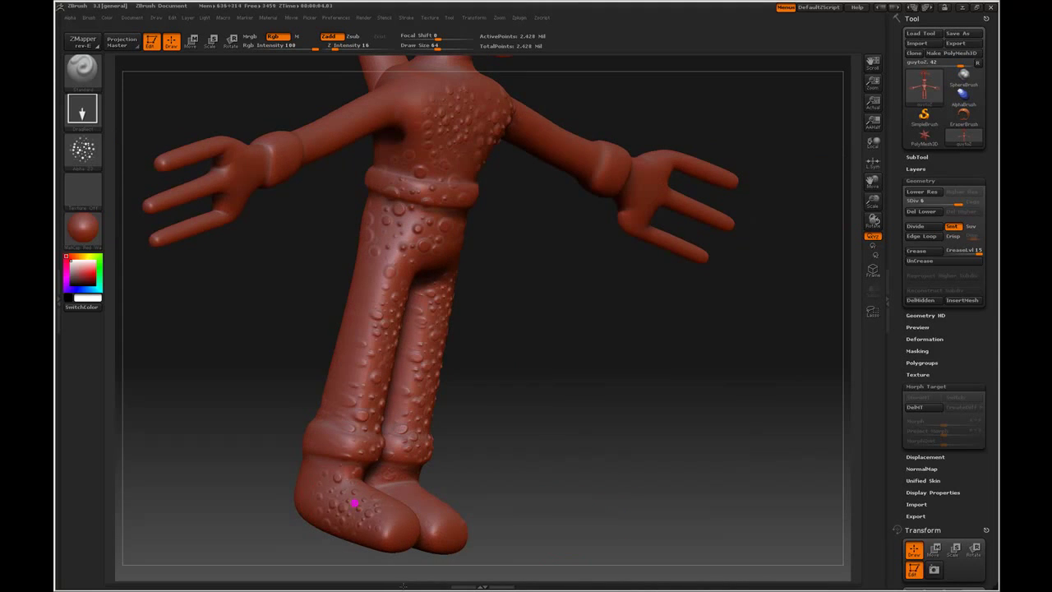
{"action": "left_click_drag", "start_coordinate": [336, 440], "coordinate": [561, 471]}
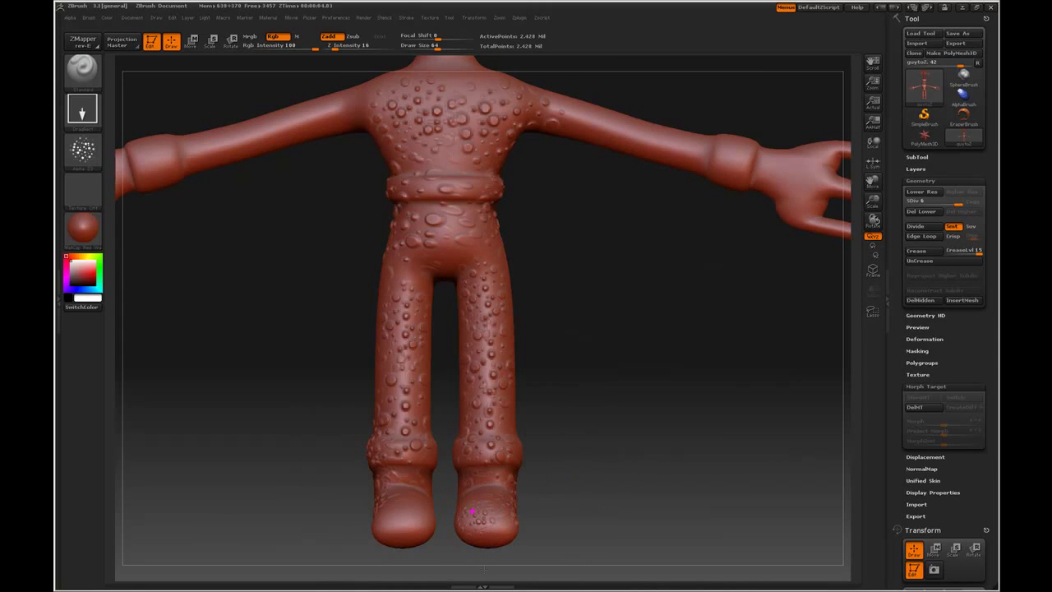
Step: Stamp bumps between the hips and along the arms from the front of the figure
{"action": "left_click_drag", "start_coordinate": [613, 165], "coordinate": [615, 333], "text": "alt"}
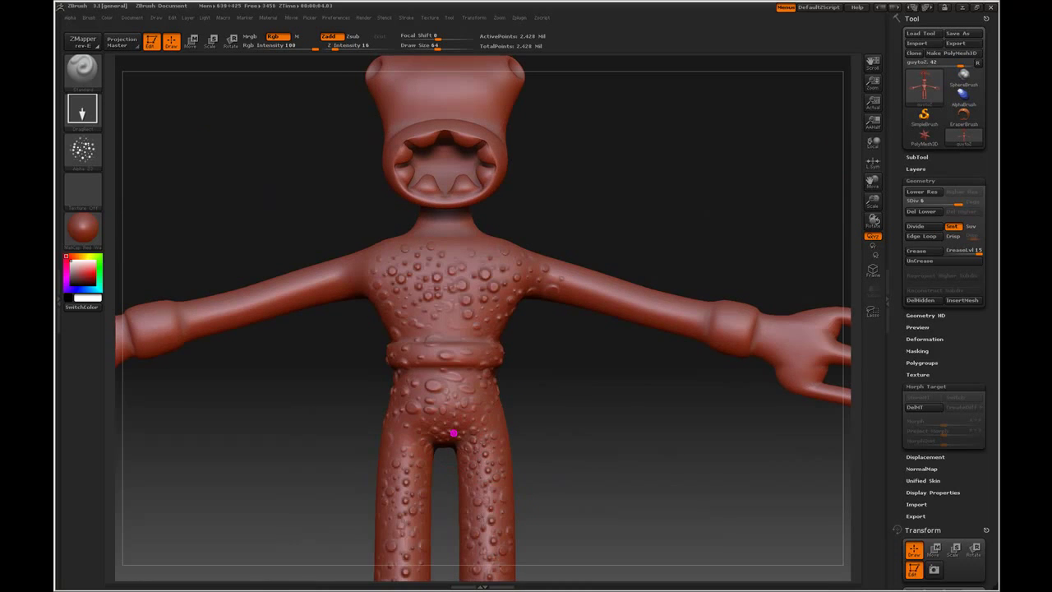
{"action": "mouse_move", "coordinate": [572, 480]}
{"action": "left_mouse_down"}
{"action": "mouse_move", "coordinate": [591, 473]}
{"action": "mouse_move", "coordinate": [566, 465]}
{"action": "mouse_move", "coordinate": [599, 465]}
{"action": "mouse_move", "coordinate": [580, 465]}
{"action": "left_mouse_up"}
{"action": "left_click_drag", "start_coordinate": [385, 248], "coordinate": [338, 281]}
{"action": "left_click_drag", "start_coordinate": [274, 380], "coordinate": [285, 414]}
{"action": "left_click_drag", "start_coordinate": [612, 195], "coordinate": [532, 209], "text": "alt"}
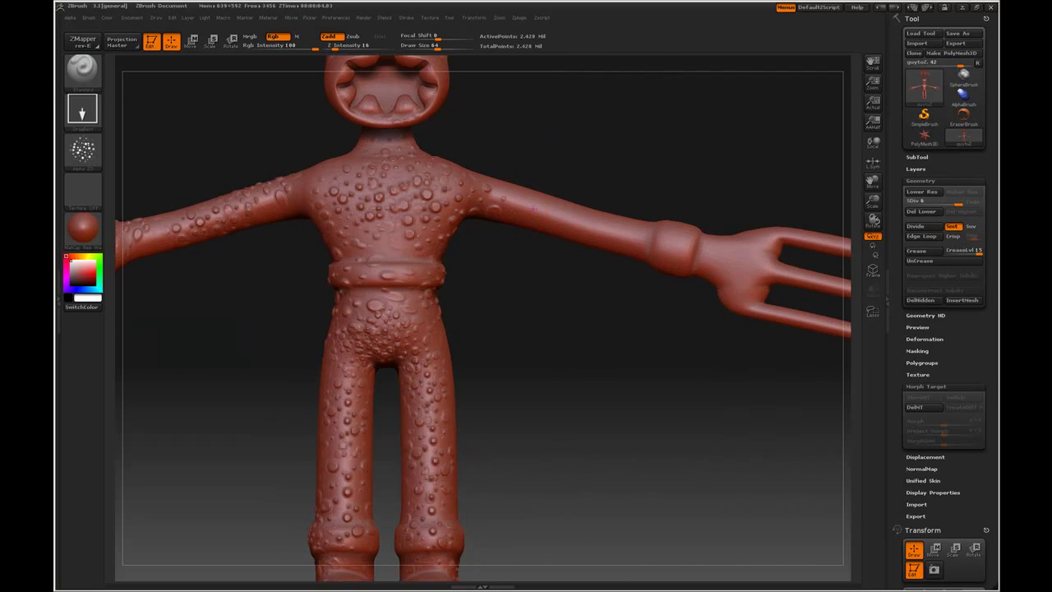
{"action": "key", "text": "ctrl+z"}
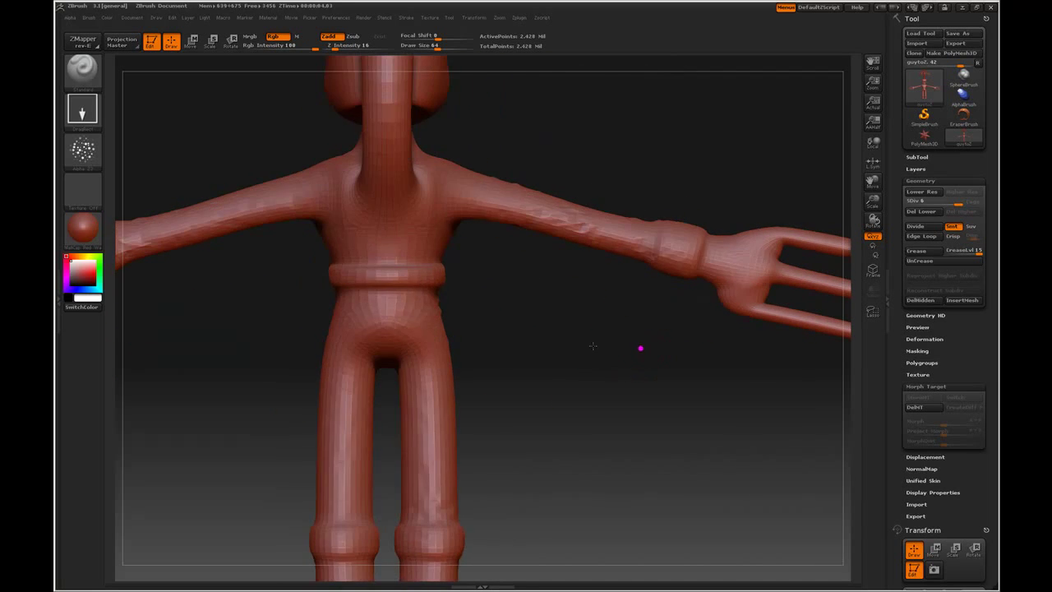
Step: Stamp bumps over the figure's back side, covering the legs, buttocks, back and arms
{"action": "left_click_drag", "start_coordinate": [508, 340], "coordinate": [491, 479]}
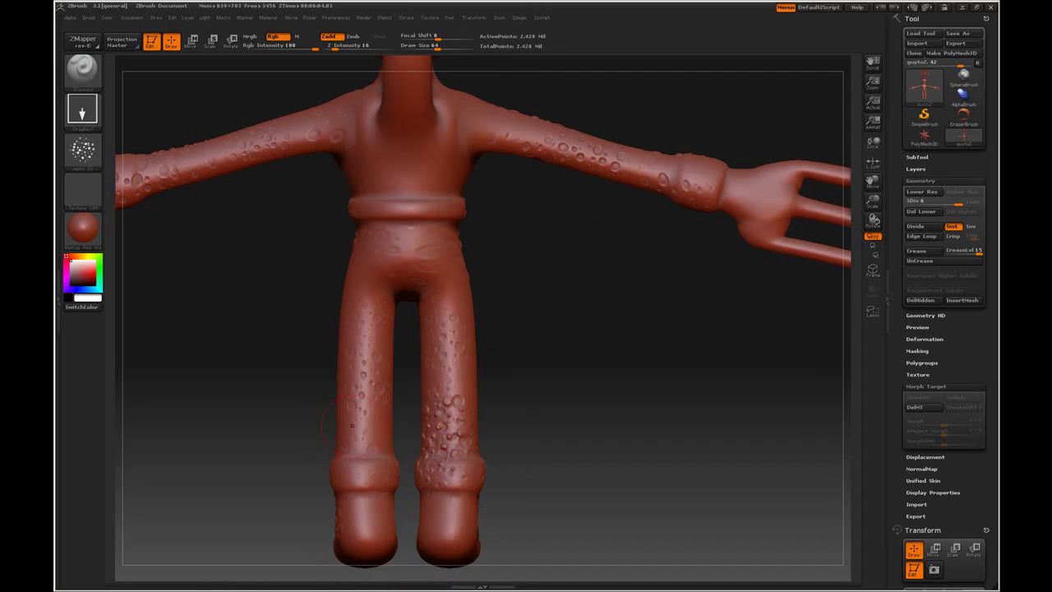
{"action": "left_click_drag", "start_coordinate": [349, 422], "coordinate": [376, 300]}
{"action": "left_click_drag", "start_coordinate": [586, 369], "coordinate": [586, 271]}
{"action": "mouse_move", "coordinate": [473, 333]}
{"action": "left_mouse_down"}
{"action": "mouse_move", "coordinate": [423, 287]}
{"action": "mouse_move", "coordinate": [382, 291]}
{"action": "left_mouse_up"}
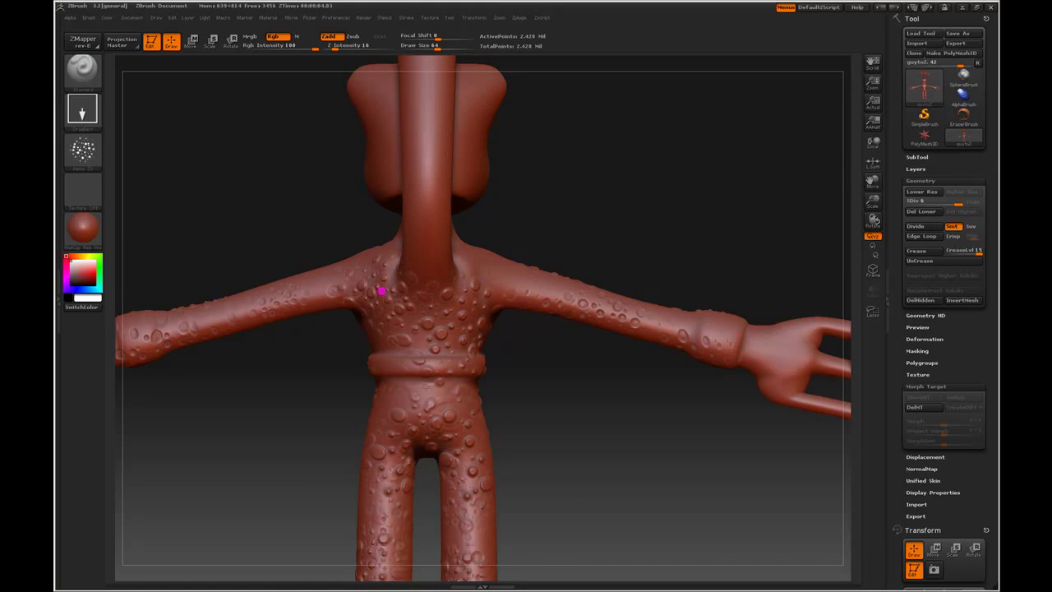
{"action": "left_click_drag", "start_coordinate": [624, 461], "coordinate": [657, 476]}
{"action": "left_click_drag", "start_coordinate": [206, 320], "coordinate": [321, 288]}
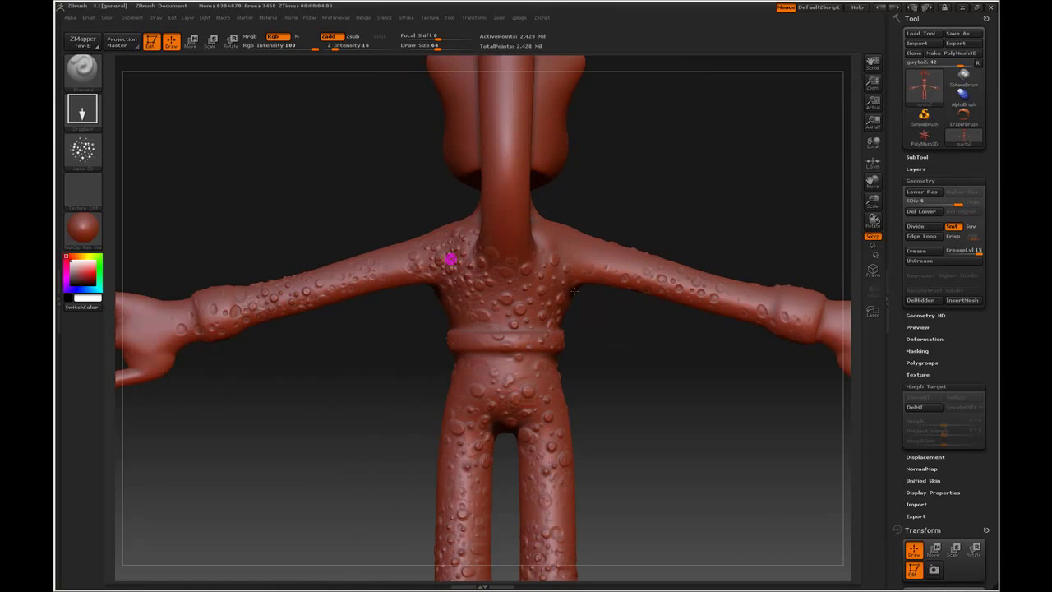
Step: Stamp bumps up the curved palm trunk from the shoulders to the fronds and on the back of the head
{"action": "mouse_move", "coordinate": [617, 344]}
{"action": "left_mouse_down"}
{"action": "mouse_move", "coordinate": [630, 385]}
{"action": "mouse_move", "coordinate": [521, 343]}
{"action": "mouse_move", "coordinate": [493, 246]}
{"action": "left_mouse_up"}
{"action": "mouse_move", "coordinate": [468, 197]}
{"action": "left_mouse_down"}
{"action": "mouse_move", "coordinate": [547, 233]}
{"action": "mouse_move", "coordinate": [547, 289]}
{"action": "left_mouse_up"}
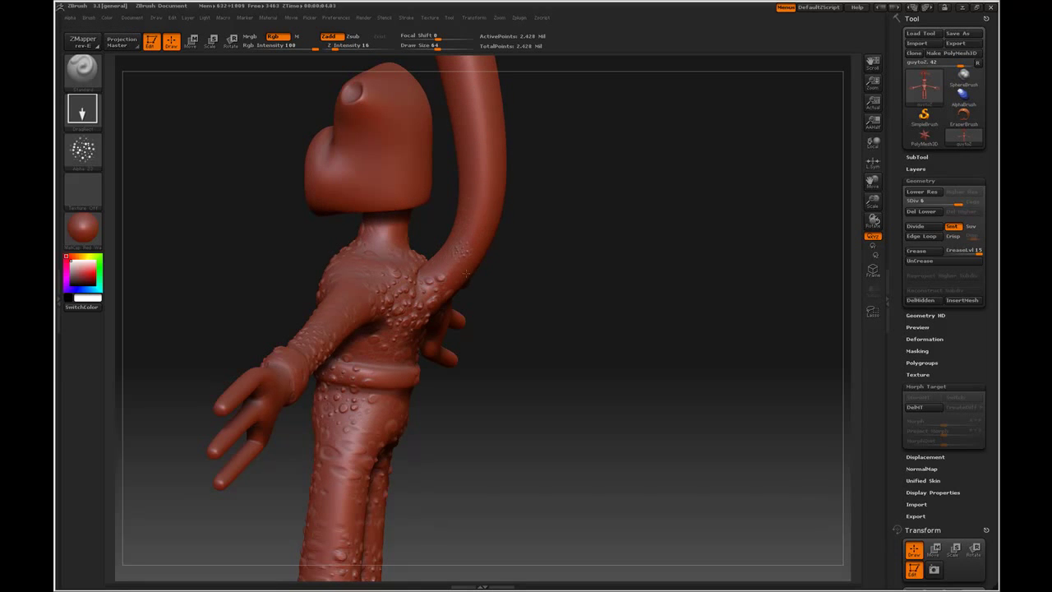
{"action": "mouse_move", "coordinate": [526, 238]}
{"action": "left_mouse_down"}
{"action": "mouse_move", "coordinate": [547, 246]}
{"action": "mouse_move", "coordinate": [477, 210]}
{"action": "mouse_move", "coordinate": [500, 287]}
{"action": "left_mouse_up"}
{"action": "left_click_drag", "start_coordinate": [543, 219], "coordinate": [557, 347], "text": "alt"}
{"action": "left_click_drag", "start_coordinate": [458, 212], "coordinate": [447, 181]}
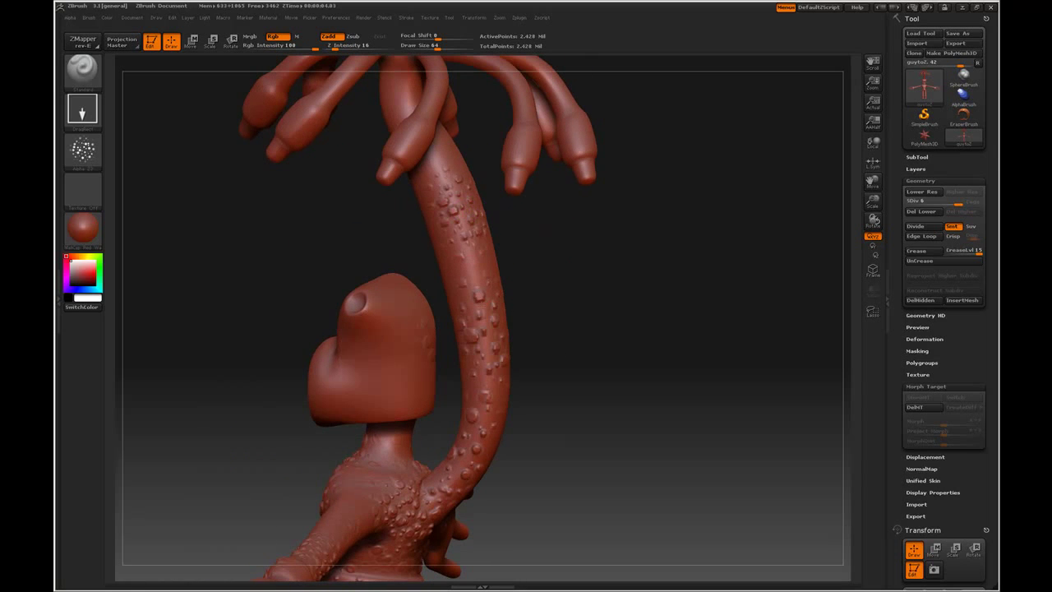
{"action": "mouse_move", "coordinate": [579, 294]}
{"action": "left_mouse_down"}
{"action": "mouse_move", "coordinate": [627, 294]}
{"action": "mouse_move", "coordinate": [463, 237]}
{"action": "left_mouse_up"}
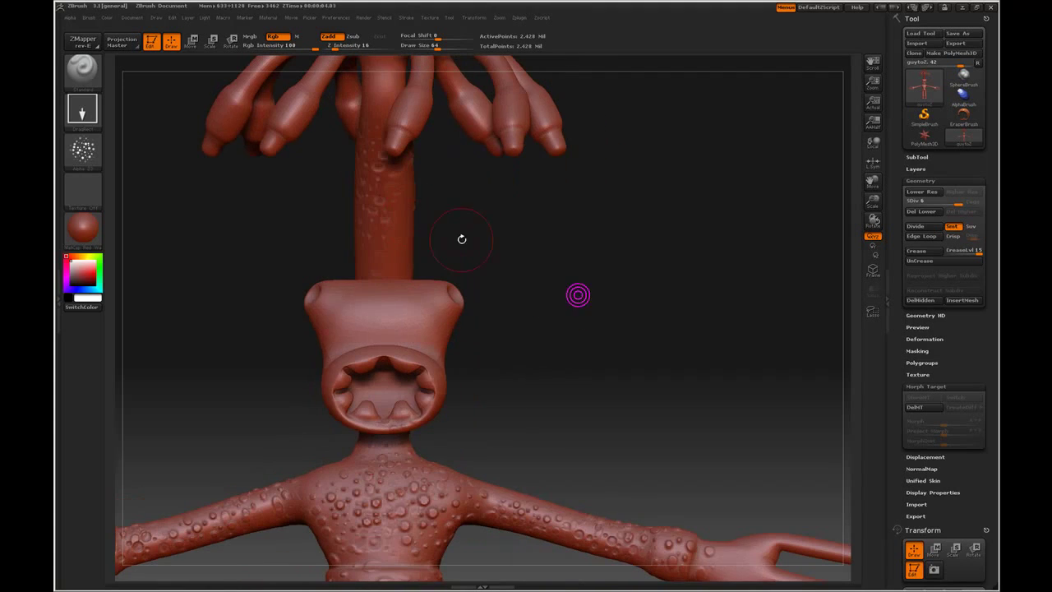
{"action": "left_click_drag", "start_coordinate": [526, 349], "coordinate": [528, 291], "text": "alt"}
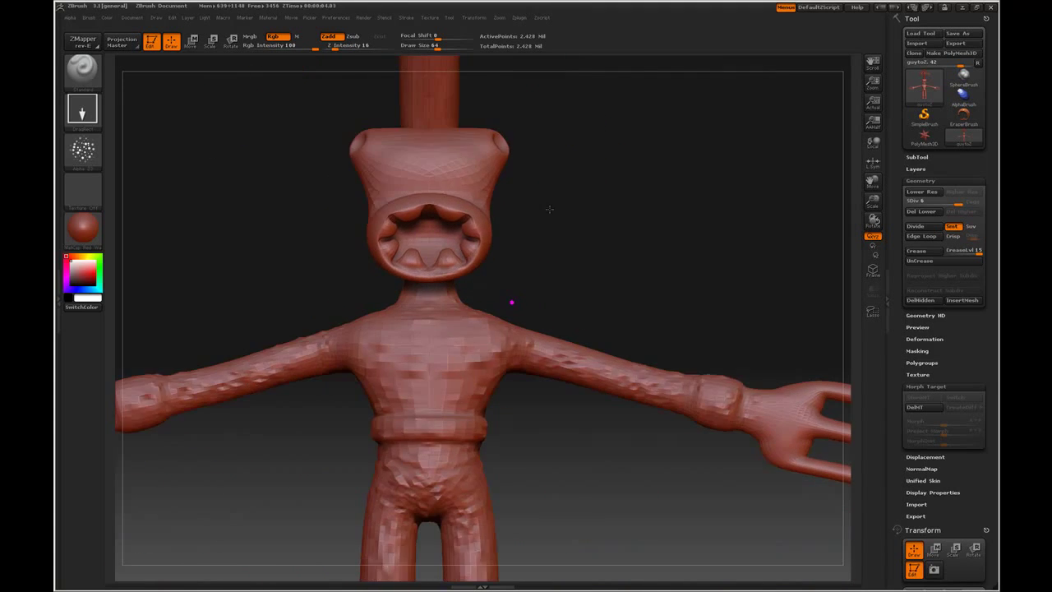
{"action": "left_click_drag", "start_coordinate": [548, 208], "coordinate": [707, 300]}
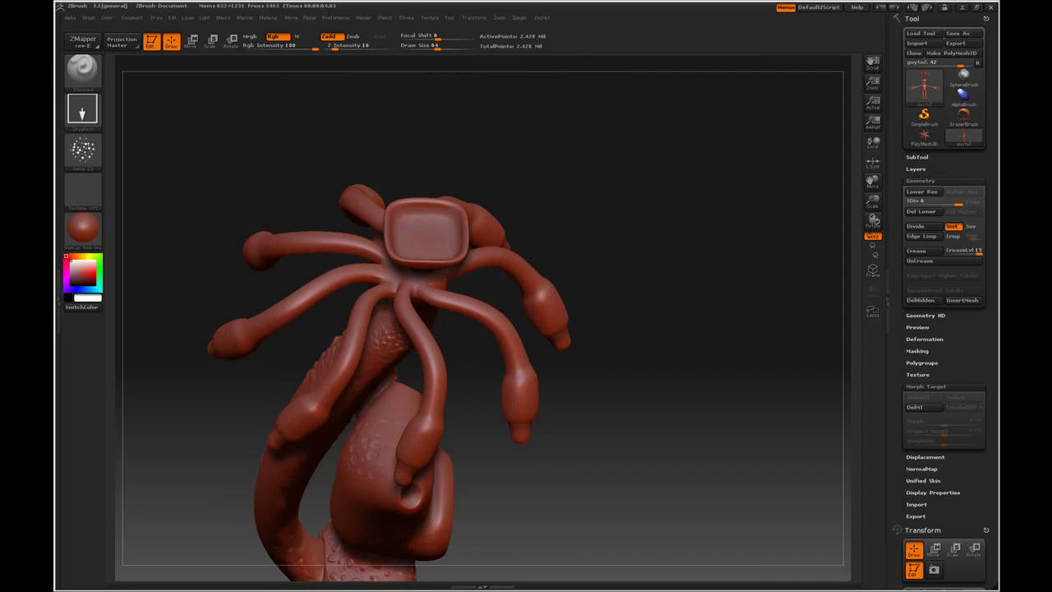
{"action": "mouse_move", "coordinate": [613, 425]}
{"action": "left_mouse_down"}
{"action": "mouse_move", "coordinate": [599, 340]}
{"action": "mouse_move", "coordinate": [535, 380]}
{"action": "left_mouse_up"}
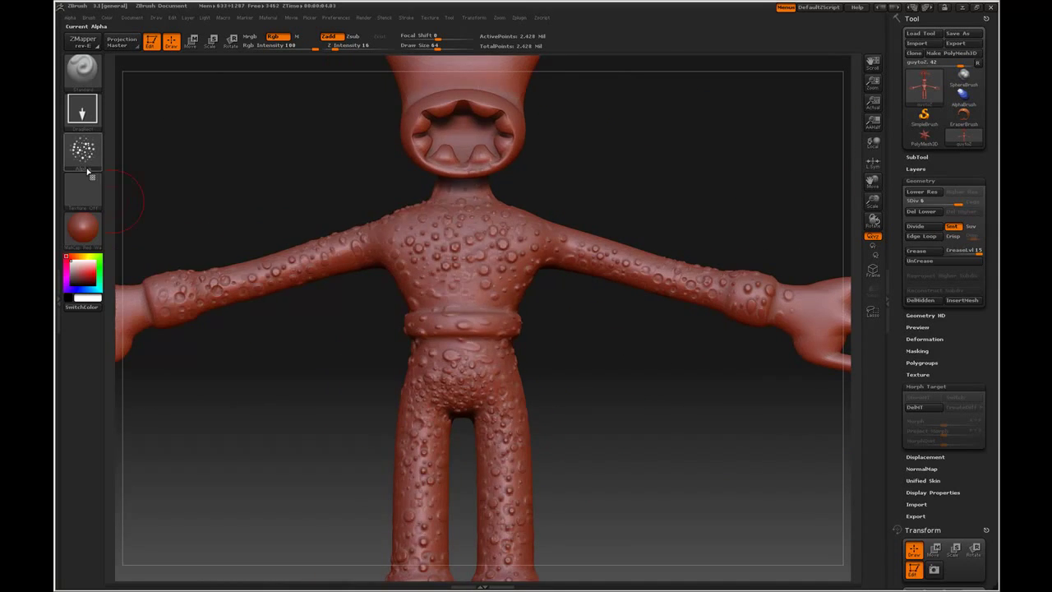
Step: Switch to the streaky Alpha 58 and stamp wrinkle detail onto the hand and the forehead
{"action": "left_click", "coordinate": [82, 149]}
{"action": "left_click", "coordinate": [250, 293]}
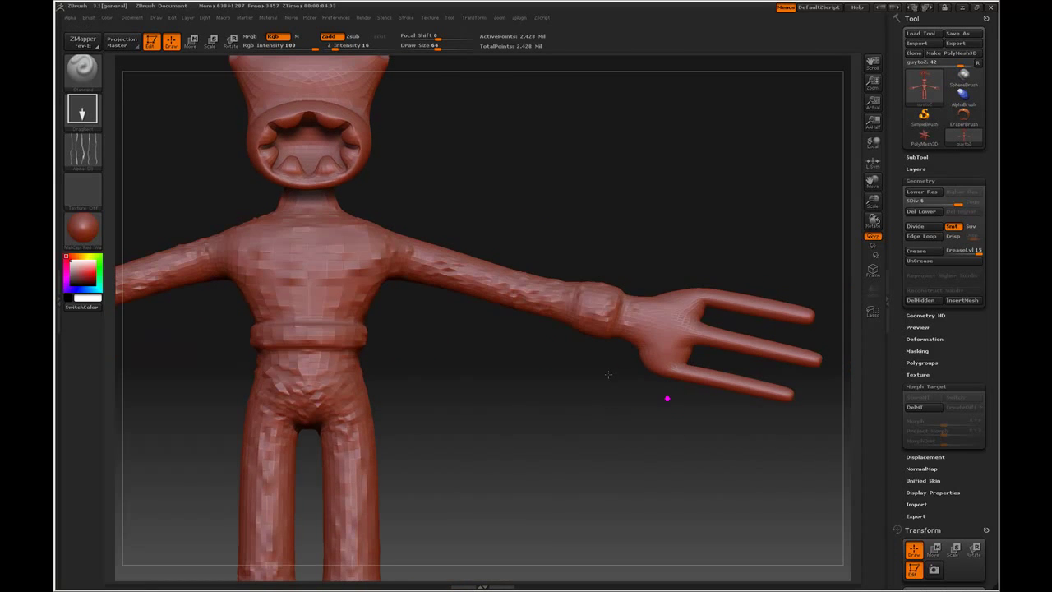
{"action": "left_click_drag", "start_coordinate": [667, 302], "coordinate": [670, 350]}
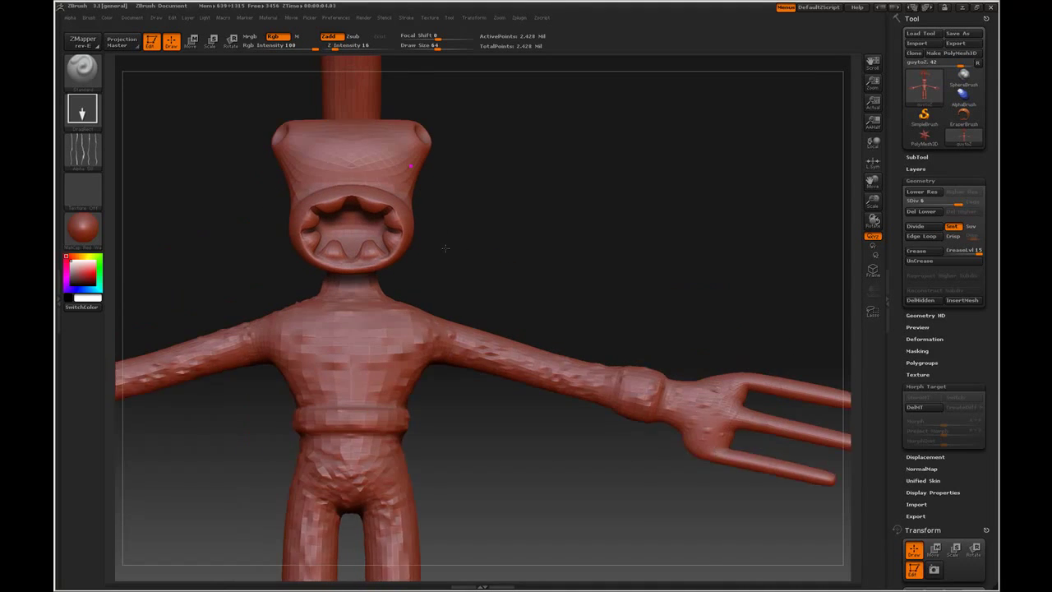
{"action": "mouse_move", "coordinate": [385, 162]}
{"action": "left_mouse_down"}
{"action": "mouse_move", "coordinate": [383, 186]}
{"action": "mouse_move", "coordinate": [341, 198]}
{"action": "left_mouse_up"}
{"action": "left_click_drag", "start_coordinate": [312, 151], "coordinate": [308, 174]}
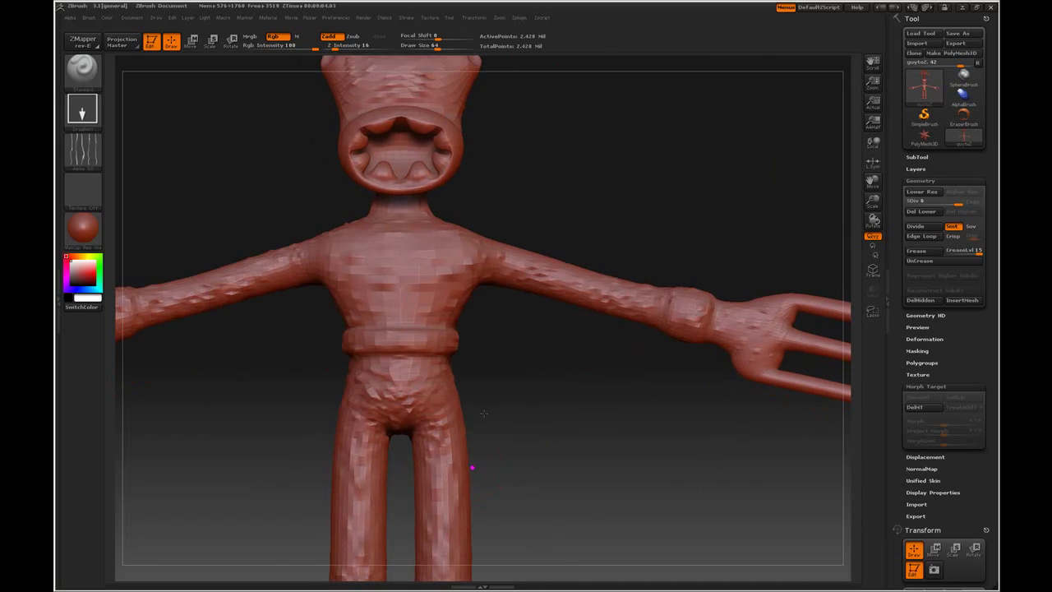
{"action": "key", "text": "space"}
{"action": "left_click_drag", "start_coordinate": [571, 552], "coordinate": [568, 501]}
{"action": "left_click_drag", "start_coordinate": [499, 383], "coordinate": [552, 524], "text": "alt"}
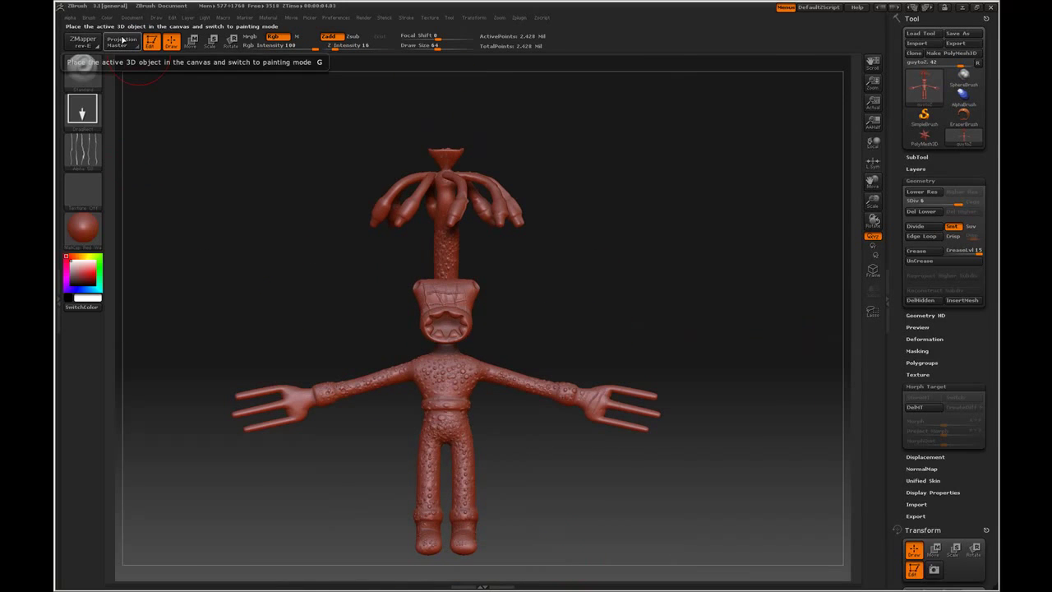
{"action": "mouse_move", "coordinate": [636, 317]}
{"action": "left_mouse_down"}
{"action": "mouse_move", "coordinate": [564, 298]}
{"action": "mouse_move", "coordinate": [678, 307]}
{"action": "mouse_move", "coordinate": [625, 312]}
{"action": "left_mouse_up"}
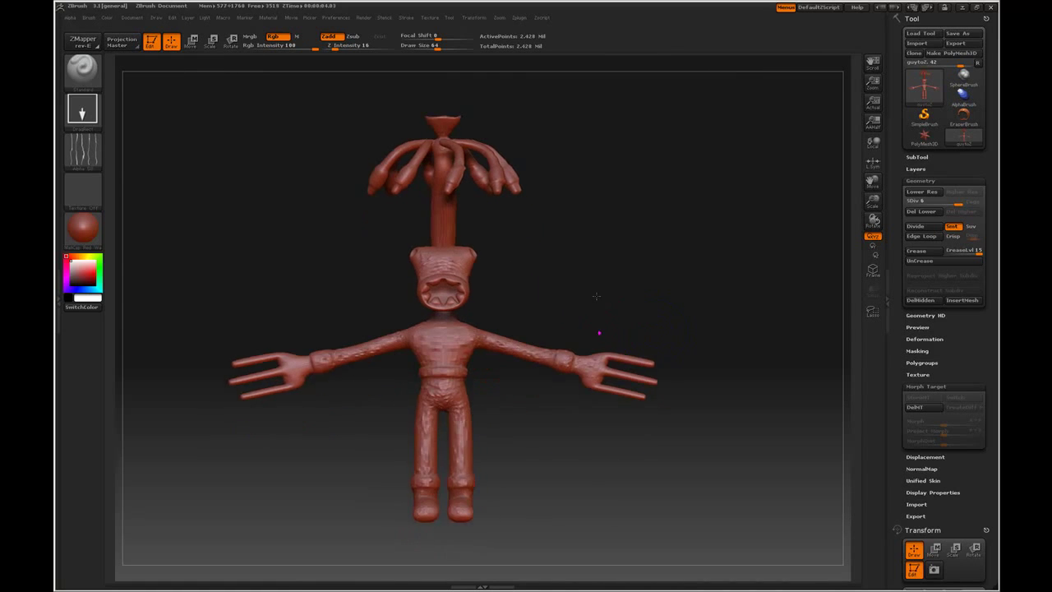
Step: Lower the figure to subdivision level 1 and switch it to its stored morph target
{"action": "mouse_move", "coordinate": [597, 298]}
{"action": "left_mouse_down"}
{"action": "mouse_move", "coordinate": [602, 291]}
{"action": "mouse_move", "coordinate": [585, 296]}
{"action": "left_mouse_up"}
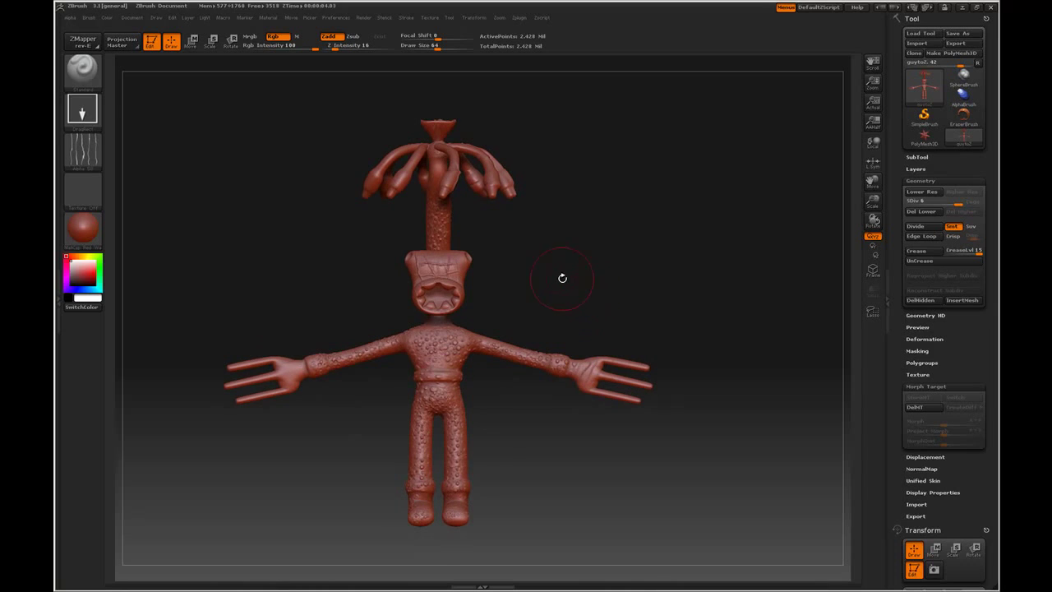
{"action": "left_click_drag", "start_coordinate": [528, 274], "coordinate": [561, 272], "text": "alt"}
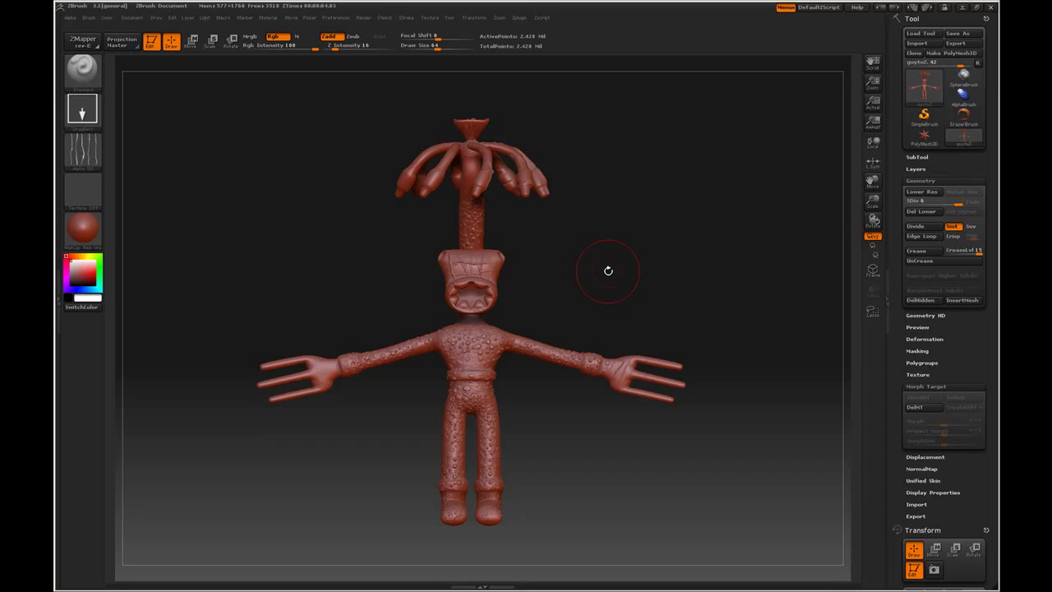
{"action": "left_click_drag", "start_coordinate": [603, 258], "coordinate": [625, 253], "text": "alt"}
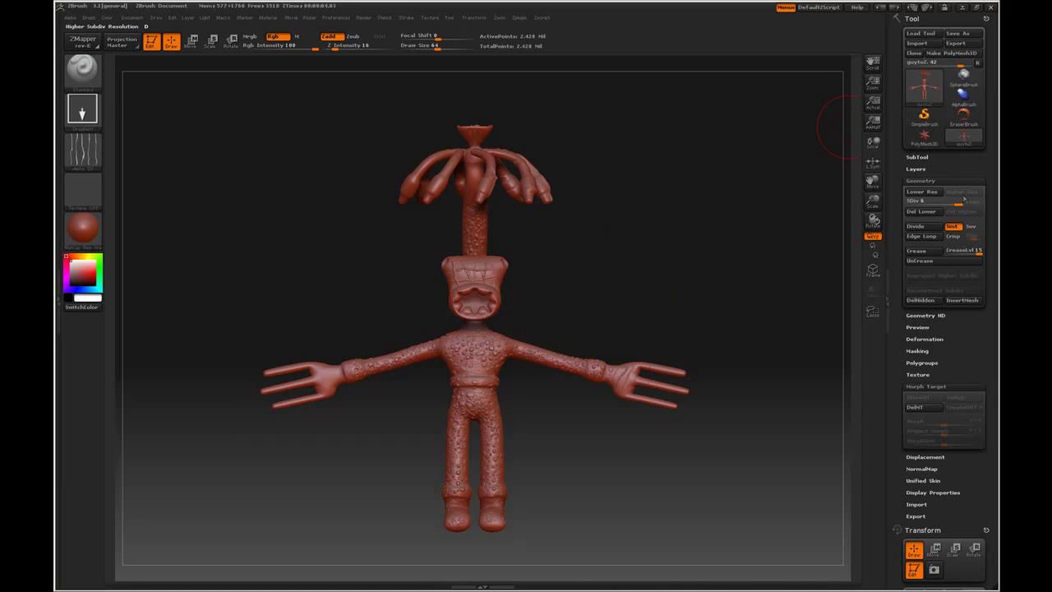
{"action": "left_click_drag", "start_coordinate": [958, 202], "coordinate": [896, 203]}
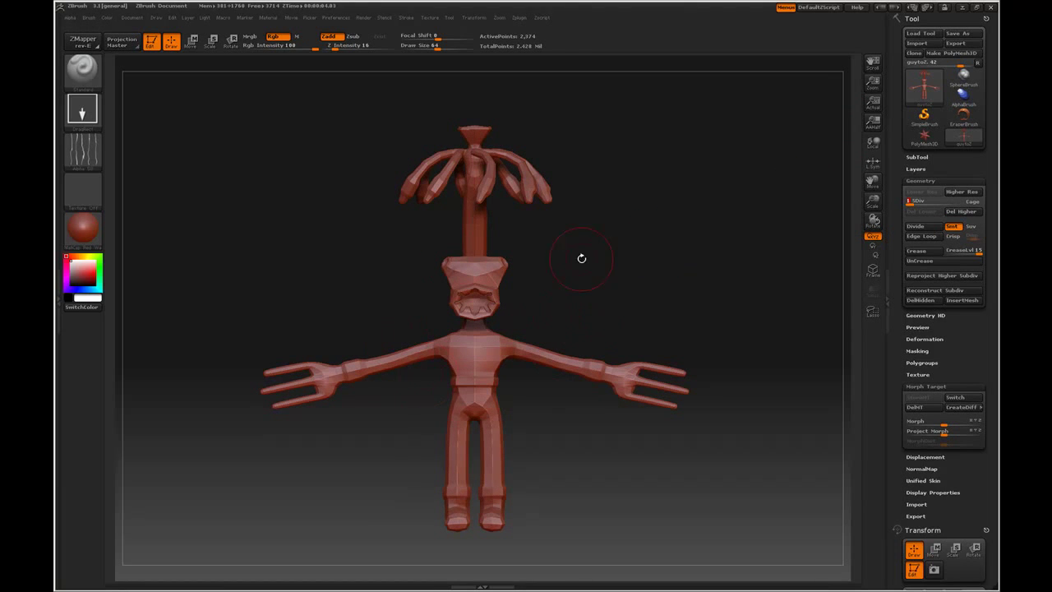
{"action": "left_click", "coordinate": [954, 397]}
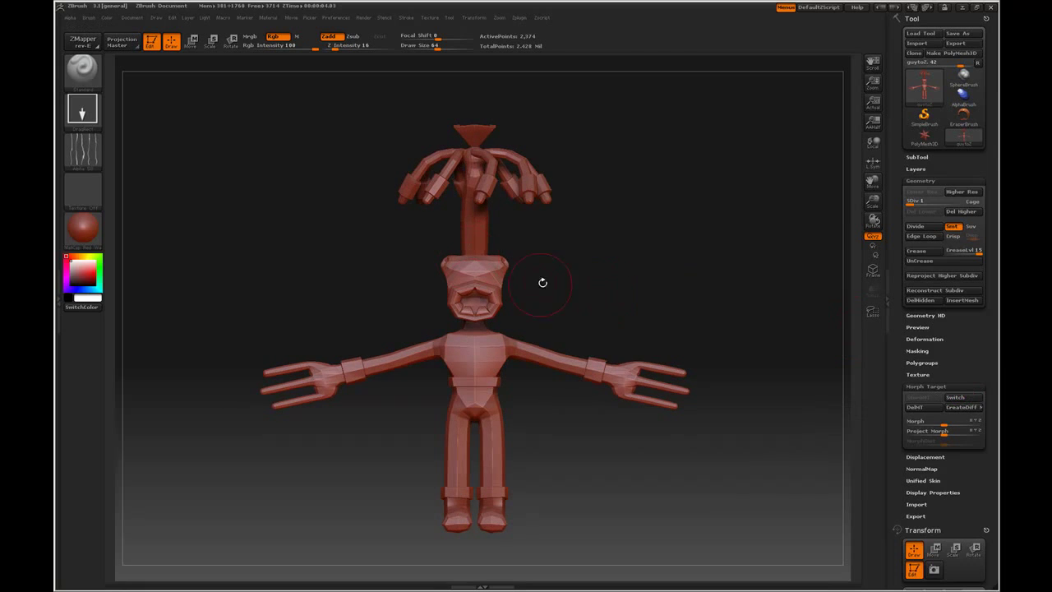
{"action": "key", "text": "space"}
{"action": "left_click_drag", "start_coordinate": [642, 384], "coordinate": [639, 380]}
{"action": "left_click_drag", "start_coordinate": [606, 293], "coordinate": [629, 305], "text": "alt"}
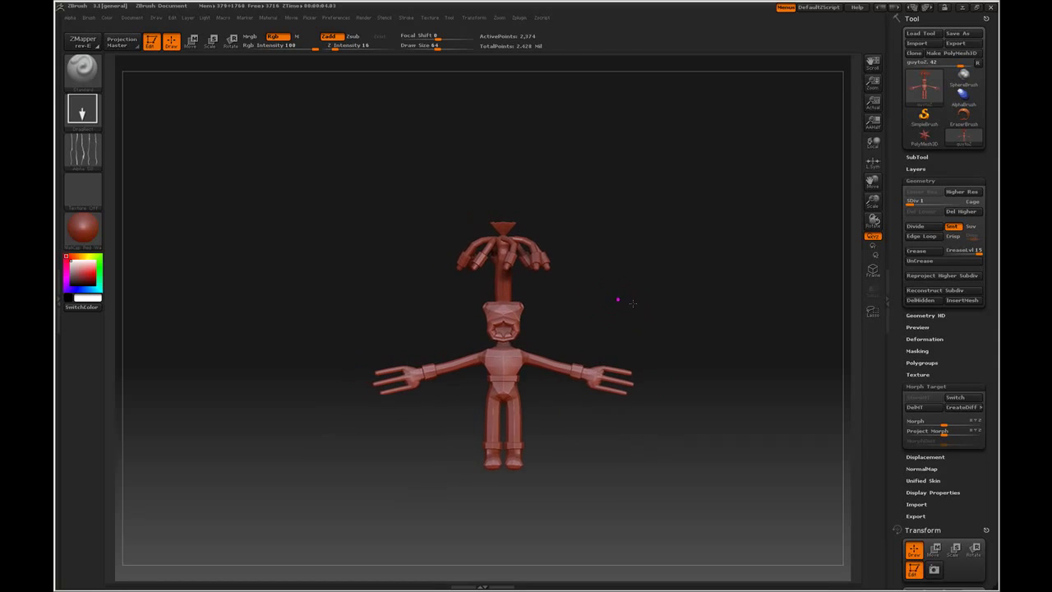
Step: Create a 4096-resolution displacement map with Adaptive, SmoothUV and Mode enabled and the intensity set to 512
{"action": "left_click", "coordinate": [917, 456]}
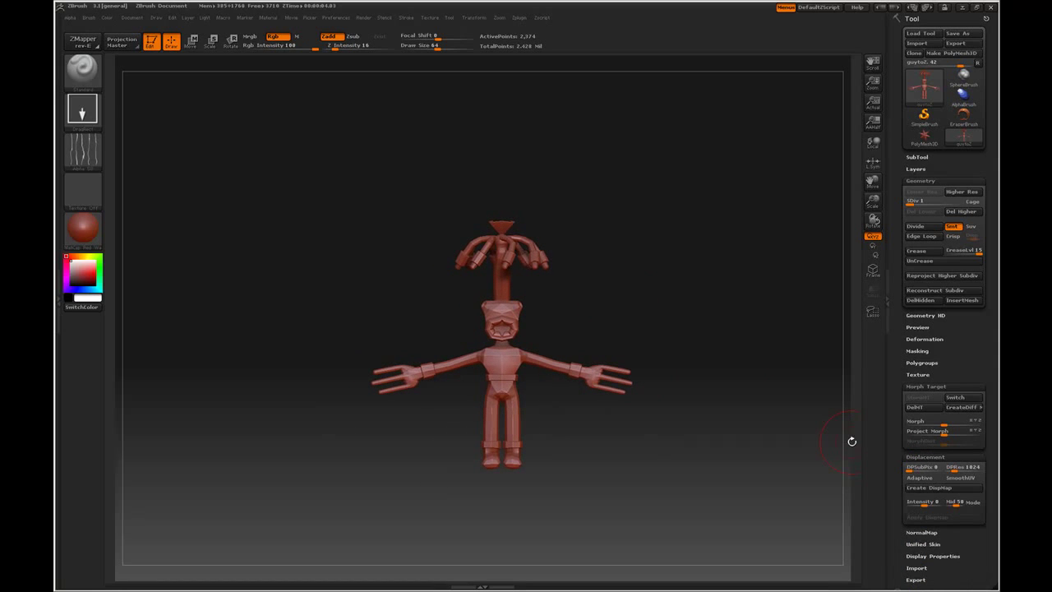
{"action": "left_click", "coordinate": [952, 467]}
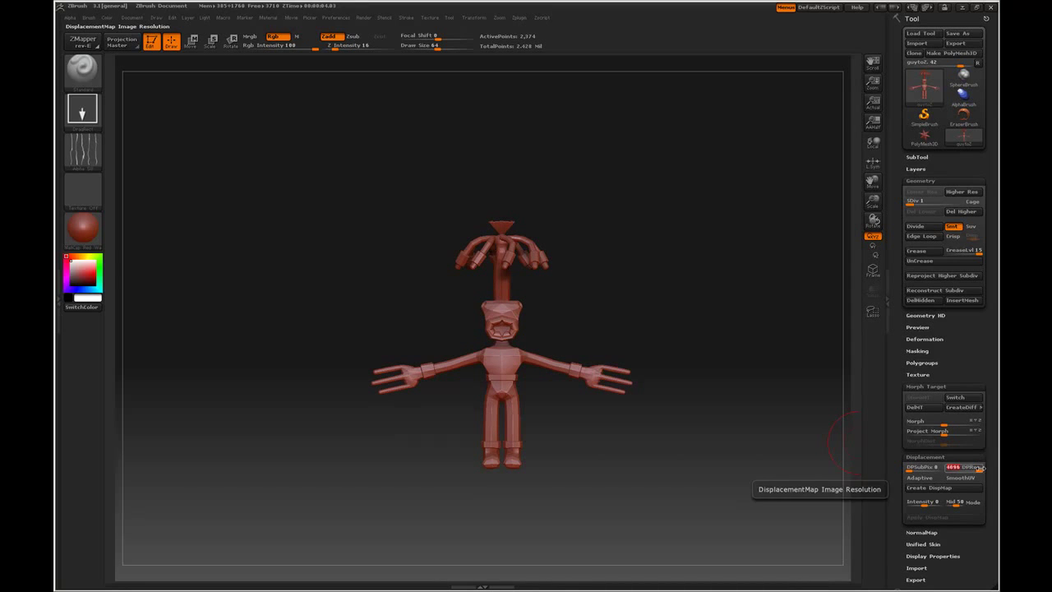
{"action": "left_click", "coordinate": [953, 465]}
{"action": "left_click", "coordinate": [919, 477]}
{"action": "left_click", "coordinate": [967, 477]}
{"action": "left_click", "coordinate": [939, 503]}
{"action": "type", "text": "512"}
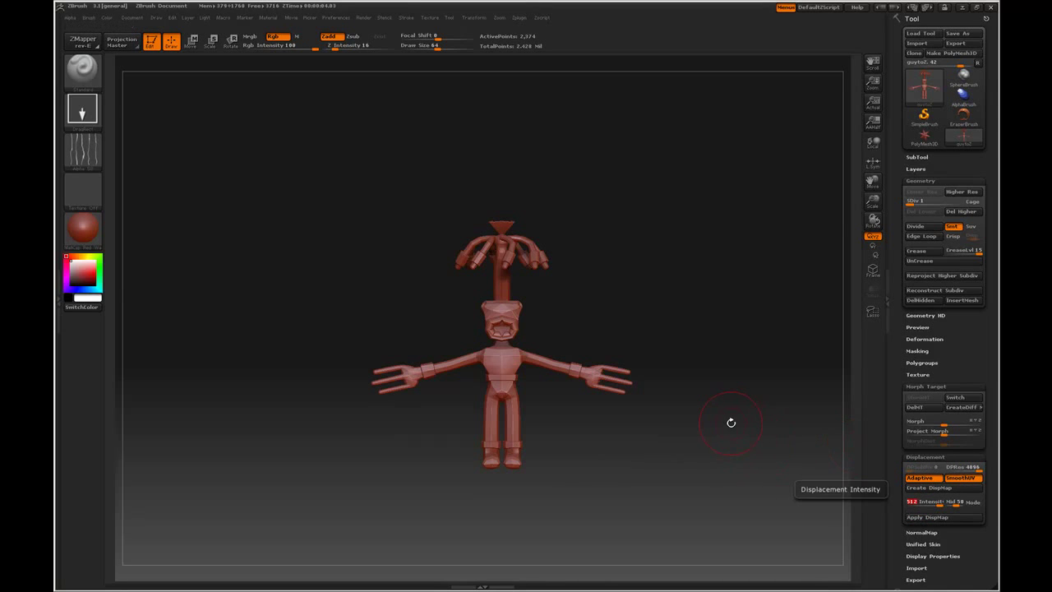
{"action": "left_click", "coordinate": [939, 487]}
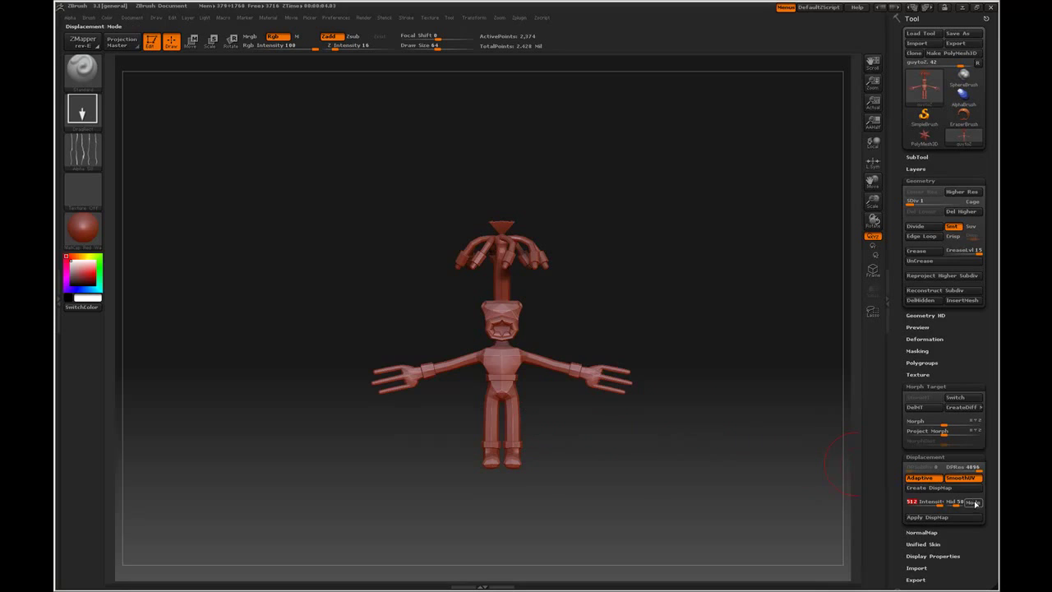
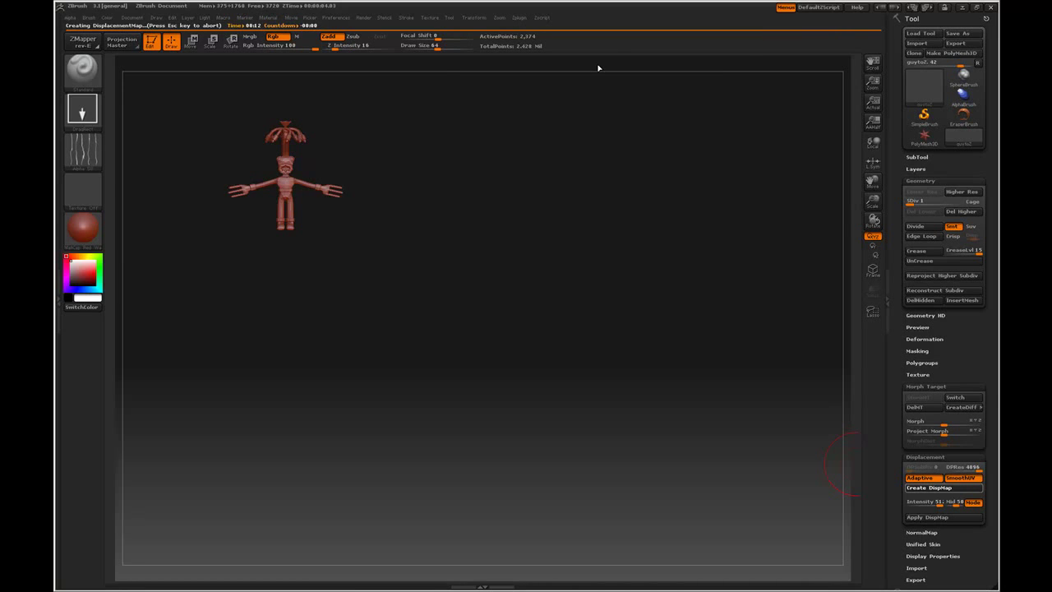
Step: Select the newly generated displacement alpha and export it as the Photoshop file d00dsspdmap
{"action": "left_click", "coordinate": [90, 162]}
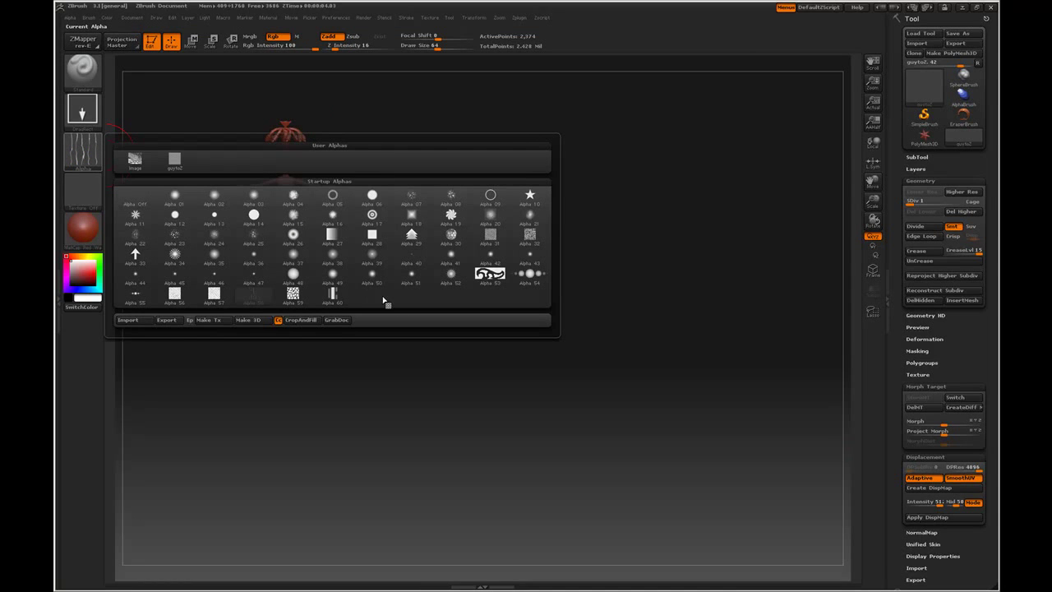
{"action": "left_click", "coordinate": [177, 160]}
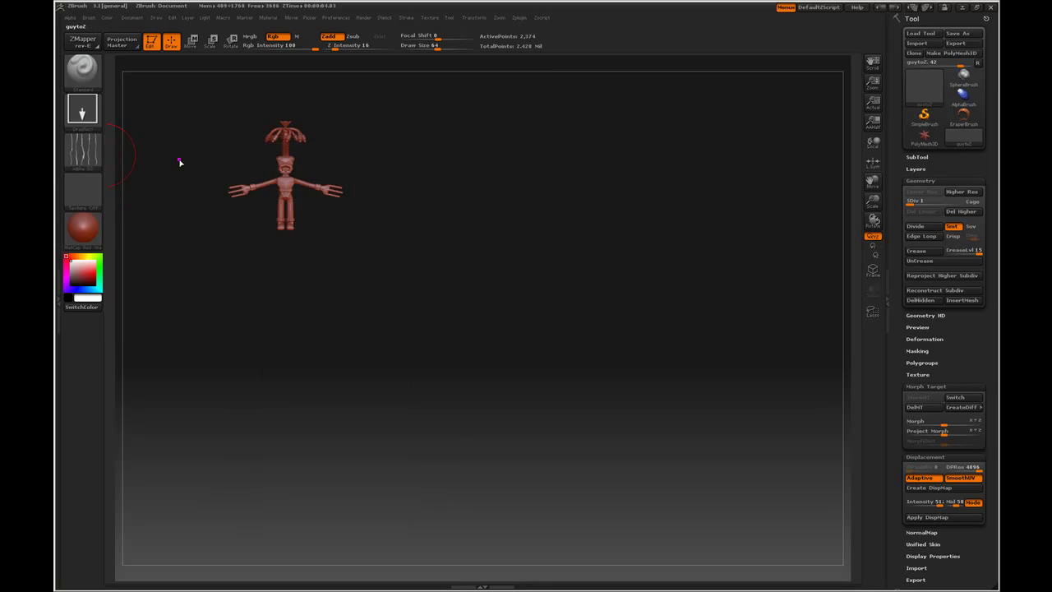
{"action": "left_click", "coordinate": [88, 152]}
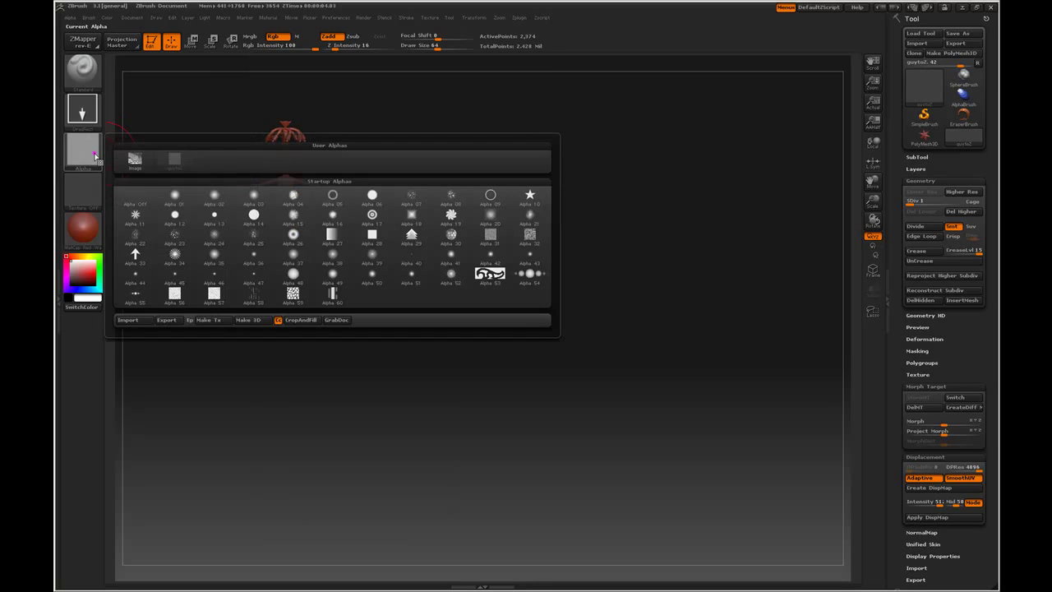
{"action": "left_click", "coordinate": [175, 319]}
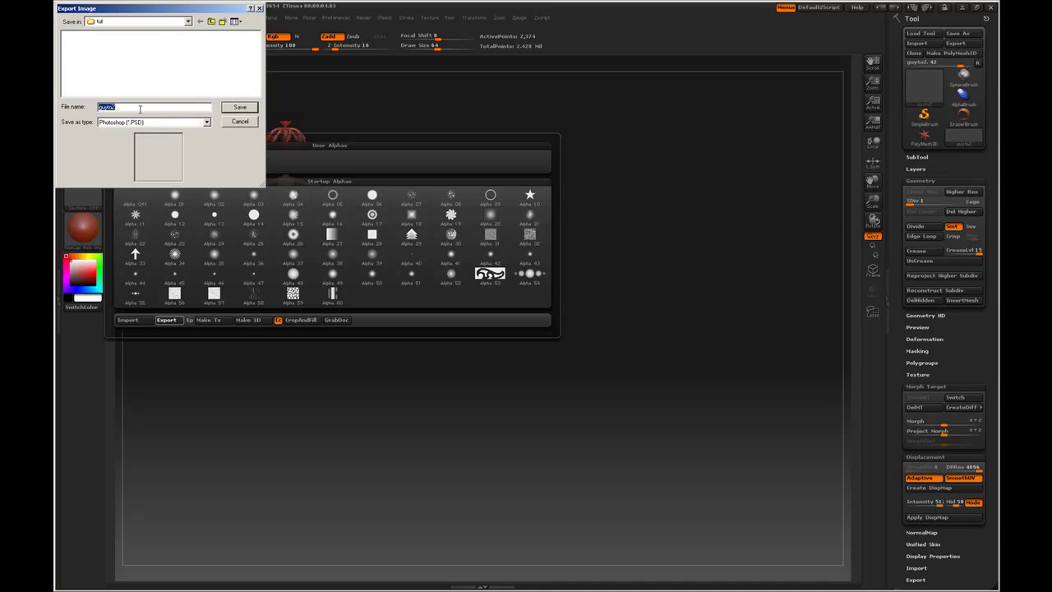
{"action": "type", "text": "d00dsspdmap"}
{"action": "left_click", "coordinate": [246, 108]}
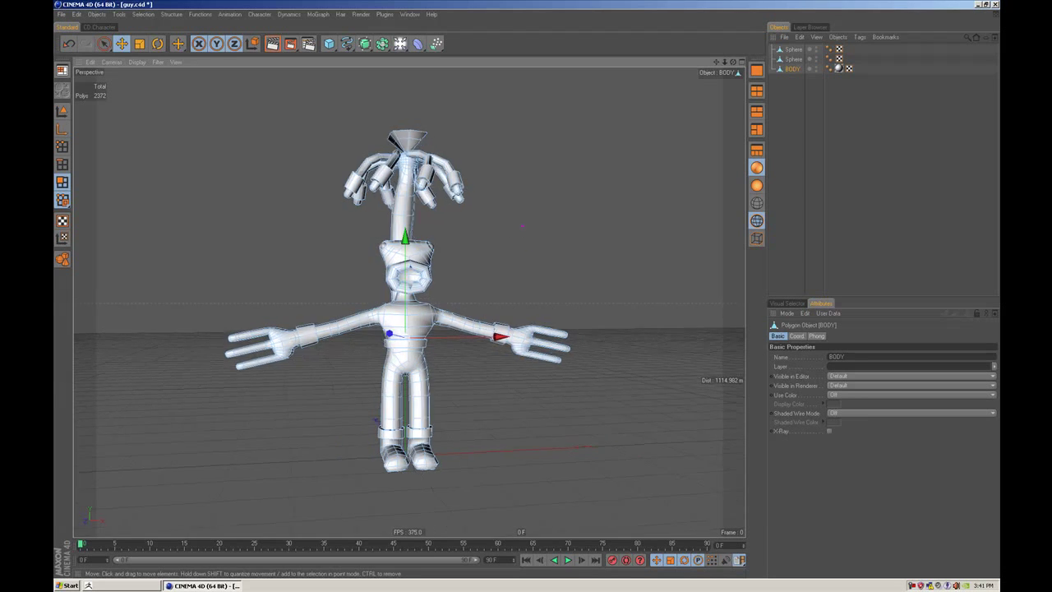
Step: In CINEMA 4D, open the body's default material for editing and enable its Displacement channel
{"action": "left_click", "coordinate": [419, 16]}
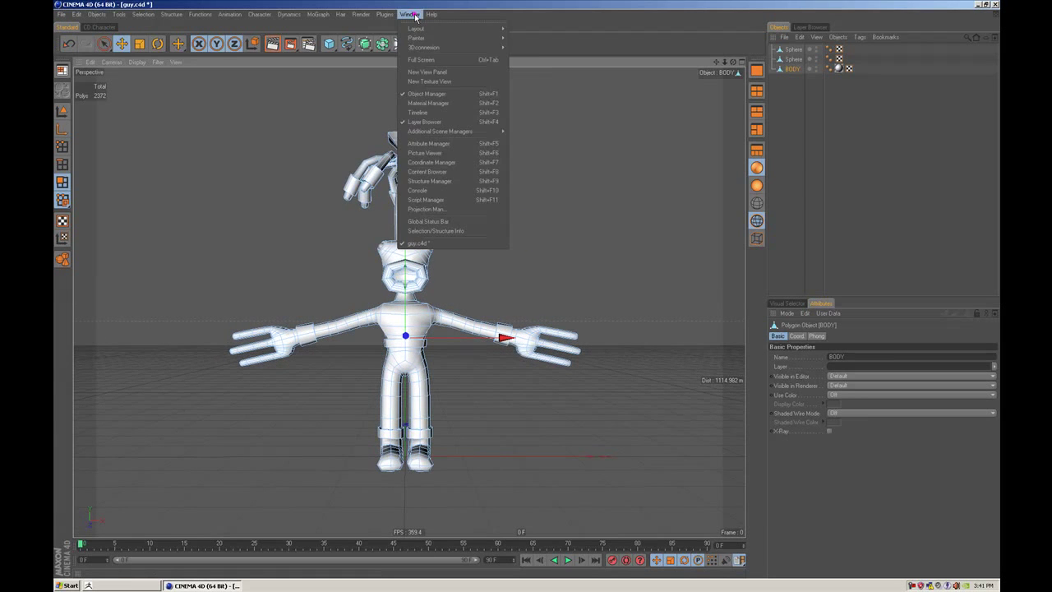
{"action": "left_click", "coordinate": [431, 103]}
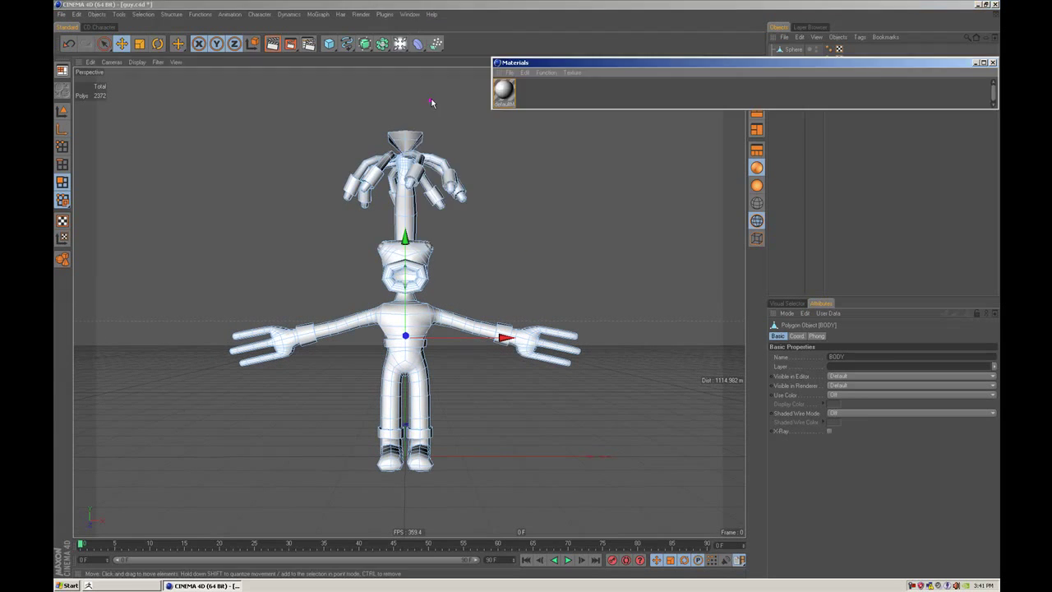
{"action": "double_click", "coordinate": [503, 92]}
{"action": "left_click_drag", "start_coordinate": [358, 69], "coordinate": [567, 182]}
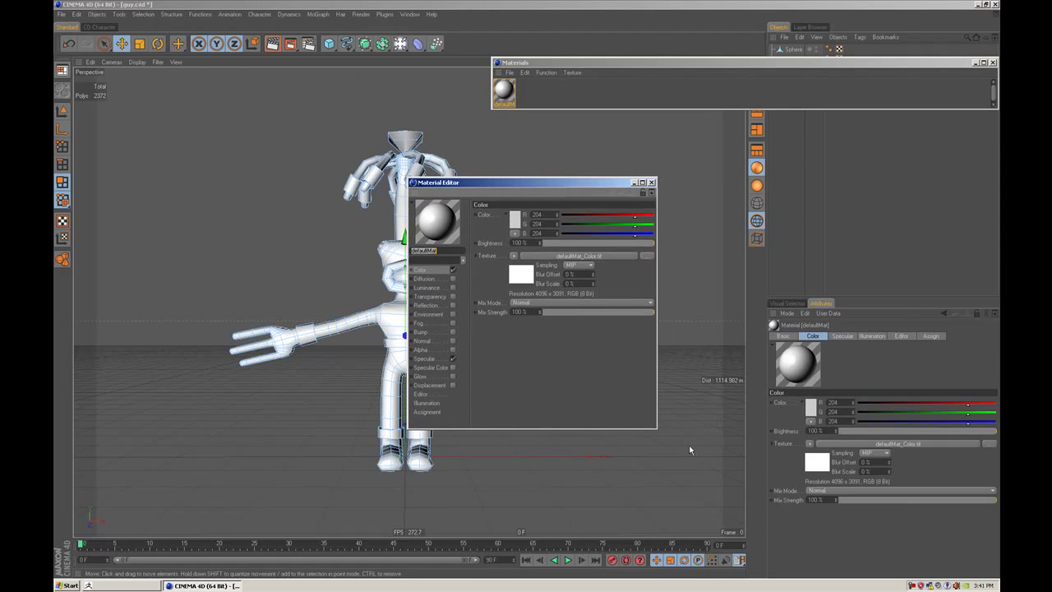
{"action": "left_click_drag", "start_coordinate": [658, 431], "coordinate": [763, 503]}
{"action": "left_click", "coordinate": [436, 385]}
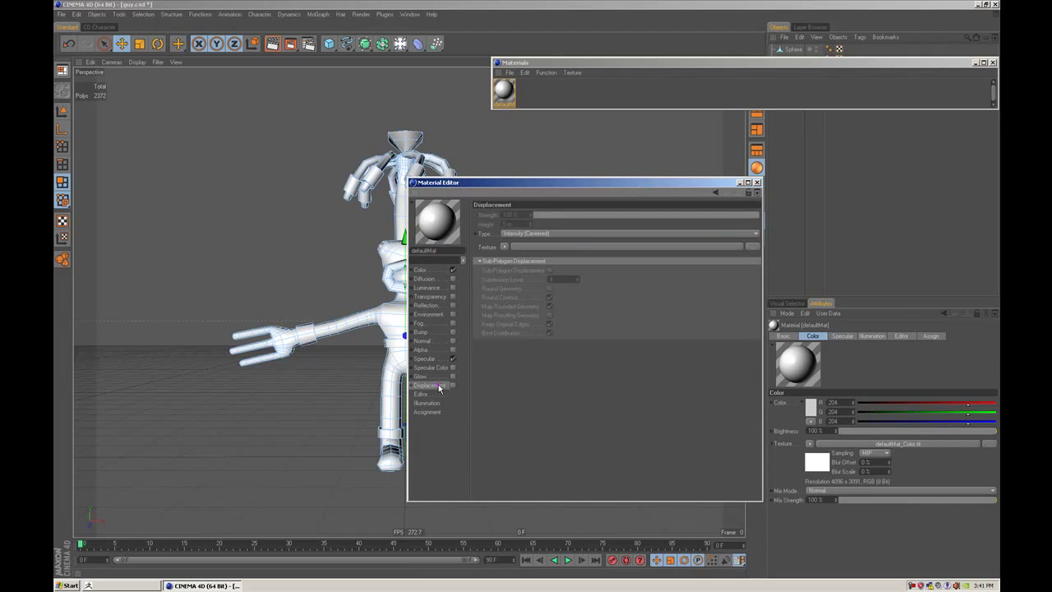
{"action": "left_click", "coordinate": [451, 386]}
{"action": "left_click_drag", "start_coordinate": [544, 183], "coordinate": [592, 191]}
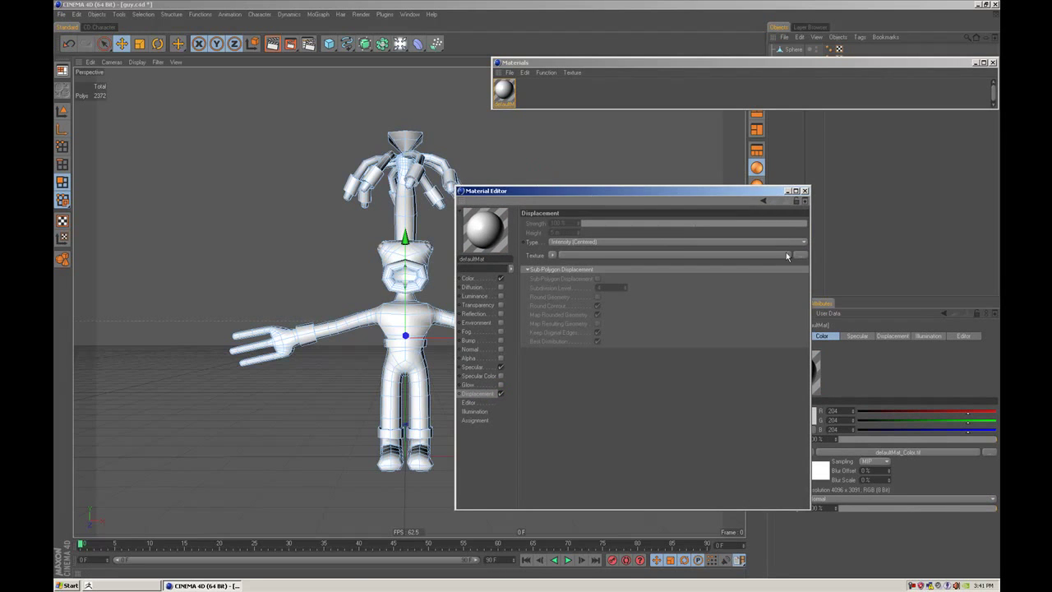
Step: Load d00dsspdmap.PSD from the tut folder as the displacement texture and set its sampling to Alias 1
{"action": "left_click", "coordinate": [745, 257]}
{"action": "left_click", "coordinate": [79, 84]}
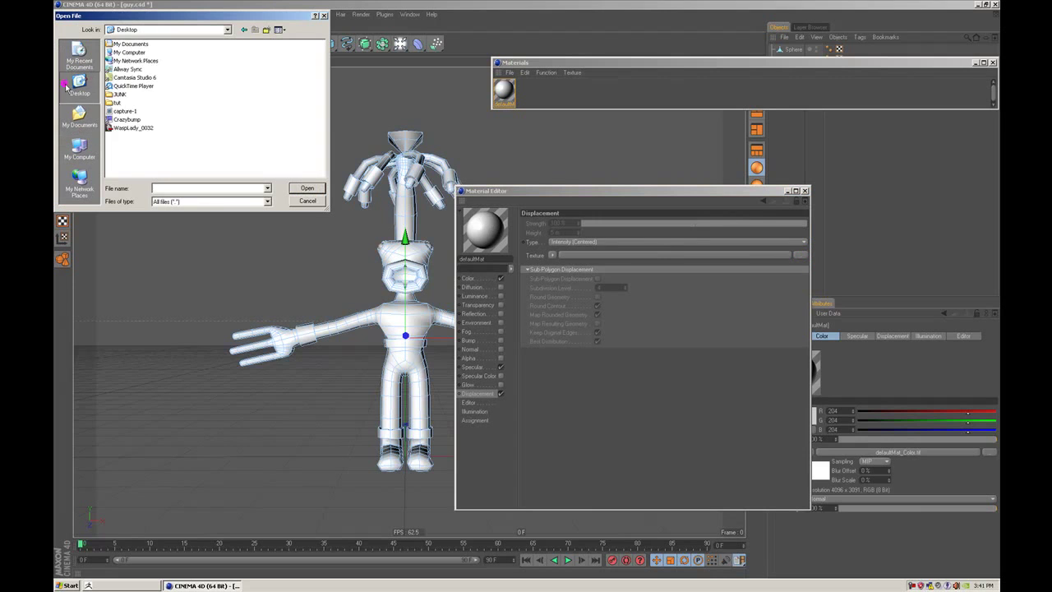
{"action": "double_click", "coordinate": [120, 103]}
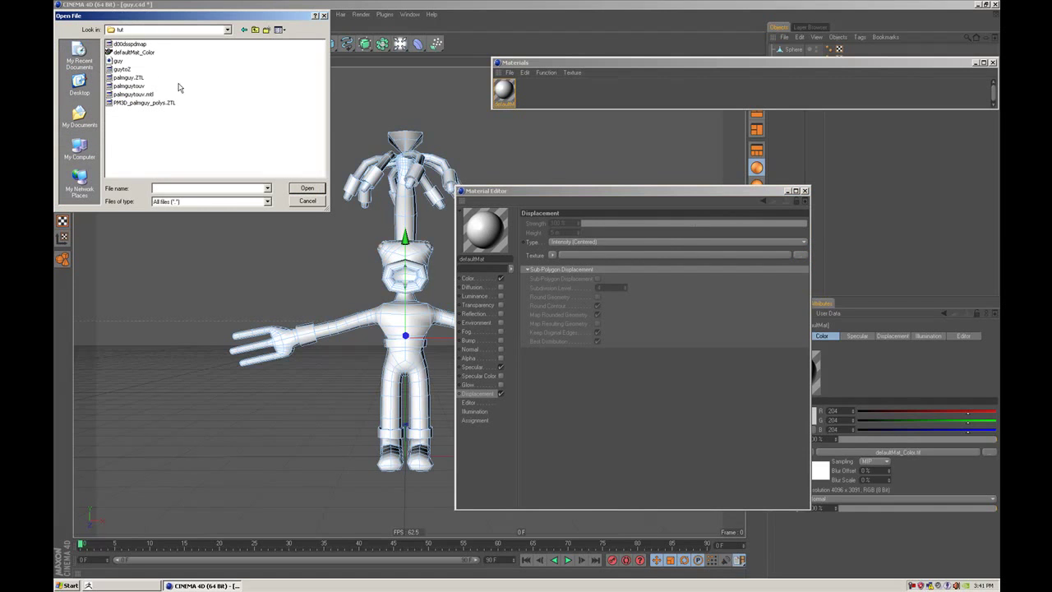
{"action": "left_click", "coordinate": [131, 45]}
{"action": "left_click", "coordinate": [306, 188]}
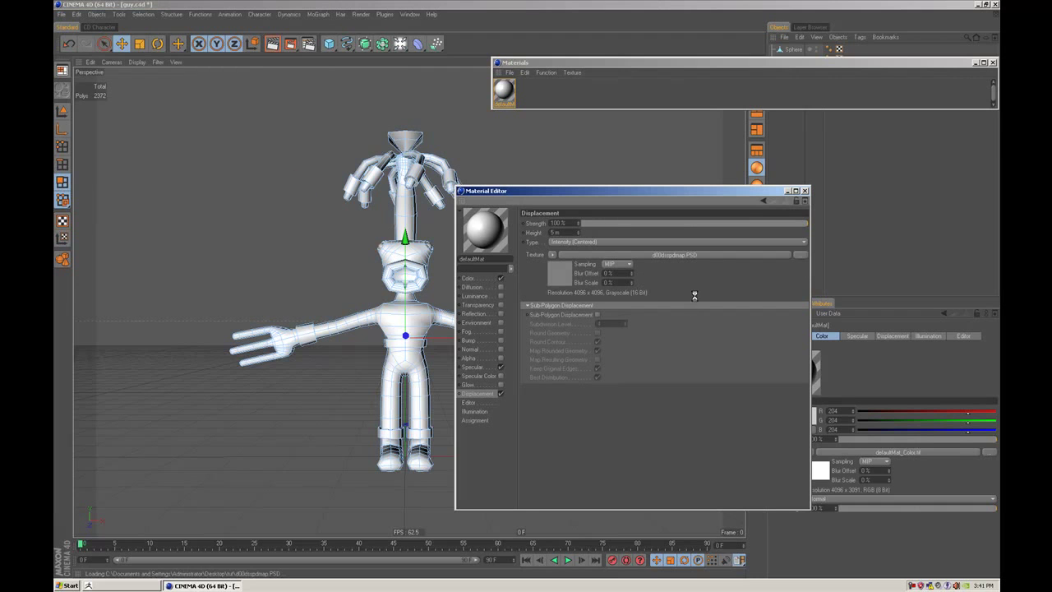
{"action": "left_click", "coordinate": [616, 264]}
{"action": "left_click", "coordinate": [620, 304]}
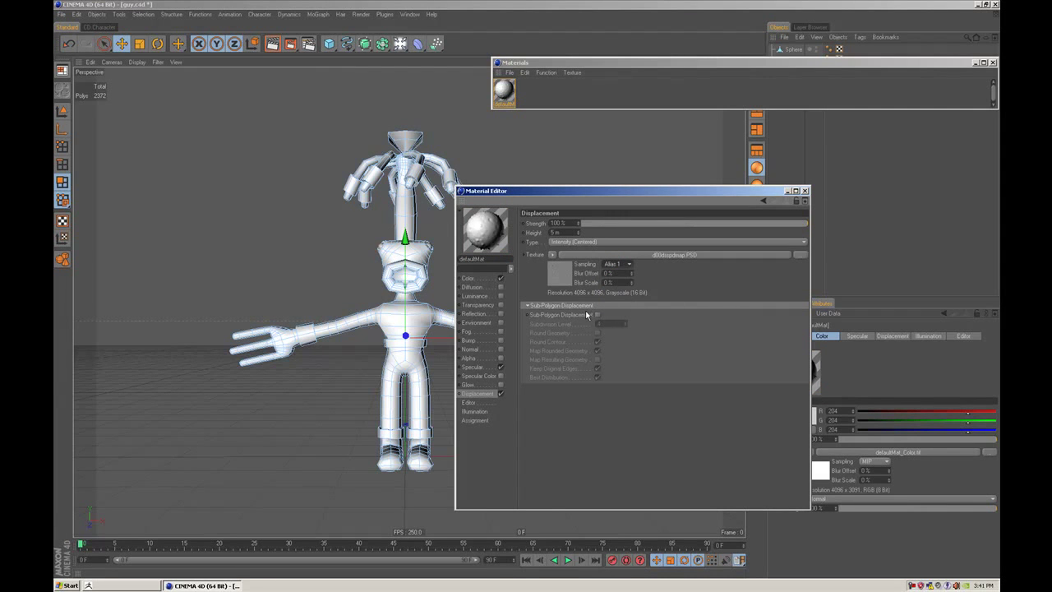
Step: Enable Sub-Polygon Displacement with a subdivision level of 5, and clear the material windows from the object list
{"action": "left_click", "coordinate": [597, 315]}
{"action": "left_click", "coordinate": [626, 322]}
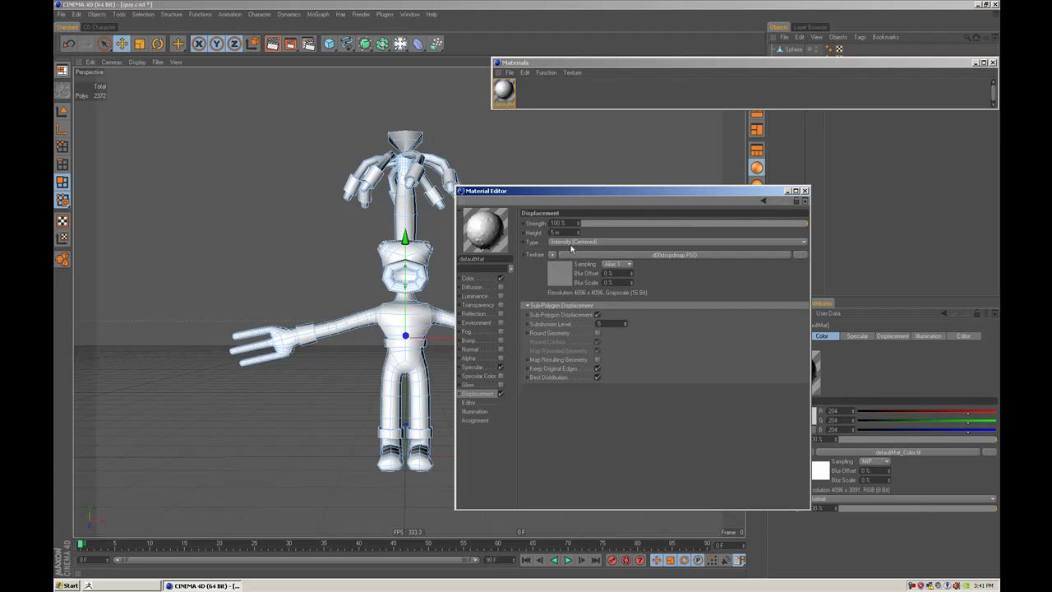
{"action": "left_click_drag", "start_coordinate": [559, 192], "coordinate": [627, 208]}
{"action": "left_click_drag", "start_coordinate": [740, 69], "coordinate": [772, 107]}
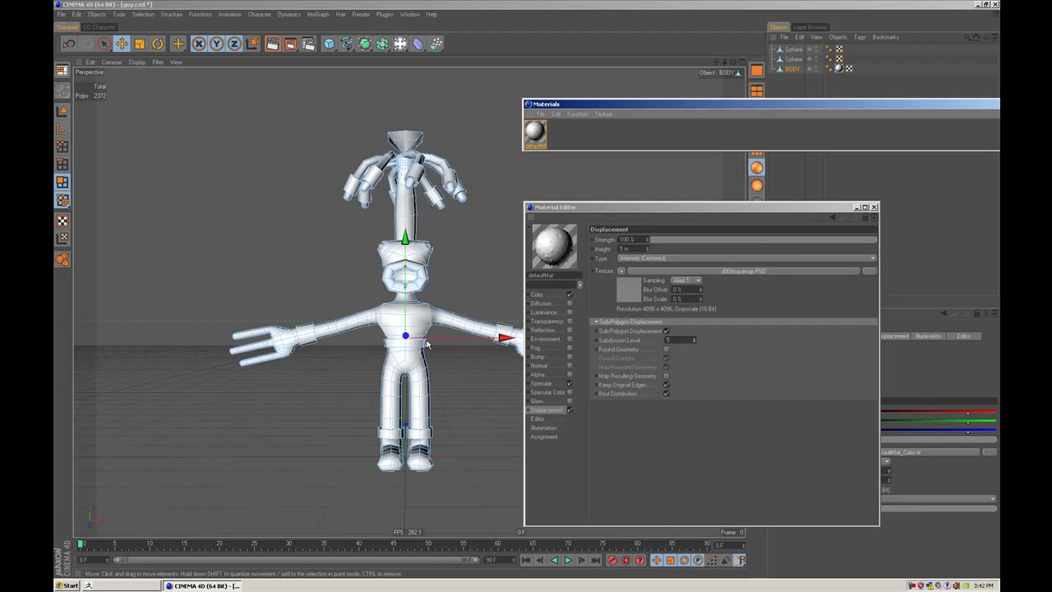
Step: Try Round Geometry on with Keep Original Edges off for the sub-polygon displacement, and revert both options
{"action": "left_click", "coordinate": [666, 349]}
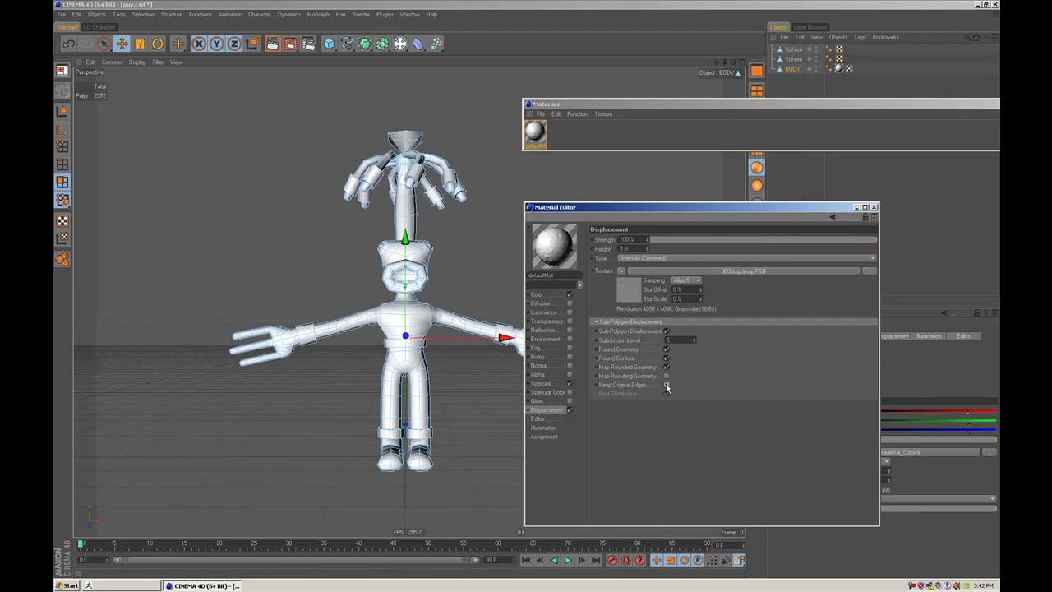
{"action": "left_click", "coordinate": [668, 383]}
{"action": "left_click", "coordinate": [667, 351]}
{"action": "left_click", "coordinate": [666, 349]}
Step: Mirror the texture projection horizontally on the BODY object's material tag
{"action": "left_click_drag", "start_coordinate": [620, 211], "coordinate": [667, 240]}
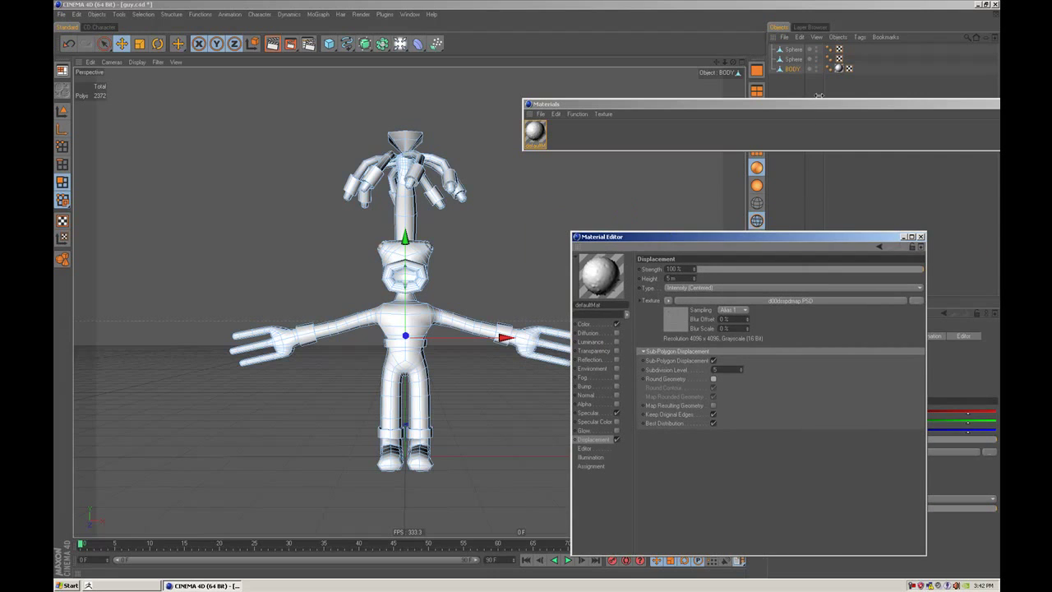
{"action": "left_click", "coordinate": [836, 75]}
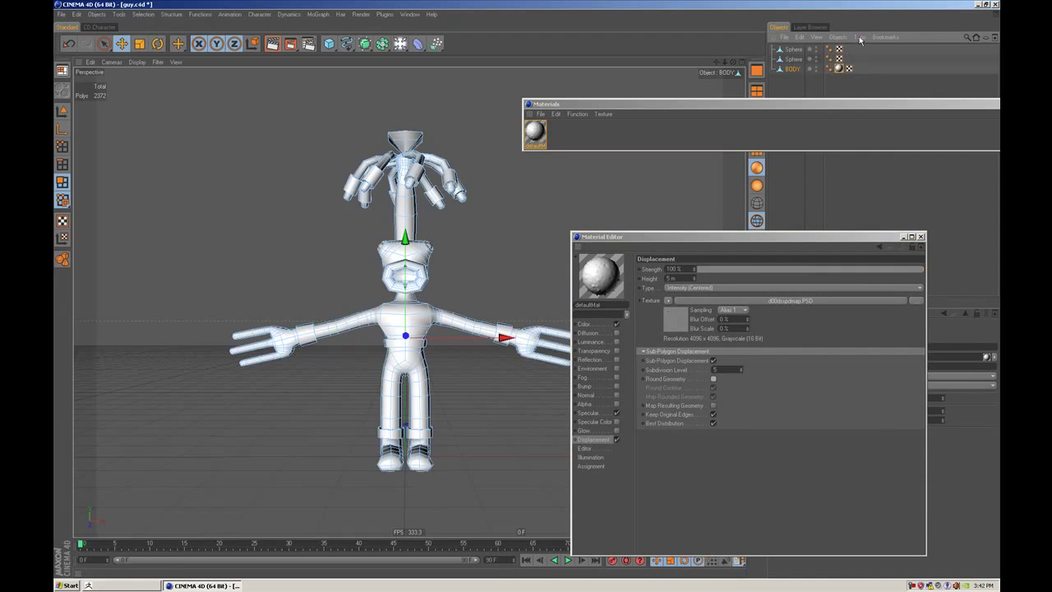
{"action": "left_click", "coordinate": [859, 38]}
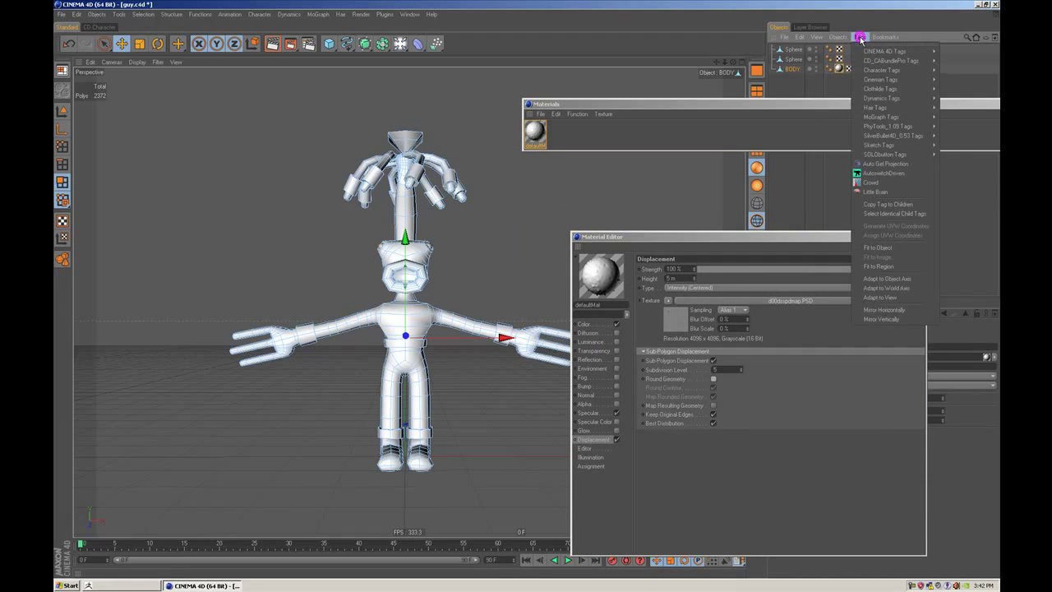
{"action": "left_click", "coordinate": [886, 310]}
Step: Render the view of the whole figure and a closer view of the head and torso to check the displacement
{"action": "left_click_drag", "start_coordinate": [477, 185], "coordinate": [487, 188], "text": "alt"}
{"action": "key", "text": "ctrl+r"}
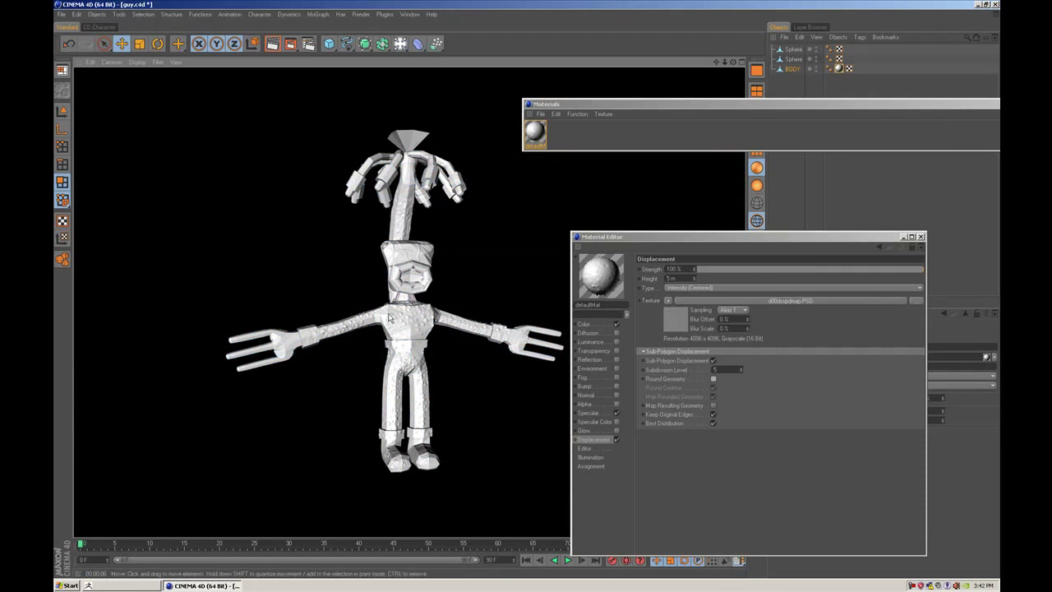
{"action": "scroll", "coordinate": [351, 292], "scroll_direction": "up", "scroll_amount": 6}
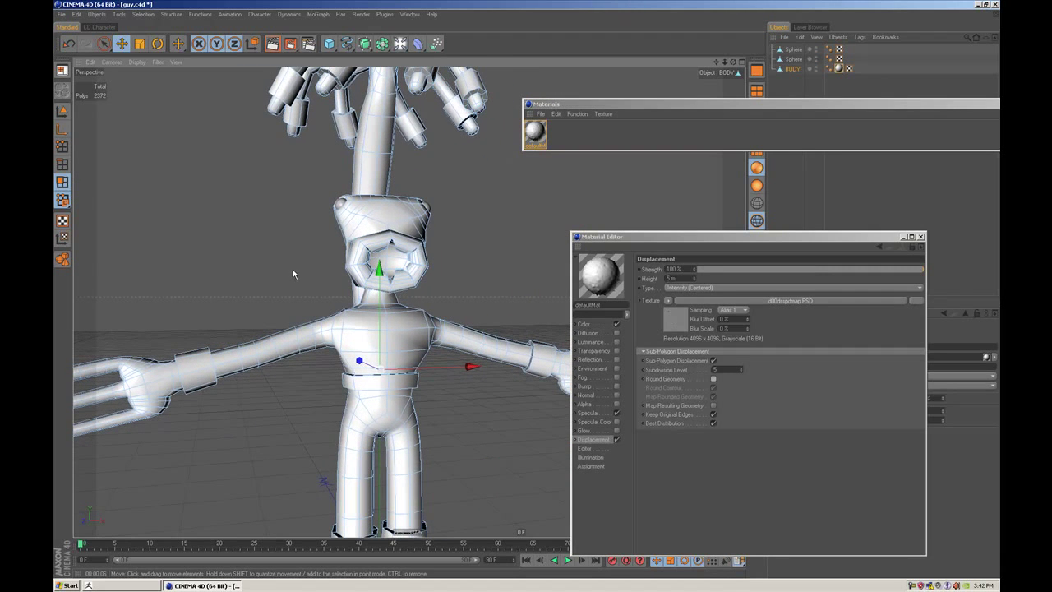
{"action": "key", "text": "ctrl+r"}
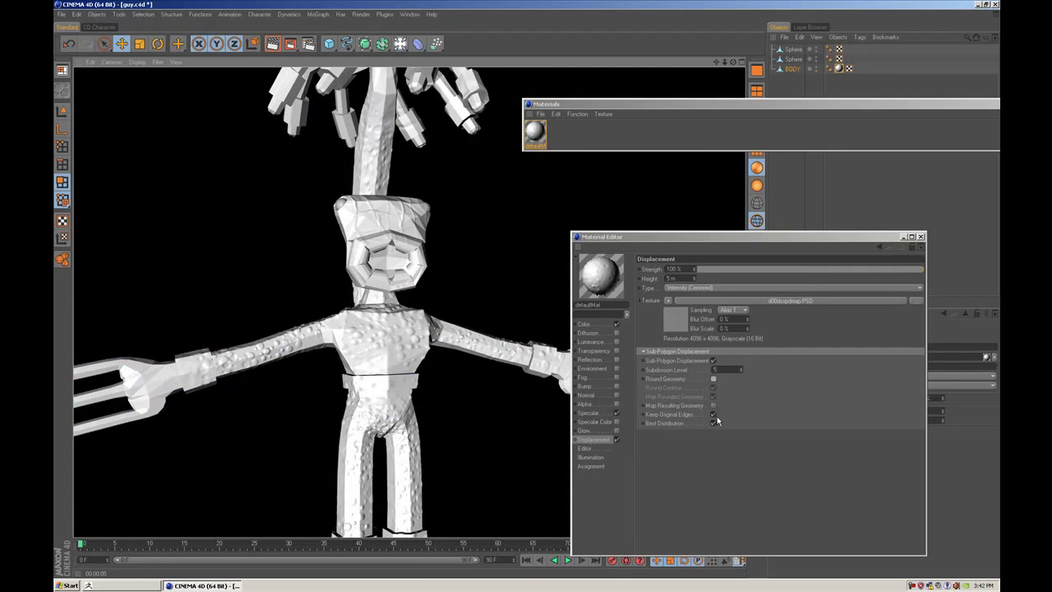
{"action": "left_click", "coordinate": [416, 296]}
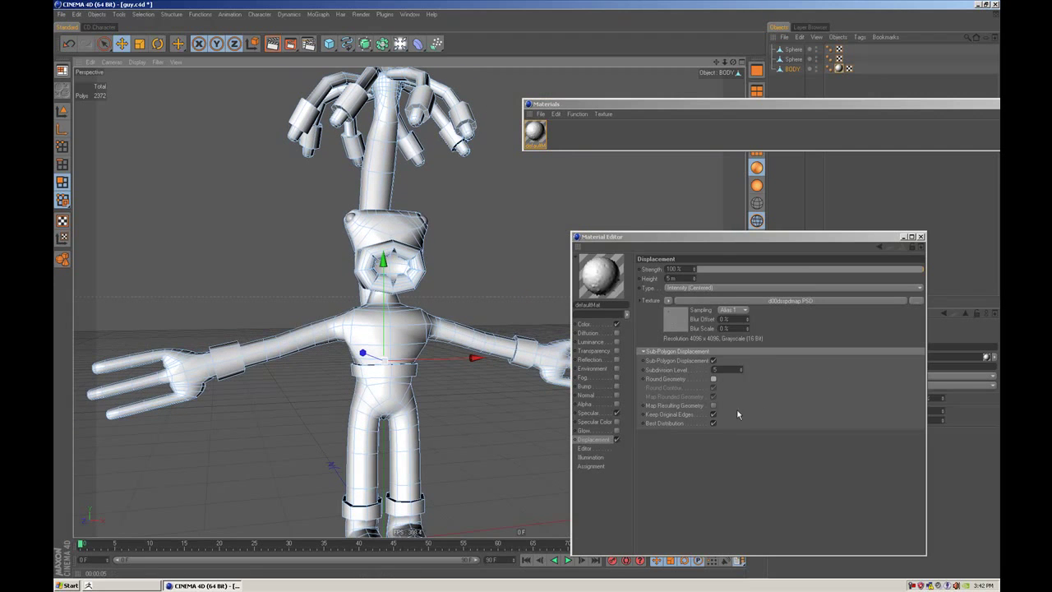
Step: Turn off Keep Original Edges, enable Round Geometry for the sub-polygon displacement, and render the view
{"action": "left_click", "coordinate": [713, 415]}
{"action": "left_click", "coordinate": [713, 378]}
{"action": "left_click_drag", "start_coordinate": [527, 289], "coordinate": [424, 322], "text": "alt"}
{"action": "key", "text": "ctrl+r"}
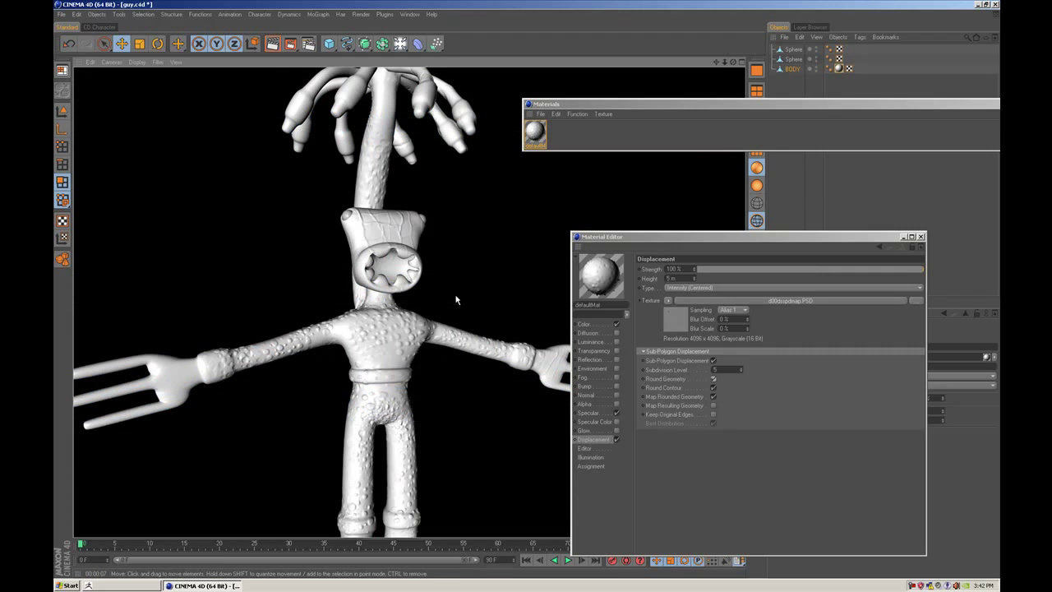
{"action": "left_click", "coordinate": [528, 293]}
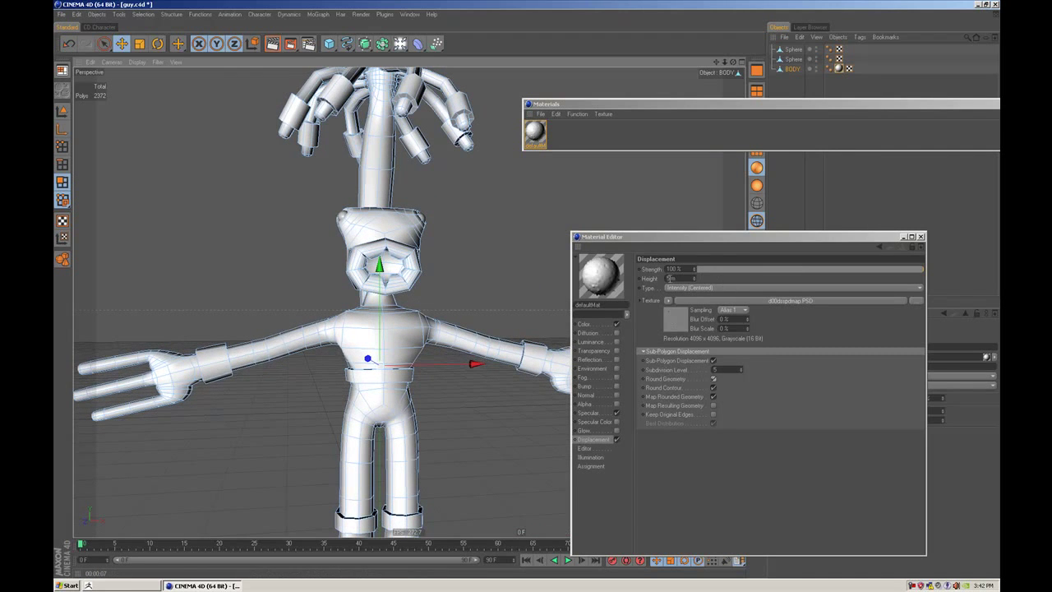
Step: Set the displacement height to 8 m and render the figure again
{"action": "left_click_drag", "start_coordinate": [679, 281], "coordinate": [632, 284]}
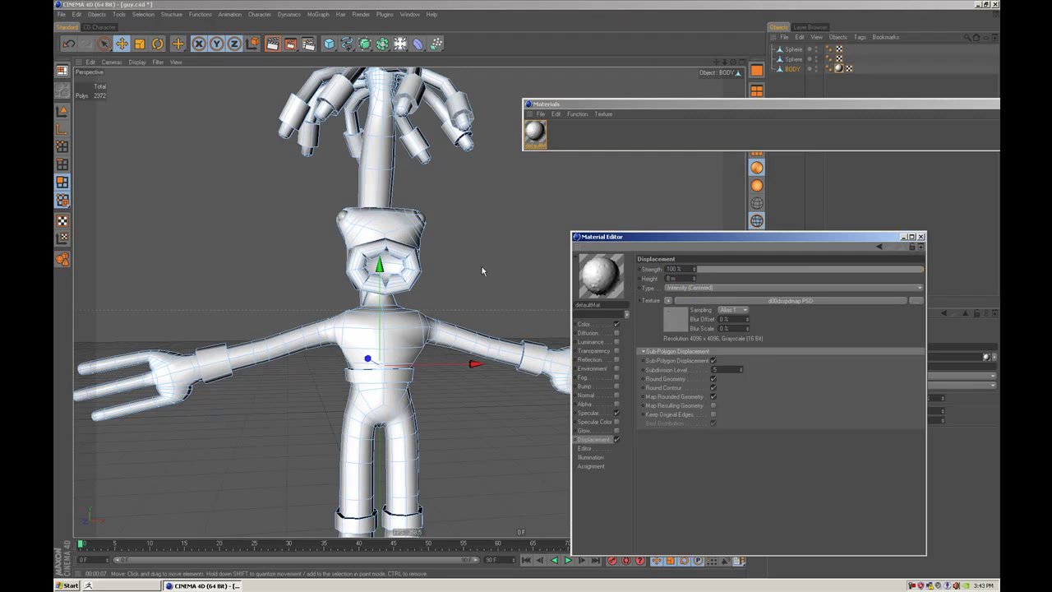
{"action": "left_click_drag", "start_coordinate": [483, 266], "coordinate": [525, 290], "text": "alt"}
{"action": "key", "text": "ctrl+r"}
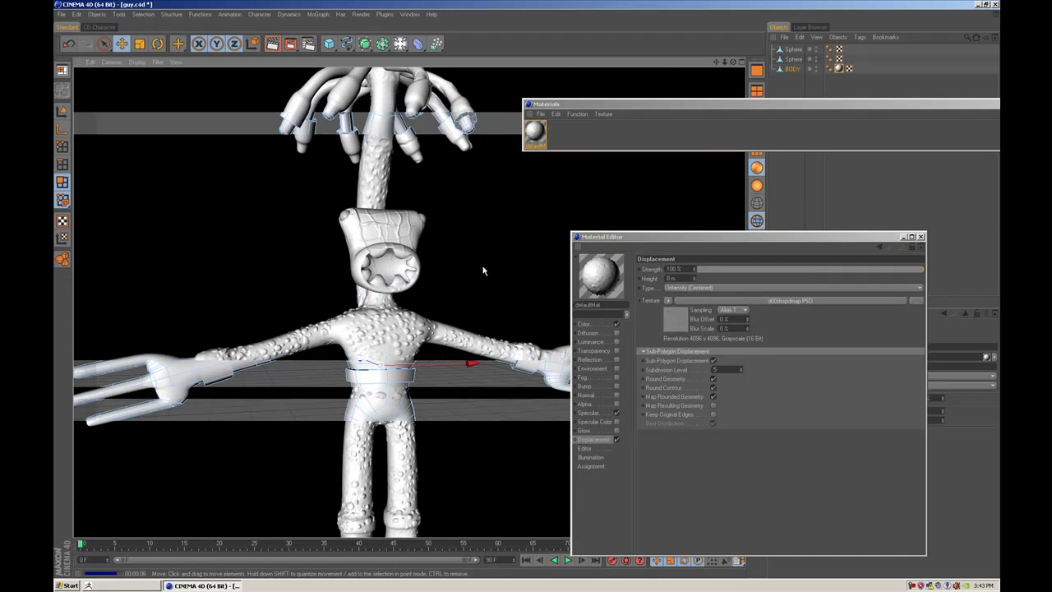
{"action": "left_click", "coordinate": [495, 270]}
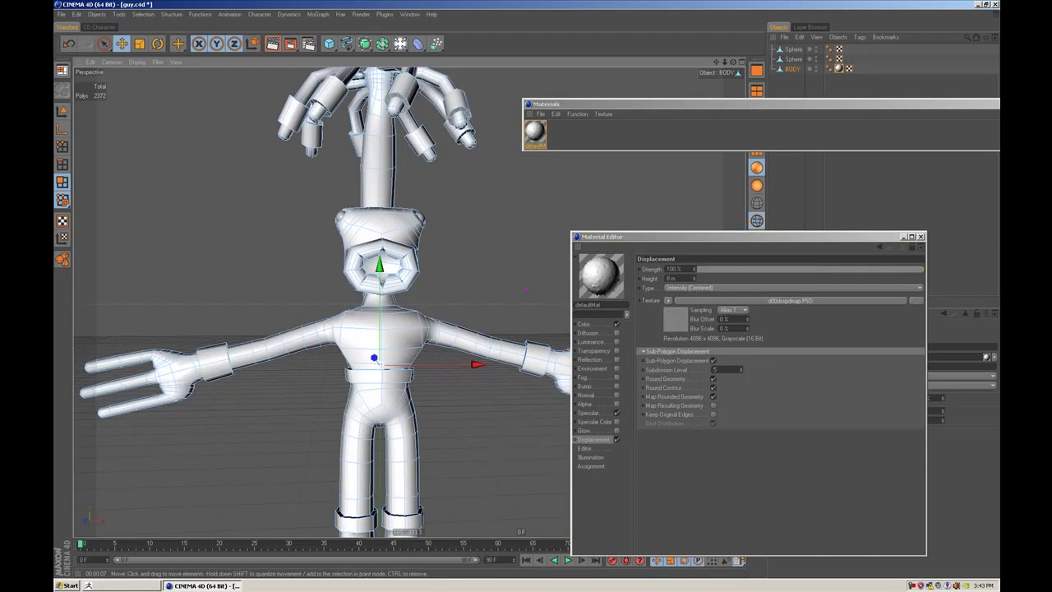
Step: Close the material's editing window and switch to the BP 3D Paint layout with the whole figure in view
{"action": "left_click", "coordinate": [921, 238]}
{"action": "left_click_drag", "start_coordinate": [573, 238], "coordinate": [578, 237], "text": "alt"}
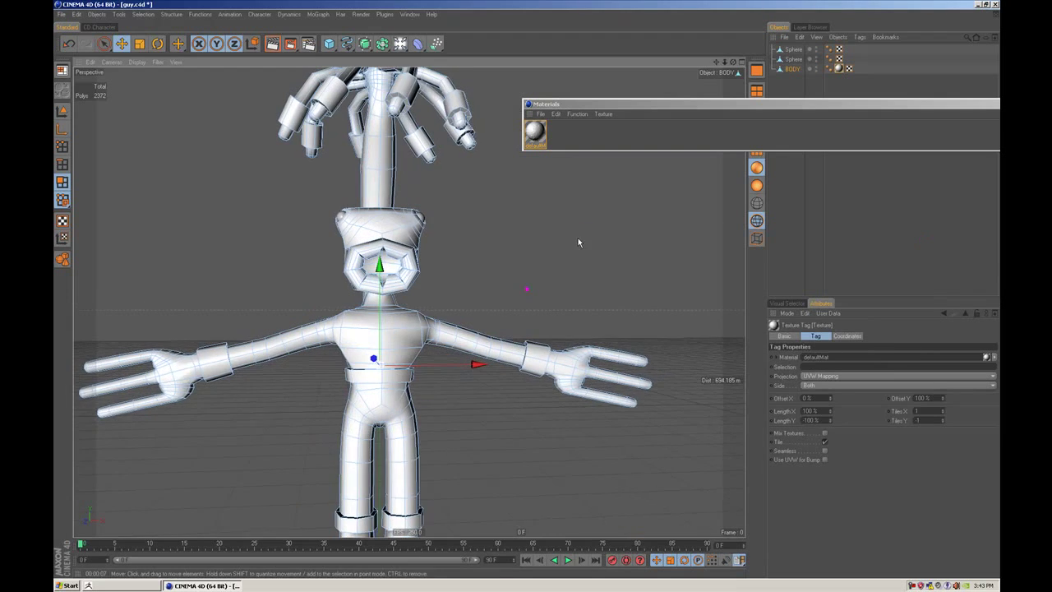
{"action": "right_click_drag", "start_coordinate": [578, 237], "coordinate": [529, 292], "text": "alt"}
{"action": "left_click_drag", "start_coordinate": [572, 238], "coordinate": [527, 289], "text": "alt"}
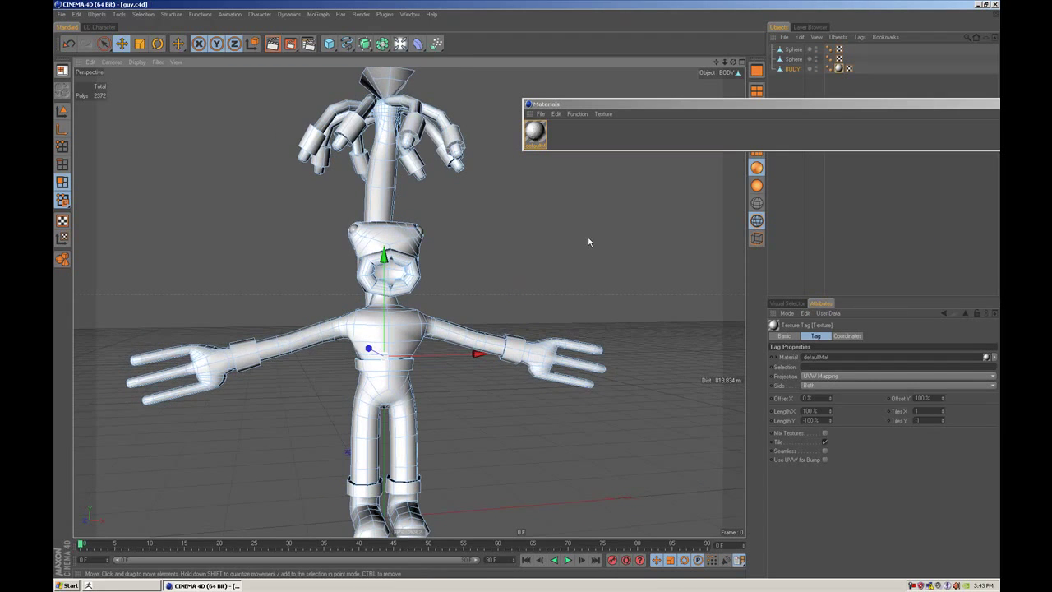
{"action": "right_click_drag", "start_coordinate": [587, 239], "coordinate": [554, 239], "text": "alt"}
{"action": "mouse_move", "coordinate": [588, 239]}
{"action": "left_mouse_down", "text": "alt"}
{"action": "mouse_move", "coordinate": [608, 244]}
{"action": "mouse_move", "coordinate": [592, 244]}
{"action": "left_mouse_up", "text": "alt"}
{"action": "left_click", "coordinate": [62, 71]}
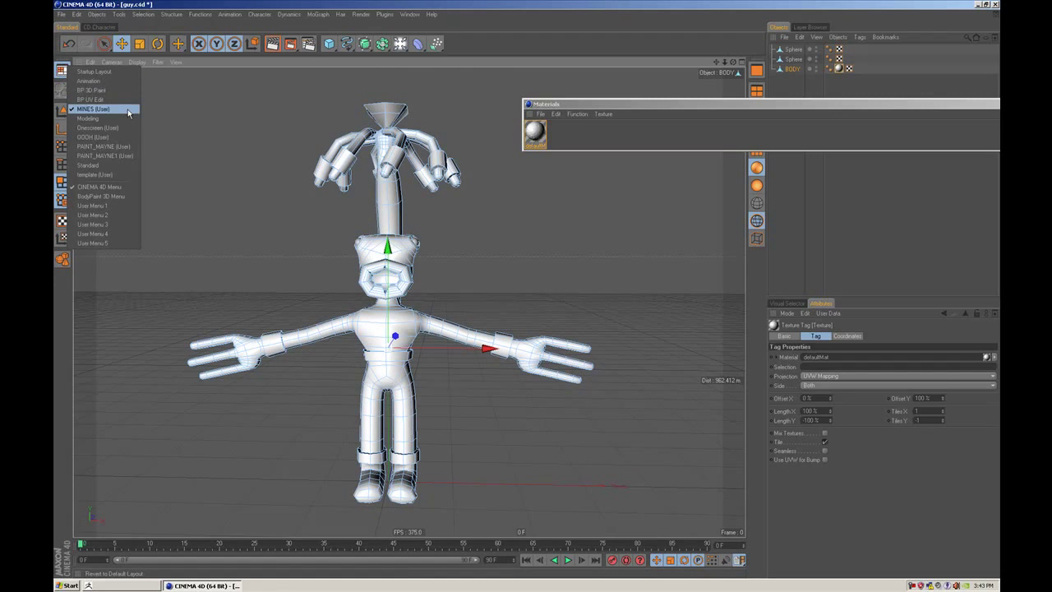
{"action": "left_click", "coordinate": [106, 90]}
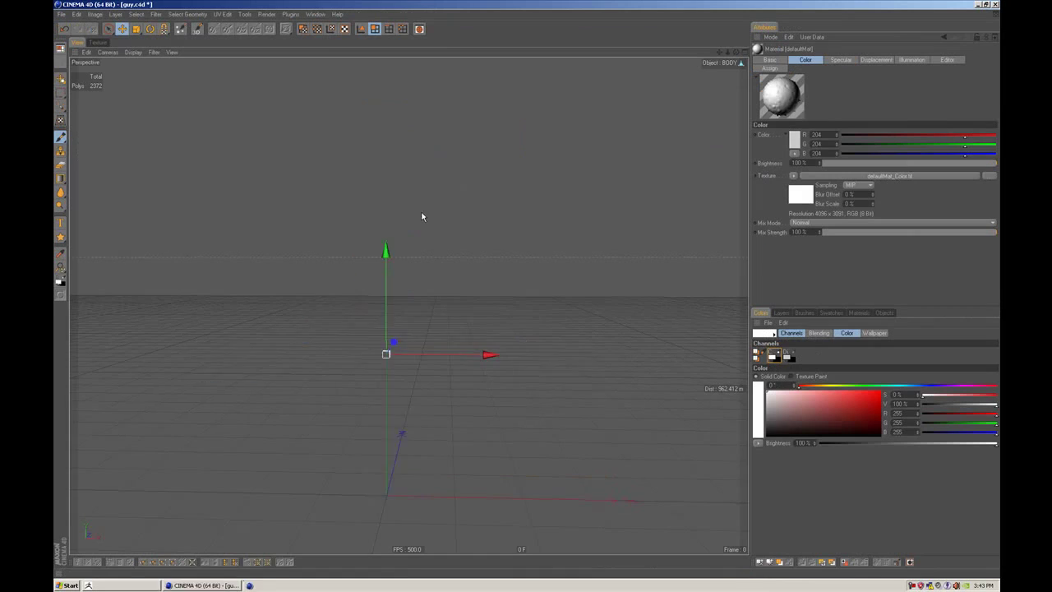
{"action": "left_click_drag", "start_coordinate": [634, 224], "coordinate": [597, 213], "text": "alt"}
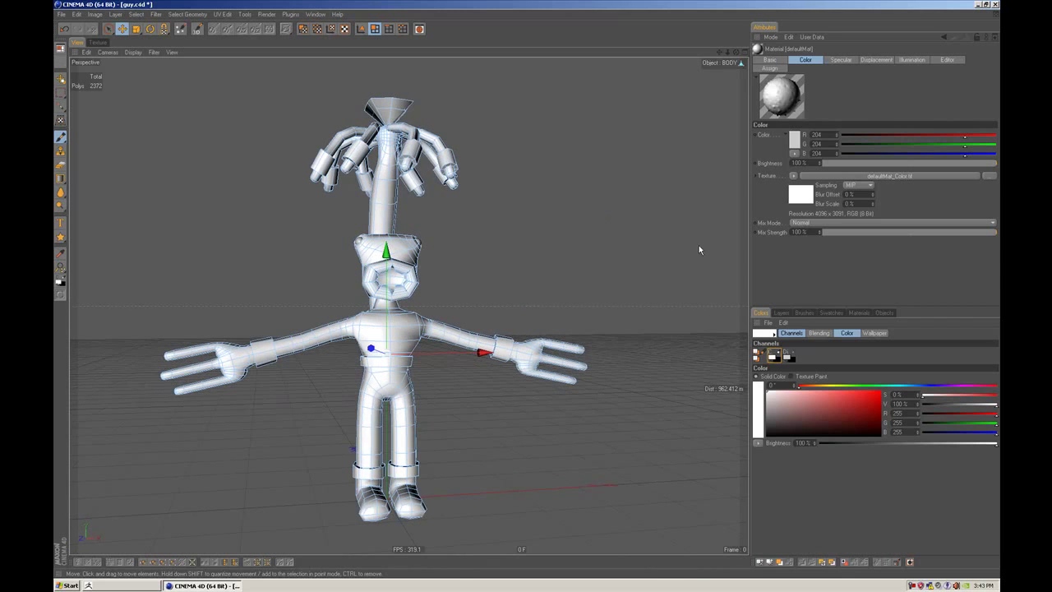
Step: Paint a dark red zigzag (RGB 79, 31, 31) down the torso and one leg with the Brush at size 56
{"action": "left_click", "coordinate": [60, 138]}
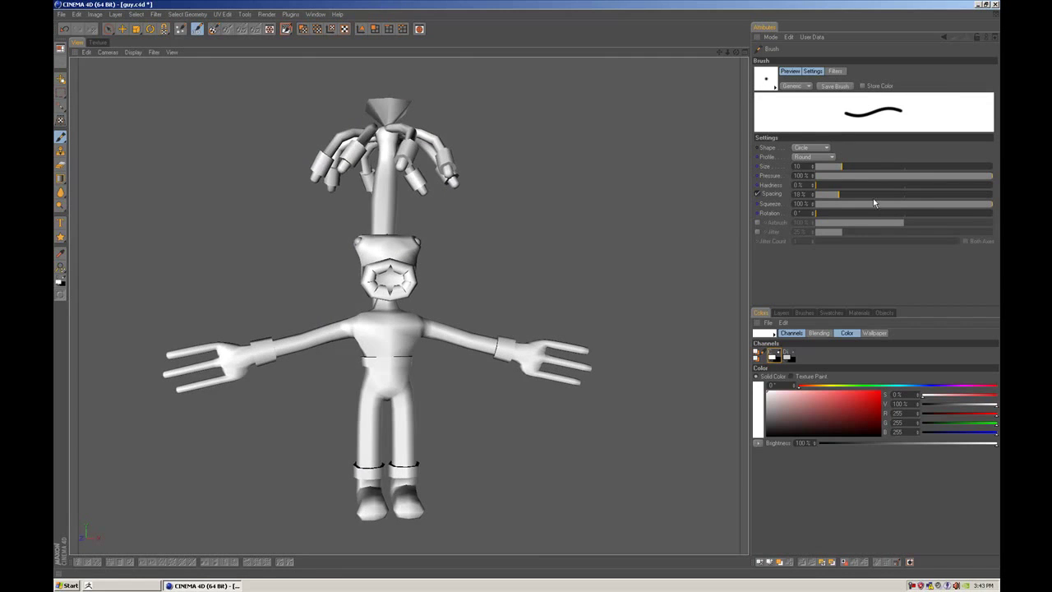
{"action": "left_click_drag", "start_coordinate": [862, 166], "coordinate": [881, 166]}
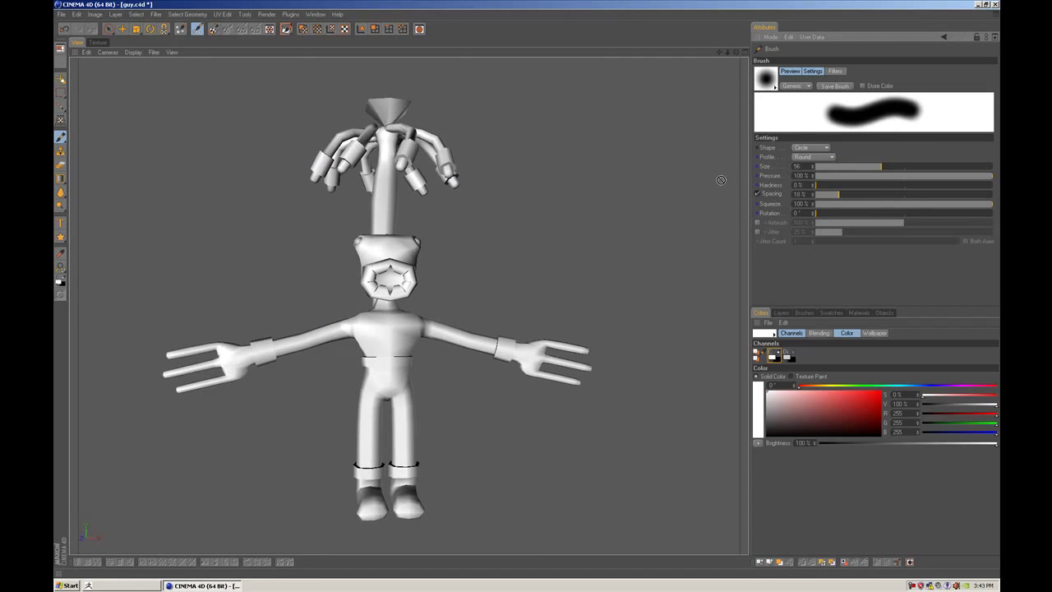
{"action": "left_click_drag", "start_coordinate": [822, 410], "coordinate": [836, 425]}
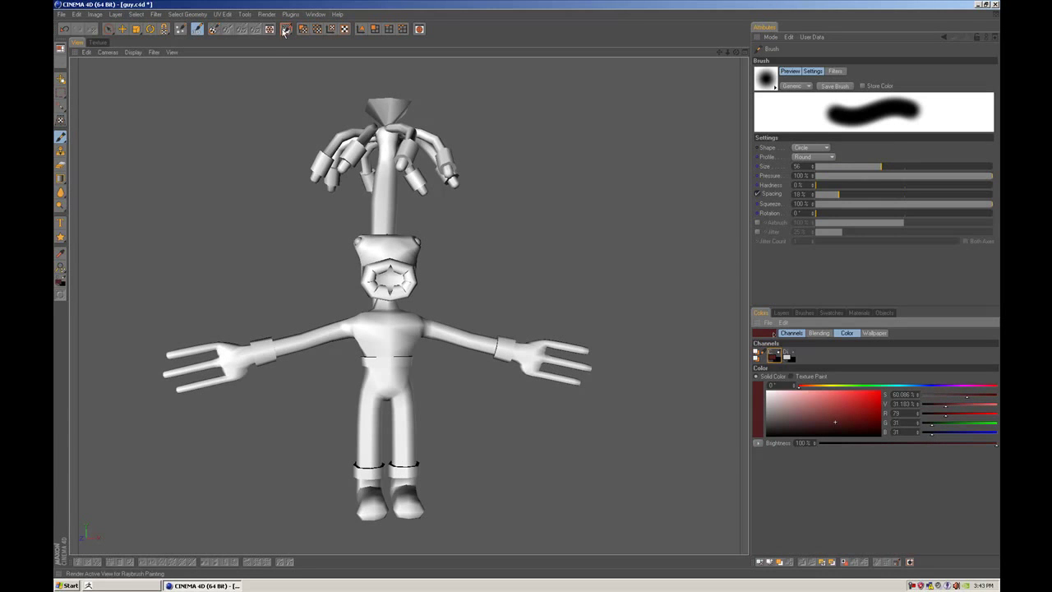
{"action": "mouse_move", "coordinate": [374, 338]}
{"action": "left_mouse_down"}
{"action": "mouse_move", "coordinate": [387, 327]}
{"action": "mouse_move", "coordinate": [370, 360]}
{"action": "mouse_move", "coordinate": [371, 437]}
{"action": "left_mouse_up"}
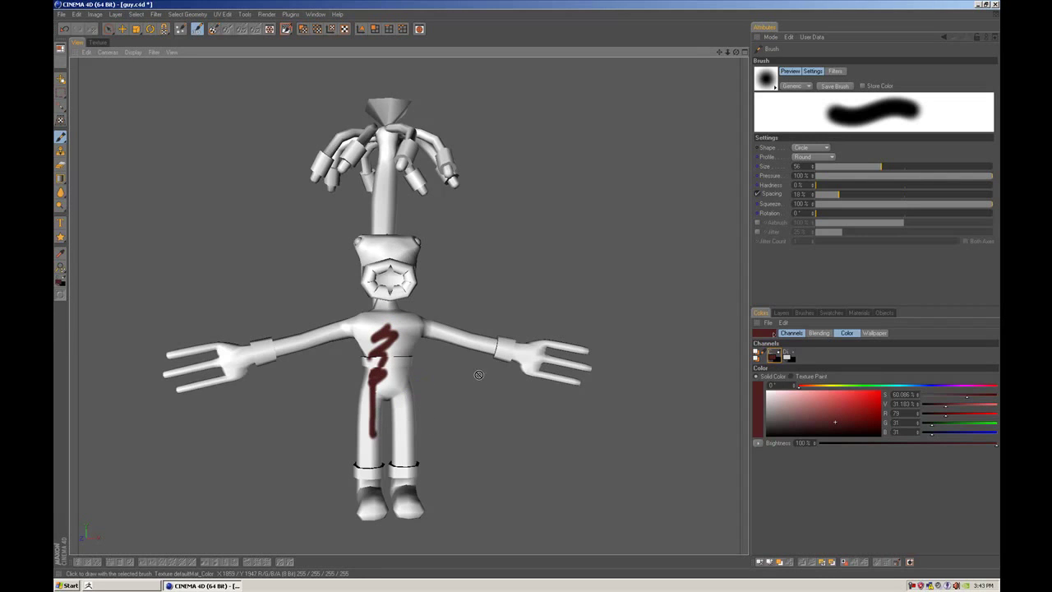
Step: Enable Projection Painting on a closer view of the upper body and run Raybrush Render Active Objects
{"action": "right_click_drag", "start_coordinate": [505, 403], "coordinate": [504, 430], "text": "alt"}
{"action": "mouse_move", "coordinate": [504, 430]}
{"action": "left_mouse_down", "text": "alt"}
{"action": "mouse_move", "coordinate": [526, 290]}
{"action": "mouse_move", "coordinate": [487, 431]}
{"action": "mouse_move", "coordinate": [427, 165]}
{"action": "mouse_move", "coordinate": [468, 162]}
{"action": "left_mouse_up", "text": "alt"}
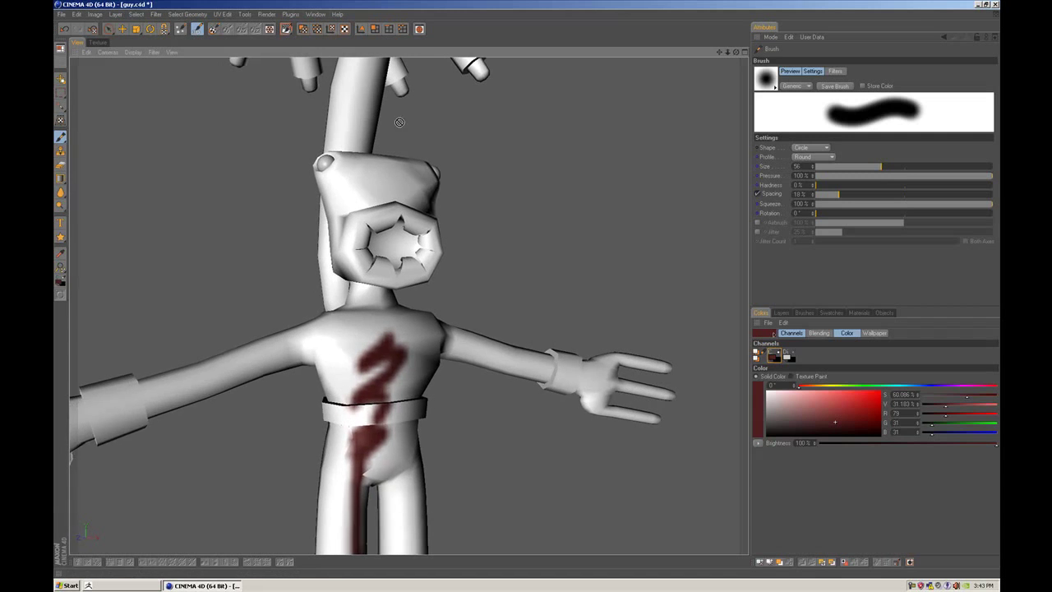
{"action": "left_click", "coordinate": [245, 15]}
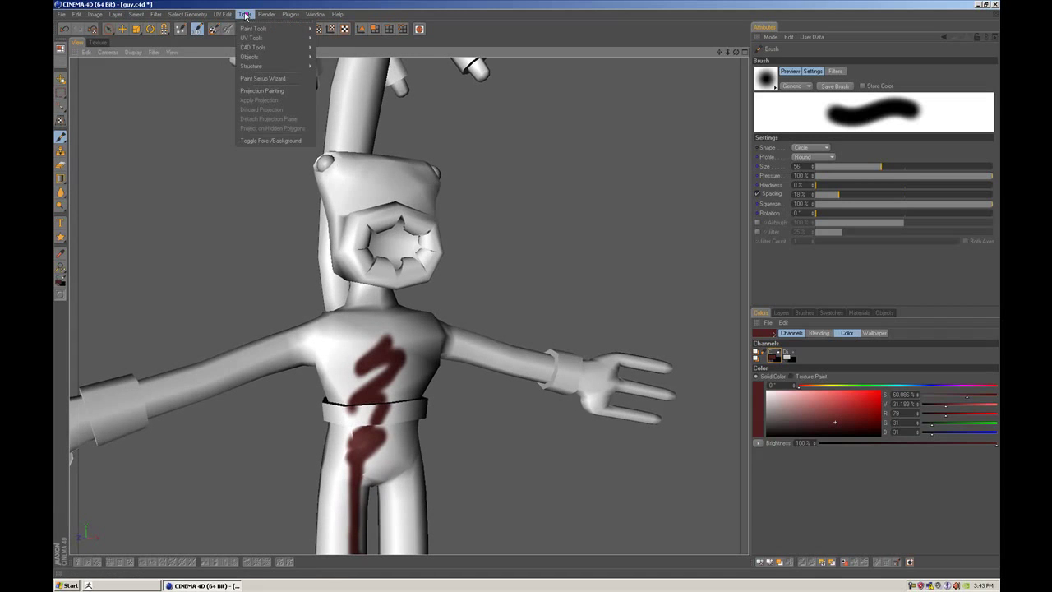
{"action": "left_click", "coordinate": [261, 90]}
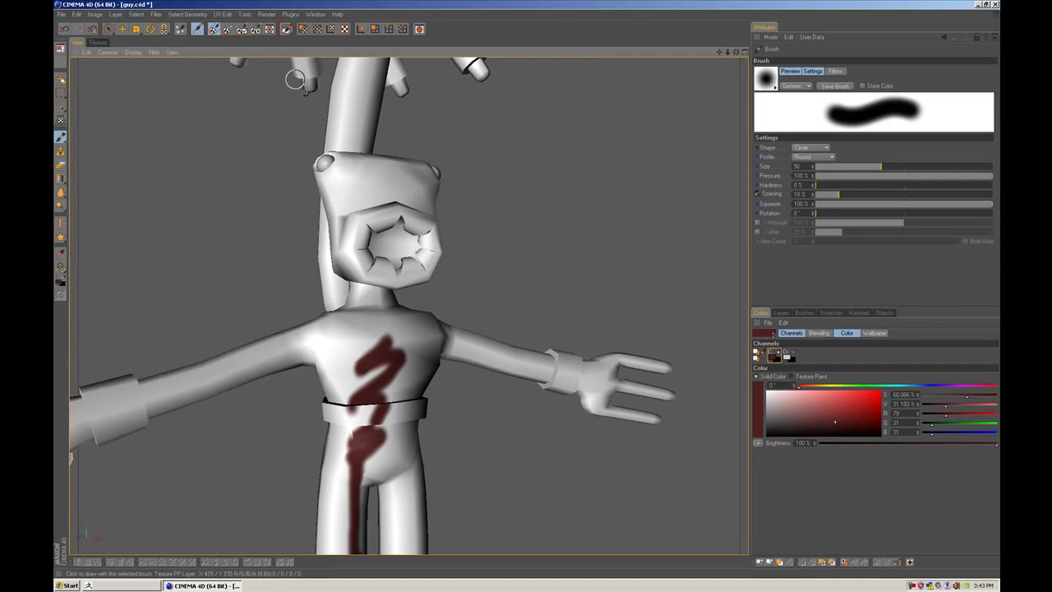
{"action": "left_click", "coordinate": [246, 14]}
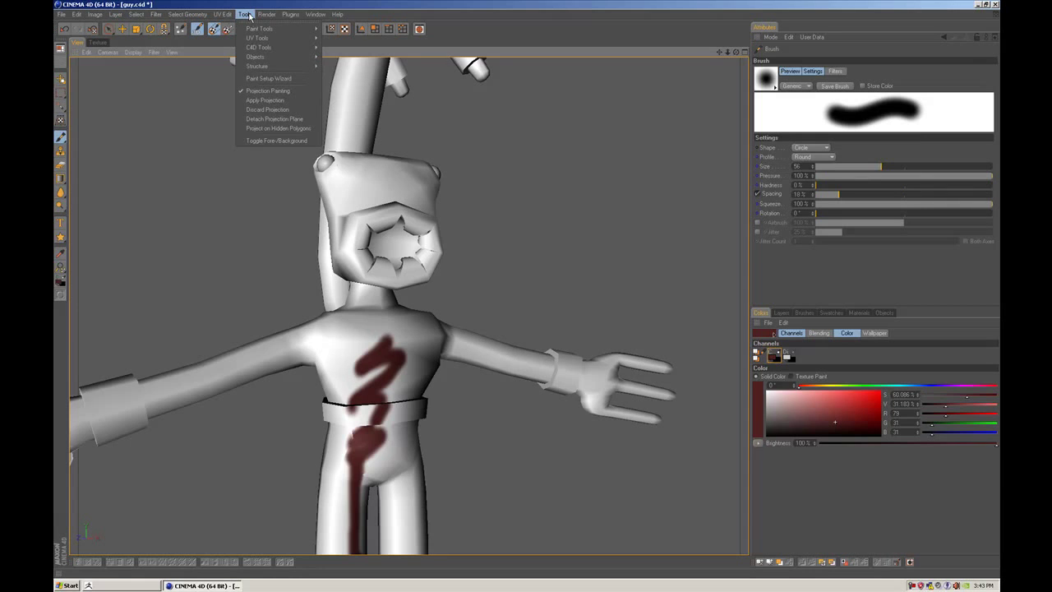
{"action": "mouse_move", "coordinate": [260, 15]}
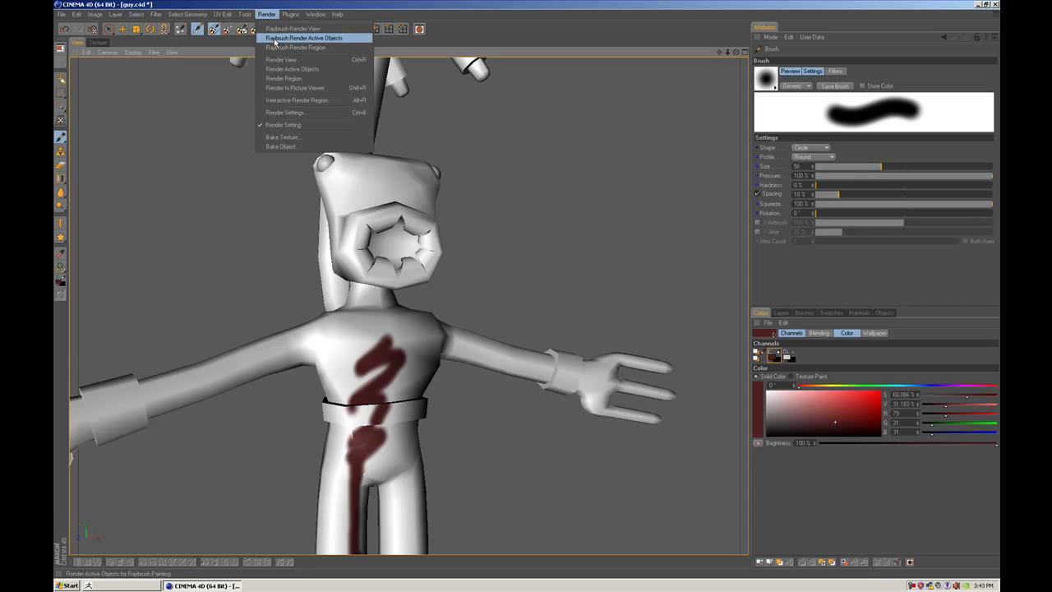
{"action": "left_click", "coordinate": [277, 38]}
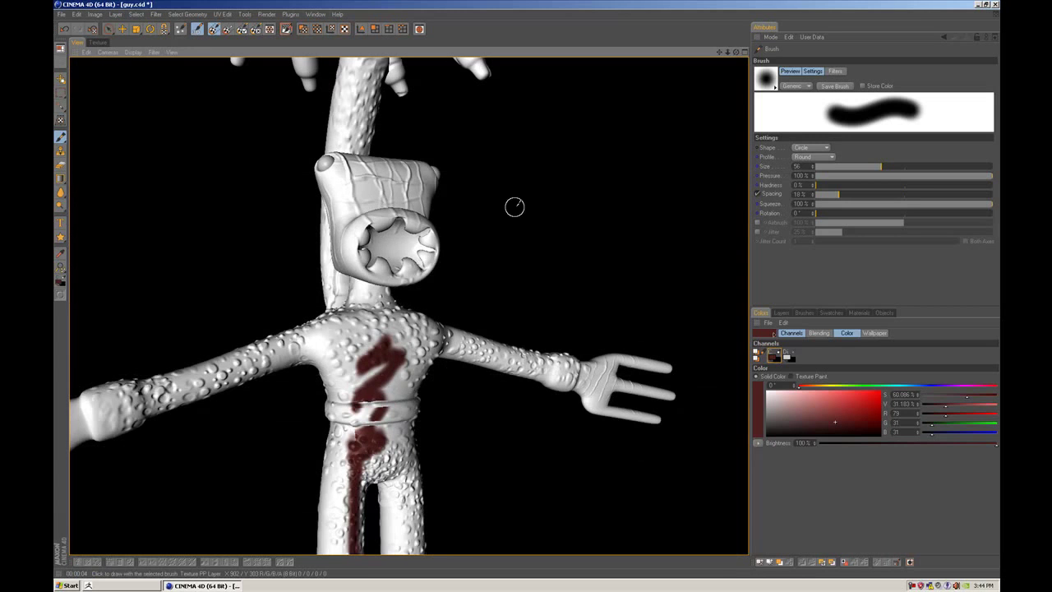
Step: Dab bright green spots on the chest, one arm, hip and leg with the brush at size 36
{"action": "left_click", "coordinate": [864, 386]}
{"action": "left_click", "coordinate": [879, 393]}
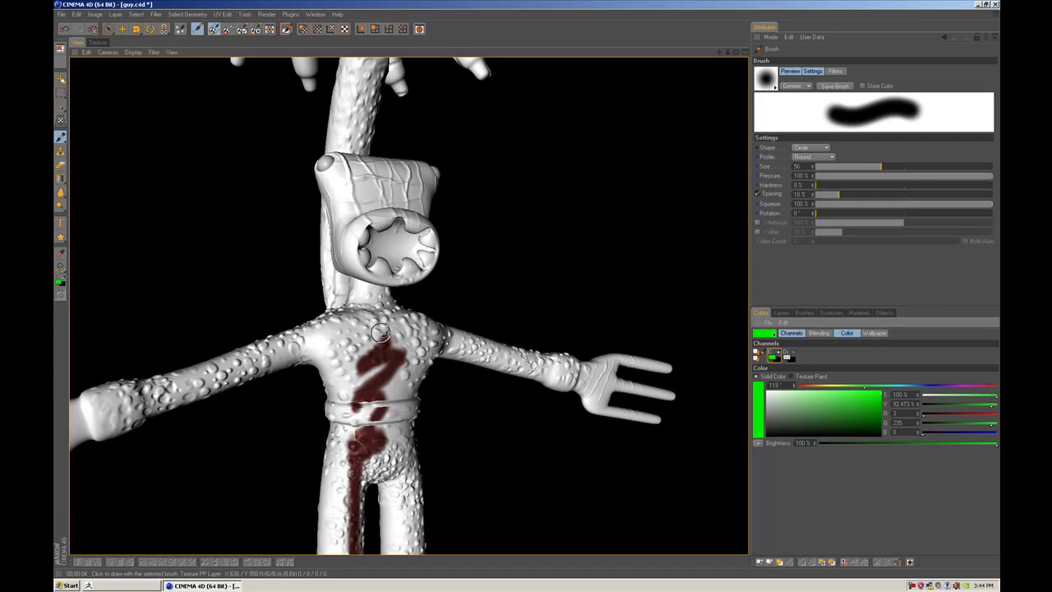
{"action": "left_click", "coordinate": [877, 168]}
{"action": "left_click_drag", "start_coordinate": [878, 171], "coordinate": [867, 171]}
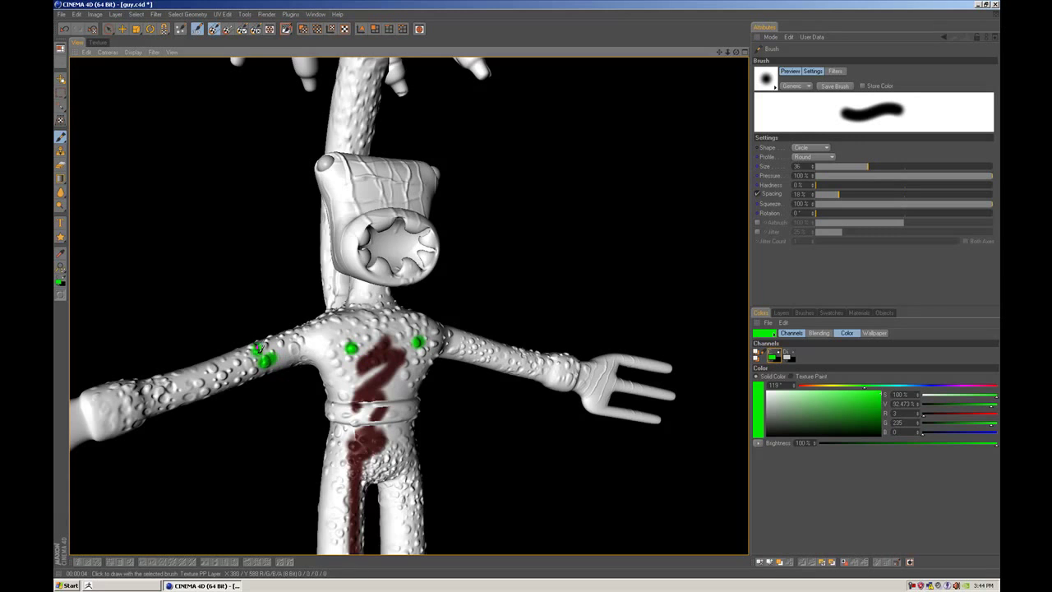
{"action": "left_click", "coordinate": [397, 453]}
{"action": "left_click", "coordinate": [404, 483]}
{"action": "left_click", "coordinate": [408, 498]}
{"action": "left_click", "coordinate": [420, 486]}
{"action": "left_click", "coordinate": [375, 348]}
{"action": "left_click", "coordinate": [357, 330]}
Step: Paint the torso, face, arms and upper legs in muted olive (RGB 141, 142, 112) with the brush at size 87
{"action": "left_click", "coordinate": [781, 405]}
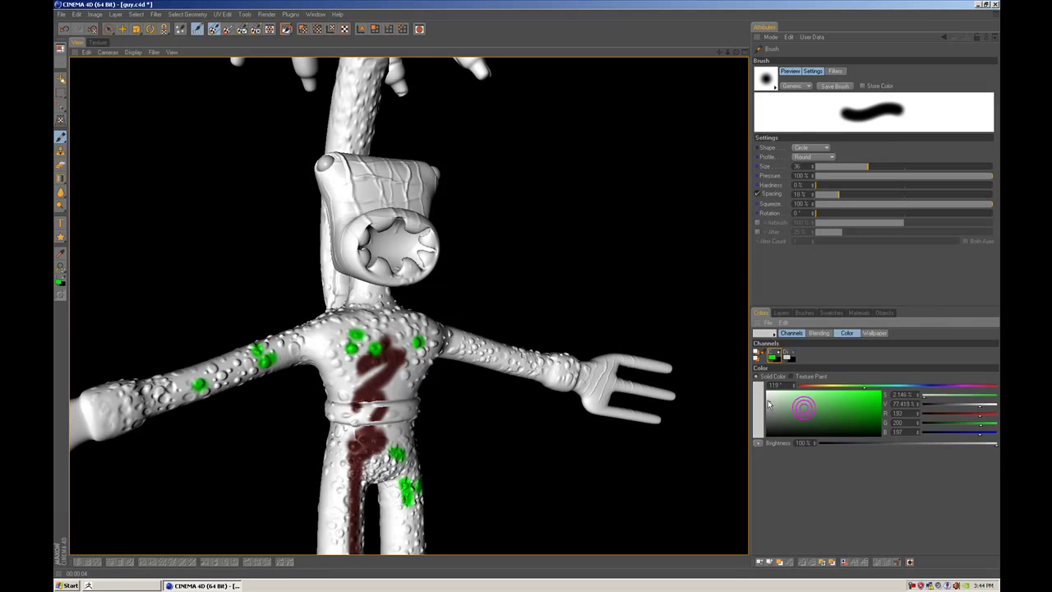
{"action": "left_click", "coordinate": [888, 386]}
{"action": "left_click", "coordinate": [831, 387]}
{"action": "left_click", "coordinate": [789, 410]}
{"action": "left_click", "coordinate": [896, 166]}
{"action": "mouse_move", "coordinate": [284, 258]}
{"action": "left_mouse_down"}
{"action": "mouse_move", "coordinate": [329, 349]}
{"action": "mouse_move", "coordinate": [395, 374]}
{"action": "mouse_move", "coordinate": [373, 417]}
{"action": "mouse_move", "coordinate": [349, 386]}
{"action": "mouse_move", "coordinate": [407, 456]}
{"action": "mouse_move", "coordinate": [345, 483]}
{"action": "mouse_move", "coordinate": [333, 515]}
{"action": "left_mouse_up"}
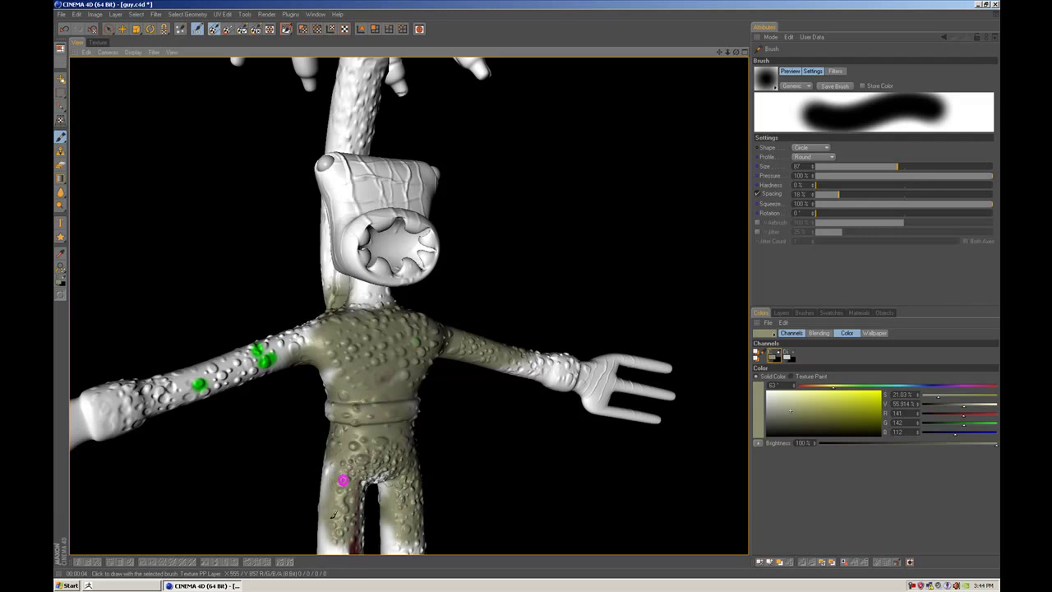
{"action": "mouse_move", "coordinate": [359, 318]}
{"action": "left_mouse_down"}
{"action": "mouse_move", "coordinate": [366, 246]}
{"action": "mouse_move", "coordinate": [411, 240]}
{"action": "mouse_move", "coordinate": [345, 168]}
{"action": "mouse_move", "coordinate": [415, 162]}
{"action": "mouse_move", "coordinate": [333, 201]}
{"action": "mouse_move", "coordinate": [387, 333]}
{"action": "left_mouse_up"}
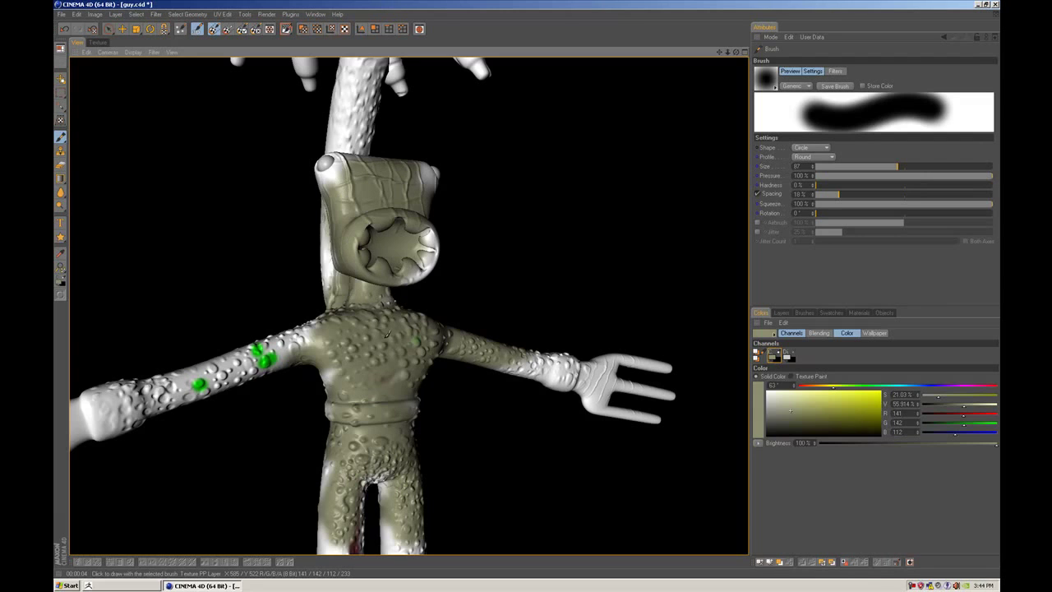
{"action": "mouse_move", "coordinate": [493, 351]}
{"action": "left_mouse_down"}
{"action": "mouse_move", "coordinate": [567, 374]}
{"action": "mouse_move", "coordinate": [557, 364]}
{"action": "mouse_move", "coordinate": [246, 336]}
{"action": "mouse_move", "coordinate": [315, 377]}
{"action": "mouse_move", "coordinate": [311, 349]}
{"action": "mouse_move", "coordinate": [325, 508]}
{"action": "mouse_move", "coordinate": [398, 534]}
{"action": "mouse_move", "coordinate": [421, 392]}
{"action": "left_mouse_up"}
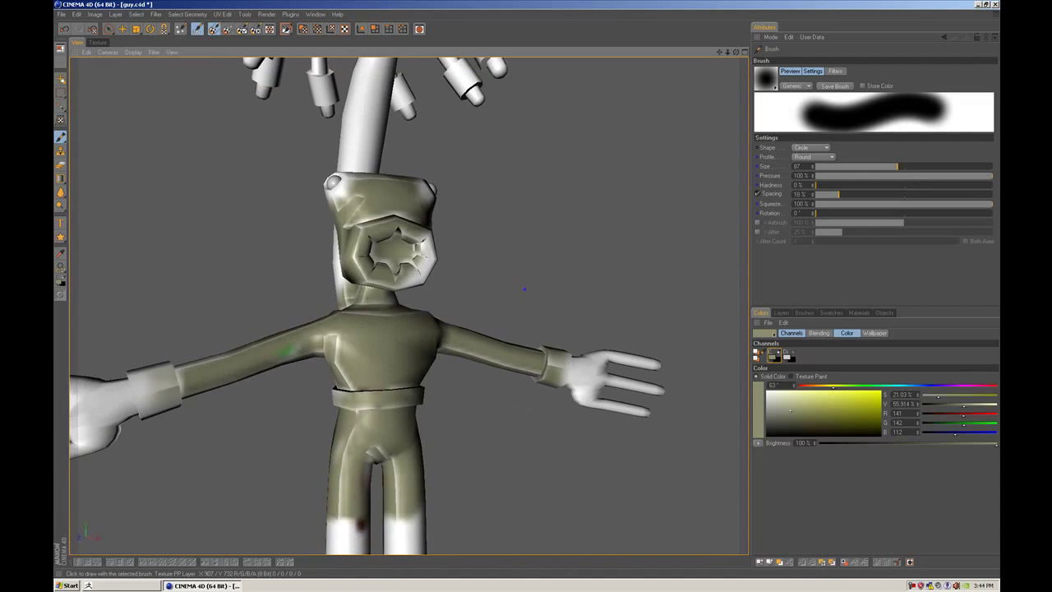
Step: Reduce the brush attributes to the Preview section only
{"action": "left_click", "coordinate": [70, 585]}
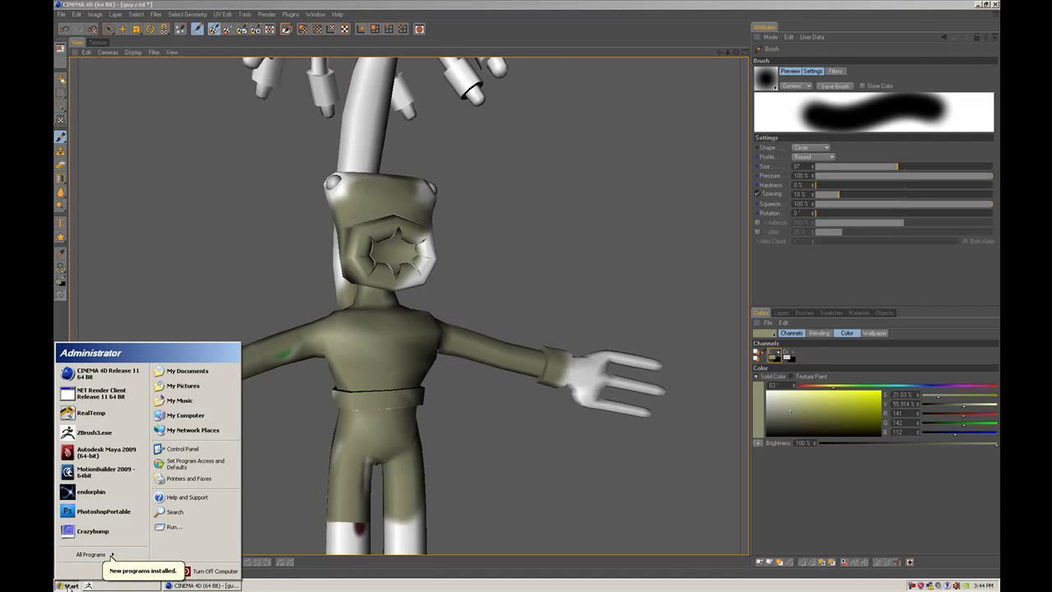
{"action": "left_click", "coordinate": [592, 502]}
{"action": "mouse_move", "coordinate": [532, 453]}
{"action": "left_mouse_down", "text": "alt"}
{"action": "mouse_move", "coordinate": [612, 369]}
{"action": "mouse_move", "coordinate": [526, 312]}
{"action": "mouse_move", "coordinate": [603, 315]}
{"action": "left_mouse_up", "text": "alt"}
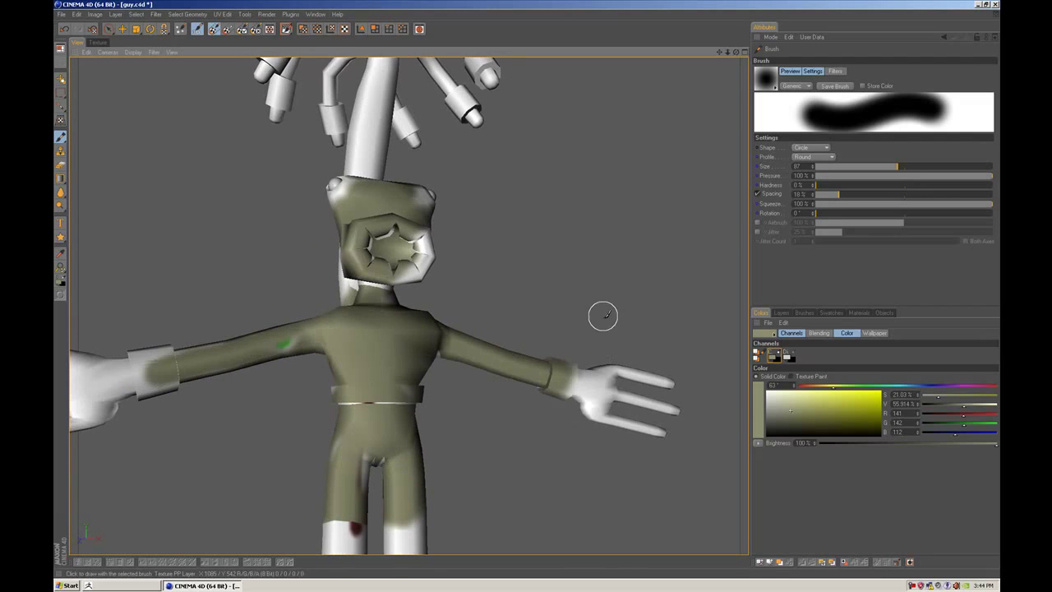
{"action": "left_click", "coordinate": [831, 72]}
{"action": "left_click", "coordinate": [812, 72]}
{"action": "left_click", "coordinate": [798, 72]}
{"action": "left_click_drag", "start_coordinate": [608, 269], "coordinate": [527, 289], "text": "alt"}
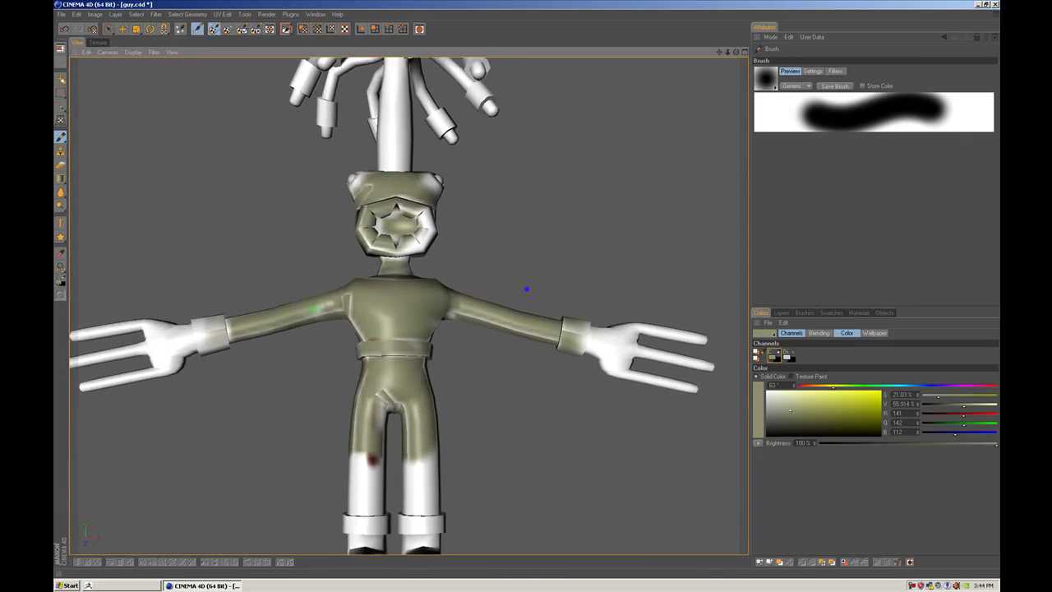
Step: Cover the remaining white areas of the hands, legs, feet, head, trunk and palm fronds with the olive colour
{"action": "right_click_drag", "start_coordinate": [526, 290], "coordinate": [465, 230], "text": "alt"}
{"action": "mouse_move", "coordinate": [453, 402]}
{"action": "left_mouse_down"}
{"action": "mouse_move", "coordinate": [350, 441]}
{"action": "mouse_move", "coordinate": [410, 511]}
{"action": "mouse_move", "coordinate": [338, 547]}
{"action": "mouse_move", "coordinate": [395, 365]}
{"action": "mouse_move", "coordinate": [136, 353]}
{"action": "mouse_move", "coordinate": [624, 336]}
{"action": "mouse_move", "coordinate": [635, 362]}
{"action": "left_mouse_up"}
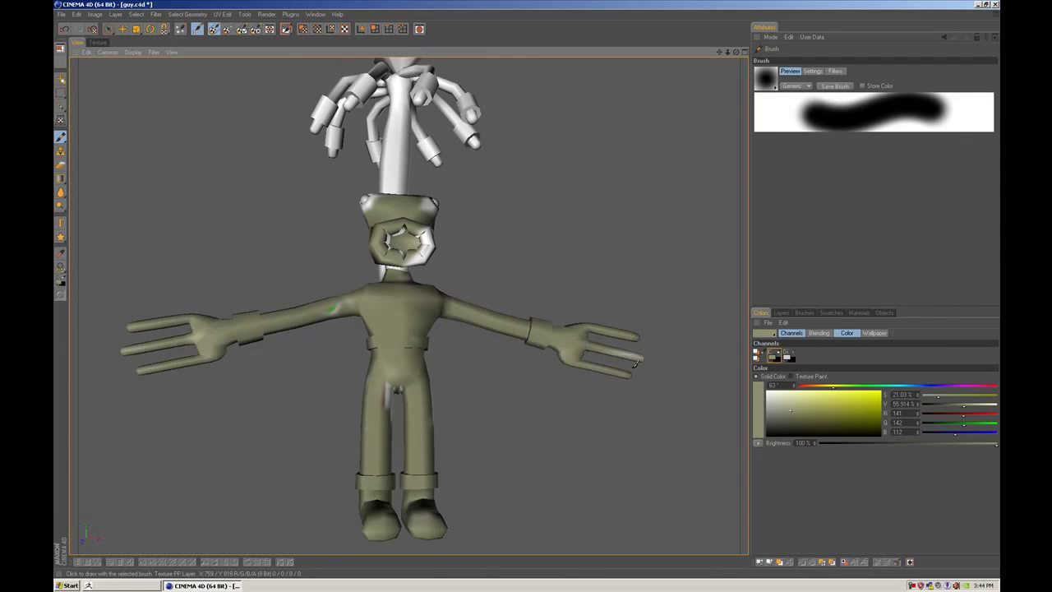
{"action": "left_click_drag", "start_coordinate": [472, 262], "coordinate": [361, 201]}
{"action": "middle_click_drag", "start_coordinate": [593, 257], "coordinate": [592, 316], "text": "alt"}
{"action": "left_click_drag", "start_coordinate": [394, 332], "coordinate": [380, 343]}
{"action": "mouse_move", "coordinate": [246, 391]}
{"action": "left_mouse_down"}
{"action": "mouse_move", "coordinate": [165, 388]}
{"action": "mouse_move", "coordinate": [284, 391]}
{"action": "mouse_move", "coordinate": [405, 228]}
{"action": "mouse_move", "coordinate": [550, 147]}
{"action": "mouse_move", "coordinate": [484, 110]}
{"action": "mouse_move", "coordinate": [518, 159]}
{"action": "left_mouse_up"}
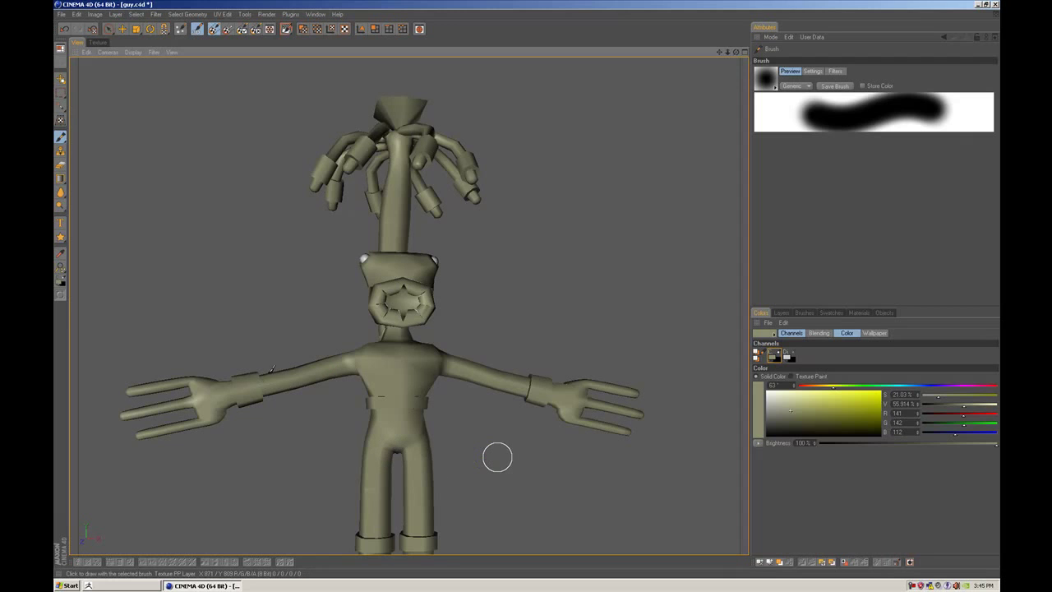
{"action": "left_click_drag", "start_coordinate": [497, 457], "coordinate": [437, 400], "text": "alt"}
{"action": "scroll", "coordinate": [462, 451], "scroll_direction": "down", "scroll_amount": 4}
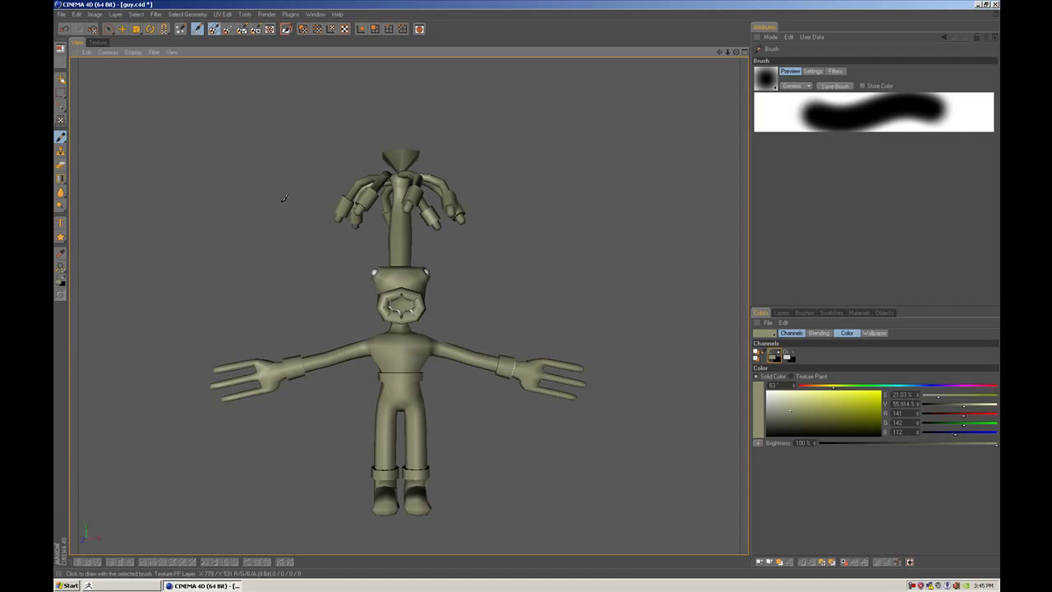
Step: Choose the blue stitch-pattern bitmap brush preset and paint stitches along both arms and legs and crosswise over the chest
{"action": "left_click", "coordinate": [772, 87]}
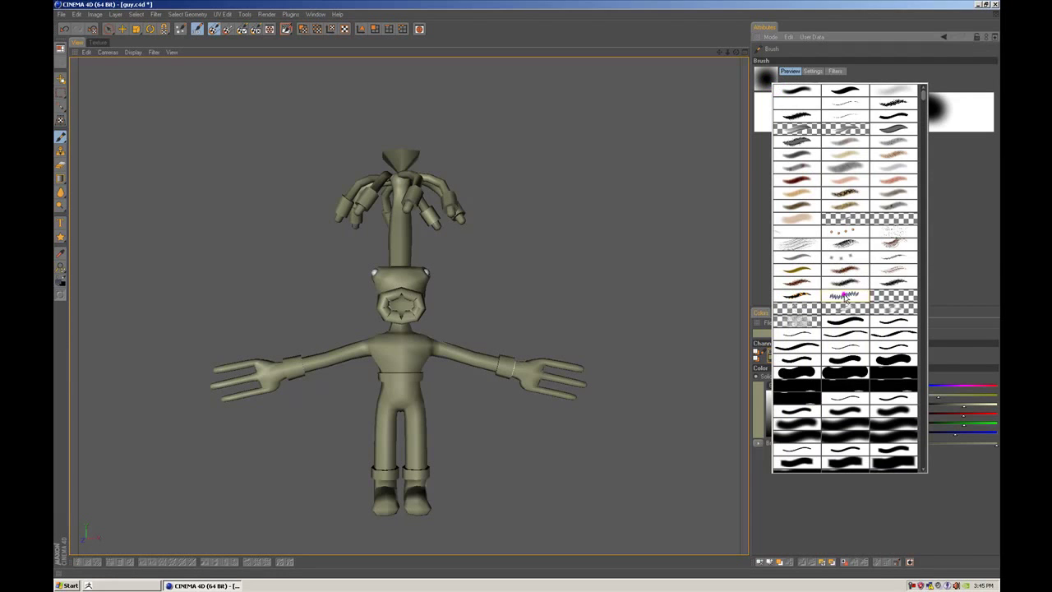
{"action": "left_click", "coordinate": [846, 299]}
{"action": "mouse_move", "coordinate": [485, 360]}
{"action": "left_mouse_down"}
{"action": "mouse_move", "coordinate": [435, 345]}
{"action": "mouse_move", "coordinate": [261, 377]}
{"action": "left_mouse_up"}
{"action": "left_click_drag", "start_coordinate": [491, 361], "coordinate": [519, 374]}
{"action": "left_click_drag", "start_coordinate": [408, 401], "coordinate": [417, 488]}
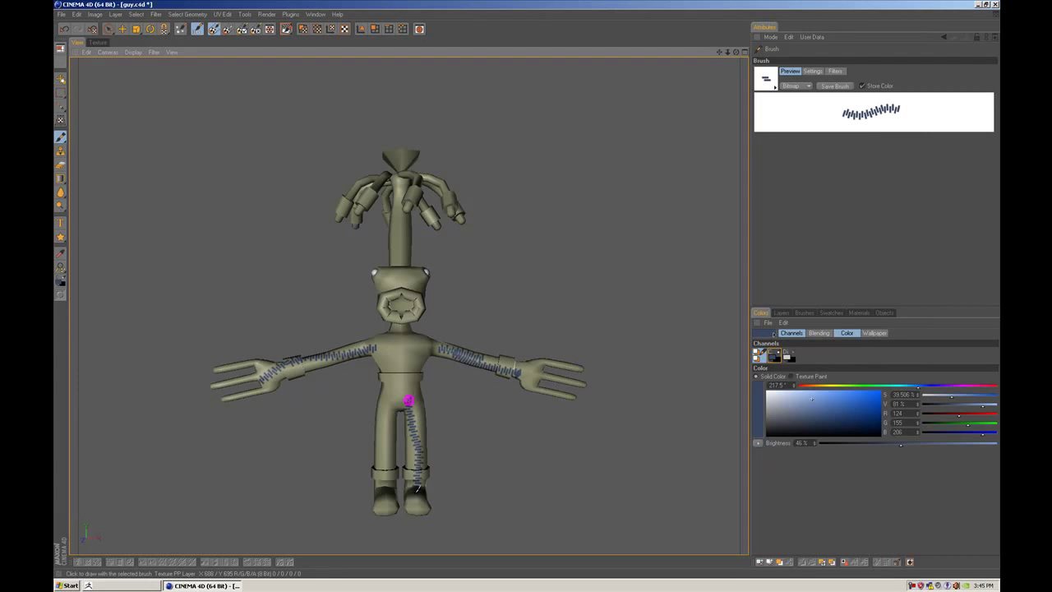
{"action": "left_click_drag", "start_coordinate": [394, 406], "coordinate": [386, 498]}
{"action": "left_click_drag", "start_coordinate": [383, 335], "coordinate": [421, 384]}
{"action": "left_click_drag", "start_coordinate": [437, 336], "coordinate": [381, 383]}
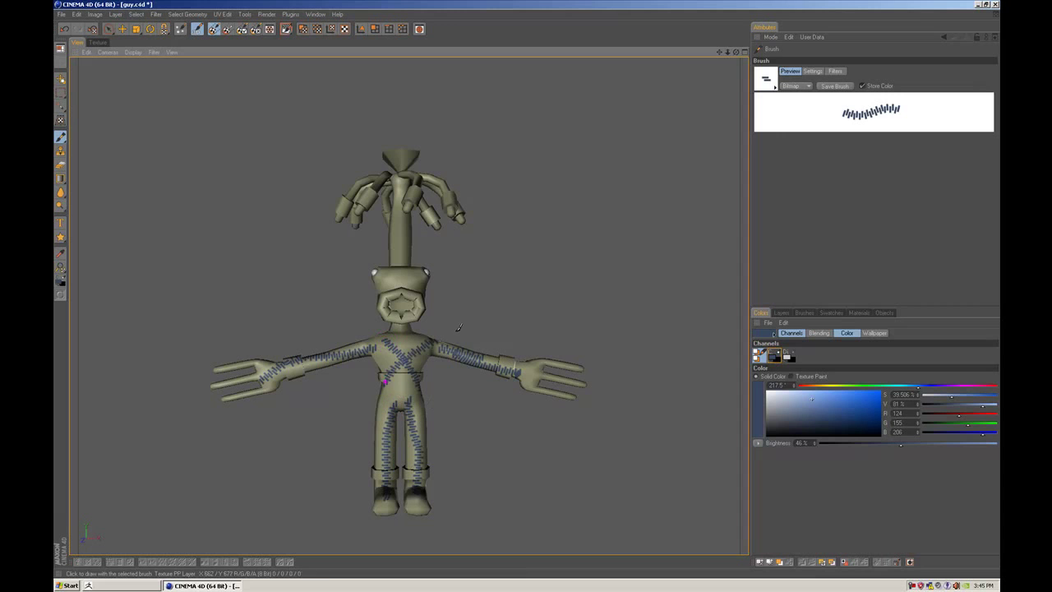
Step: Paint blue stitches up the front of the palm trunk and across the forehead band
{"action": "left_click_drag", "start_coordinate": [403, 256], "coordinate": [408, 198]}
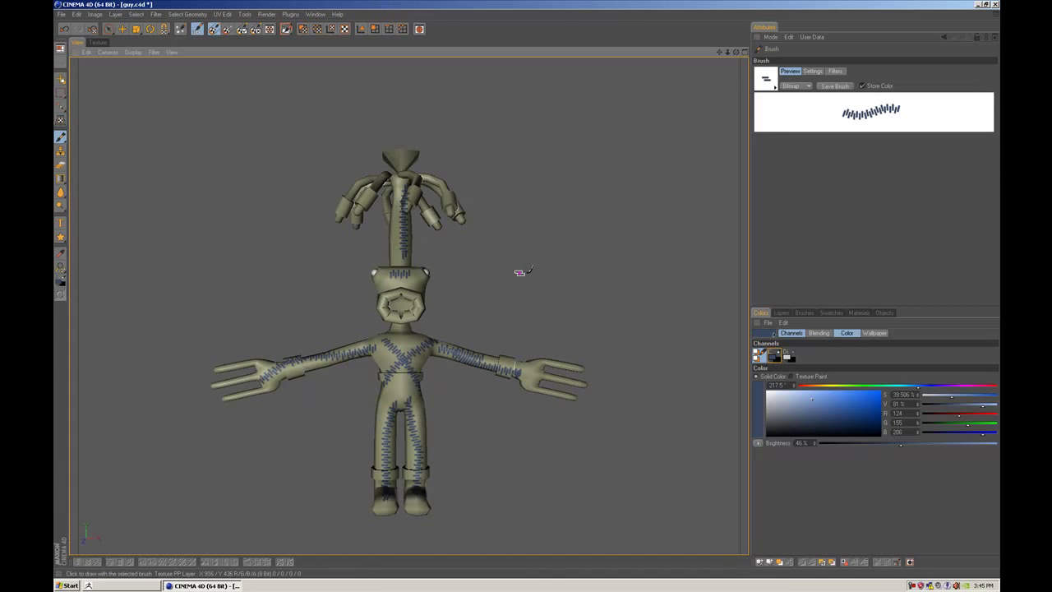
Step: Try a dark blue colour (RGB 32, 43, 63) with the pentagon-pattern bitmap brush preset
{"action": "left_click", "coordinate": [821, 426]}
{"action": "left_click", "coordinate": [765, 80]}
{"action": "scroll", "coordinate": [839, 329], "scroll_direction": "down", "scroll_amount": 10}
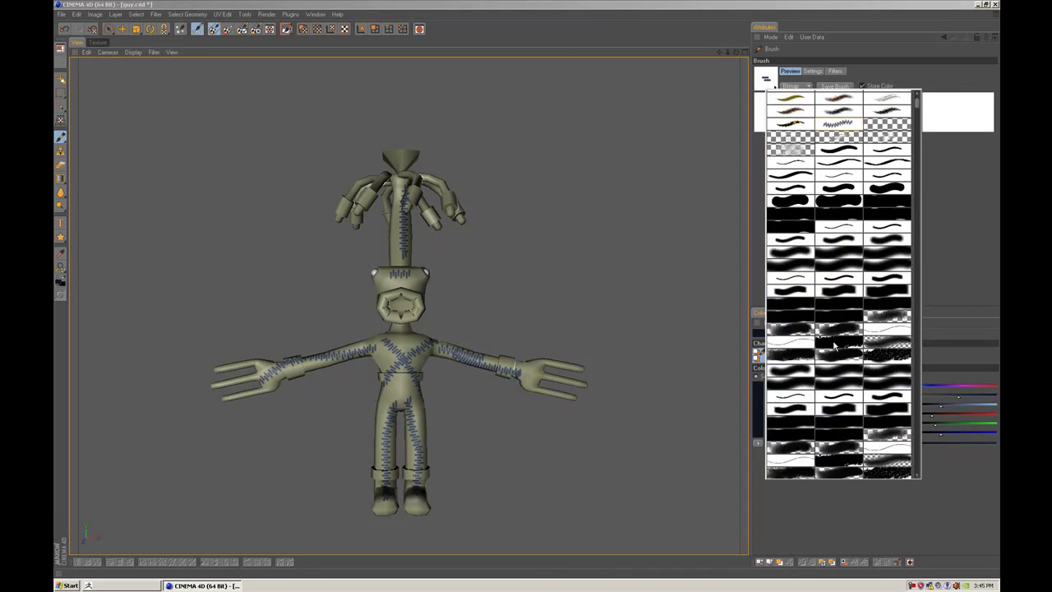
{"action": "scroll", "coordinate": [841, 354], "scroll_direction": "down", "scroll_amount": 6}
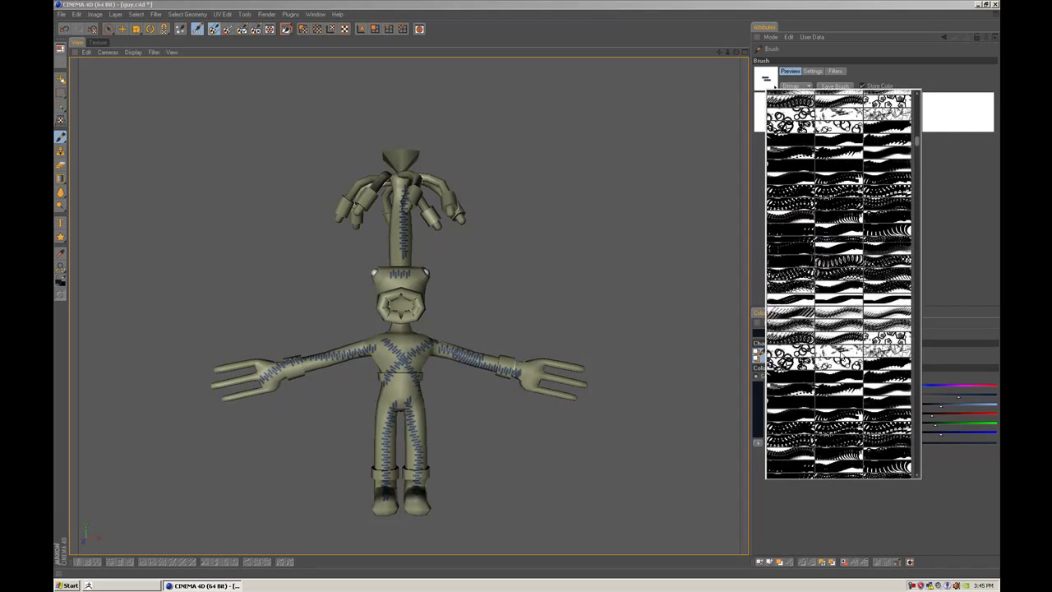
{"action": "scroll", "coordinate": [873, 349], "scroll_direction": "up", "scroll_amount": 3}
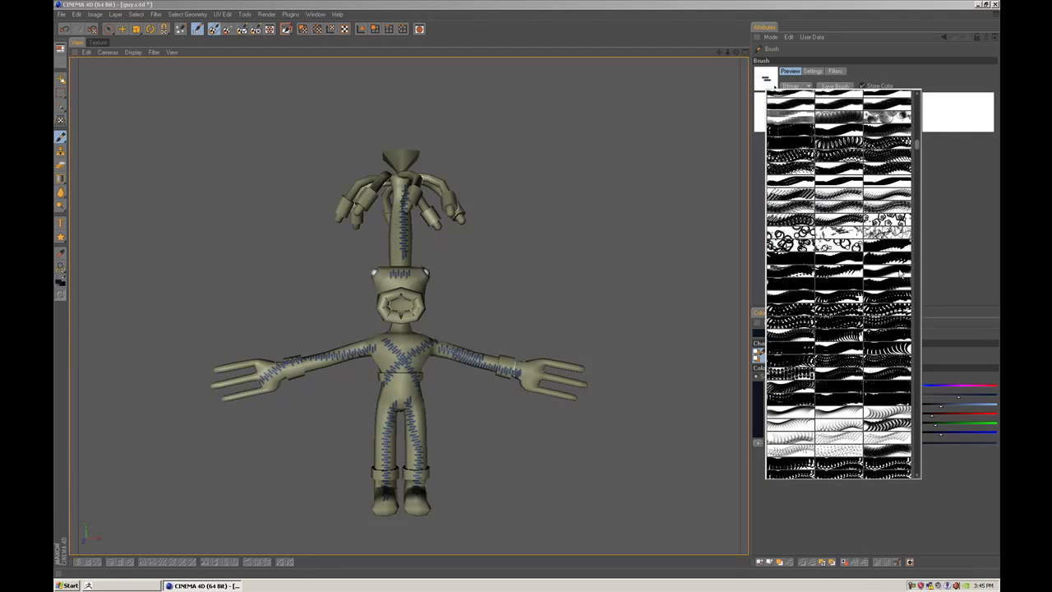
{"action": "left_click", "coordinate": [888, 224]}
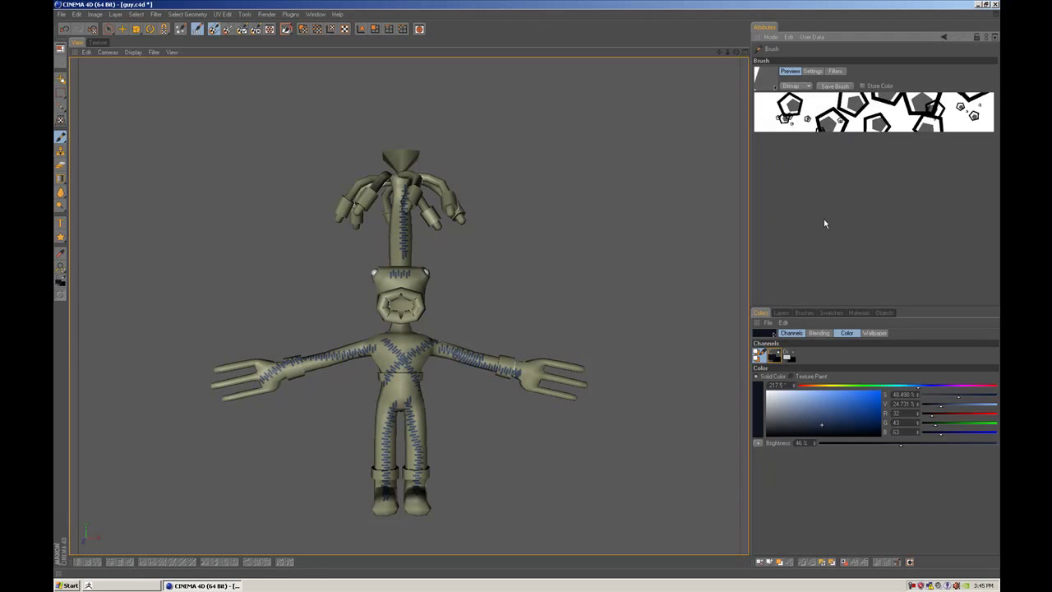
Step: Pick light grey (RGB 227, 227, 227) and the soft-edged square brush preset, and paint over the palm fronds and centre of the chest
{"action": "left_click_drag", "start_coordinate": [810, 404], "coordinate": [767, 393]}
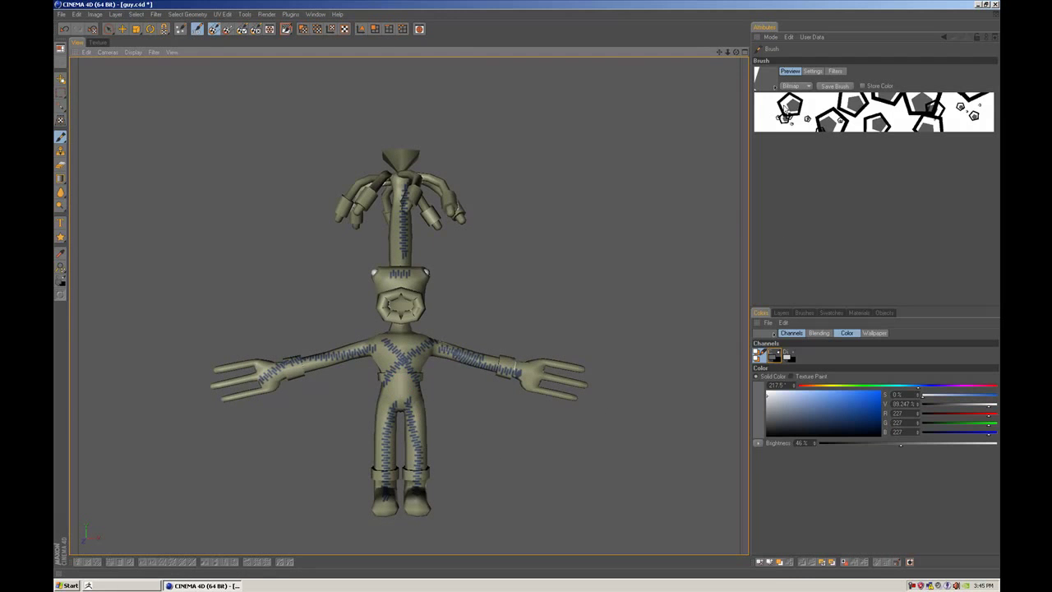
{"action": "left_click", "coordinate": [785, 113]}
{"action": "scroll", "coordinate": [834, 169], "scroll_direction": "up", "scroll_amount": 10}
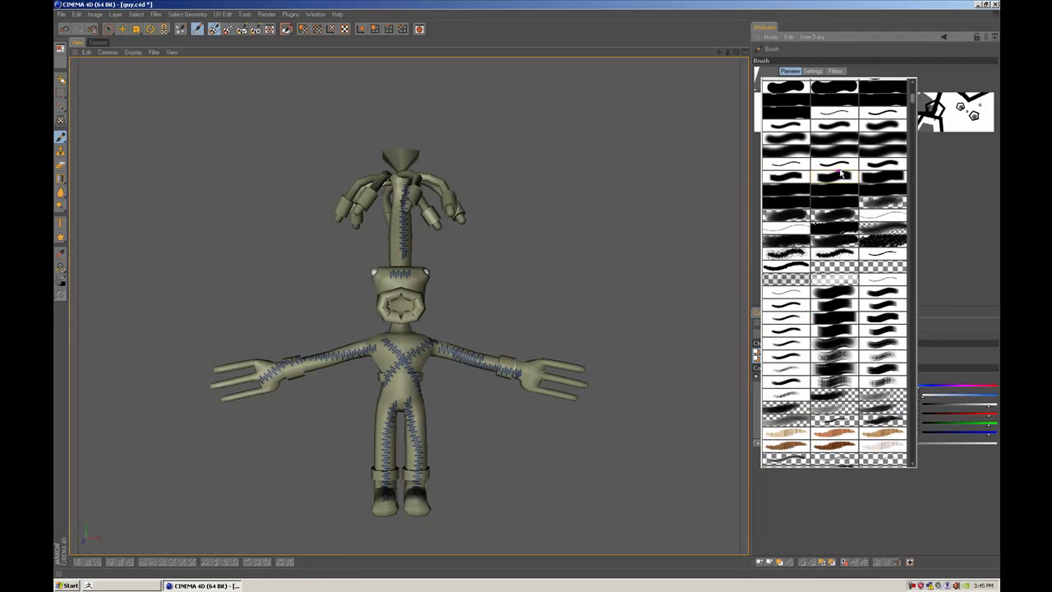
{"action": "left_click", "coordinate": [839, 172]}
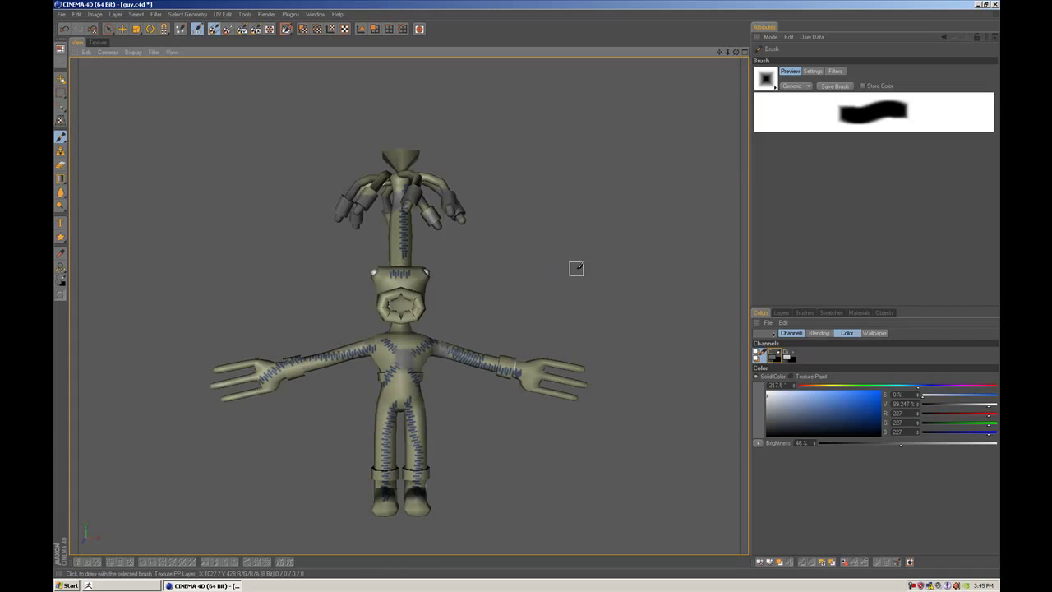
Step: Review the layers, brush presets, swatches, materials and objects managers, and return to the colour settings
{"action": "left_click", "coordinate": [781, 313]}
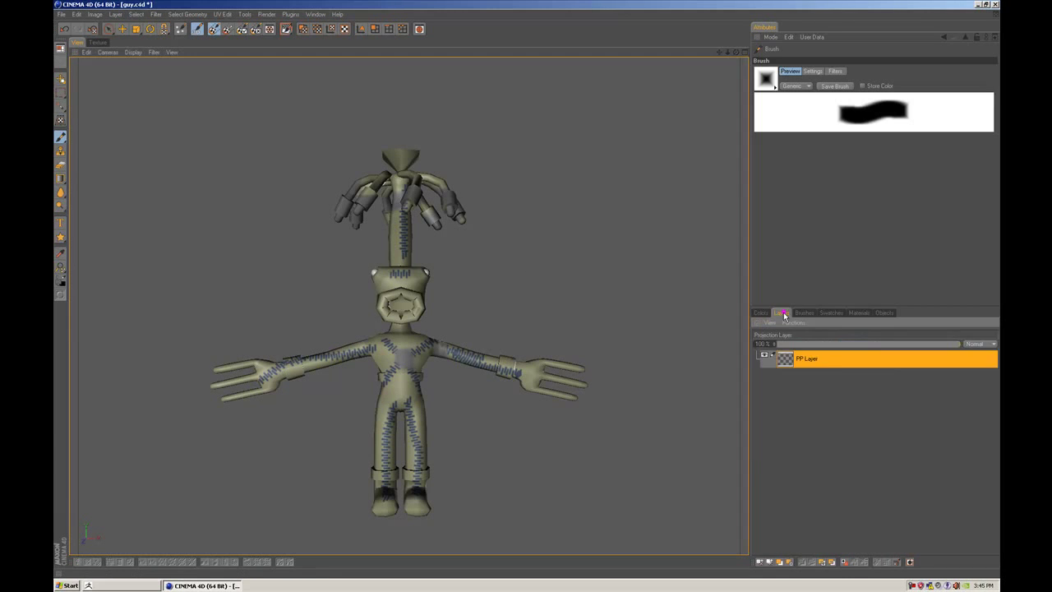
{"action": "left_click", "coordinate": [803, 313]}
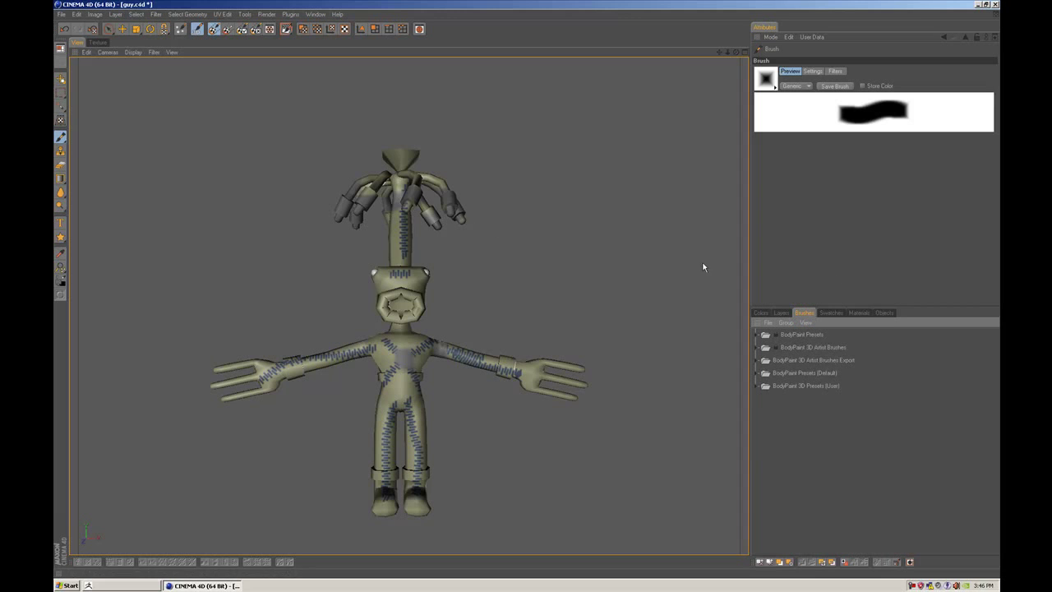
{"action": "left_click", "coordinate": [830, 313]}
{"action": "left_click", "coordinate": [857, 313]}
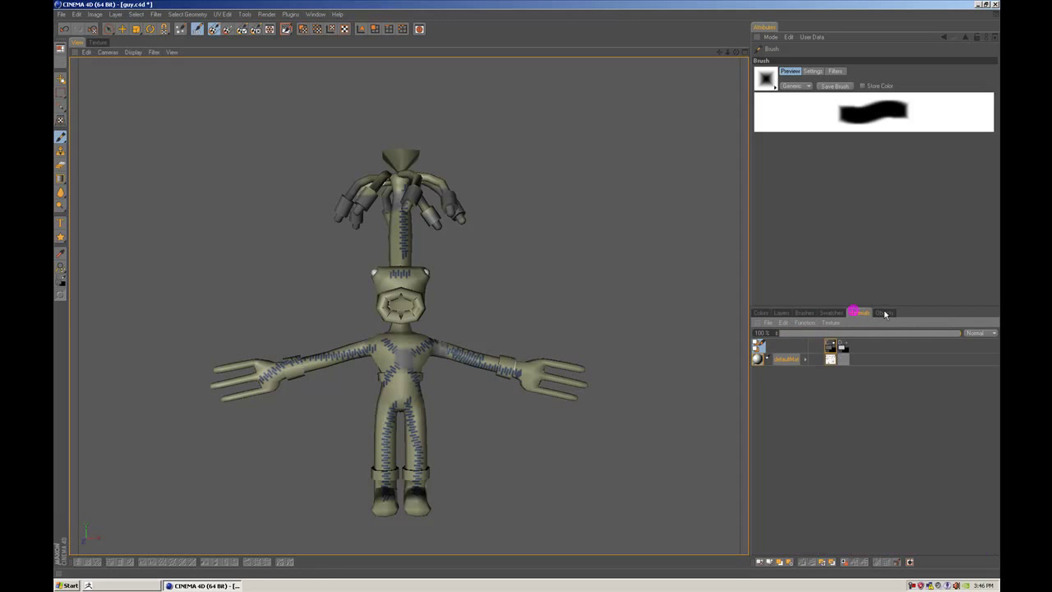
{"action": "left_click", "coordinate": [884, 313]}
{"action": "left_click", "coordinate": [858, 313]}
{"action": "left_click", "coordinate": [830, 313]}
{"action": "left_click", "coordinate": [799, 313]}
{"action": "left_click", "coordinate": [780, 313]}
{"action": "left_click", "coordinate": [760, 313]}
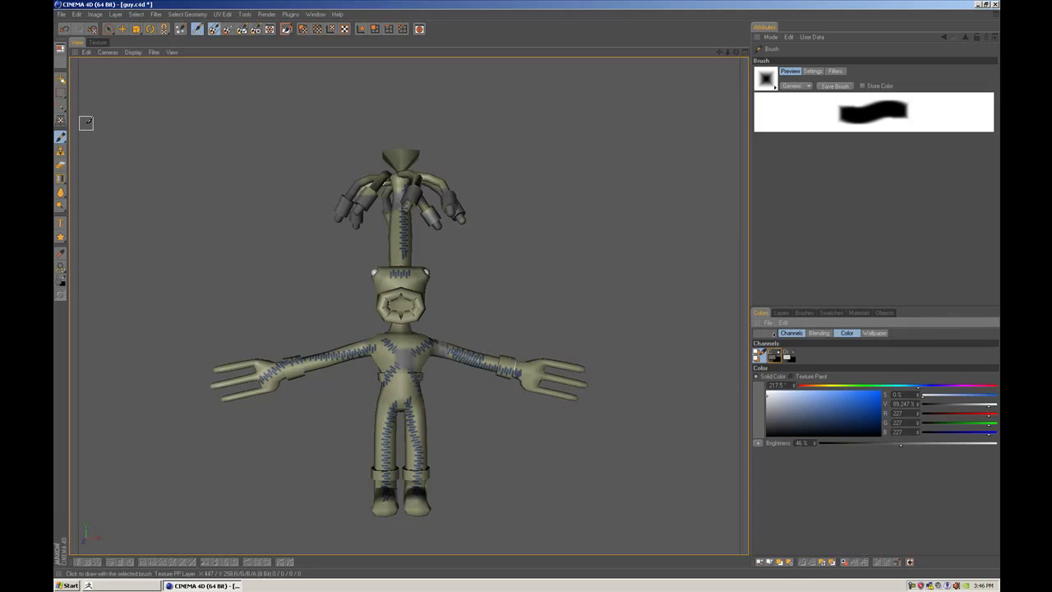
Step: Switch to the Standard layout and close the floating Content Browser and Materials/Timeline windows
{"action": "left_click", "coordinate": [61, 49]}
{"action": "left_click", "coordinate": [89, 88]}
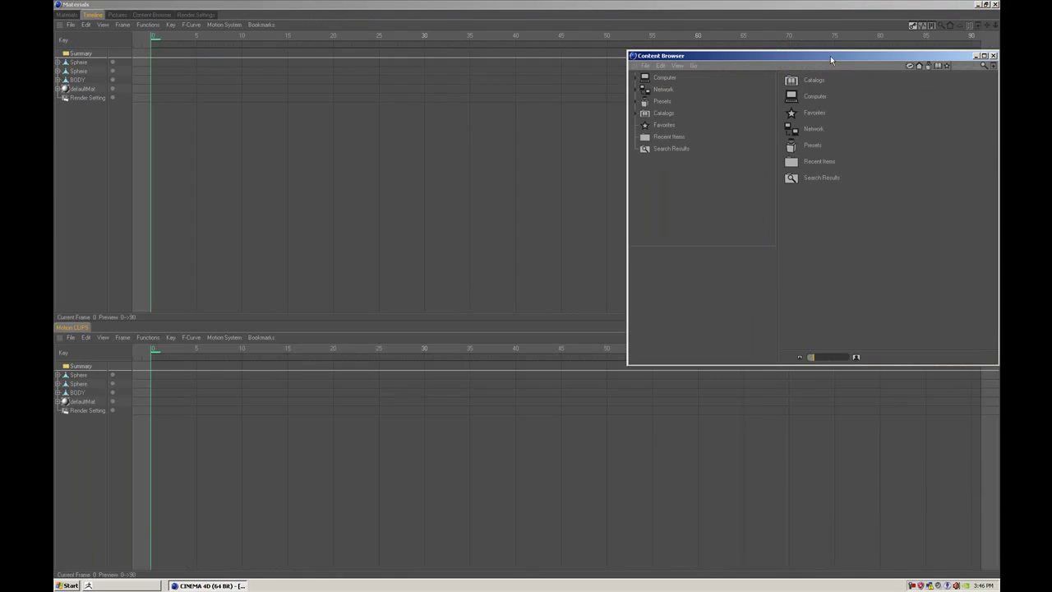
{"action": "left_click", "coordinate": [985, 56]}
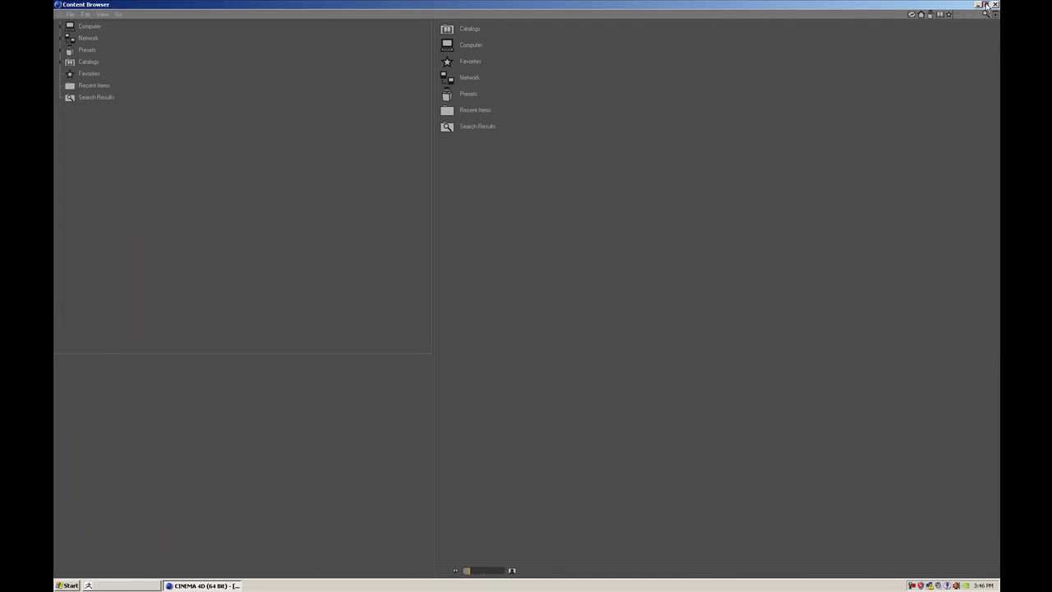
{"action": "left_click", "coordinate": [985, 4]}
{"action": "left_click", "coordinate": [993, 55]}
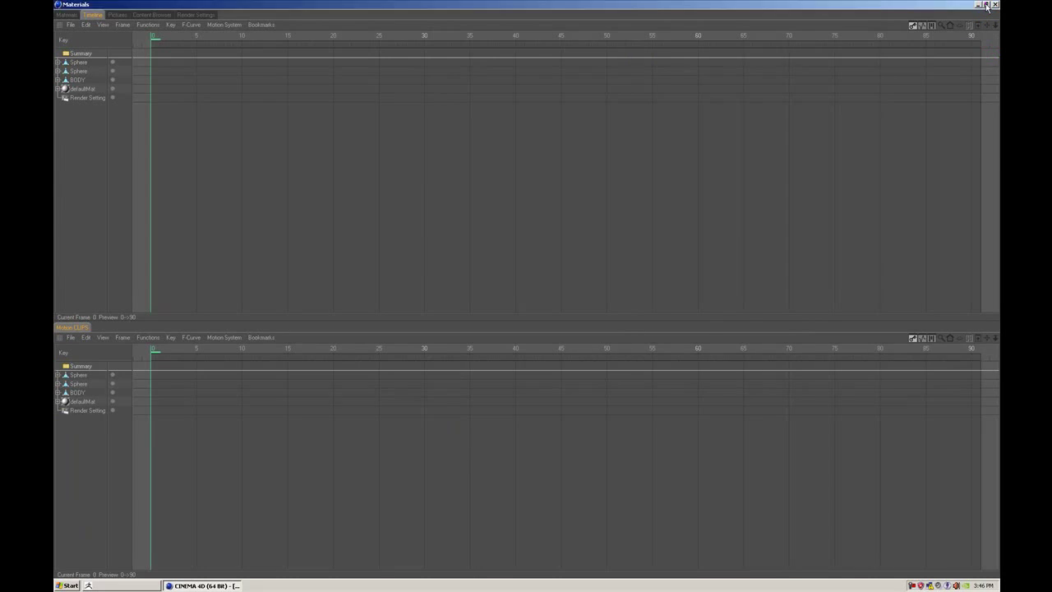
{"action": "left_click", "coordinate": [986, 5]}
{"action": "left_click", "coordinate": [992, 54]}
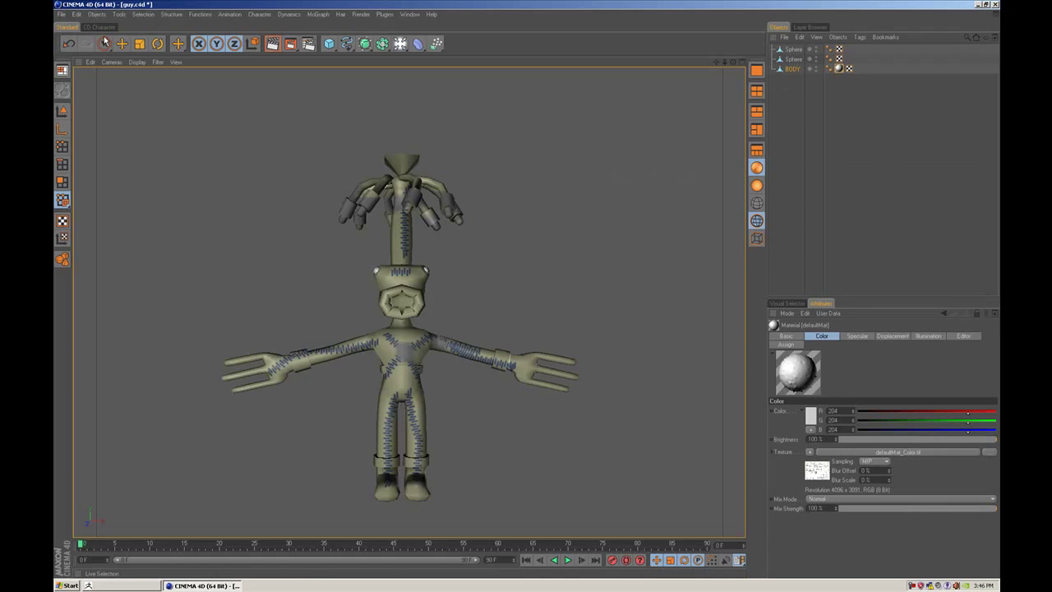
Step: Select one of the eye spheres with the Move tool and create a new material in the Materials manager
{"action": "key", "text": "e"}
{"action": "scroll", "coordinate": [307, 232], "scroll_direction": "up", "scroll_amount": 2}
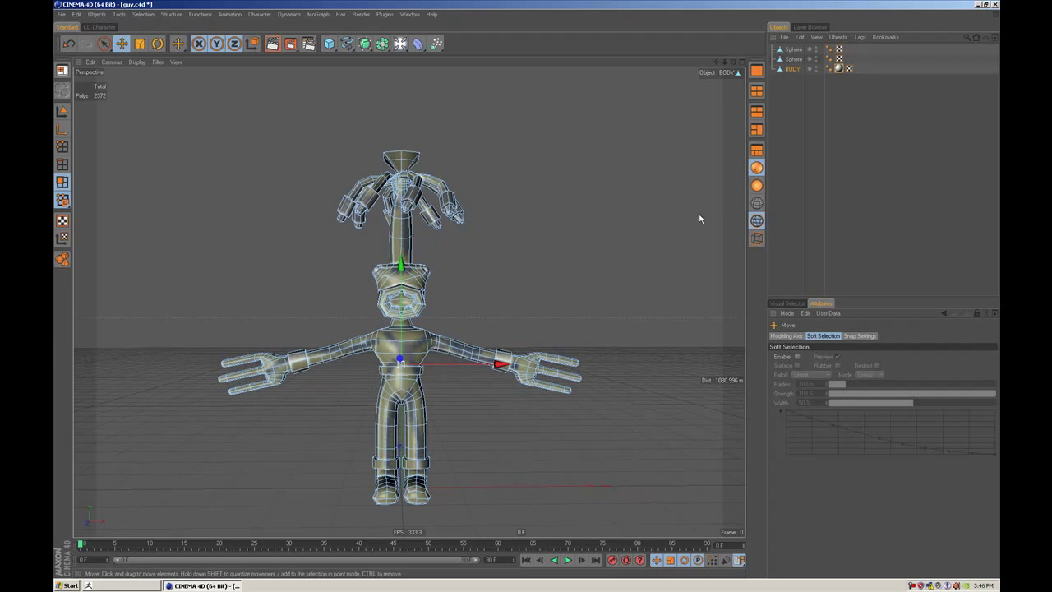
{"action": "left_click", "coordinate": [794, 59]}
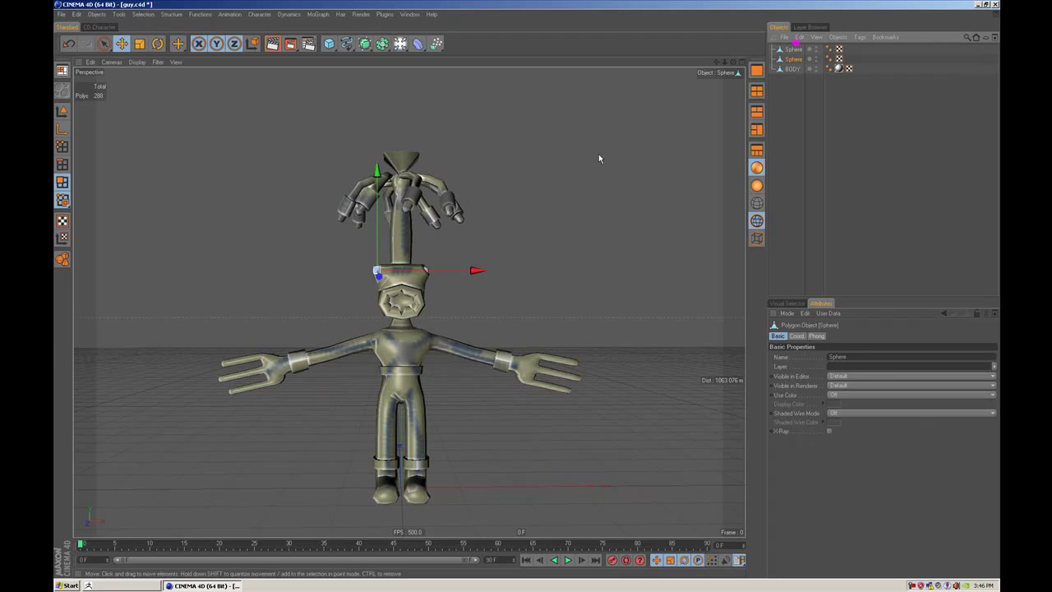
{"action": "left_click", "coordinate": [408, 15]}
{"action": "left_click", "coordinate": [444, 93]}
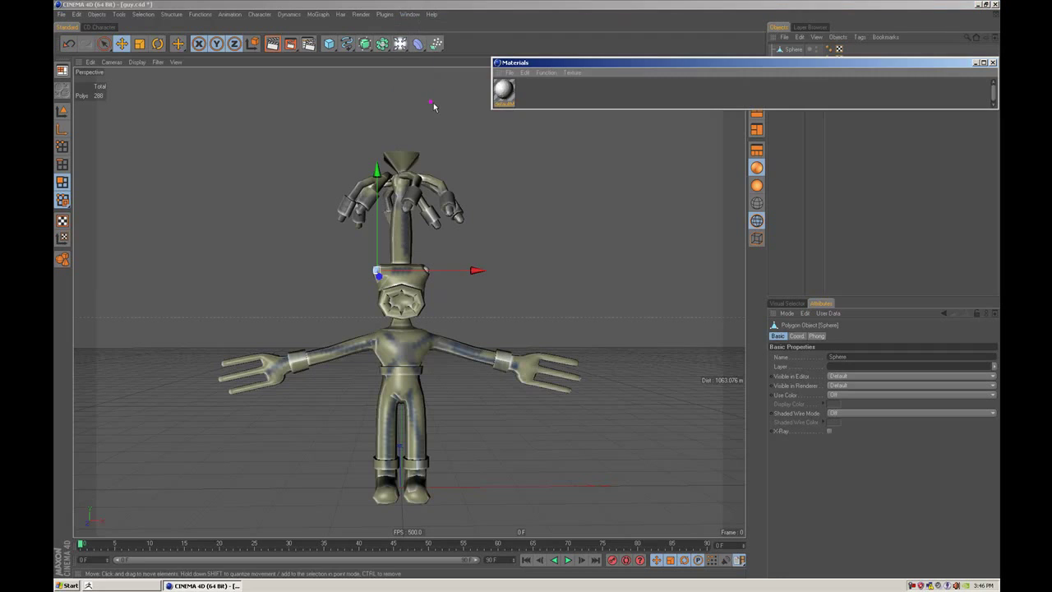
{"action": "double_click", "coordinate": [504, 91]}
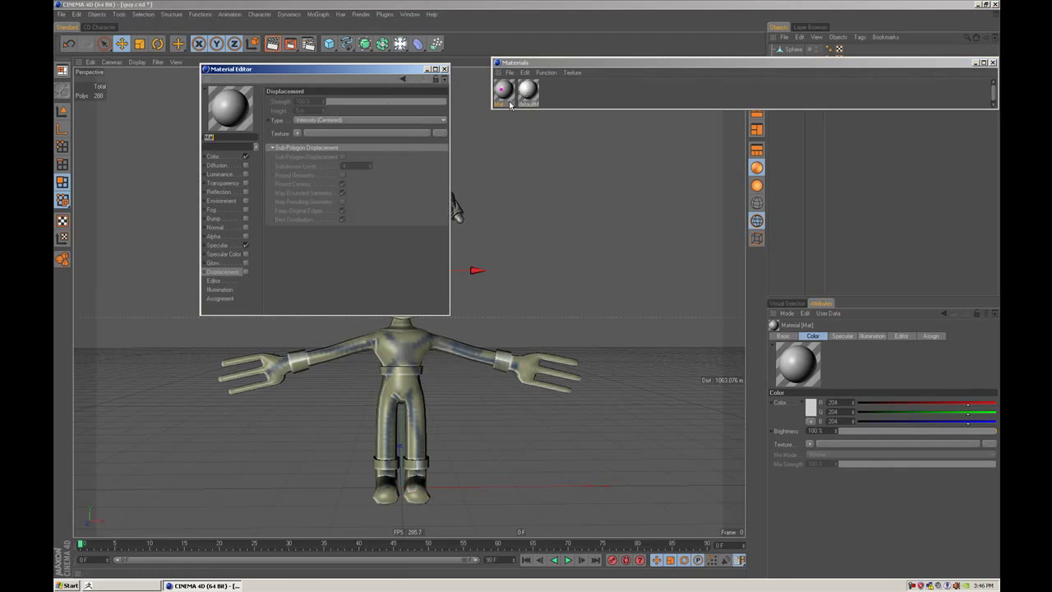
Step: Make the new material self-lit pink: enable Luminance with RGB 241, 13, 112, disable Color and enable Glow
{"action": "left_click", "coordinate": [218, 165]}
{"action": "left_click", "coordinate": [219, 173]}
{"action": "left_click", "coordinate": [245, 173]}
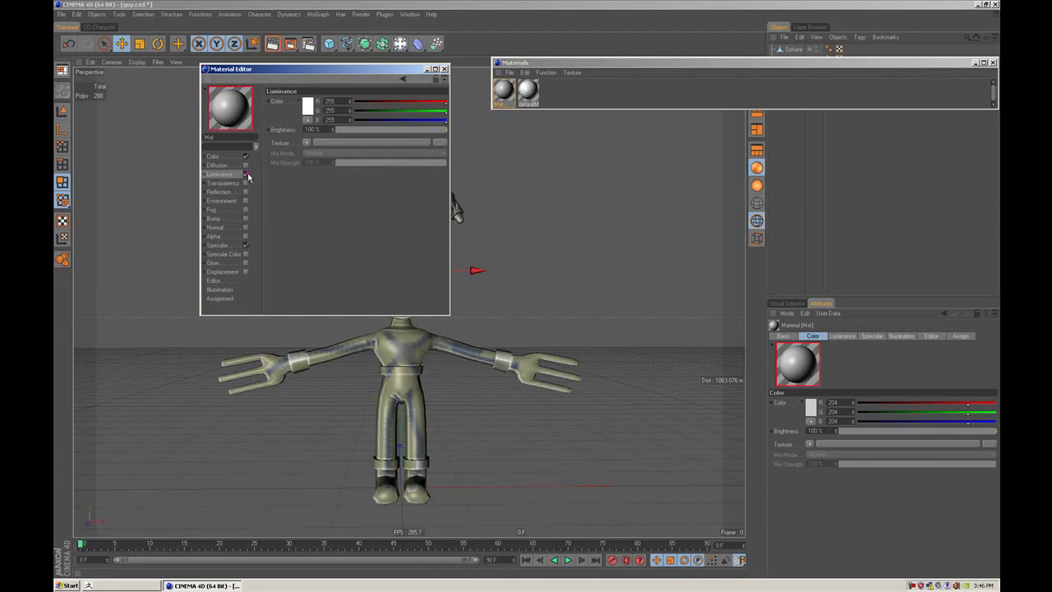
{"action": "left_click", "coordinate": [307, 108]}
{"action": "left_click_drag", "start_coordinate": [303, 93], "coordinate": [308, 80]}
{"action": "left_click", "coordinate": [367, 73]}
{"action": "left_click", "coordinate": [288, 144]}
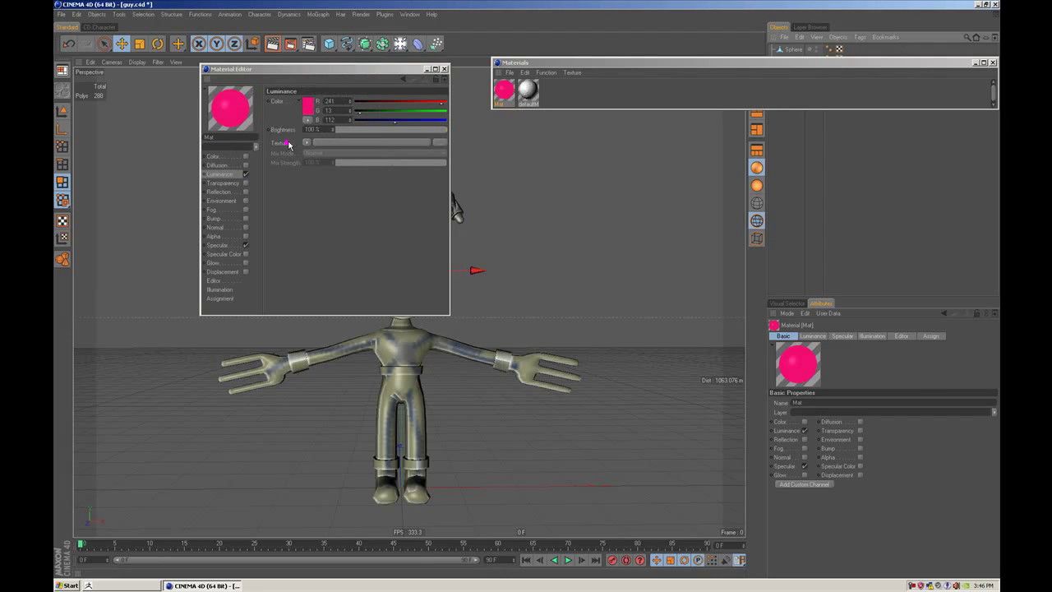
{"action": "left_click", "coordinate": [245, 263]}
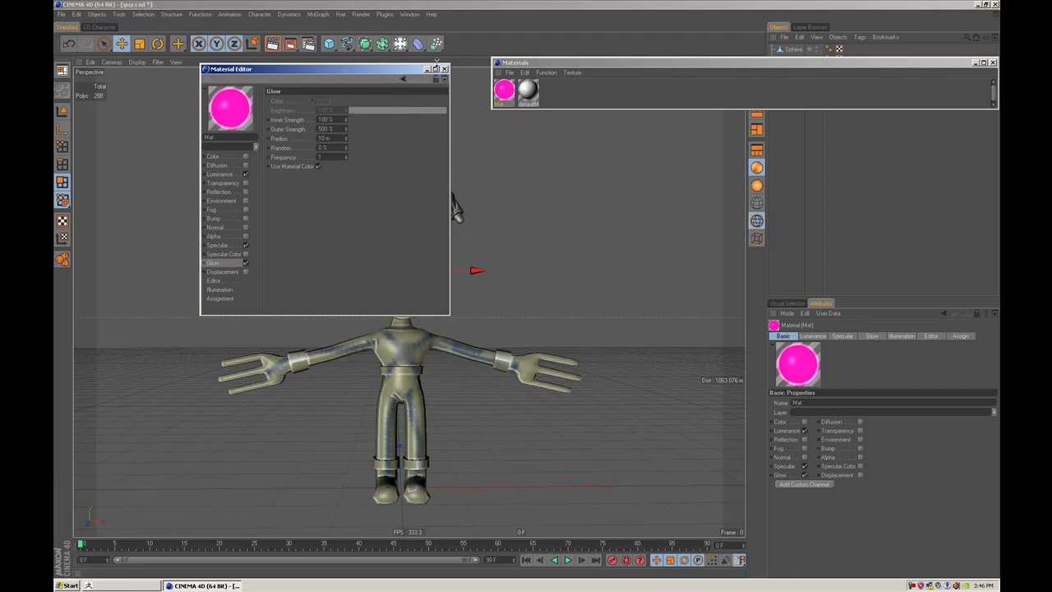
{"action": "left_click", "coordinate": [443, 68]}
Step: Apply the glowing pink material to both Sphere objects and close the Materials manager
{"action": "left_click_drag", "start_coordinate": [504, 89], "coordinate": [508, 90]}
{"action": "left_click_drag", "start_coordinate": [787, 59], "coordinate": [790, 51]}
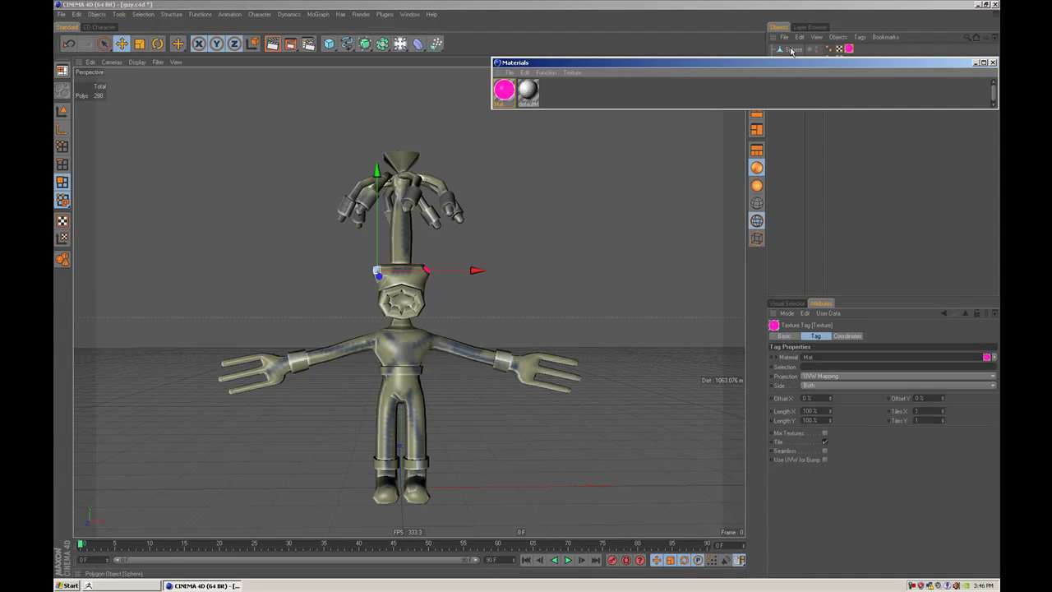
{"action": "left_click_drag", "start_coordinate": [944, 63], "coordinate": [886, 91]}
{"action": "left_click", "coordinate": [934, 90]}
{"action": "left_click_drag", "start_coordinate": [849, 49], "coordinate": [848, 58], "text": "ctrl"}
Step: Add a Floor object to the scene
{"action": "mouse_move", "coordinate": [507, 244]}
{"action": "left_mouse_down", "text": "alt"}
{"action": "mouse_move", "coordinate": [528, 248]}
{"action": "mouse_move", "coordinate": [513, 238]}
{"action": "left_mouse_up", "text": "alt"}
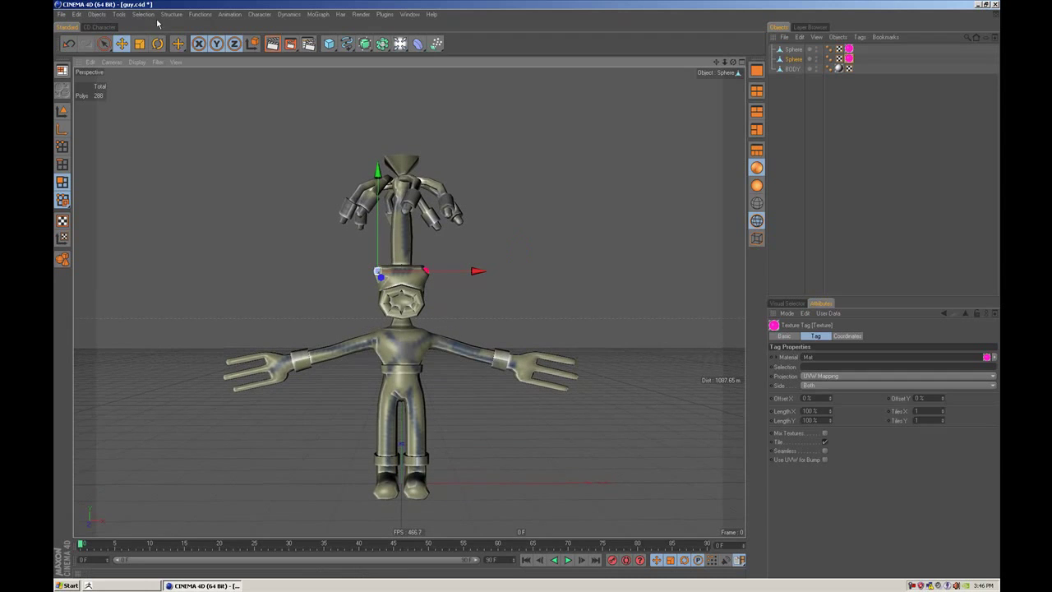
{"action": "left_click", "coordinate": [96, 14]}
{"action": "mouse_move", "coordinate": [115, 112]}
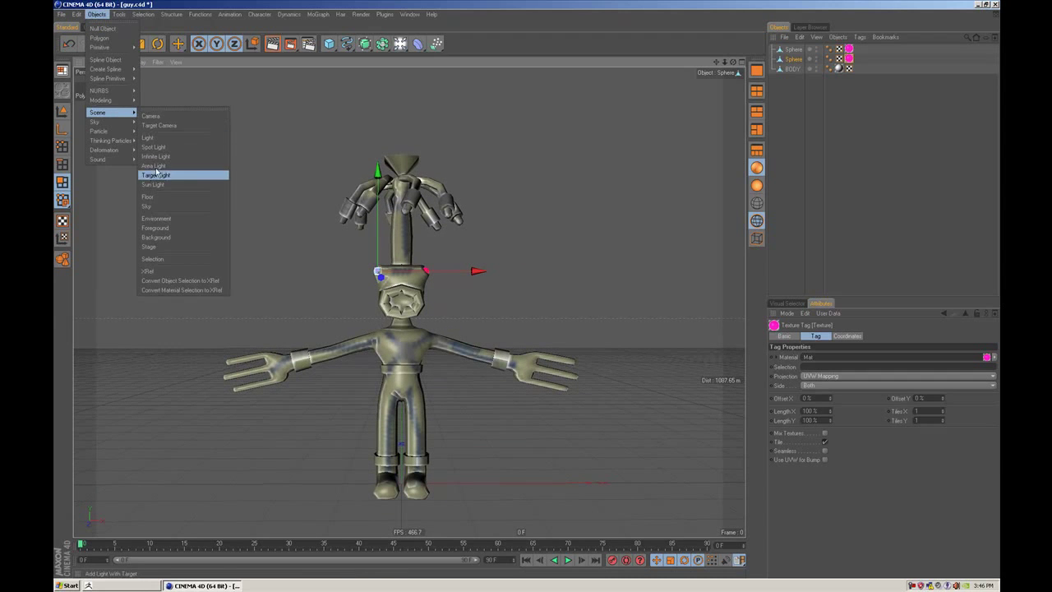
{"action": "left_click", "coordinate": [148, 196]}
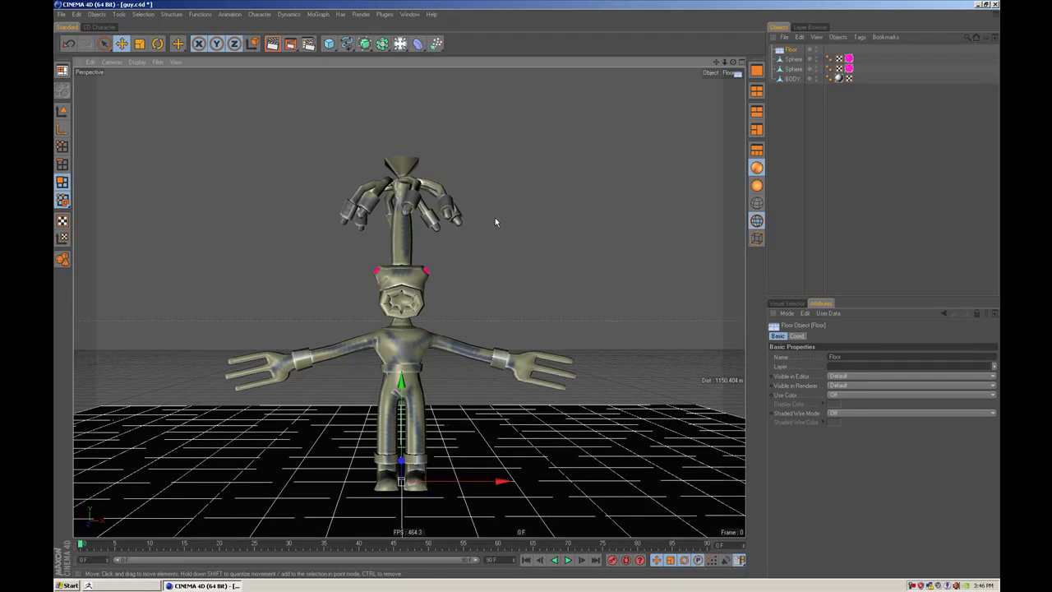
Step: Raise the body and both spheres together in model mode so the feet stand on the floor
{"action": "left_click_drag", "start_coordinate": [802, 113], "coordinate": [785, 58]}
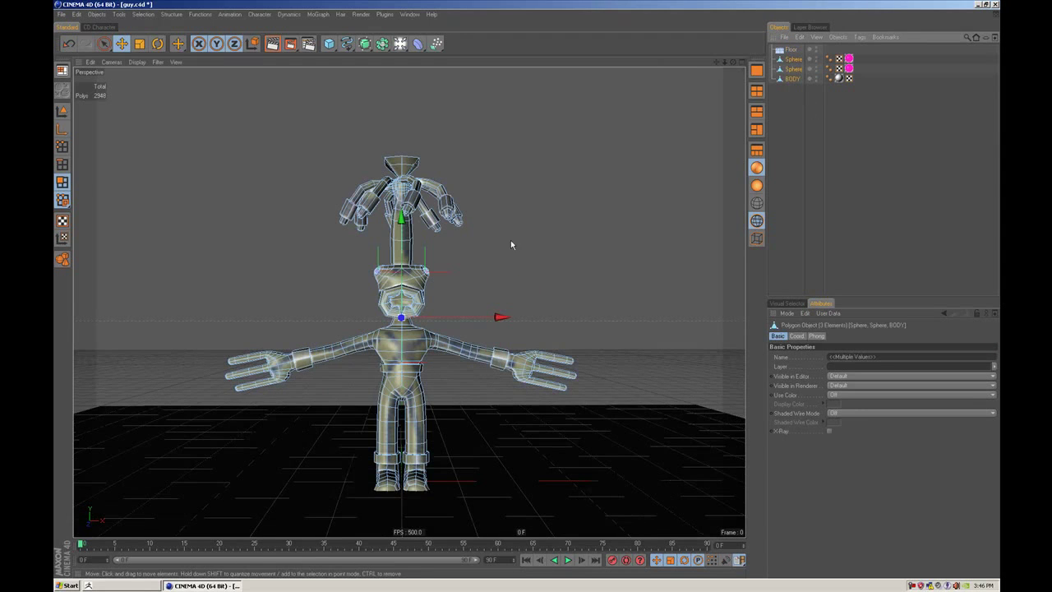
{"action": "left_click", "coordinate": [60, 114]}
{"action": "left_click_drag", "start_coordinate": [401, 220], "coordinate": [401, 214]}
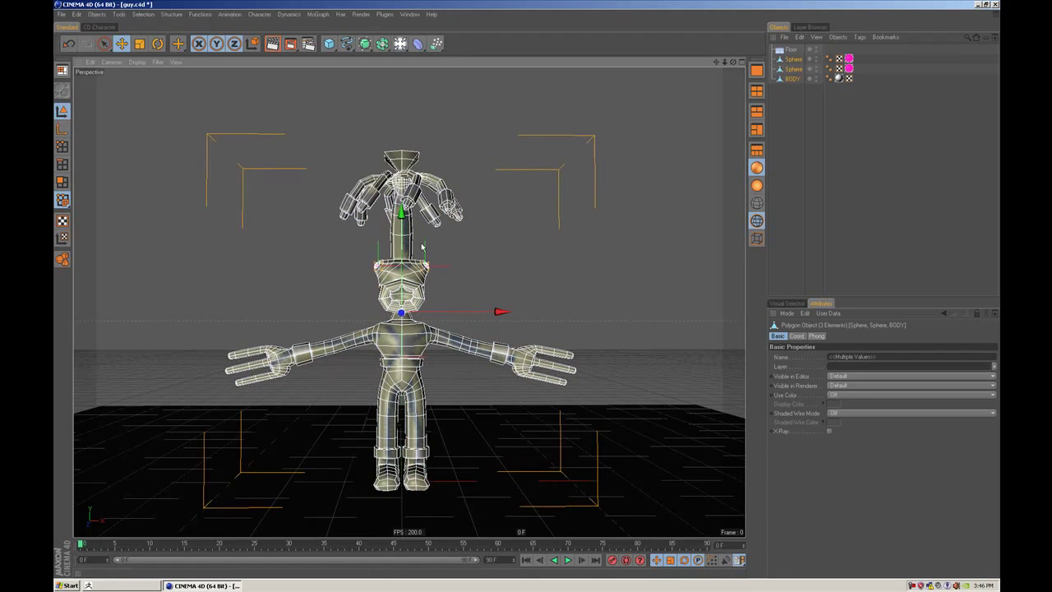
{"action": "left_click", "coordinate": [528, 291]}
Step: Add a light and move it high beside the character, above the hand on the positive X side
{"action": "right_click_drag", "start_coordinate": [527, 289], "coordinate": [516, 269], "text": "alt"}
{"action": "middle_click_drag", "start_coordinate": [516, 269], "coordinate": [514, 247], "text": "alt"}
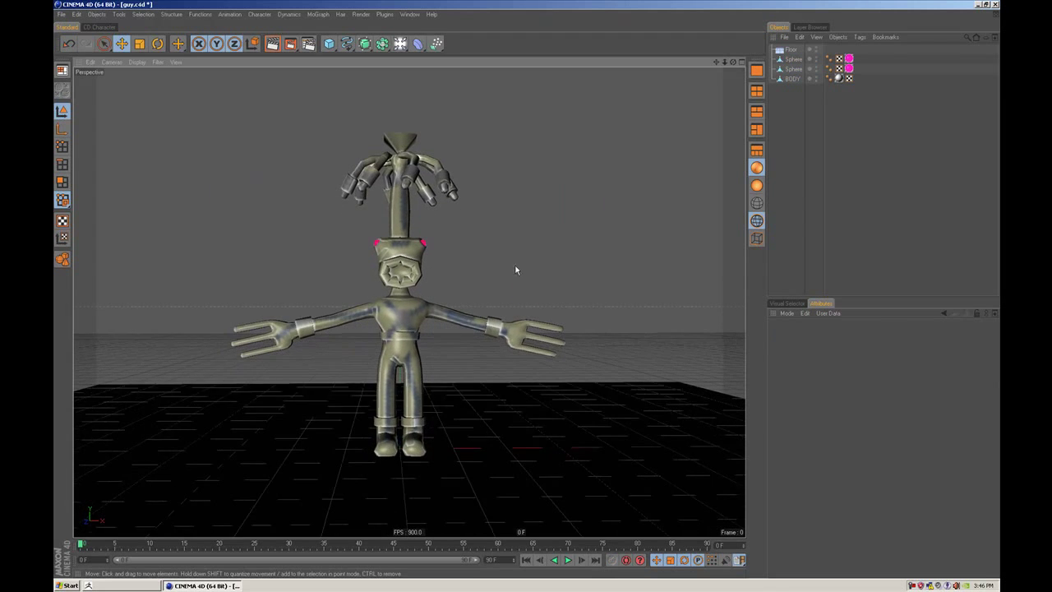
{"action": "left_click_drag", "start_coordinate": [516, 269], "coordinate": [516, 276], "text": "alt"}
{"action": "left_click", "coordinate": [400, 44]}
{"action": "left_click_drag", "start_coordinate": [500, 237], "coordinate": [670, 136]}
{"action": "left_click_drag", "start_coordinate": [569, 345], "coordinate": [604, 191]}
Step: Give the light soft shadow maps and a pale blue colour (RGB 170, 197, 211)
{"action": "left_click", "coordinate": [823, 488]}
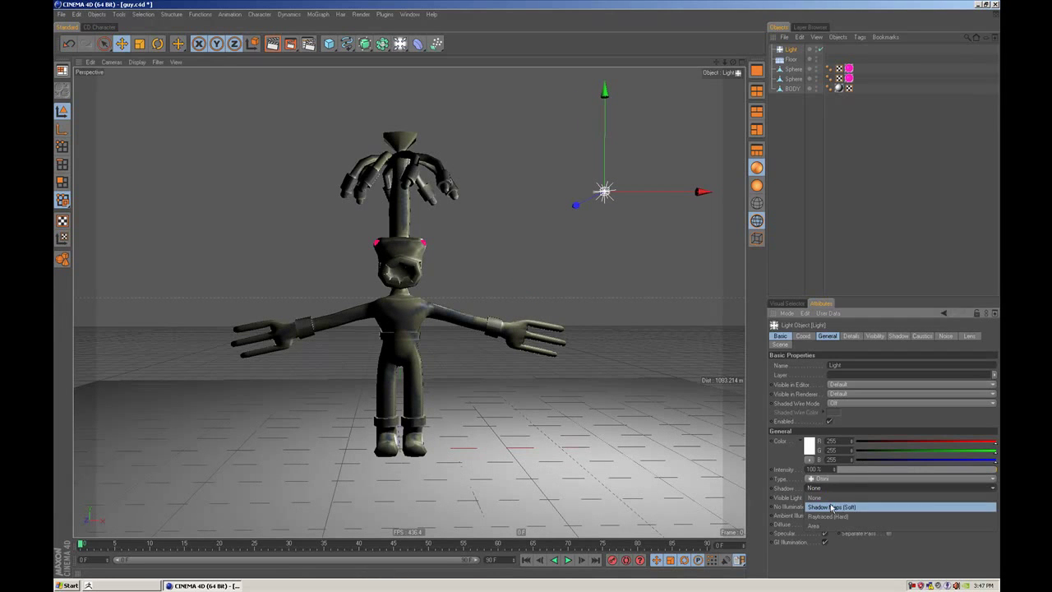
{"action": "left_click", "coordinate": [831, 507]}
{"action": "left_click", "coordinate": [808, 444]}
{"action": "left_click", "coordinate": [836, 414]}
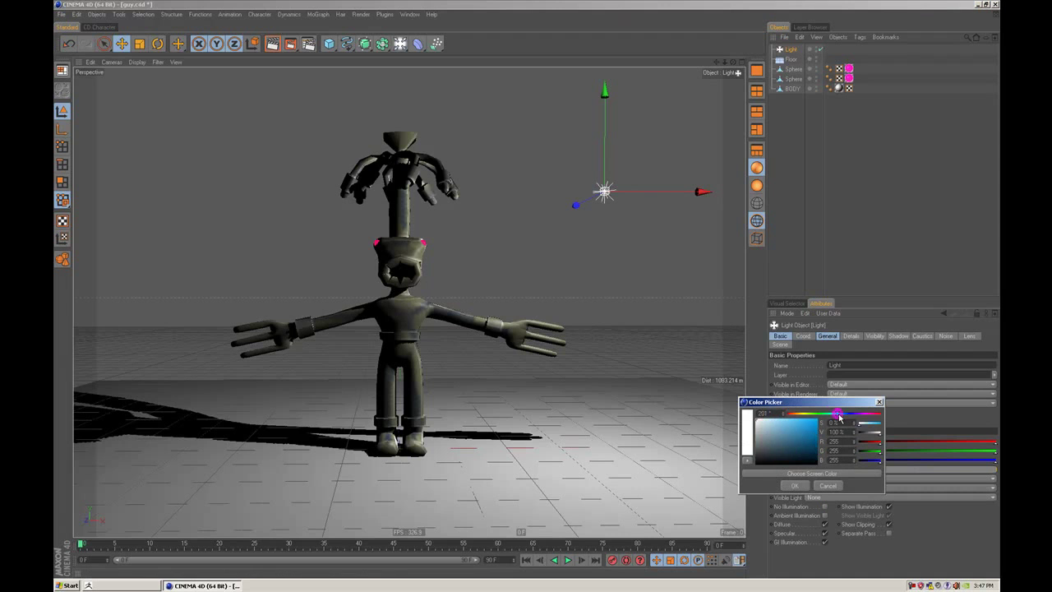
{"action": "left_click", "coordinate": [773, 431]}
{"action": "left_click", "coordinate": [794, 484]}
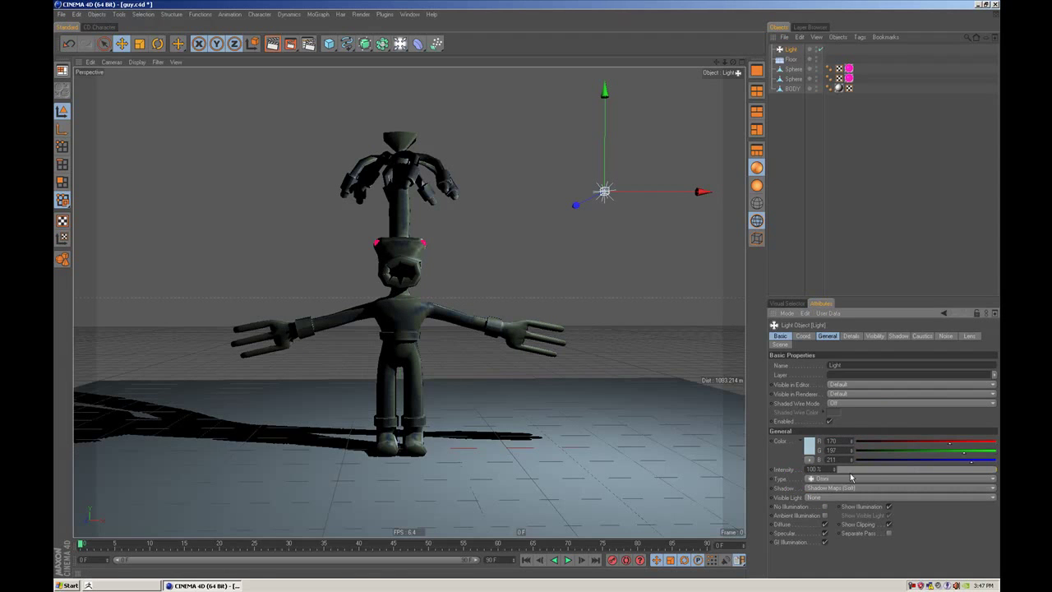
Step: Set the light's falloff to Inverse Square
{"action": "left_click", "coordinate": [852, 336]}
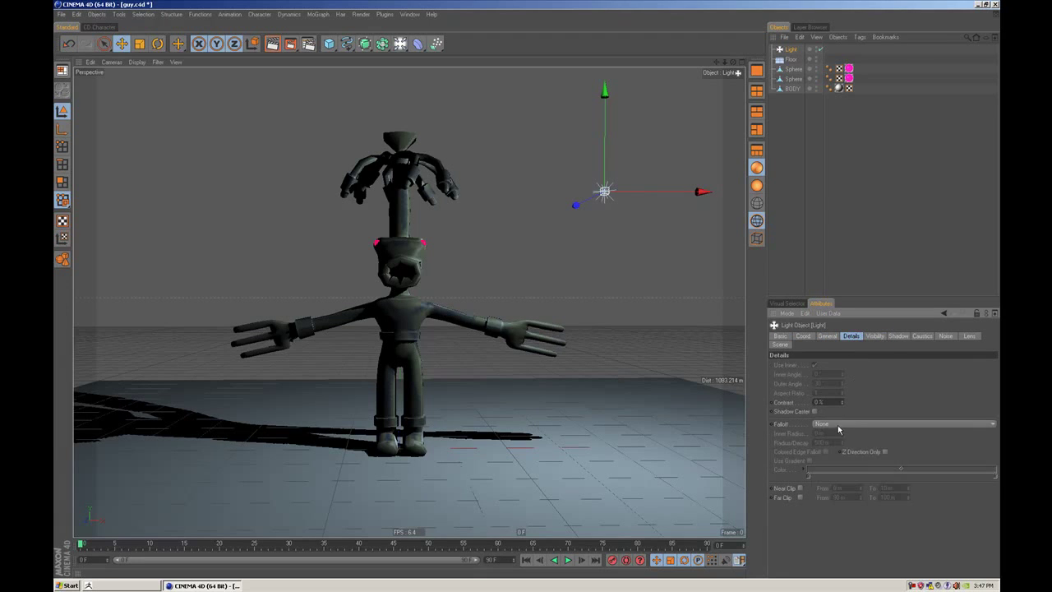
{"action": "left_click", "coordinate": [838, 429]}
{"action": "left_click", "coordinate": [834, 436]}
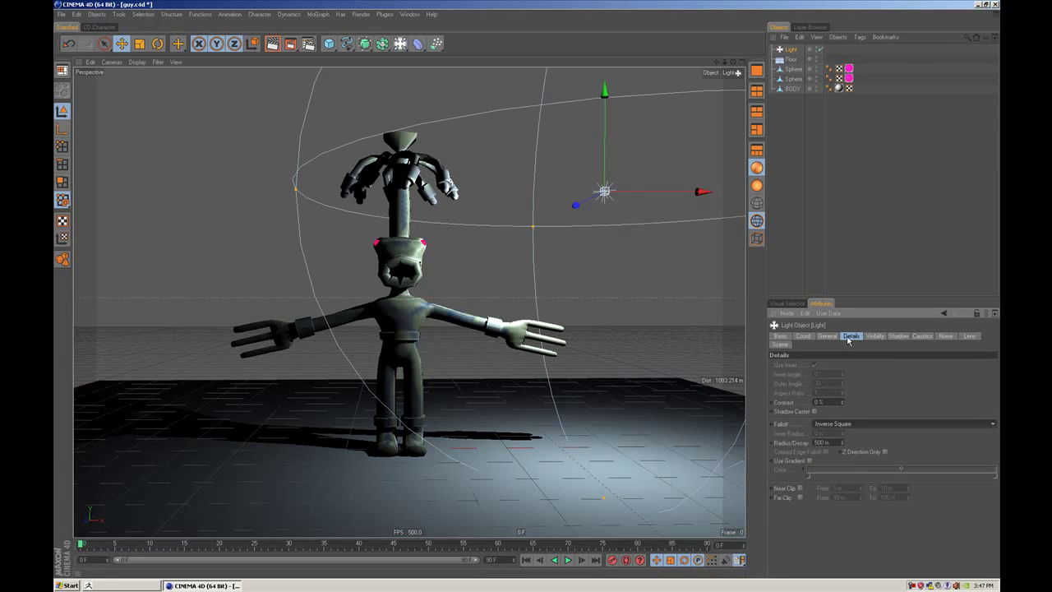
Step: Change the light's falloff to Inverse and lower its intensity to 68%
{"action": "left_click", "coordinate": [837, 424]}
{"action": "left_click", "coordinate": [833, 420]}
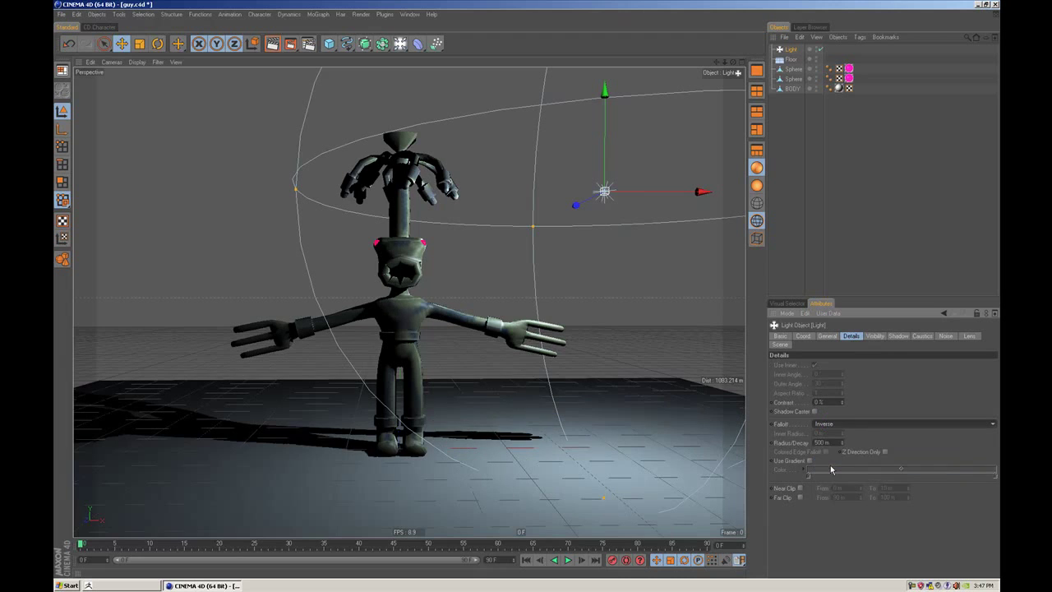
{"action": "left_click", "coordinate": [826, 336]}
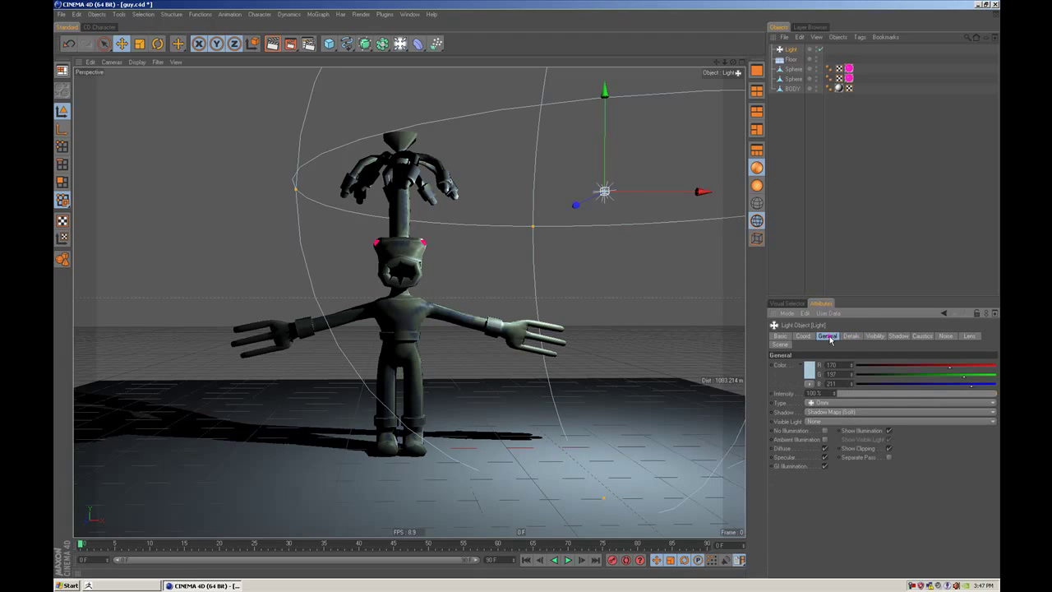
{"action": "left_click", "coordinate": [909, 394]}
{"action": "left_click_drag", "start_coordinate": [909, 394], "coordinate": [948, 400]}
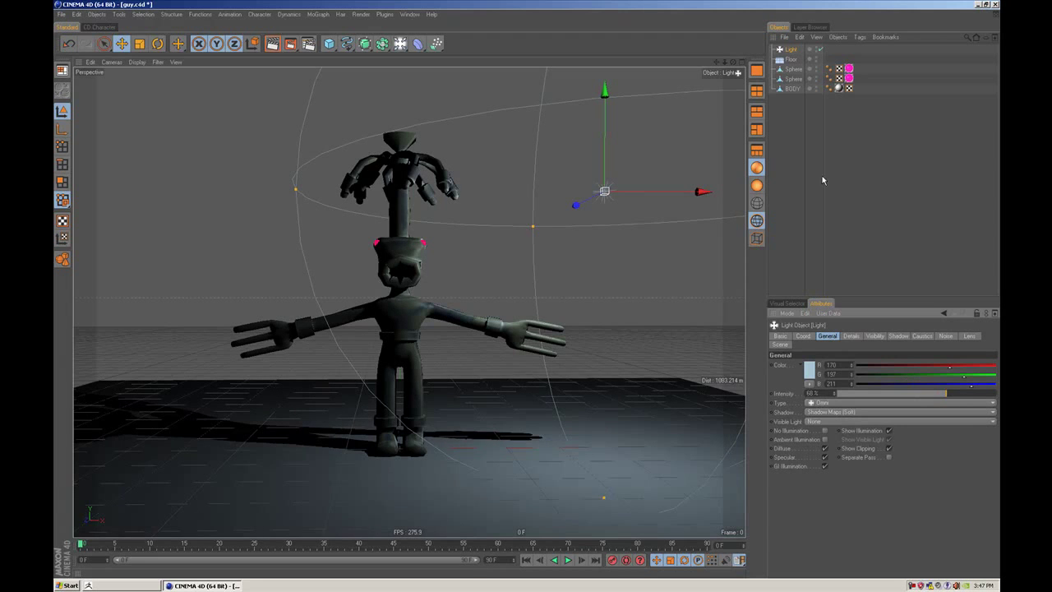
Step: Duplicate the light and give the copy a pale yellowish-grey colour (RGB 210, 213, 193)
{"action": "left_click_drag", "start_coordinate": [791, 55], "coordinate": [791, 59], "text": "ctrl"}
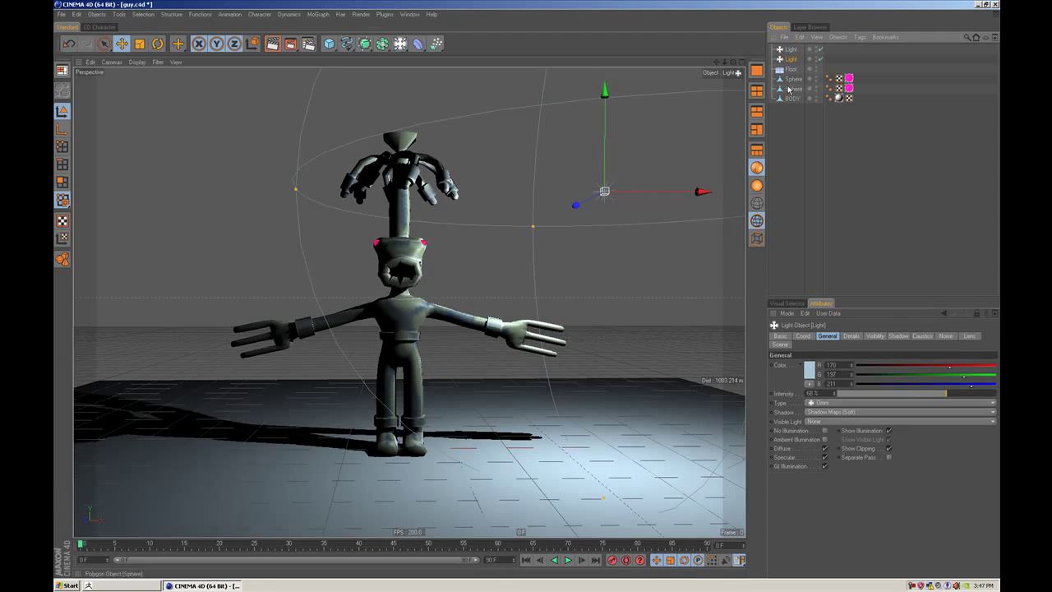
{"action": "left_click", "coordinate": [811, 376]}
{"action": "left_click", "coordinate": [805, 340]}
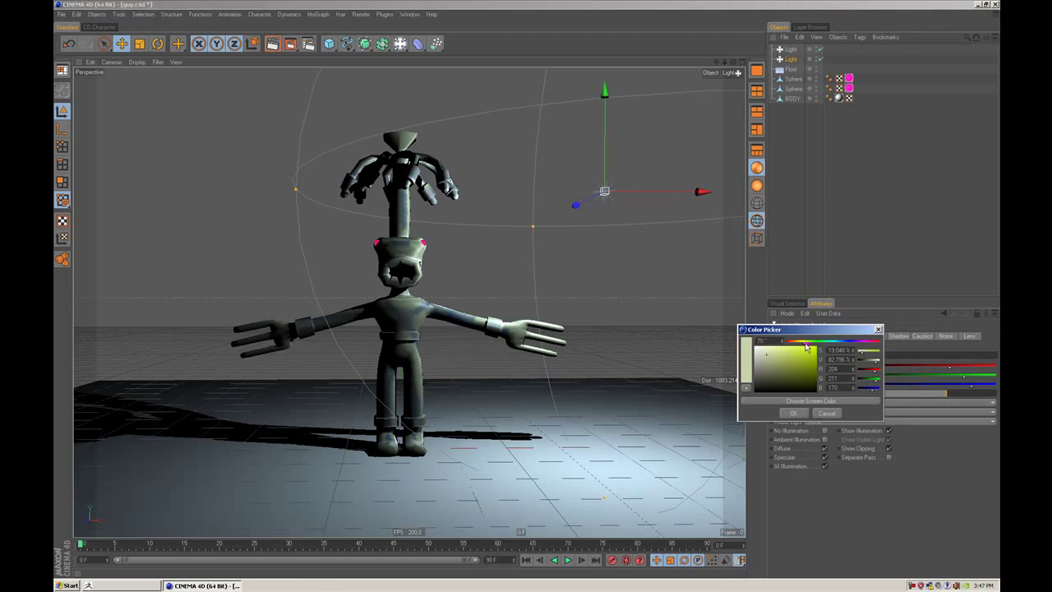
{"action": "left_click", "coordinate": [793, 412]}
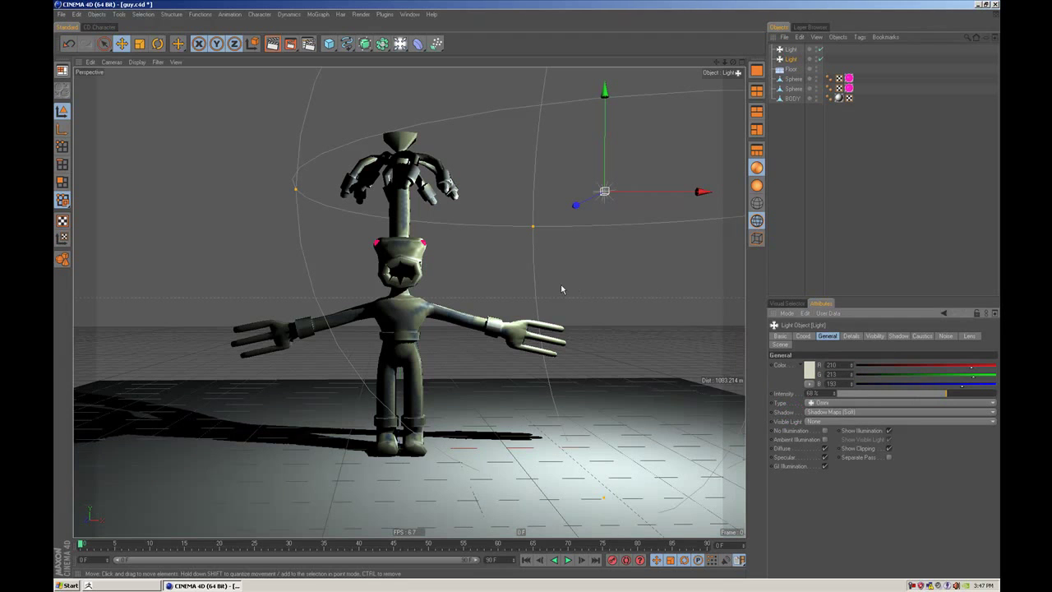
Step: Move the duplicated light along X to the character's opposite side and set its intensity to 45%
{"action": "left_click_drag", "start_coordinate": [640, 200], "coordinate": [220, 218]}
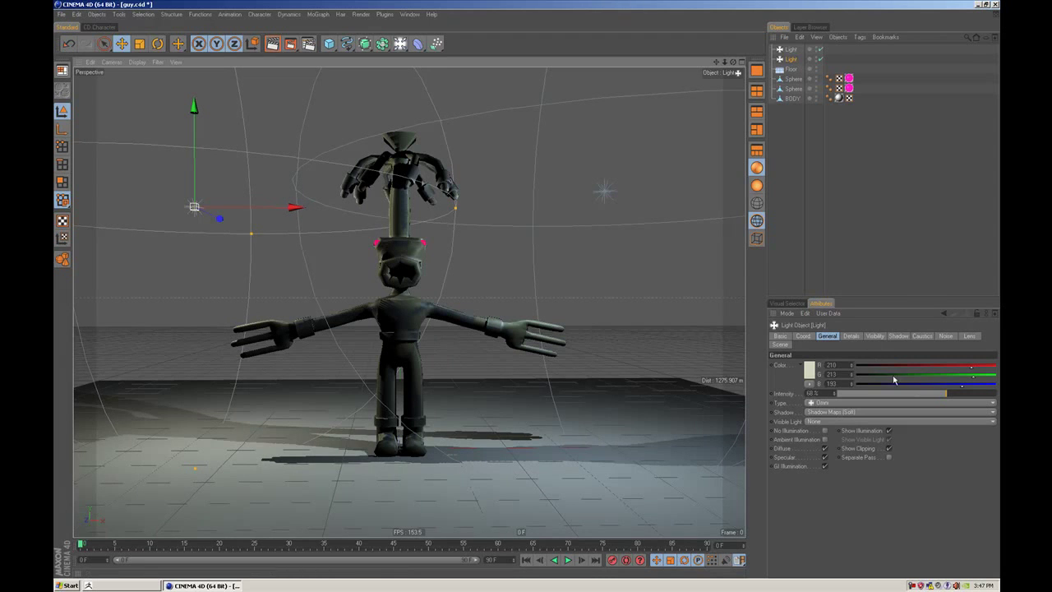
{"action": "left_click", "coordinate": [890, 393]}
{"action": "left_click_drag", "start_coordinate": [892, 396], "coordinate": [911, 396]}
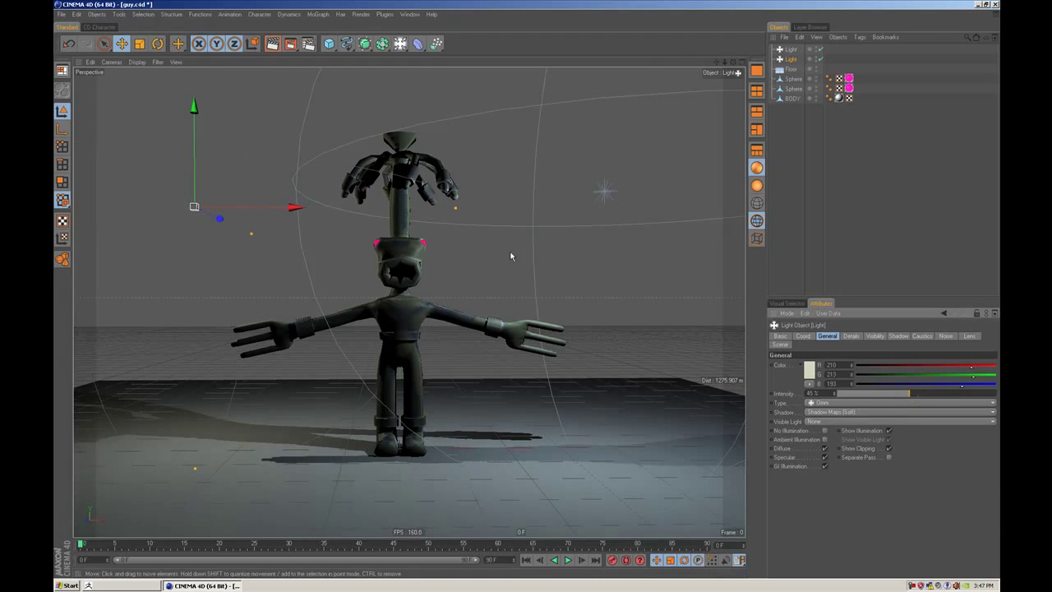
Step: Render the perspective view with the whole character framed more closely to check the two-light setup
{"action": "right_click_drag", "start_coordinate": [526, 289], "coordinate": [498, 242], "text": "alt"}
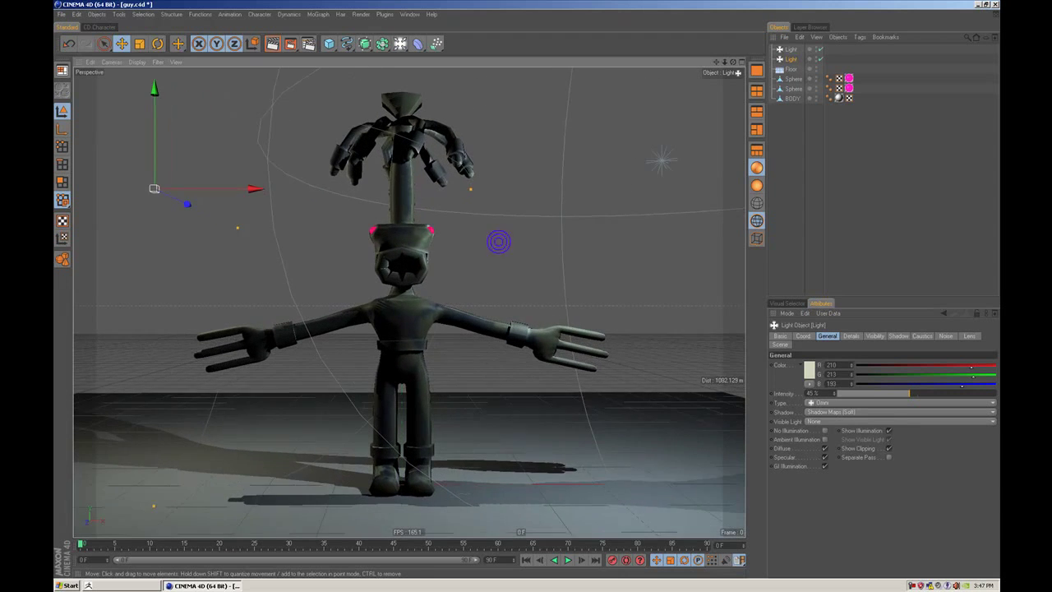
{"action": "left_click_drag", "start_coordinate": [498, 242], "coordinate": [500, 254], "text": "alt"}
{"action": "right_click_drag", "start_coordinate": [506, 240], "coordinate": [508, 239], "text": "alt"}
{"action": "key", "text": "ctrl+r"}
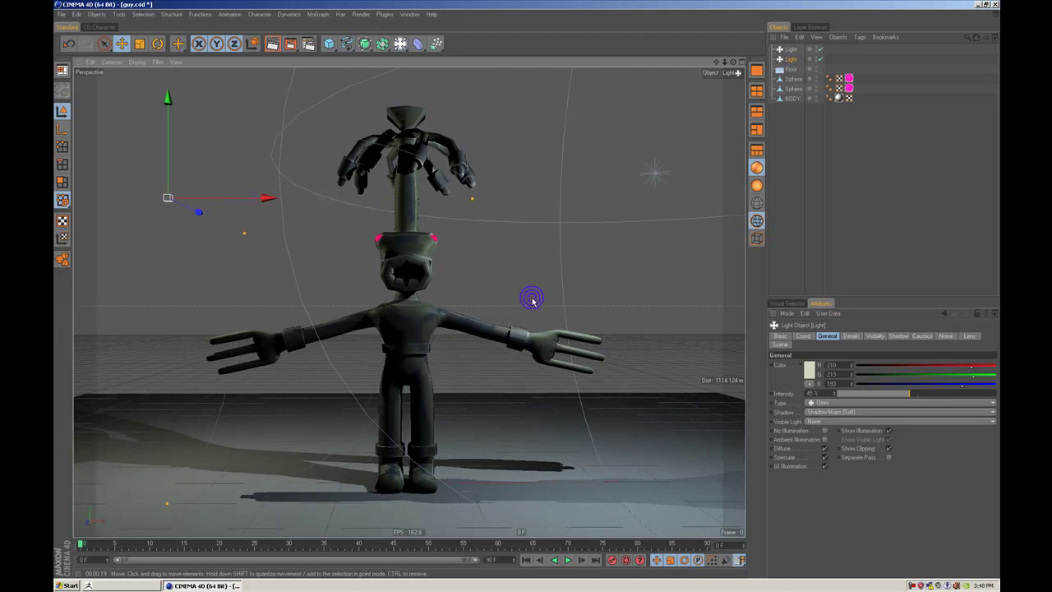
Step: Save the project guy.c4d, including the changes to its textures
{"action": "key", "text": "alt+F4"}
{"action": "left_click", "coordinate": [494, 318]}
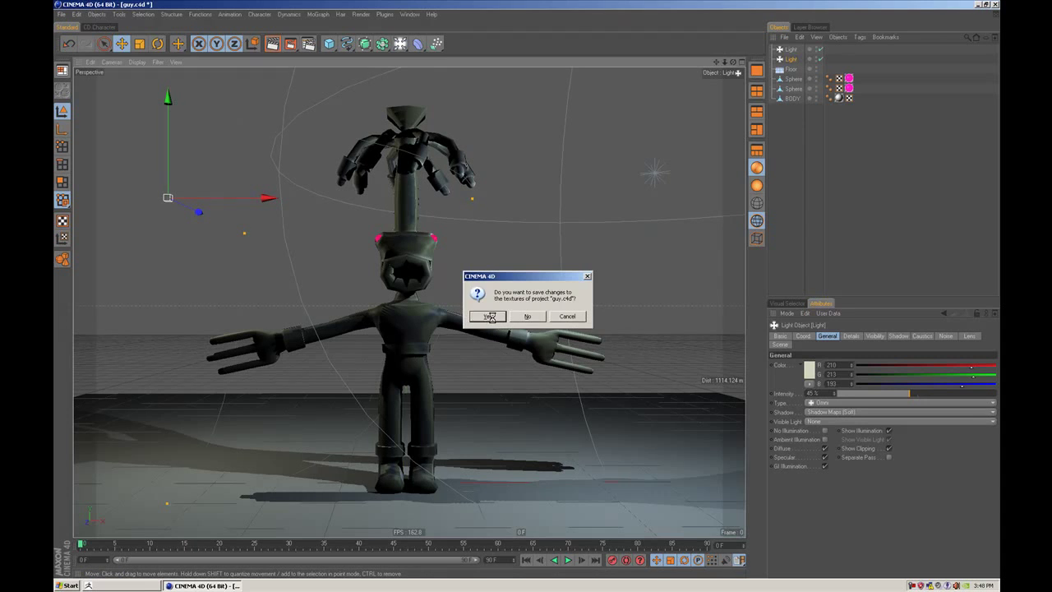
{"action": "mouse_move", "coordinate": [507, 288]}
{"action": "left_mouse_down", "text": "alt"}
{"action": "mouse_move", "coordinate": [493, 289]}
{"action": "mouse_move", "coordinate": [518, 287]}
{"action": "mouse_move", "coordinate": [501, 290]}
{"action": "mouse_move", "coordinate": [514, 287]}
{"action": "mouse_move", "coordinate": [506, 276]}
{"action": "mouse_move", "coordinate": [490, 284]}
{"action": "left_mouse_up", "text": "alt"}
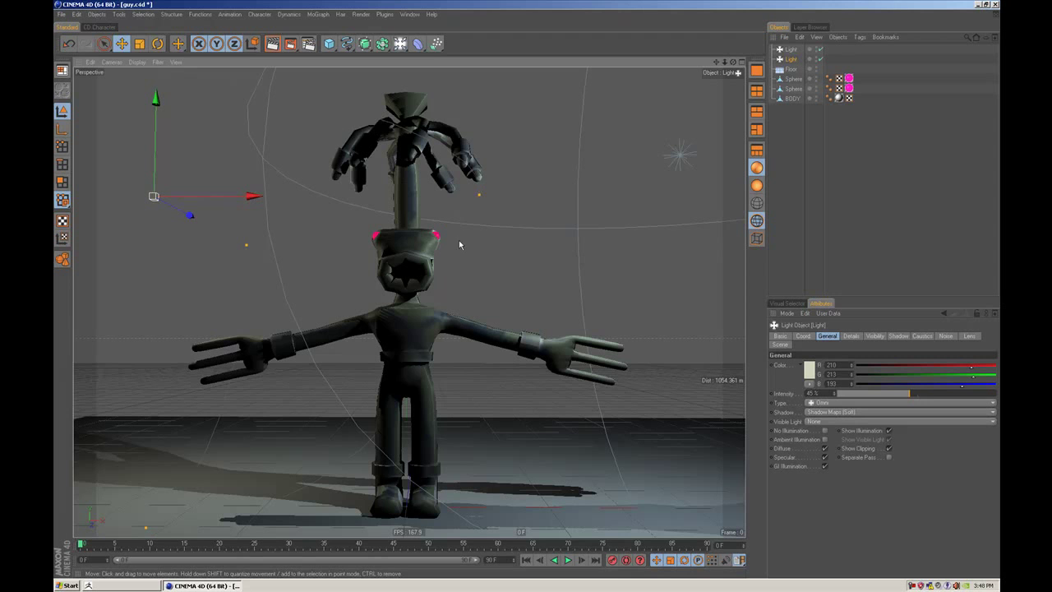
{"action": "left_click_drag", "start_coordinate": [459, 244], "coordinate": [370, 405], "text": "alt"}
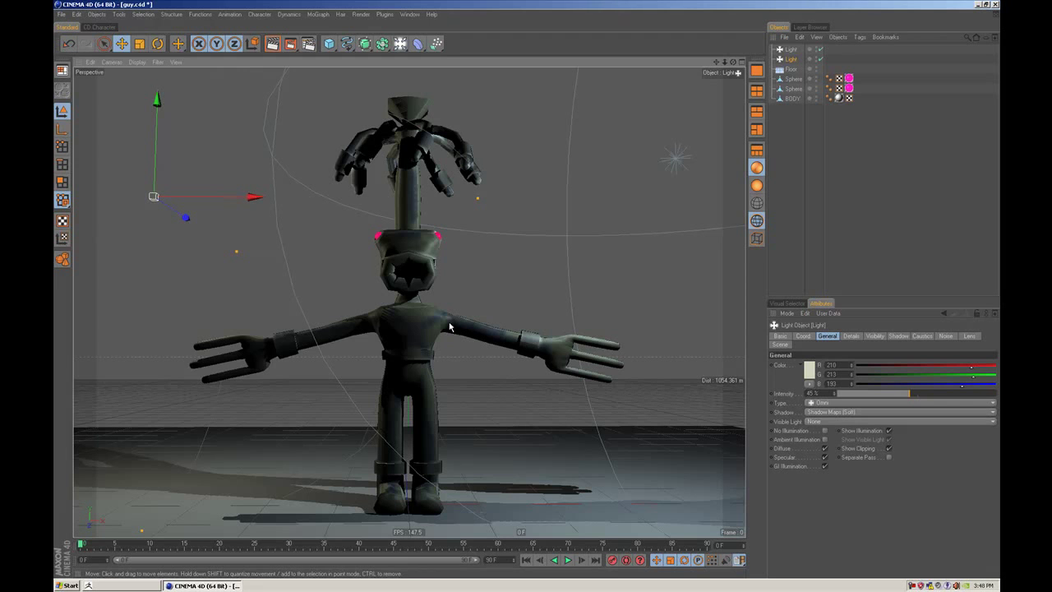
{"action": "mouse_move", "coordinate": [425, 326]}
{"action": "left_mouse_down", "text": "alt"}
{"action": "mouse_move", "coordinate": [431, 337]}
{"action": "mouse_move", "coordinate": [421, 317]}
{"action": "mouse_move", "coordinate": [433, 299]}
{"action": "mouse_move", "coordinate": [447, 328]}
{"action": "left_mouse_up", "text": "alt"}
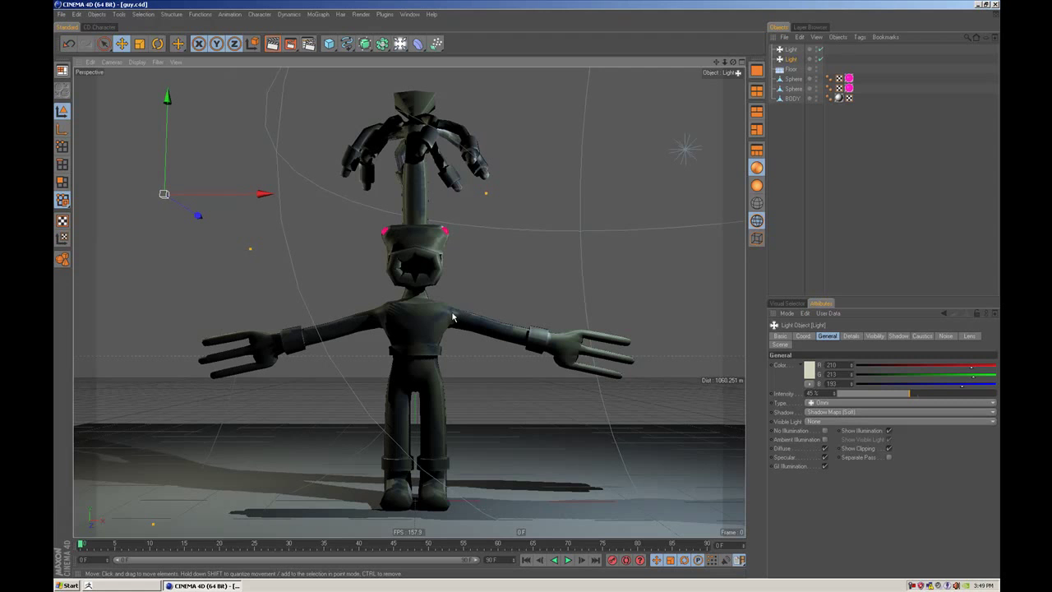
{"action": "left_click_drag", "start_coordinate": [452, 317], "coordinate": [456, 314], "text": "alt"}
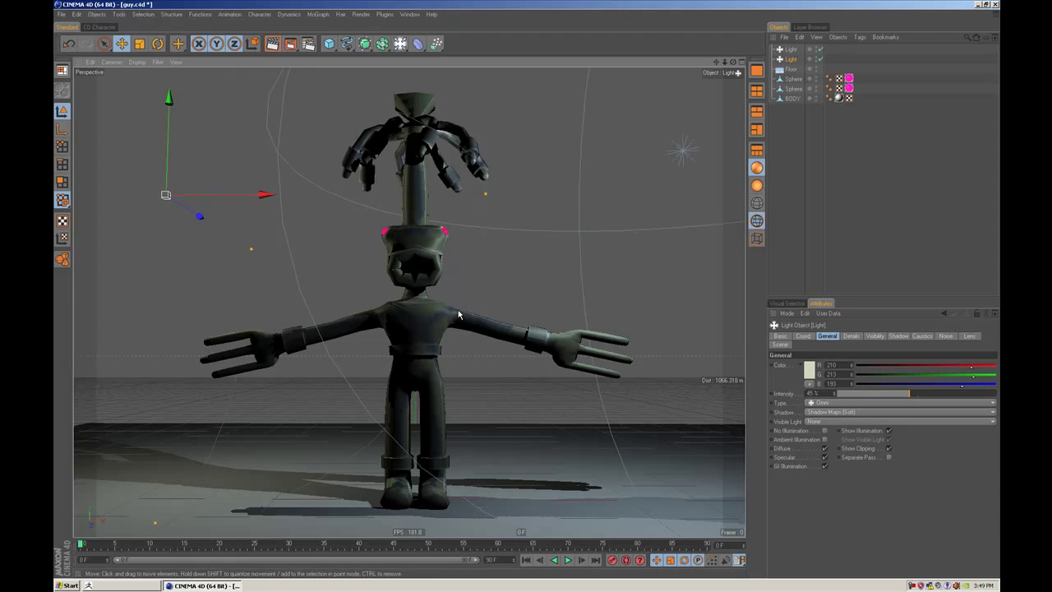
{"action": "left_click_drag", "start_coordinate": [458, 314], "coordinate": [482, 307], "text": "alt"}
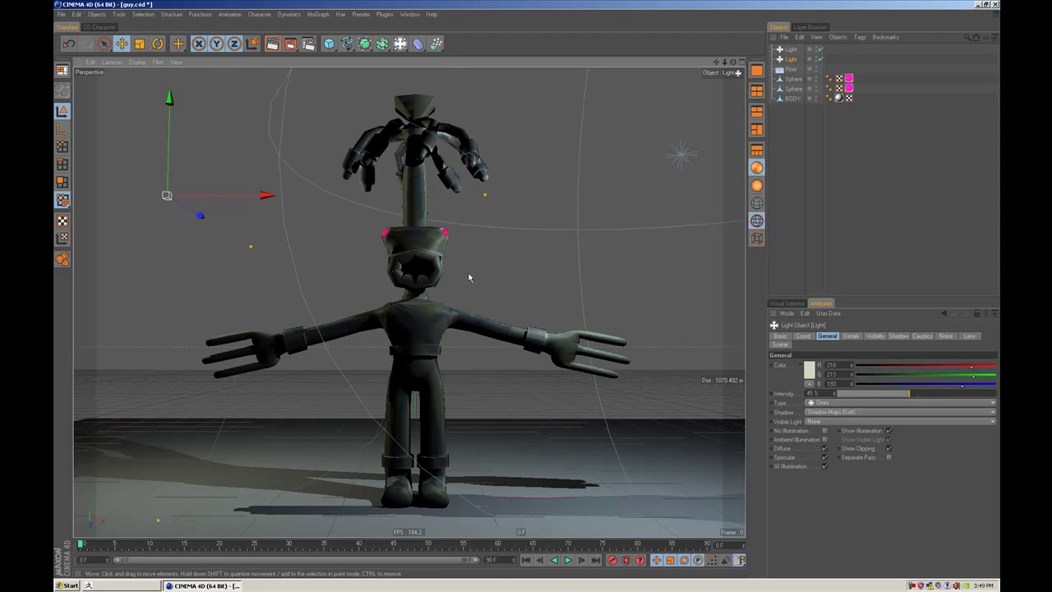
{"action": "mouse_move", "coordinate": [470, 279]}
{"action": "left_mouse_down", "text": "alt"}
{"action": "mouse_move", "coordinate": [473, 271]}
{"action": "mouse_move", "coordinate": [464, 274]}
{"action": "mouse_move", "coordinate": [481, 291]}
{"action": "left_mouse_up", "text": "alt"}
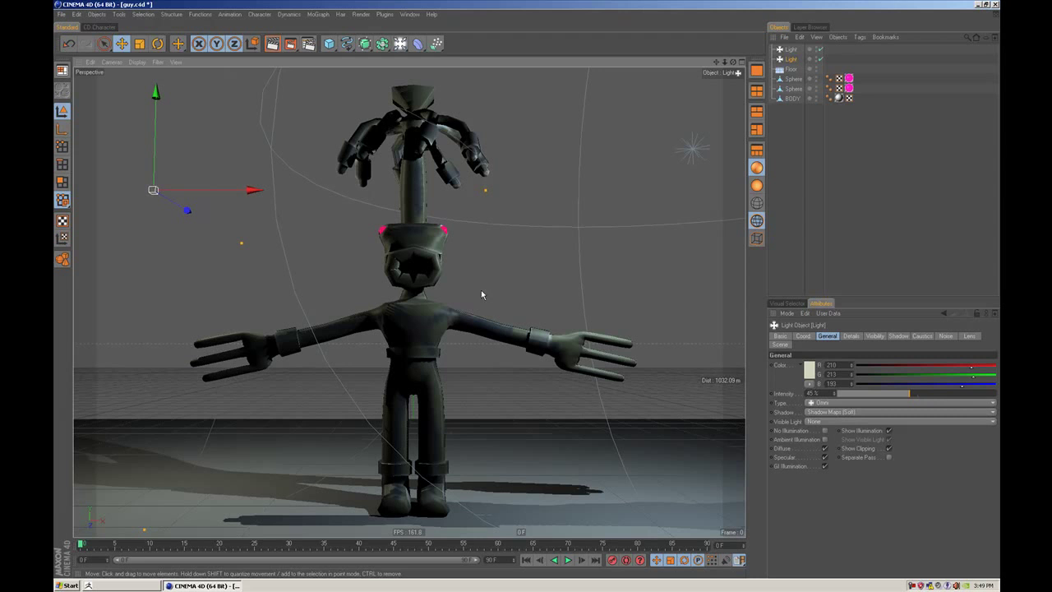
{"action": "left_click_drag", "start_coordinate": [472, 290], "coordinate": [465, 313], "text": "alt"}
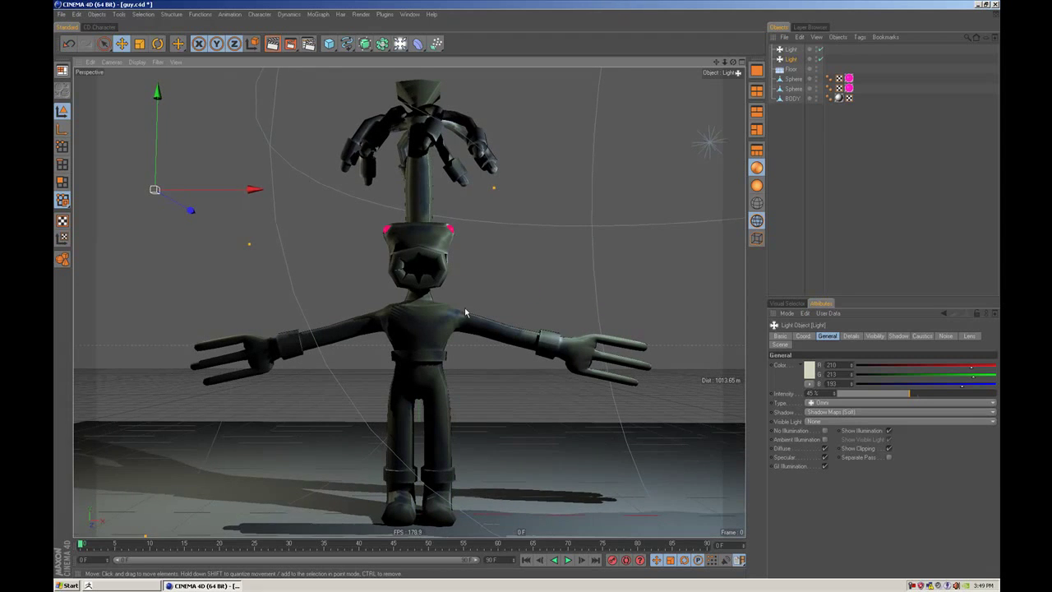
{"action": "scroll", "coordinate": [465, 313], "scroll_direction": "down", "scroll_amount": 1}
{"action": "scroll", "coordinate": [466, 305], "scroll_direction": "down", "scroll_amount": 1}
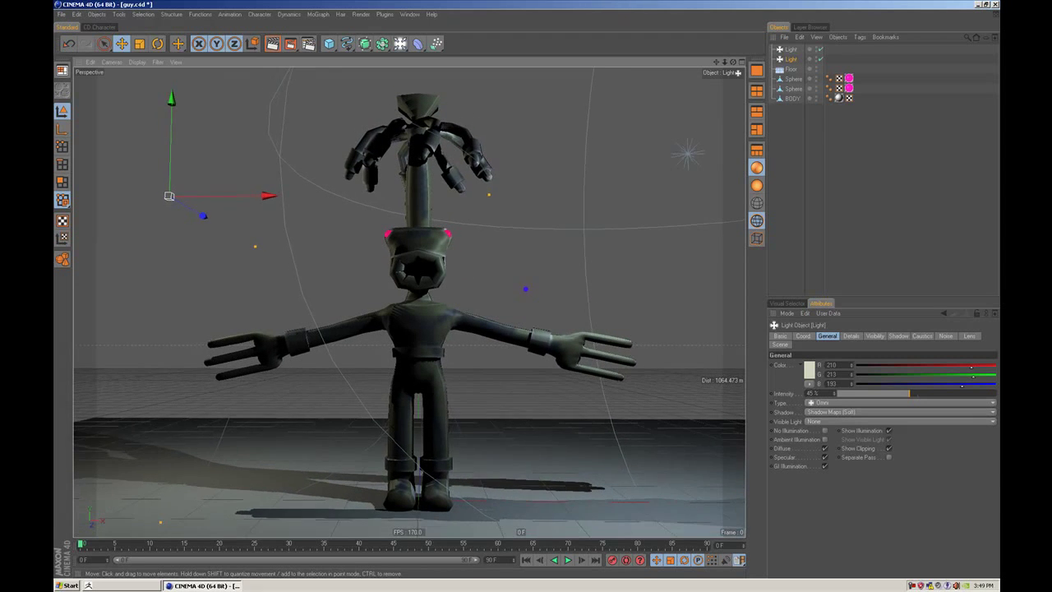
{"action": "left_click_drag", "start_coordinate": [448, 321], "coordinate": [474, 294], "text": "alt"}
{"action": "left_click", "coordinate": [473, 293]}
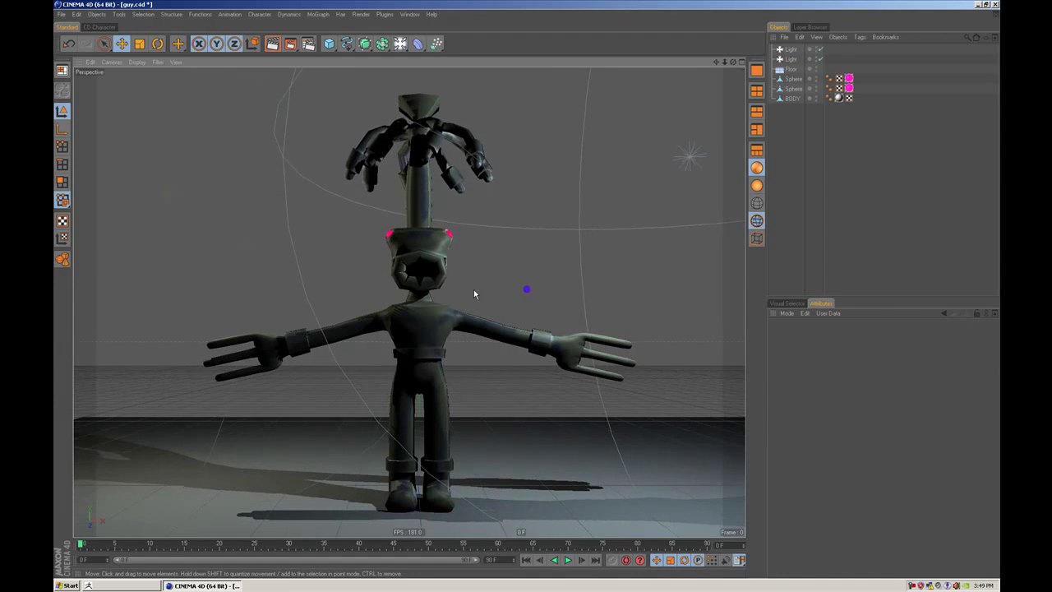